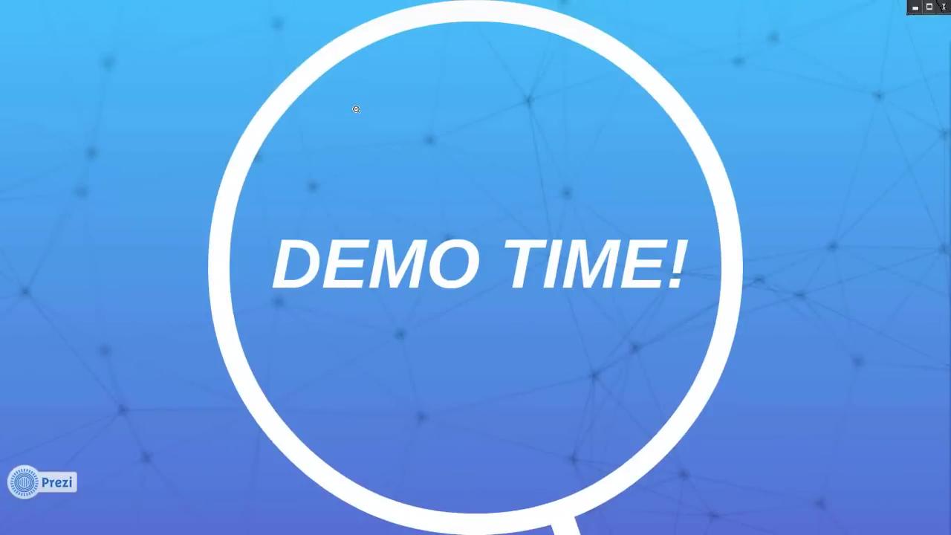
Step: Switch to the Unity editor and set the Revision Control Diff/Merge tool to PlasticSCM Merge in the External Tools preferences
{"action": "key", "text": "alt+Tab"}
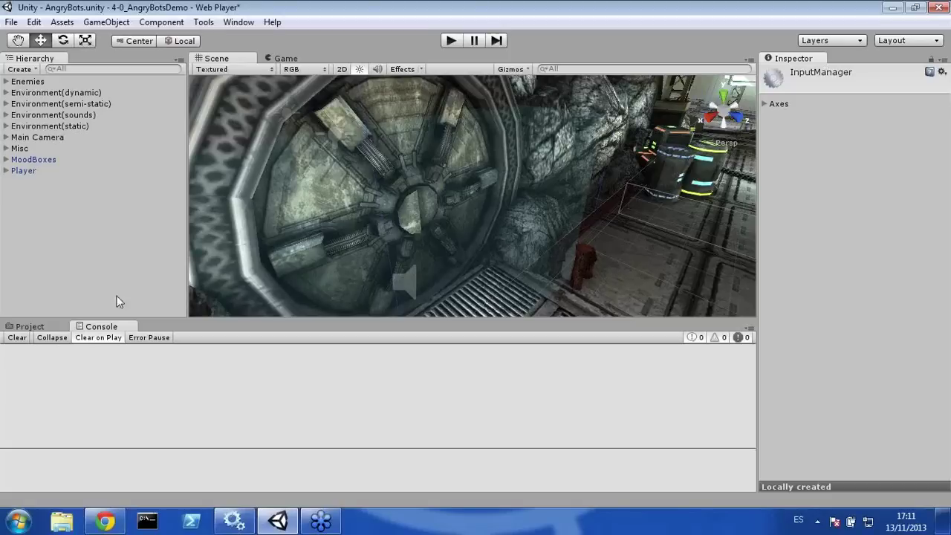
{"action": "left_click", "coordinate": [30, 327]}
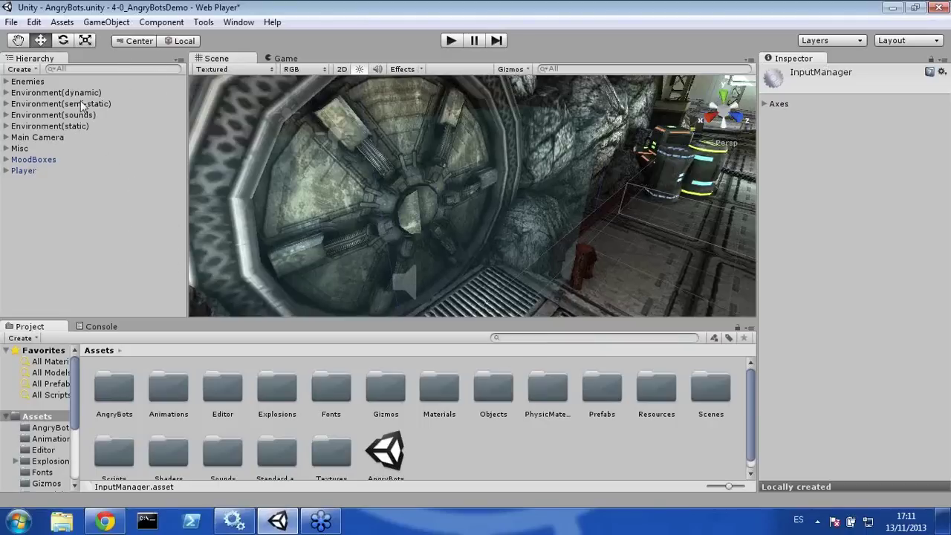
{"action": "left_click", "coordinate": [35, 22]}
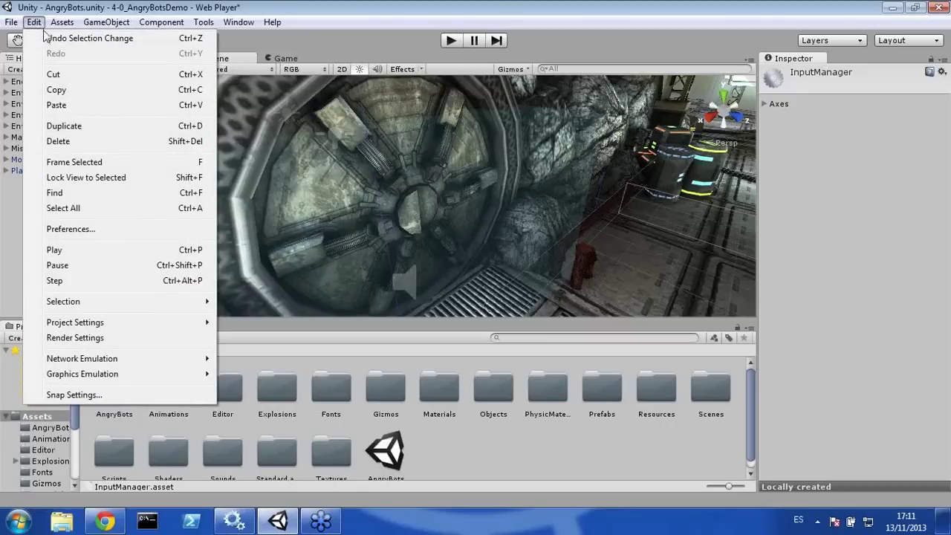
{"action": "left_click", "coordinate": [75, 234]}
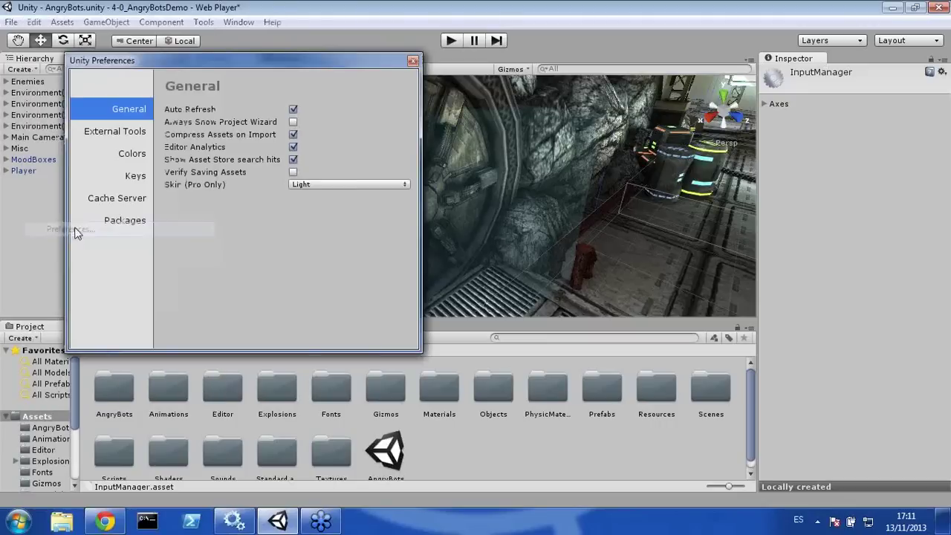
{"action": "left_click", "coordinate": [121, 135]}
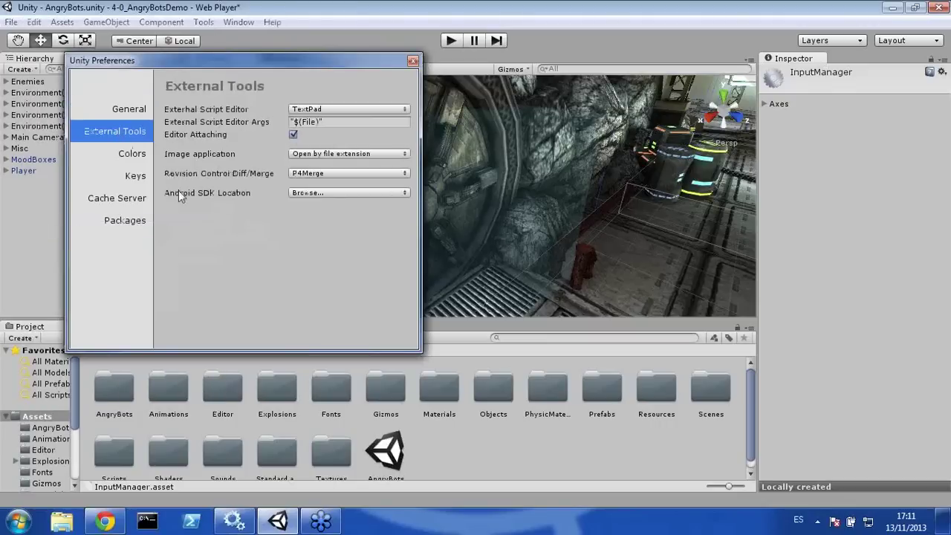
{"action": "left_click", "coordinate": [327, 173]}
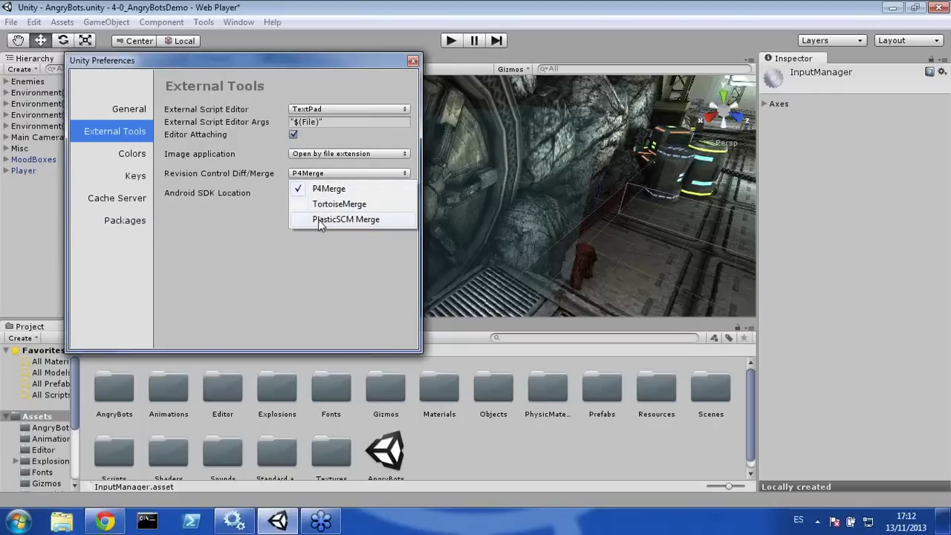
{"action": "left_click", "coordinate": [356, 221]}
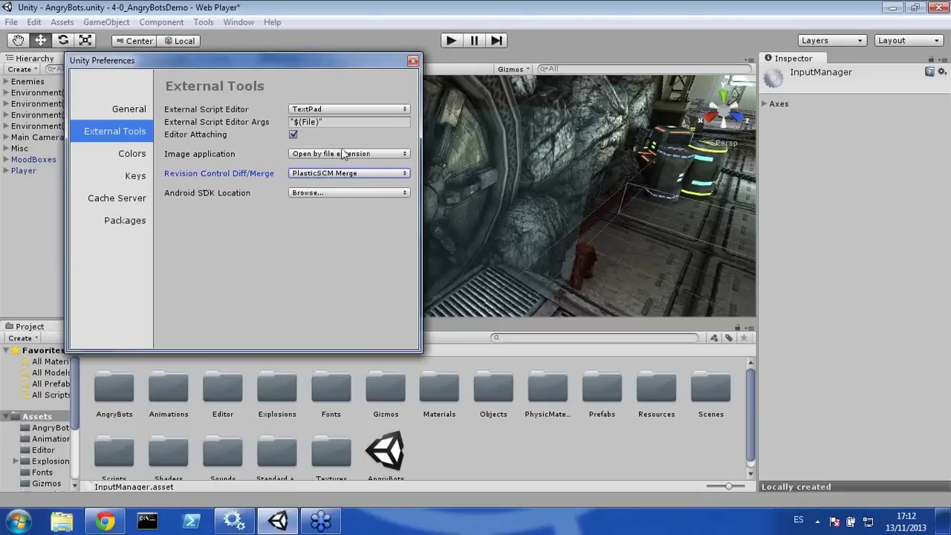
{"action": "left_click", "coordinate": [413, 61]}
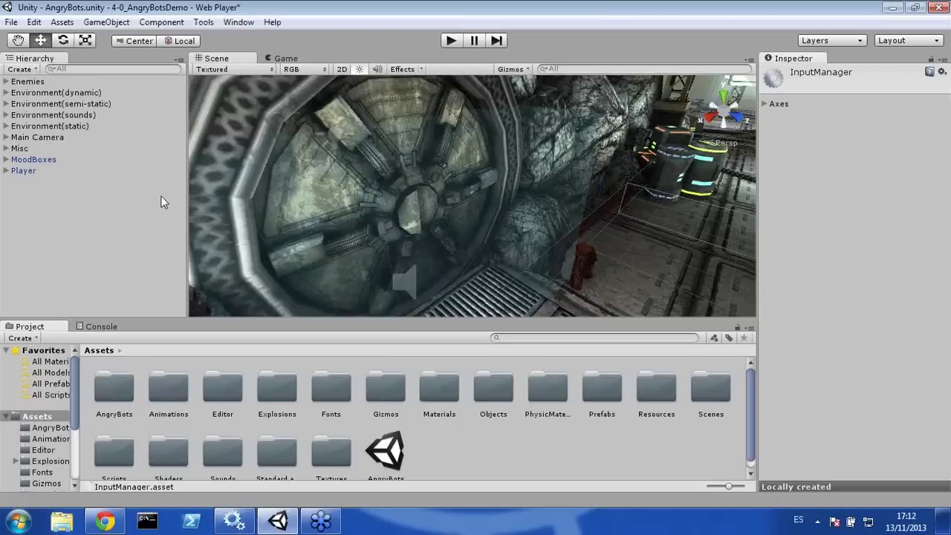
Step: Set the Version Control mode to PlasticSCM in the project's Editor Settings
{"action": "left_click", "coordinate": [34, 22]}
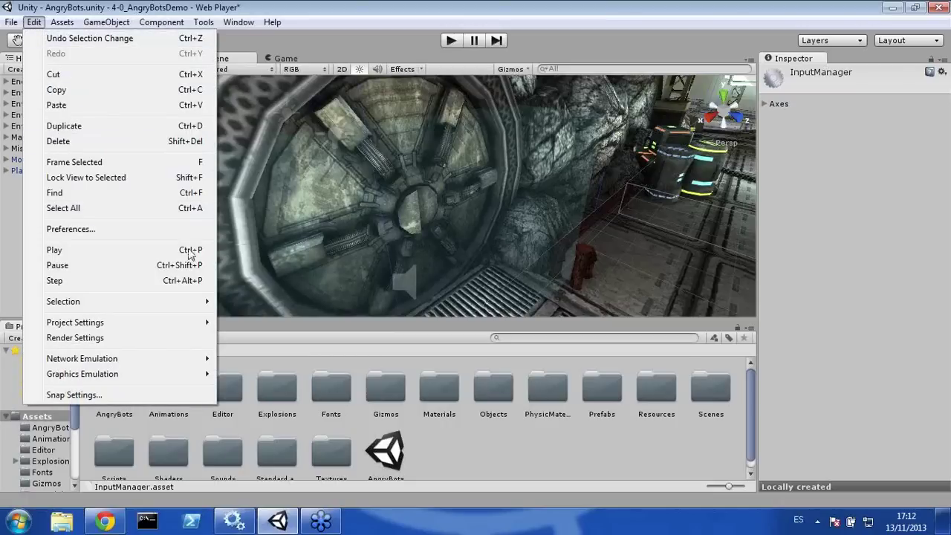
{"action": "mouse_move", "coordinate": [110, 322]}
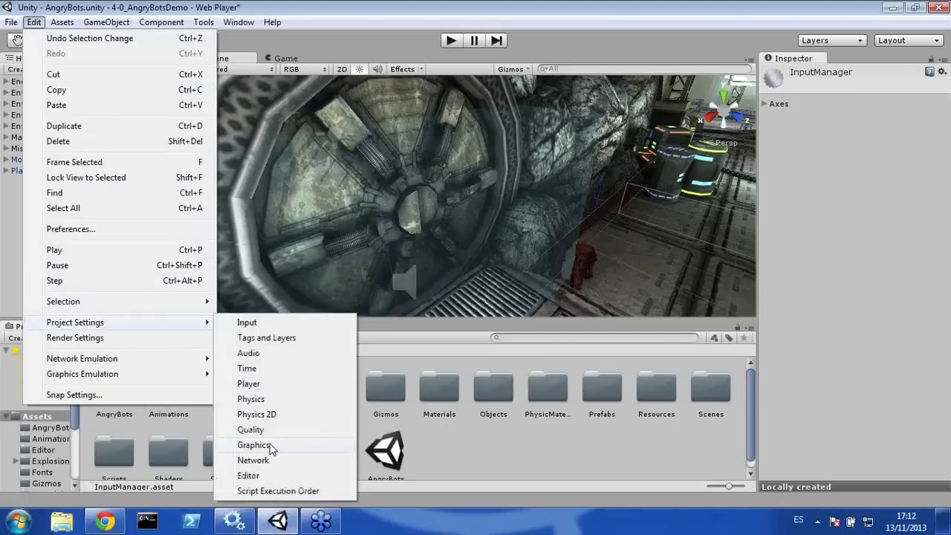
{"action": "left_click", "coordinate": [248, 476]}
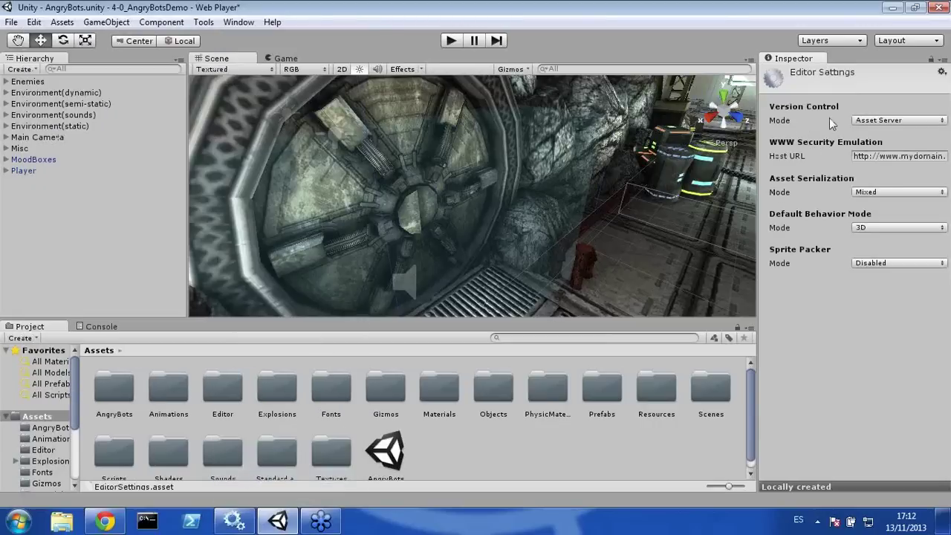
{"action": "left_click", "coordinate": [874, 122]}
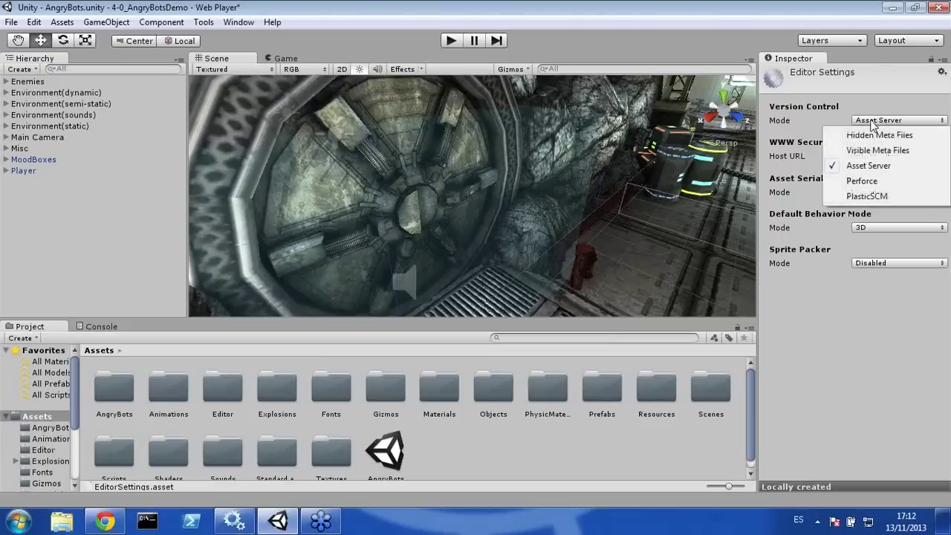
{"action": "left_click", "coordinate": [865, 197]}
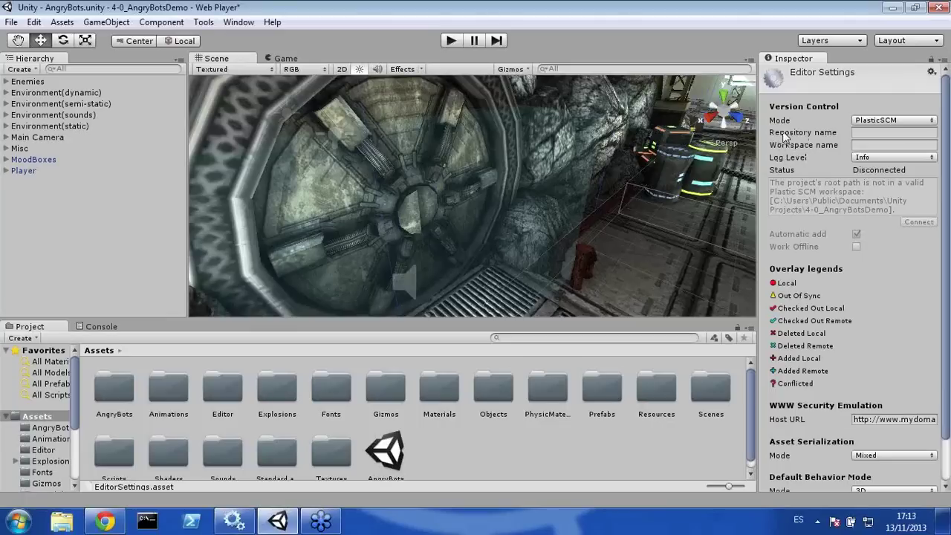
Step: Connect the project to Plastic SCM with repository name AngryDemo and workspace name AngryDemoWks
{"action": "left_click", "coordinate": [857, 132]}
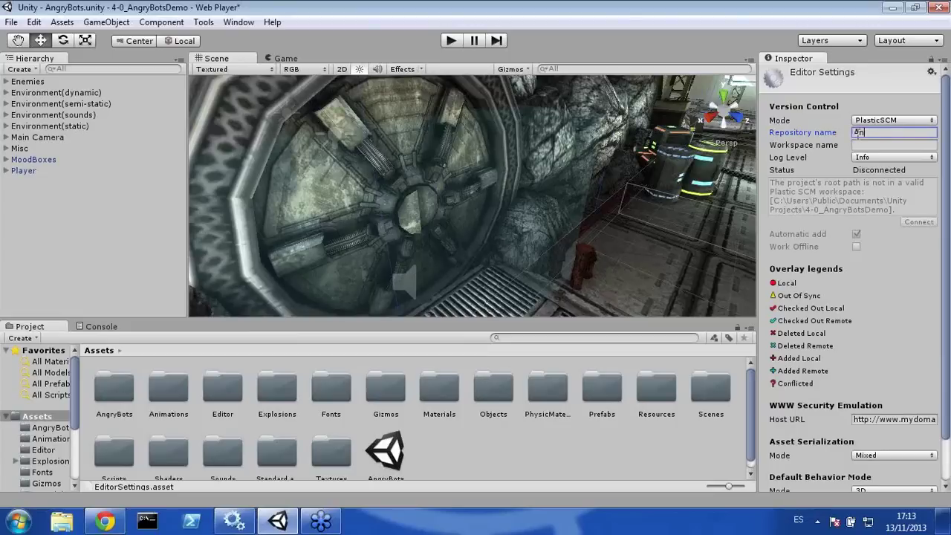
{"action": "type", "text": "AngryDemo"}
{"action": "left_click", "coordinate": [859, 145]}
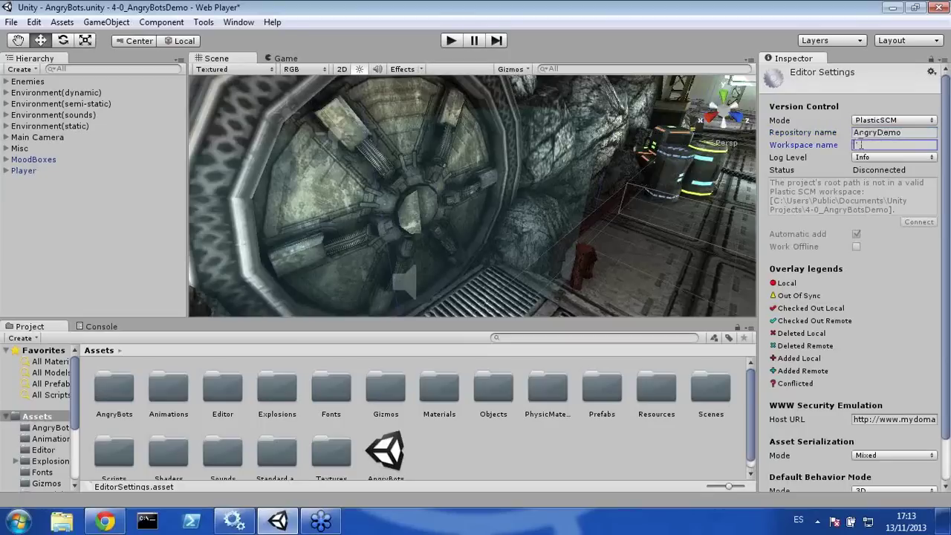
{"action": "type", "text": "Angry"}
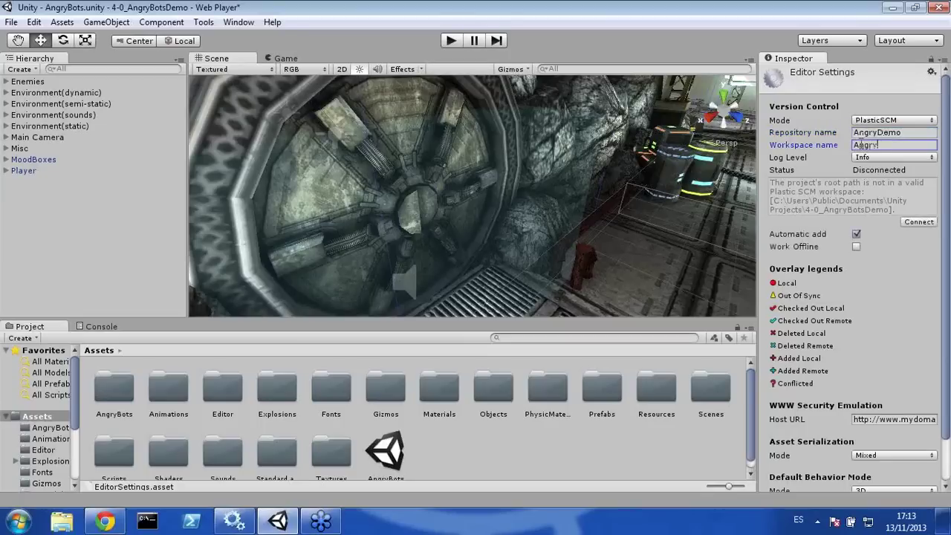
{"action": "type", "text": "DemoWks"}
{"action": "left_click", "coordinate": [908, 223]}
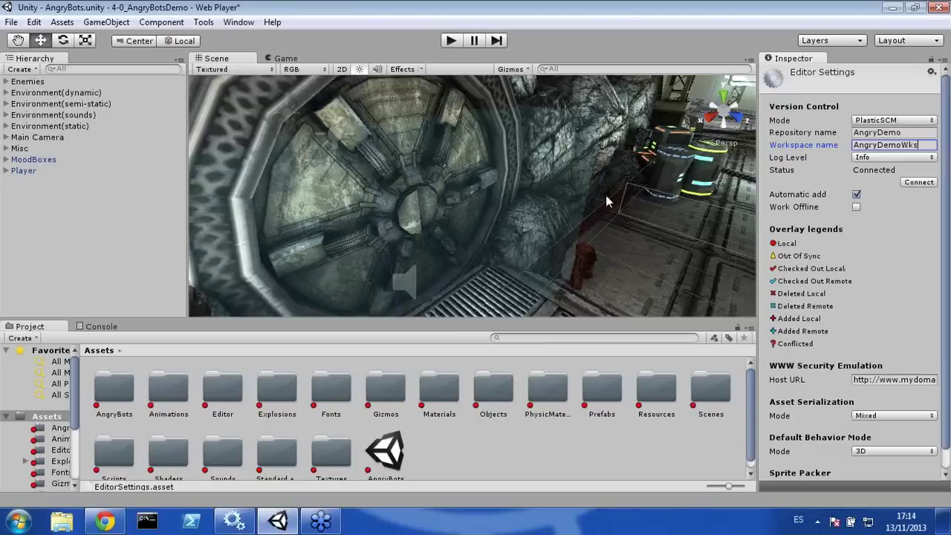
Step: Show the expanded list of Plastic SCM workspace pending changes in an enlarged Version Control window
{"action": "left_click", "coordinate": [238, 23]}
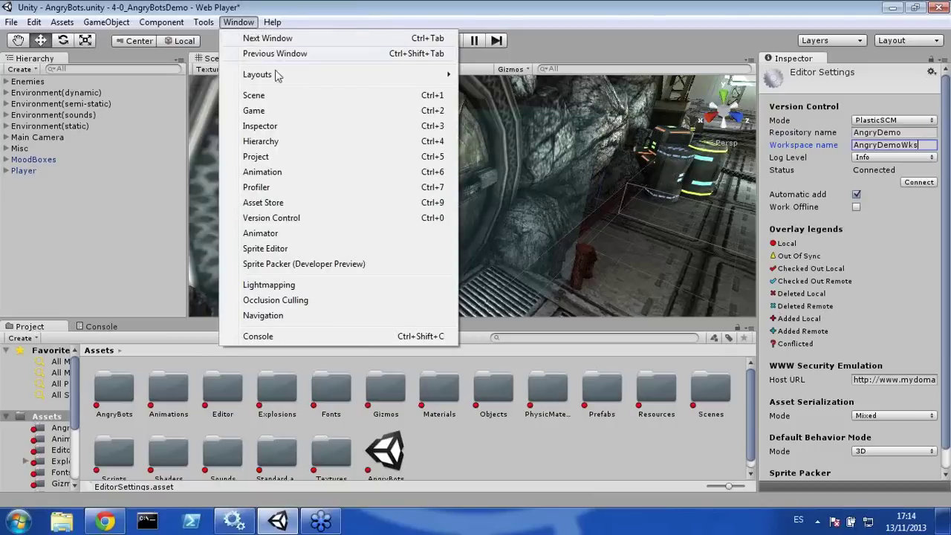
{"action": "left_click", "coordinate": [273, 220]}
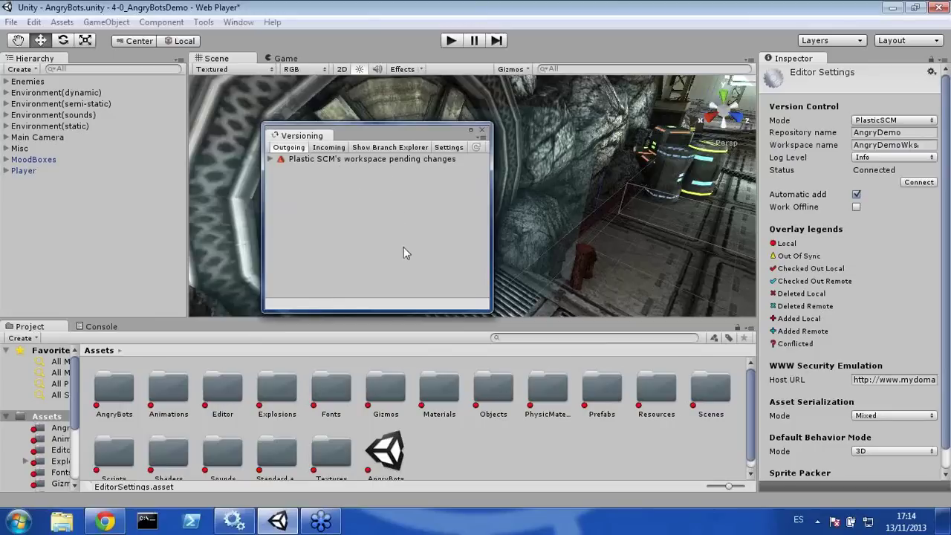
{"action": "left_click", "coordinate": [270, 160]}
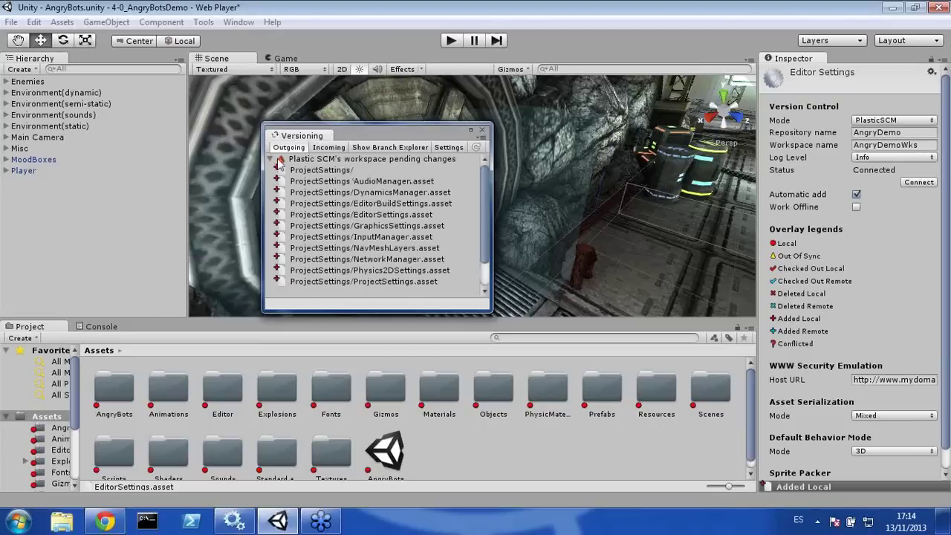
{"action": "left_click_drag", "start_coordinate": [489, 311], "coordinate": [625, 387]}
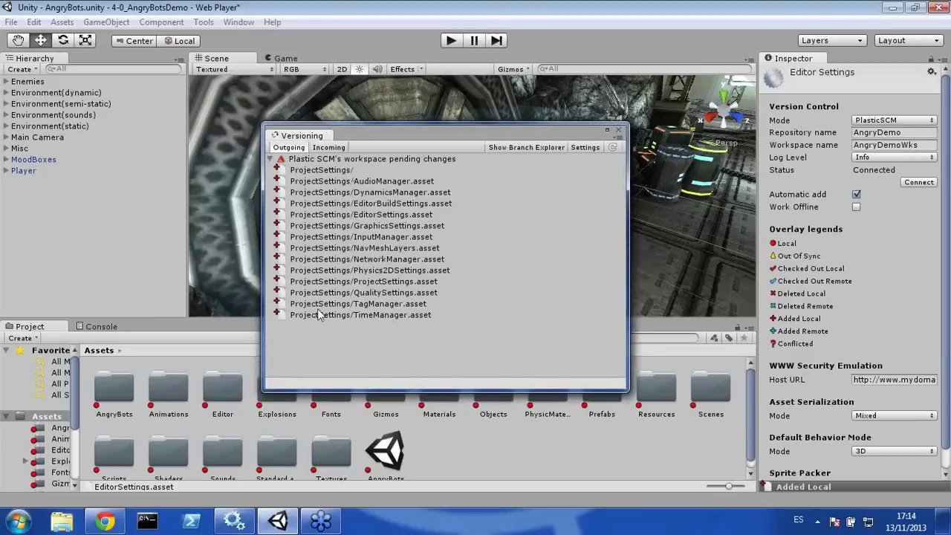
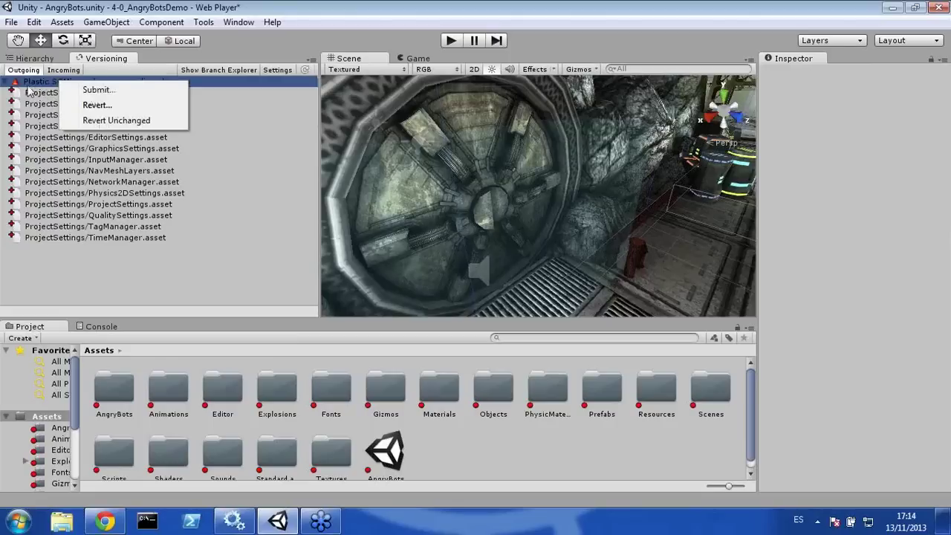
Step: Submit the pending ProjectSettings files as a changeset with the description "Projects add"
{"action": "left_click", "coordinate": [108, 93]}
{"action": "left_click", "coordinate": [179, 114]}
{"action": "type", "text": "P"}
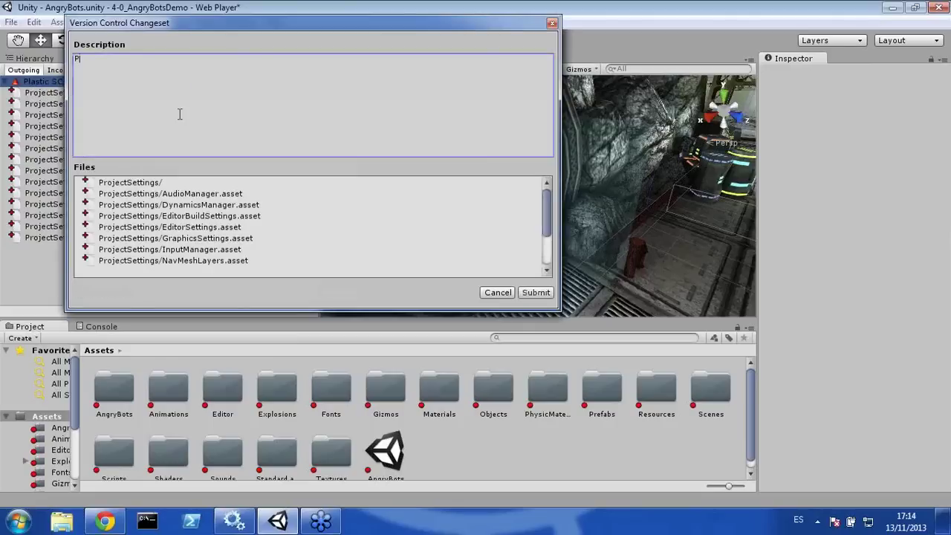
{"action": "type", "text": "rojects add"}
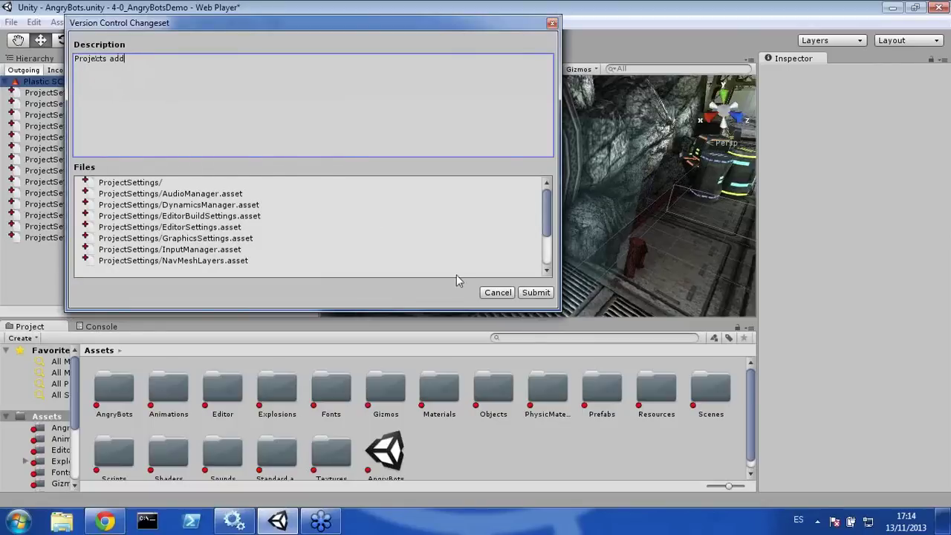
{"action": "left_click", "coordinate": [533, 293]}
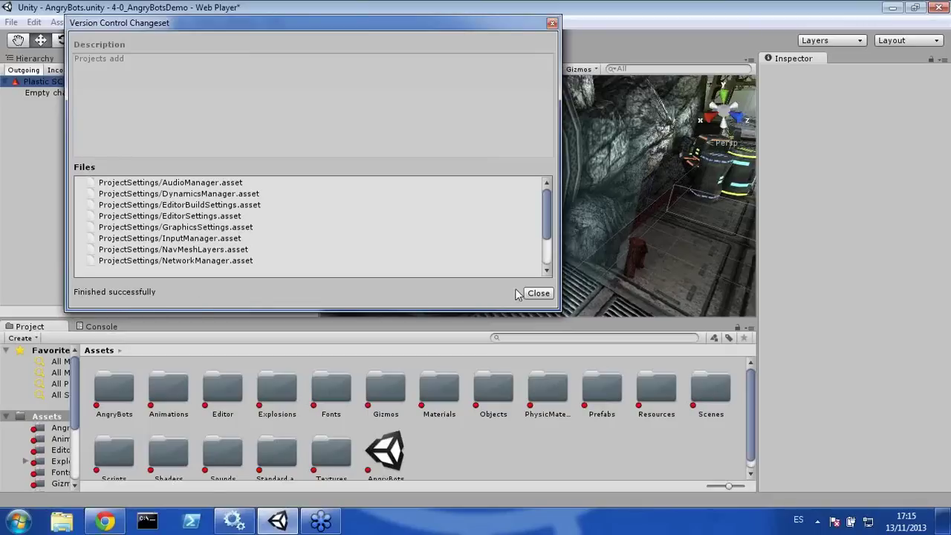
{"action": "left_click", "coordinate": [538, 293]}
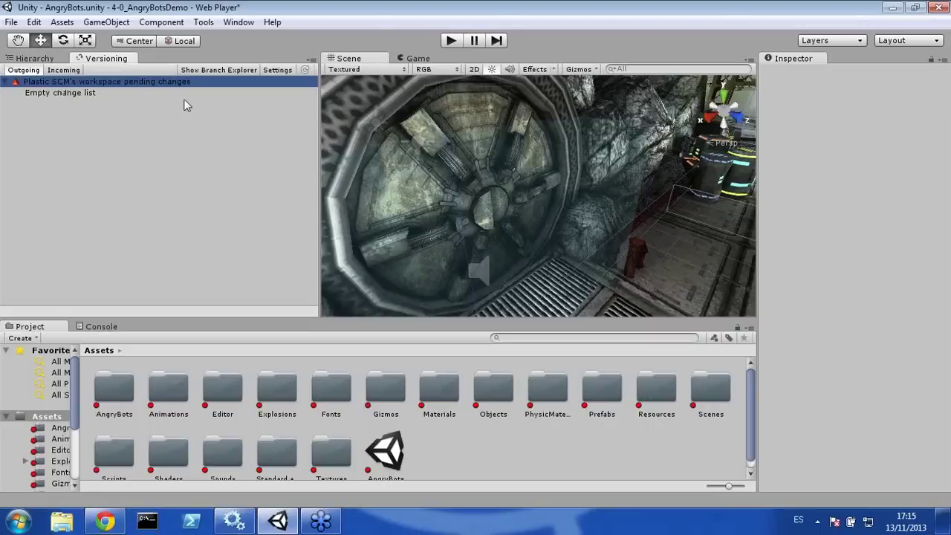
Step: Examine the latest changeset on /main and its added items in the Branch Explorer, and close both windows
{"action": "left_click", "coordinate": [219, 70]}
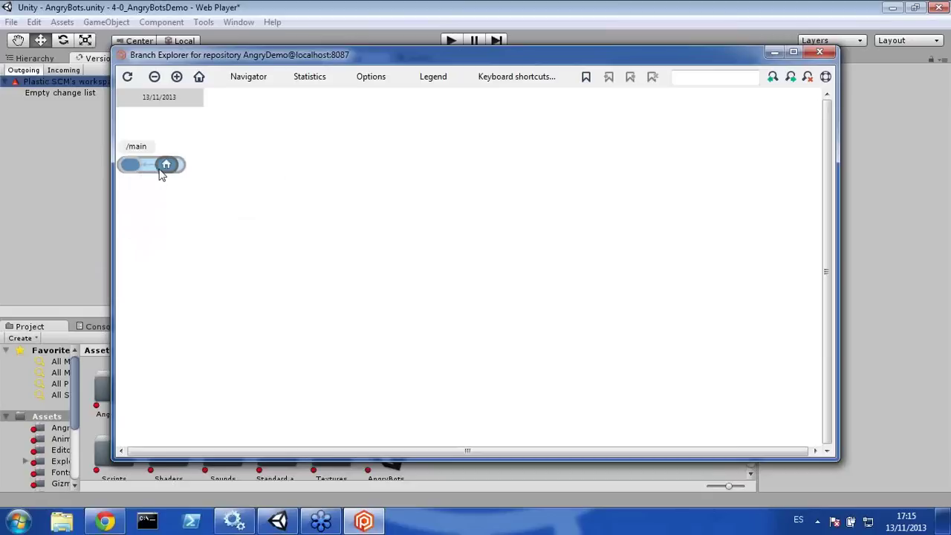
{"action": "mouse_move", "coordinate": [167, 170]}
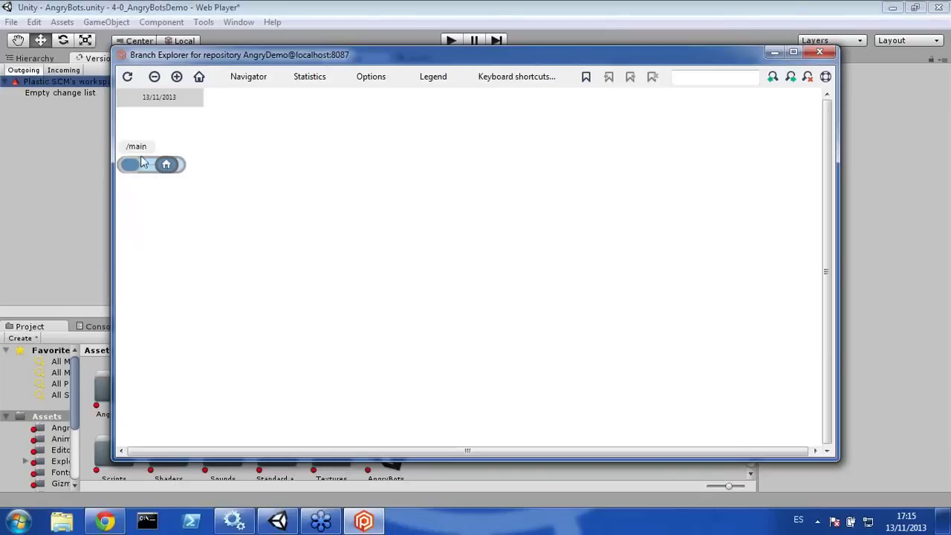
{"action": "mouse_move", "coordinate": [132, 165]}
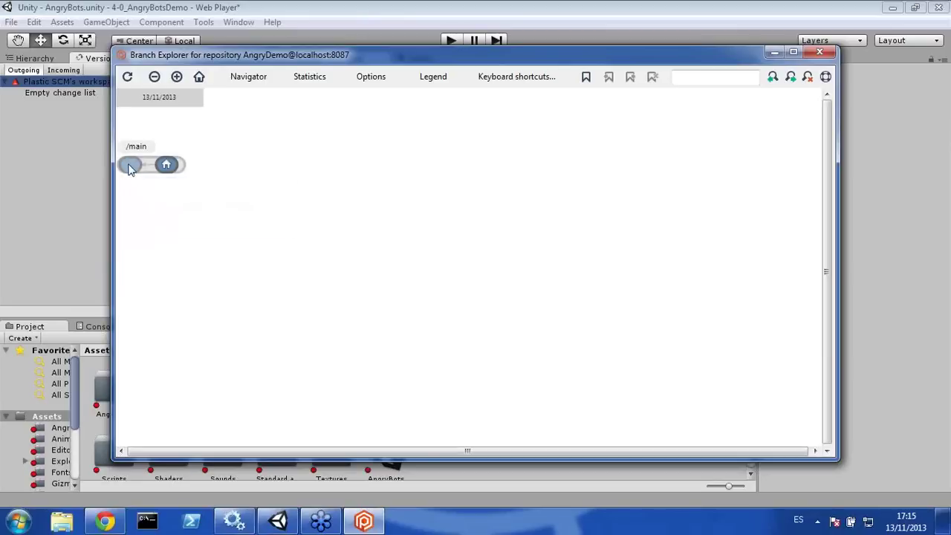
{"action": "double_click", "coordinate": [167, 165]}
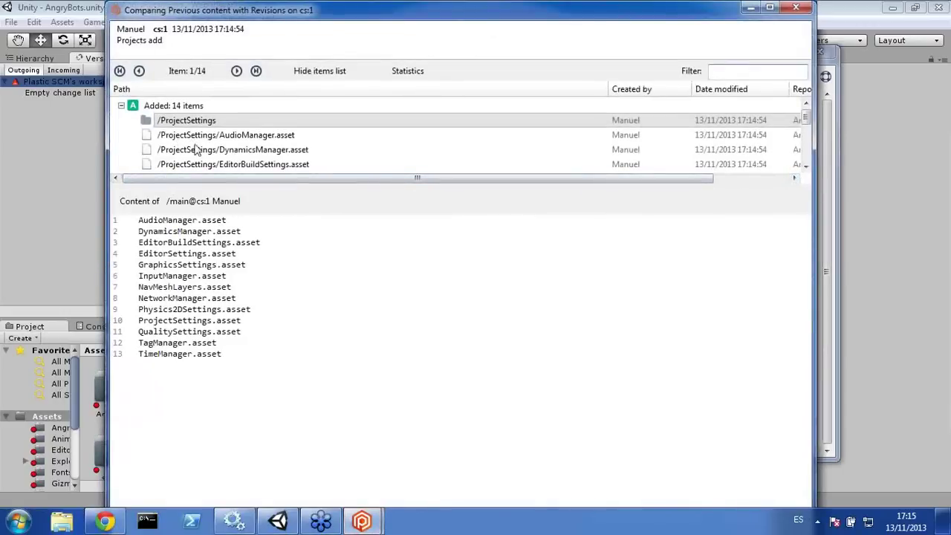
{"action": "mouse_move", "coordinate": [805, 119]}
{"action": "left_mouse_down"}
{"action": "mouse_move", "coordinate": [807, 156]}
{"action": "mouse_move", "coordinate": [807, 104]}
{"action": "left_mouse_up"}
{"action": "left_click", "coordinate": [797, 8]}
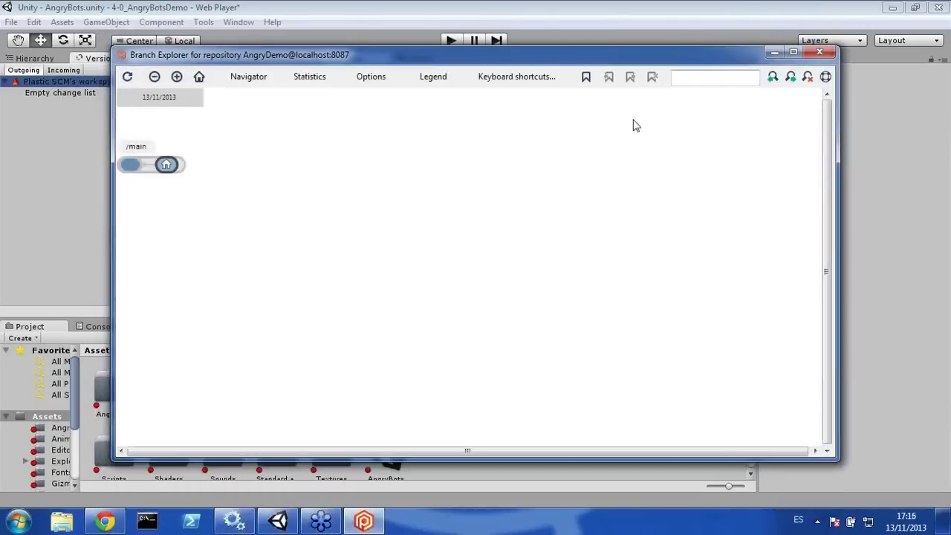
{"action": "left_click", "coordinate": [819, 52]}
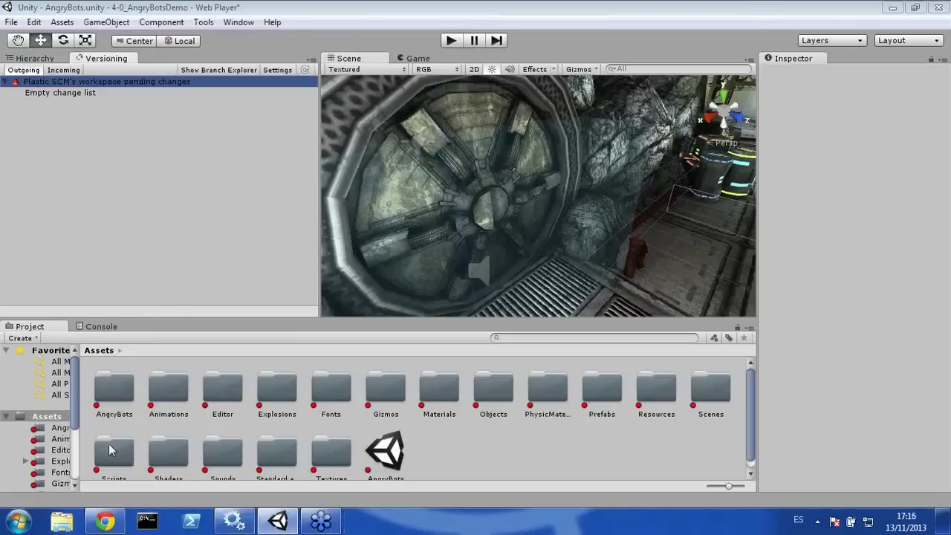
Step: Mark the project's entire Assets folder for addition to version control
{"action": "right_click", "coordinate": [462, 451]}
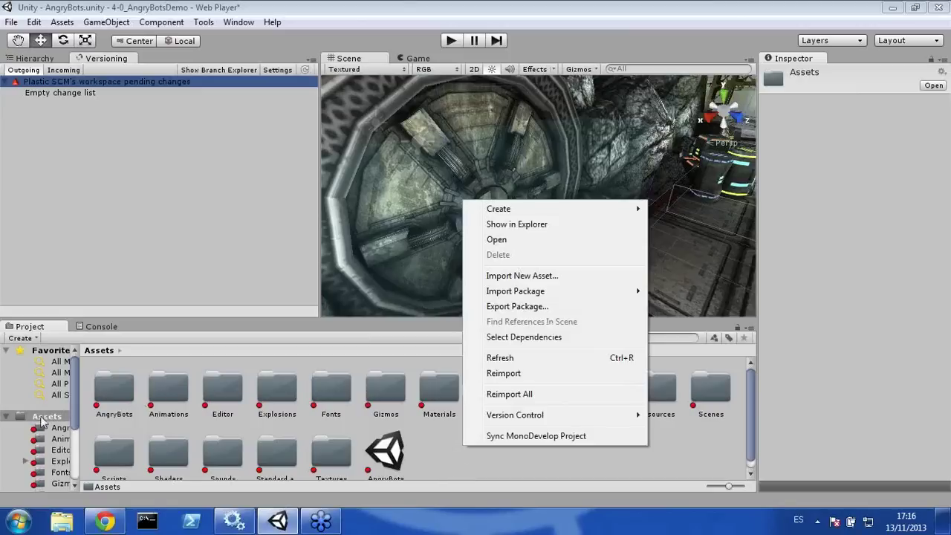
{"action": "right_click", "coordinate": [442, 433]}
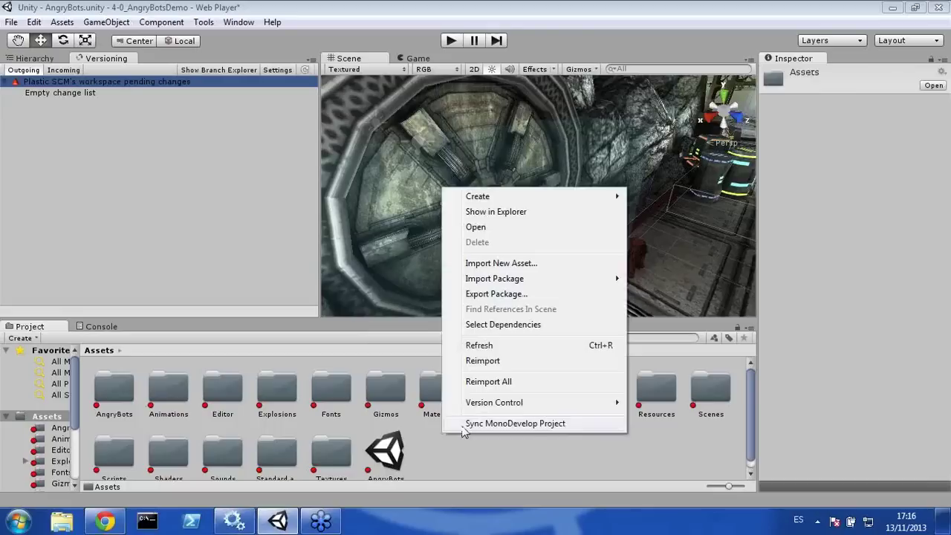
{"action": "mouse_move", "coordinate": [563, 408]}
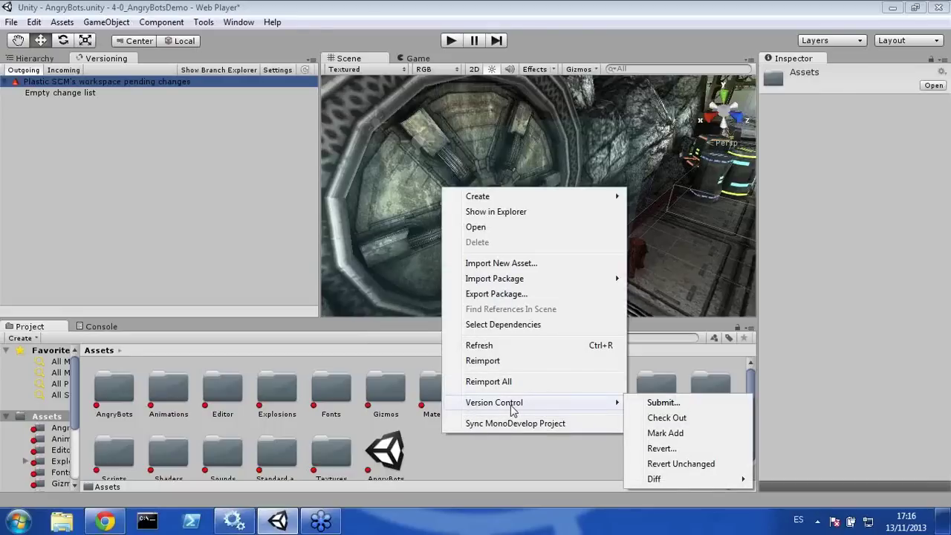
{"action": "left_click", "coordinate": [671, 436]}
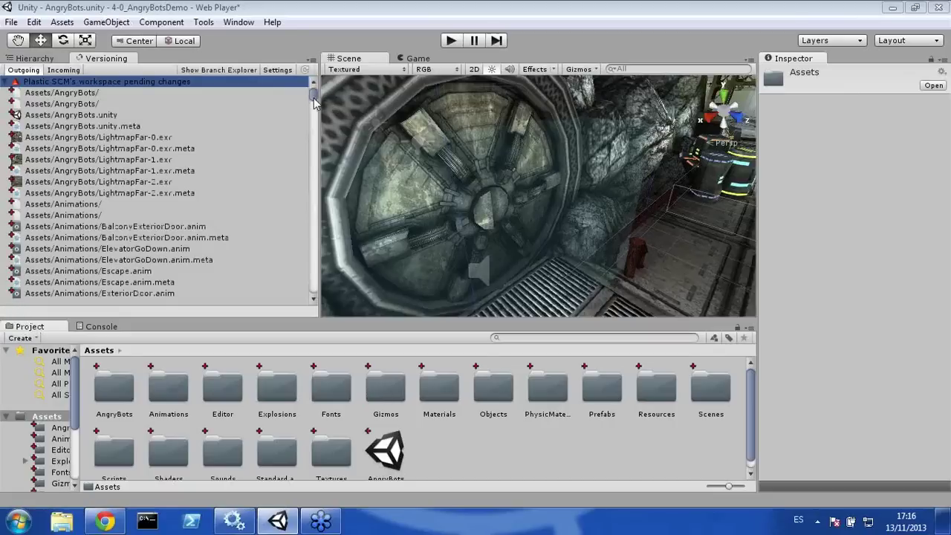
Step: Submit all pending Assets additions as a changeset with the description "Full project add operation"
{"action": "scroll", "coordinate": [313, 104], "scroll_direction": "down", "scroll_amount": 3}
{"action": "mouse_move", "coordinate": [313, 104]}
{"action": "left_mouse_down"}
{"action": "mouse_move", "coordinate": [311, 291]}
{"action": "mouse_move", "coordinate": [315, 93]}
{"action": "left_mouse_up"}
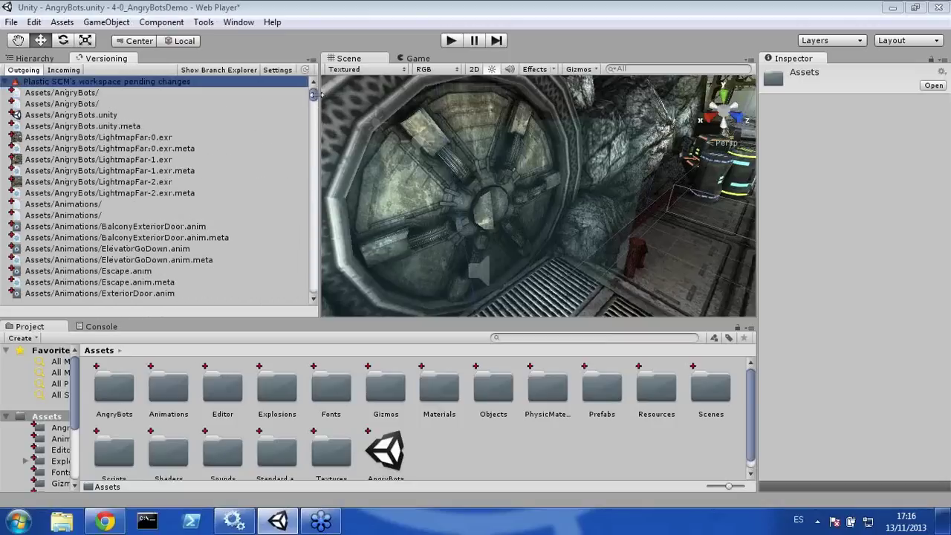
{"action": "right_click", "coordinate": [67, 85]}
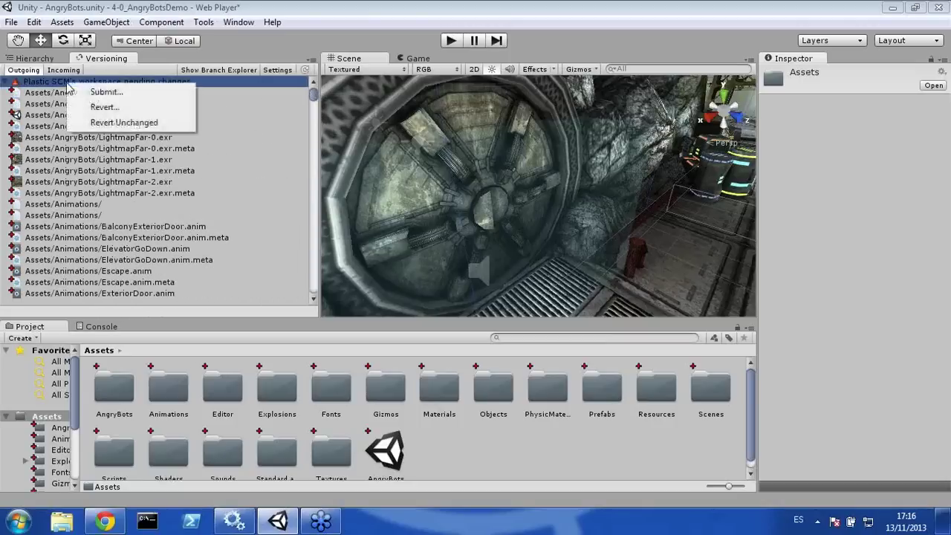
{"action": "left_click", "coordinate": [99, 92]}
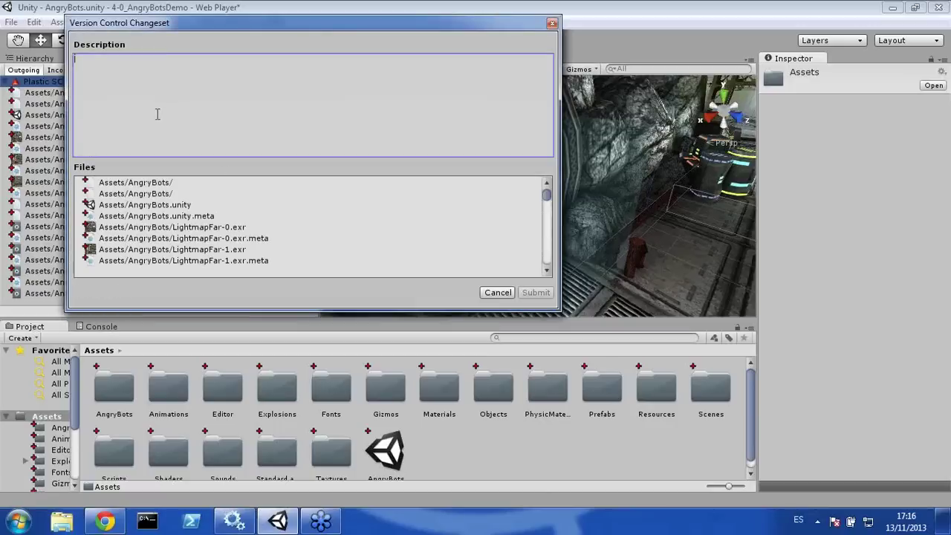
{"action": "type", "text": "Full project add operation"}
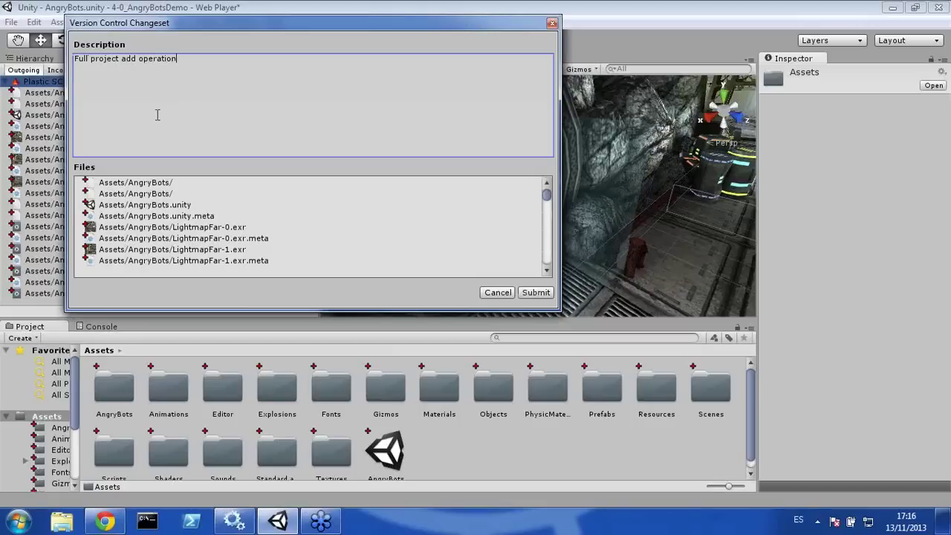
{"action": "left_click", "coordinate": [535, 292]}
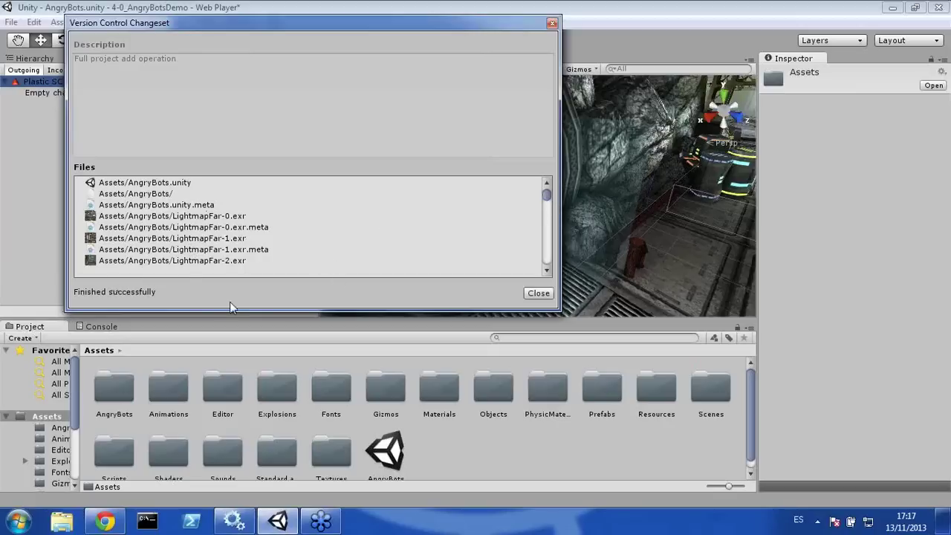
{"action": "left_click", "coordinate": [539, 293]}
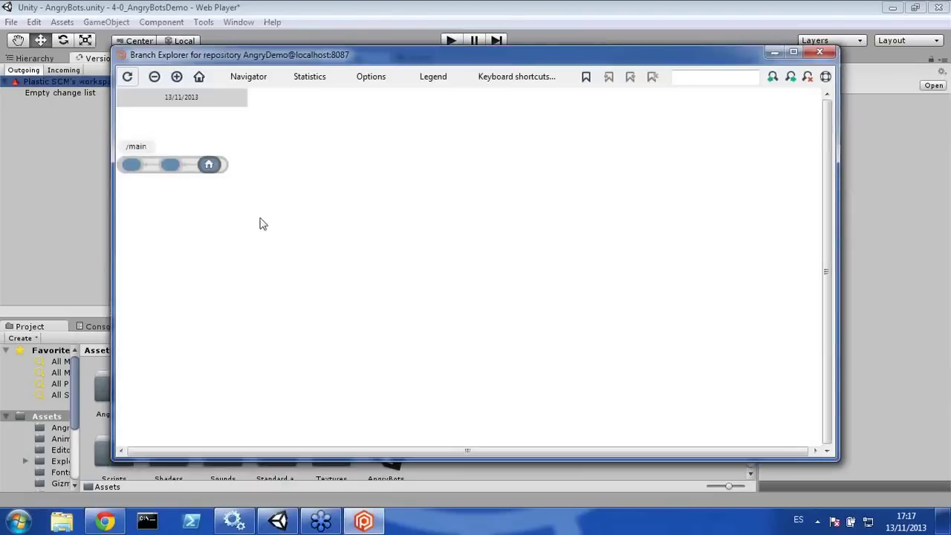
Step: Examine the number and comments of the latest changeset on /main in the Branch Explorer's properties, and close the explorer
{"action": "left_click", "coordinate": [208, 165]}
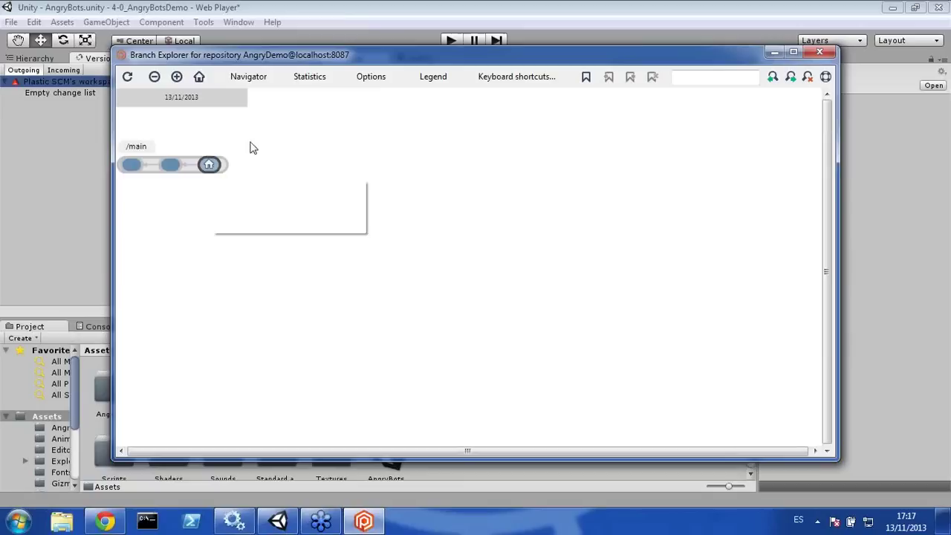
{"action": "left_click", "coordinate": [365, 84]}
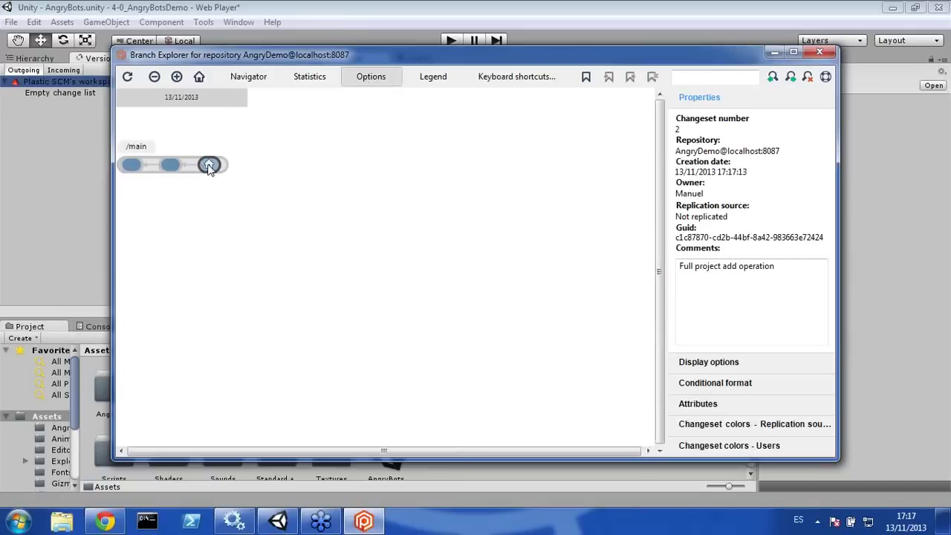
{"action": "mouse_move", "coordinate": [208, 167]}
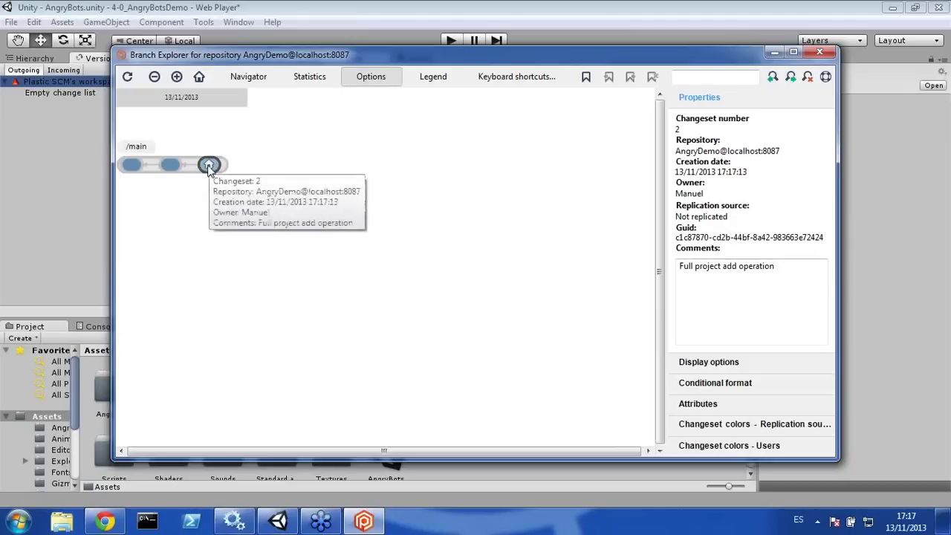
{"action": "double_click", "coordinate": [678, 129]}
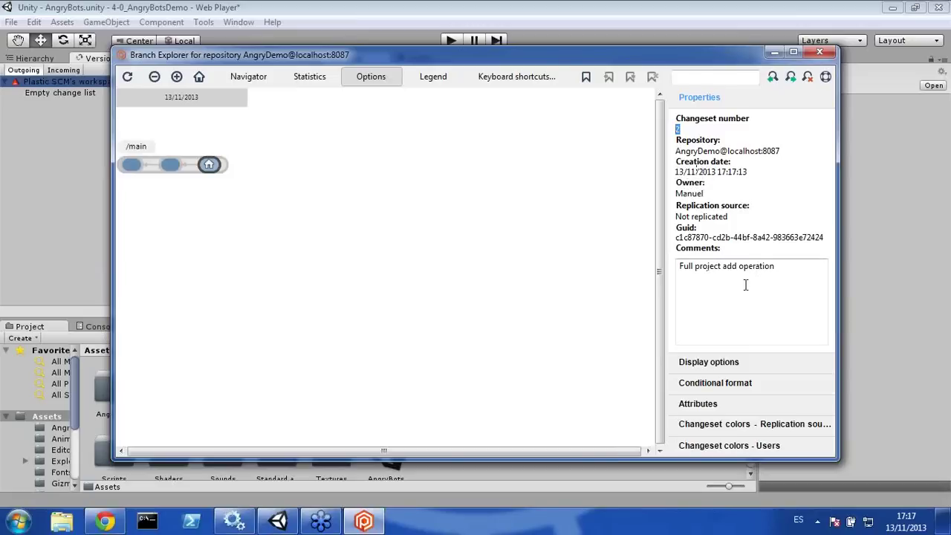
{"action": "left_click_drag", "start_coordinate": [683, 266], "coordinate": [766, 268]}
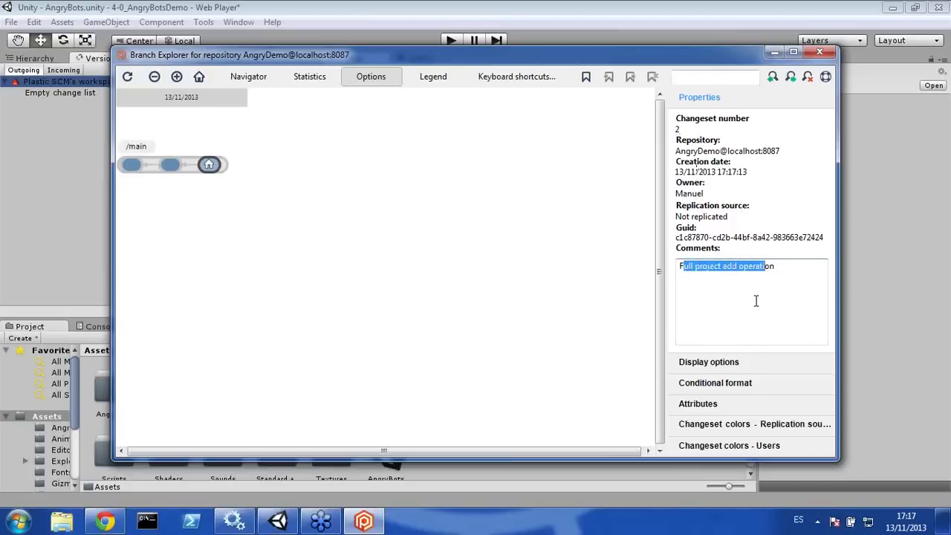
{"action": "left_click", "coordinate": [820, 53]}
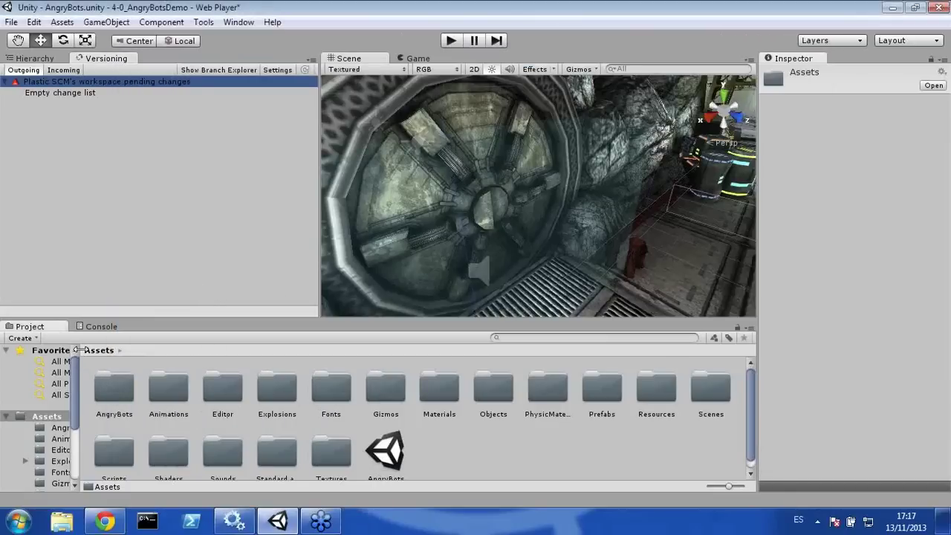
Step: Widen the project folder tree, open Assets/Scripts/Editor, and select the CleanProject script
{"action": "left_click_drag", "start_coordinate": [79, 353], "coordinate": [137, 398]}
{"action": "scroll", "coordinate": [133, 420], "scroll_direction": "down", "scroll_amount": 2}
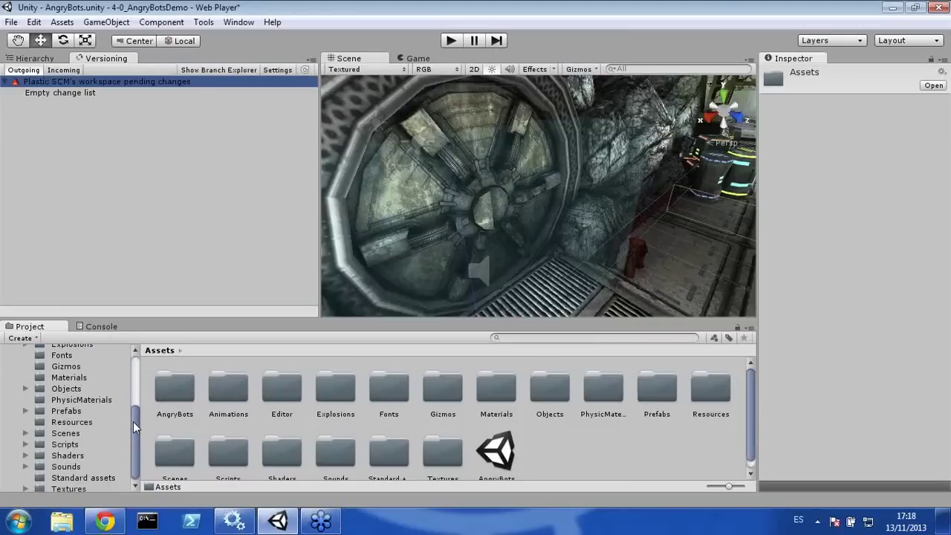
{"action": "left_click", "coordinate": [64, 444]}
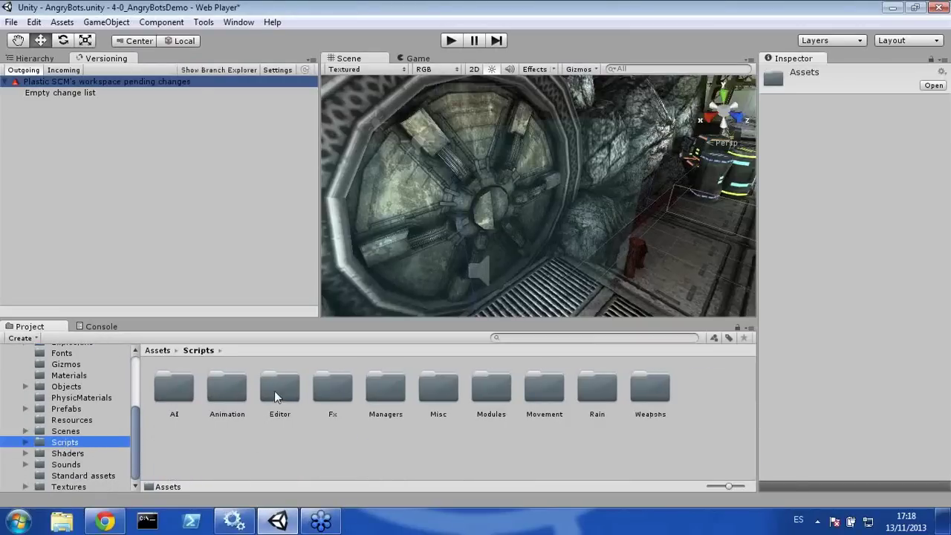
{"action": "double_click", "coordinate": [275, 391]}
{"action": "left_click", "coordinate": [180, 413]}
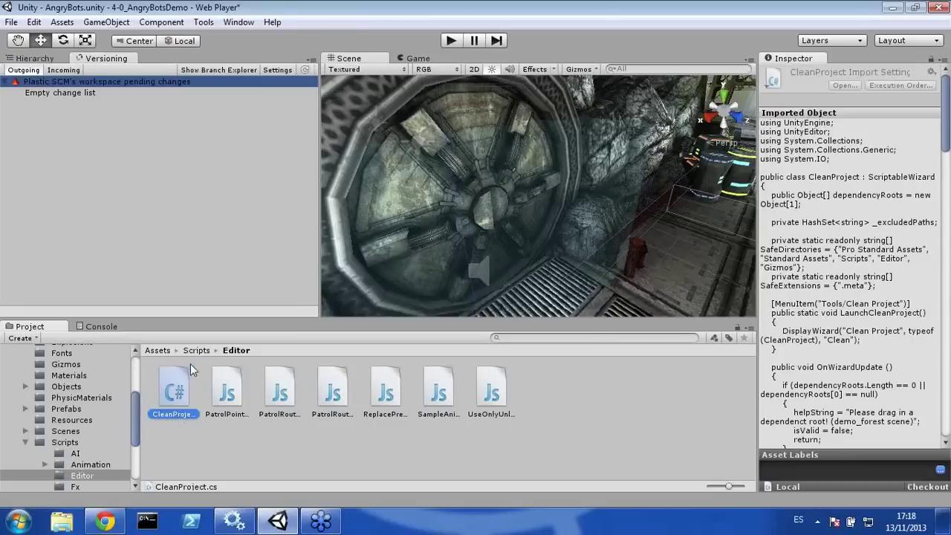
Step: Check out the CleanProject script from version control and select its entries in the pending changes
{"action": "left_click", "coordinate": [210, 439]}
{"action": "left_click", "coordinate": [185, 422]}
{"action": "right_click", "coordinate": [175, 390]}
{"action": "mouse_move", "coordinate": [224, 354]}
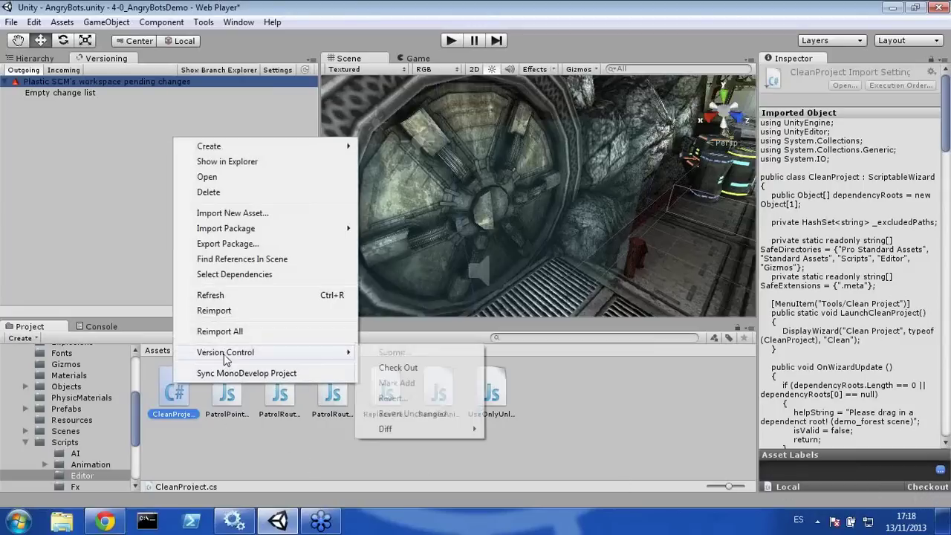
{"action": "left_click", "coordinate": [398, 367]}
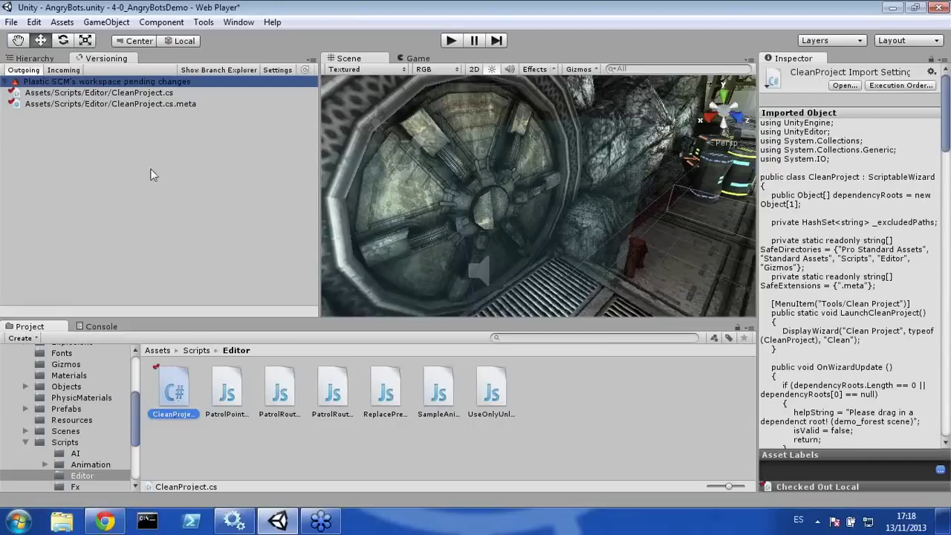
{"action": "left_click", "coordinate": [138, 108]}
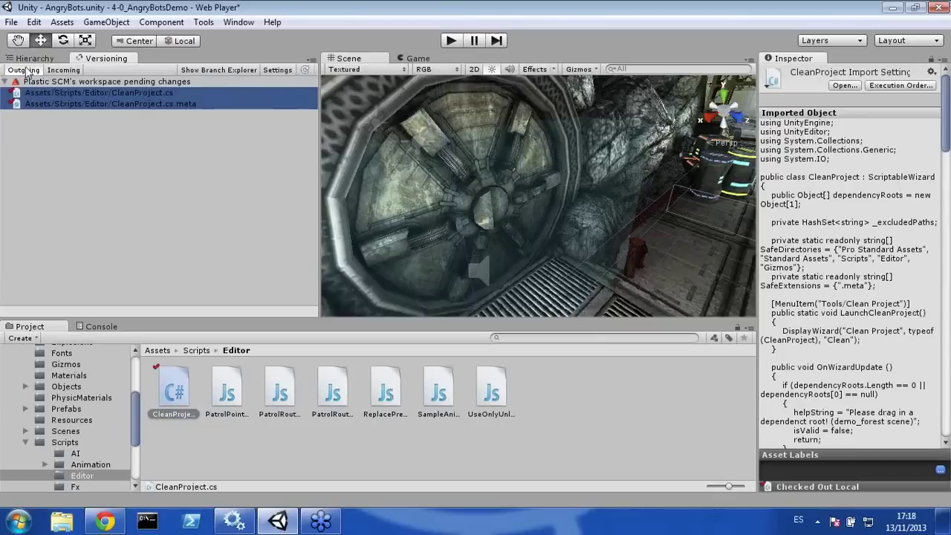
Step: Open CleanProject.cs in TextPad, change the OnWizardUpdate method's modifier to private, save the file, and close TextPad
{"action": "left_click", "coordinate": [170, 393]}
{"action": "double_click", "coordinate": [169, 392]}
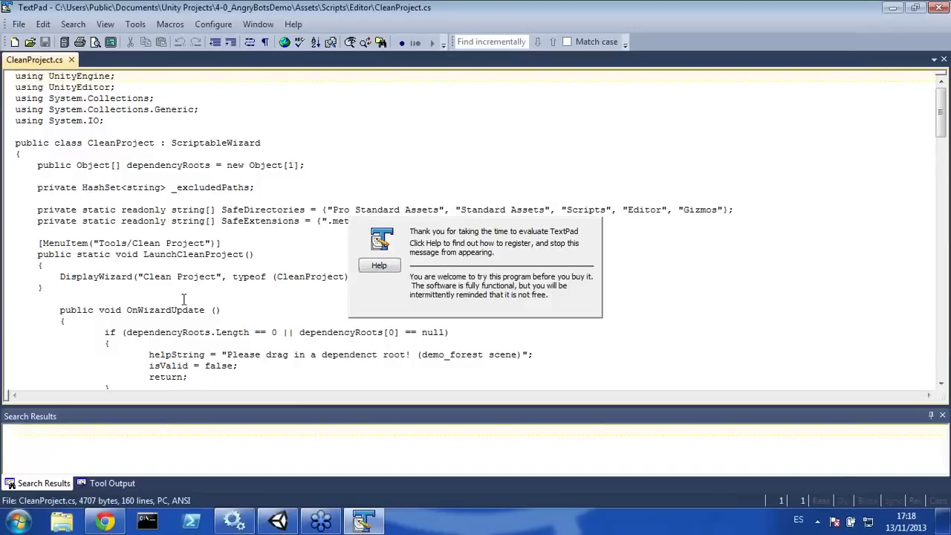
{"action": "scroll", "coordinate": [209, 312], "scroll_direction": "down", "scroll_amount": 7}
{"action": "scroll", "coordinate": [209, 311], "scroll_direction": "down", "scroll_amount": 5}
{"action": "scroll", "coordinate": [212, 314], "scroll_direction": "up", "scroll_amount": 10}
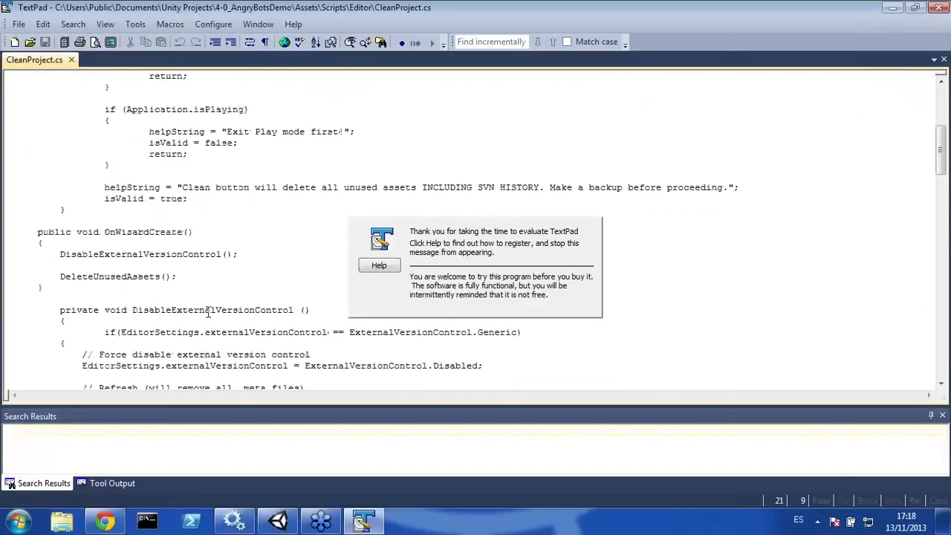
{"action": "scroll", "coordinate": [217, 316], "scroll_direction": "down", "scroll_amount": 2}
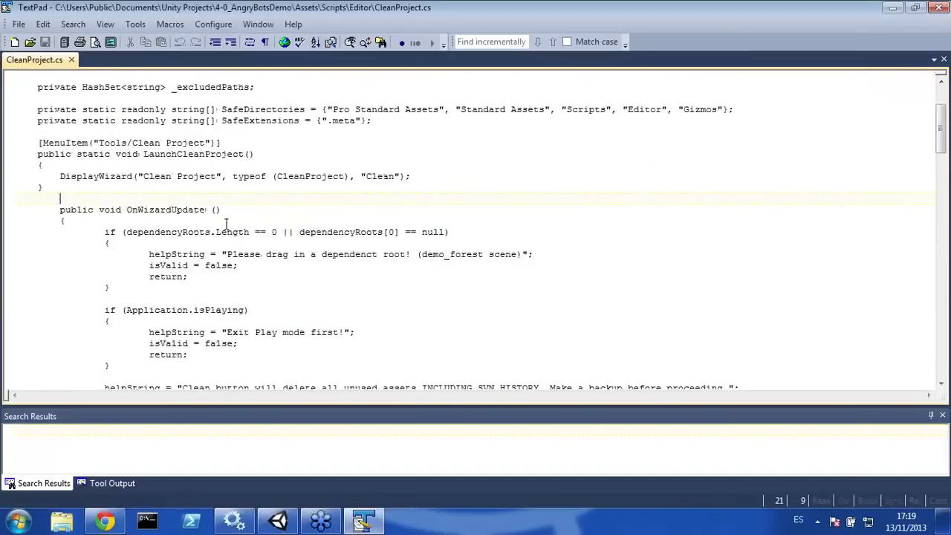
{"action": "double_click", "coordinate": [82, 210]}
{"action": "type", "text": "p"}
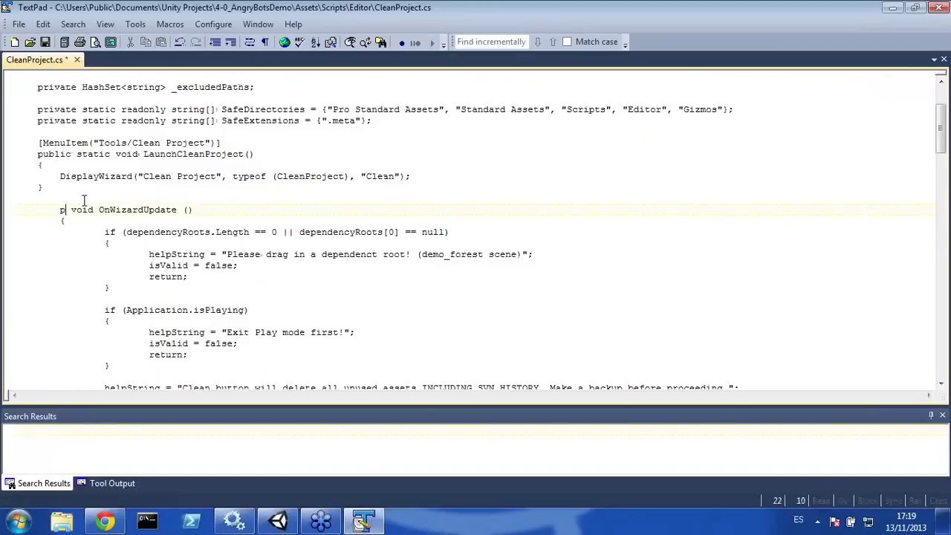
{"action": "type", "text": "rivate"}
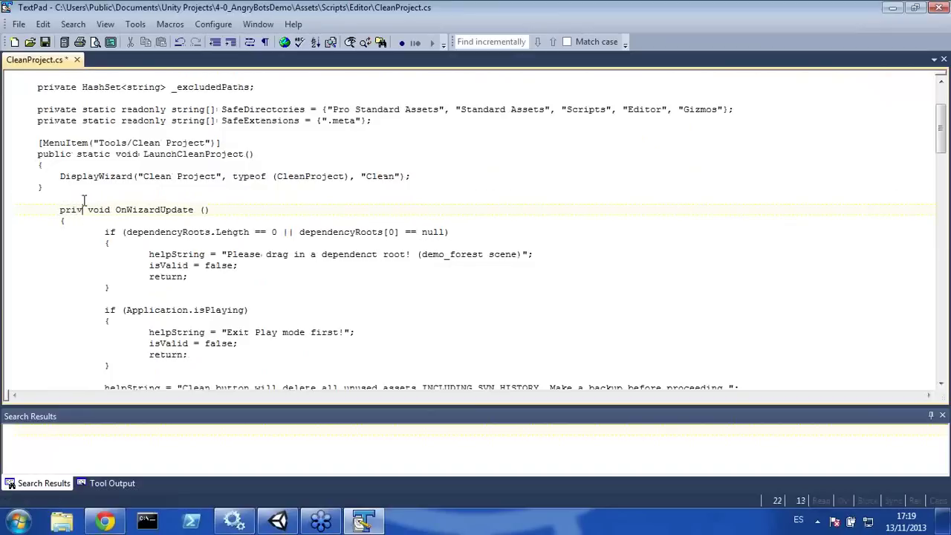
{"action": "key", "text": "ctrl+s"}
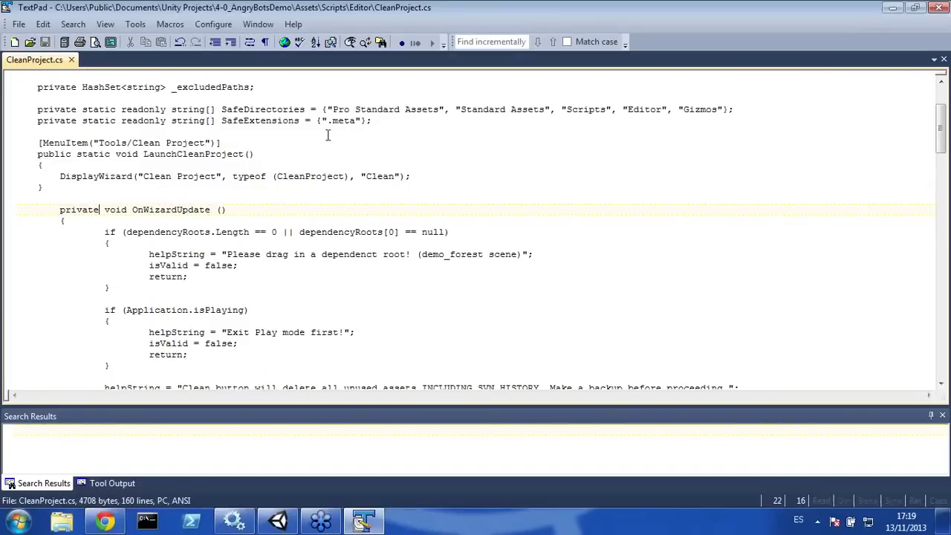
{"action": "left_click", "coordinate": [936, 8]}
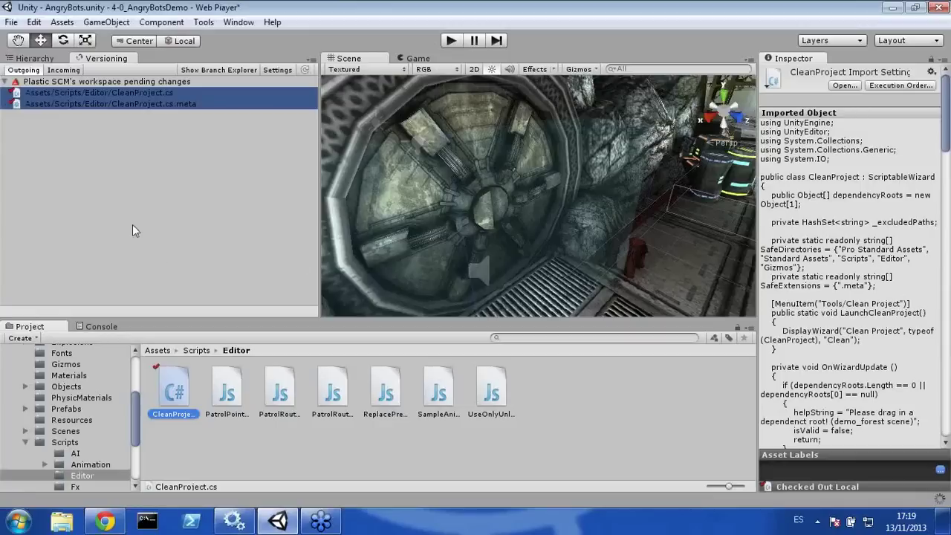
{"action": "right_click", "coordinate": [179, 418]}
{"action": "mouse_move", "coordinate": [232, 394]}
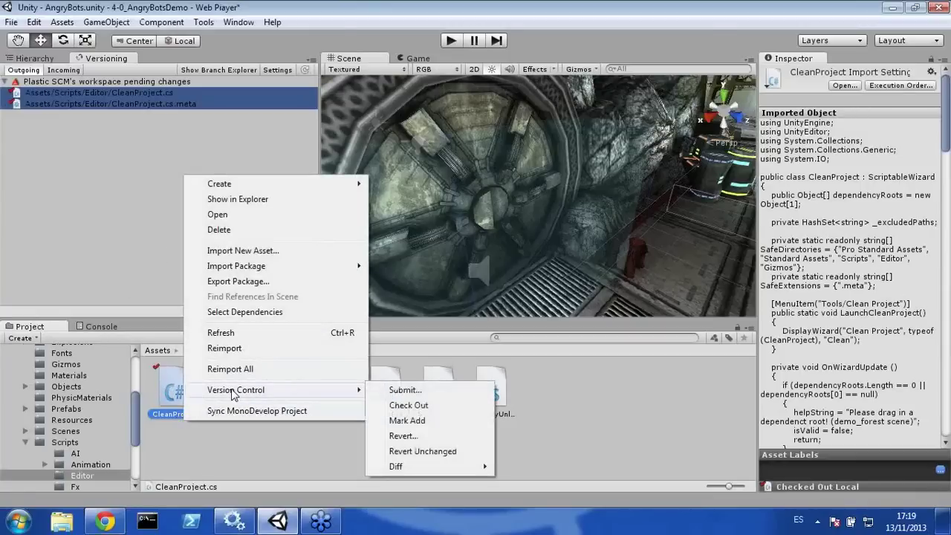
{"action": "mouse_move", "coordinate": [399, 468]}
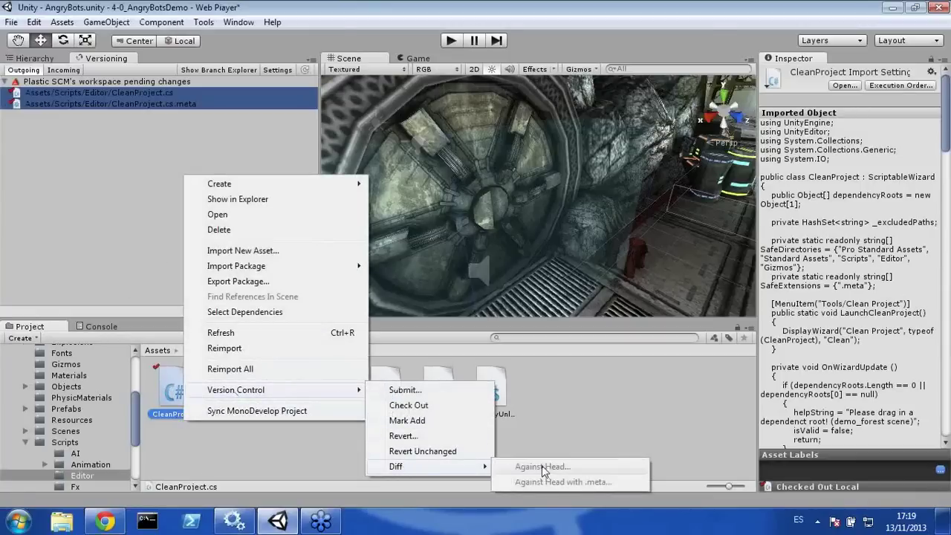
{"action": "left_click", "coordinate": [182, 442]}
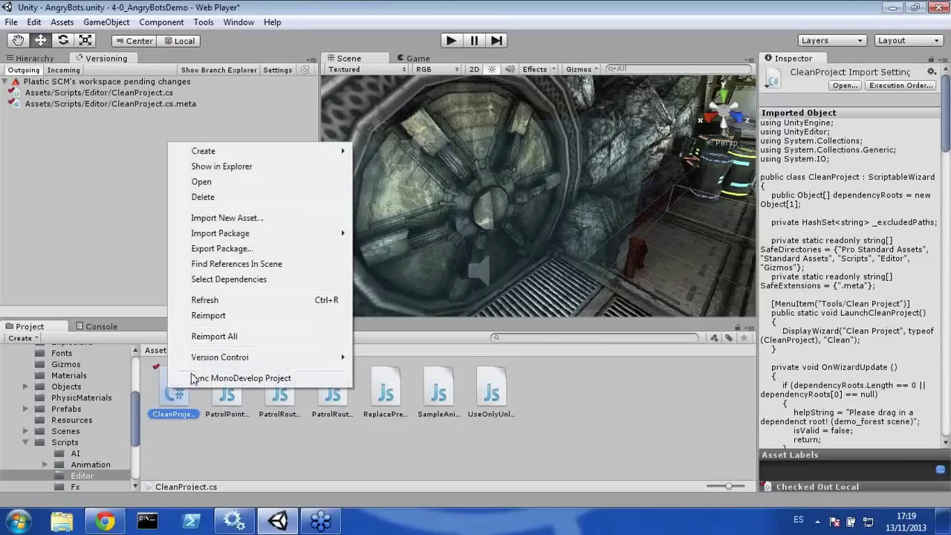
Step: Diff CleanProject.cs against head without its .meta file, and examine the changed OnWizardUpdate line with the local version's pane widened
{"action": "mouse_move", "coordinate": [223, 357]}
{"action": "mouse_move", "coordinate": [437, 438]}
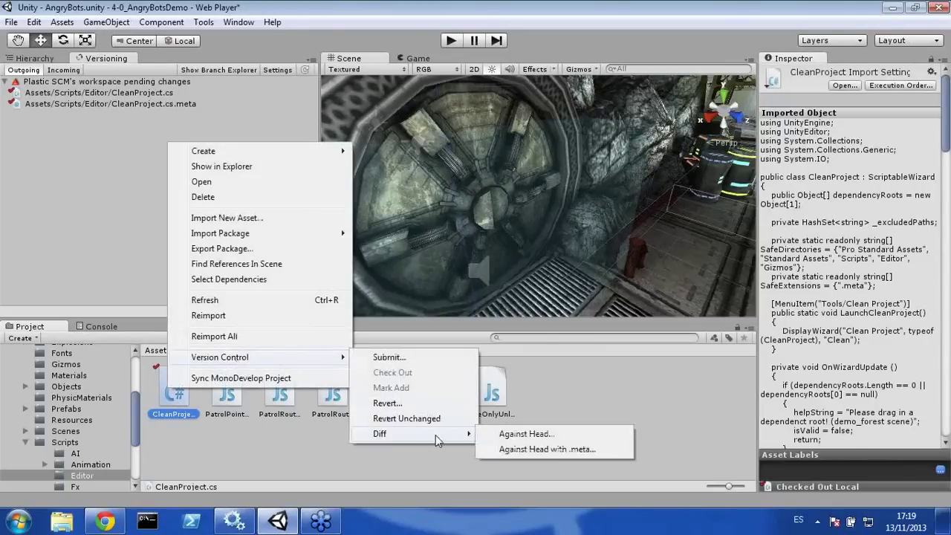
{"action": "left_click", "coordinate": [526, 434]}
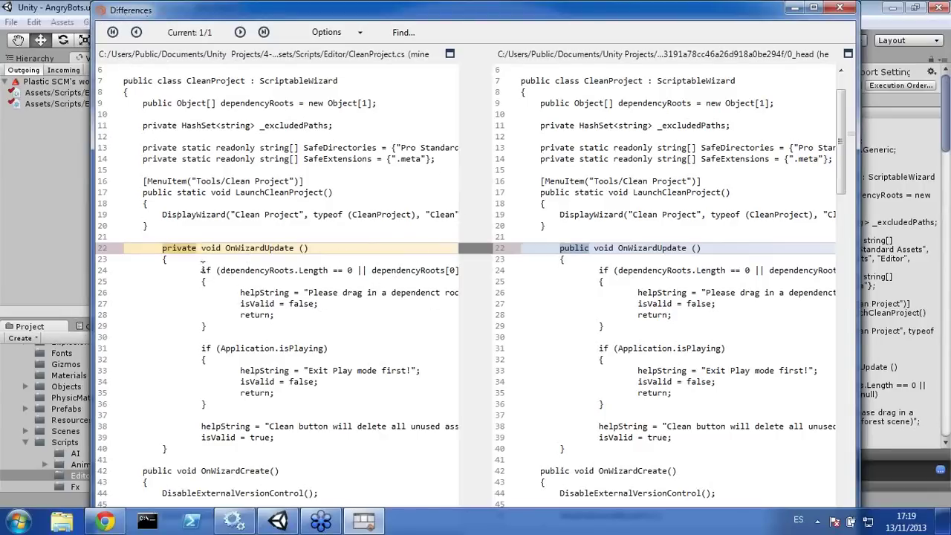
{"action": "double_click", "coordinate": [171, 253]}
{"action": "left_click_drag", "start_coordinate": [467, 78], "coordinate": [518, 86]}
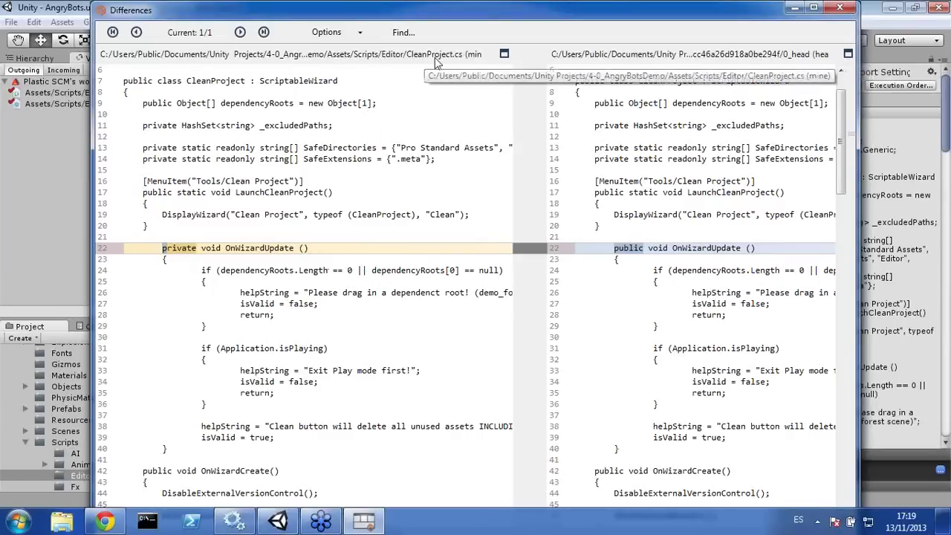
Step: Compare the head and local versions of CleanProject.cs by resizing the two panes, and close the differences window
{"action": "left_click_drag", "start_coordinate": [529, 134], "coordinate": [275, 137]}
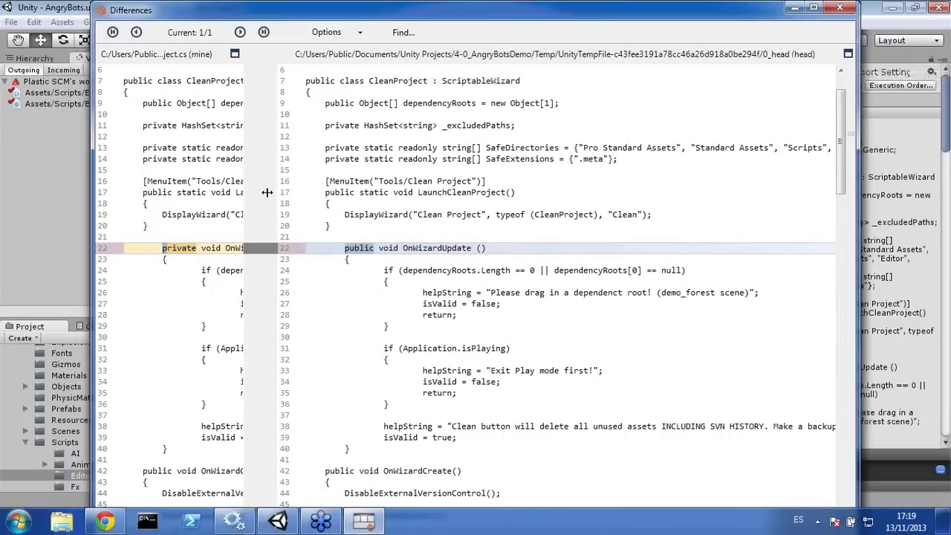
{"action": "left_click_drag", "start_coordinate": [267, 193], "coordinate": [443, 193]}
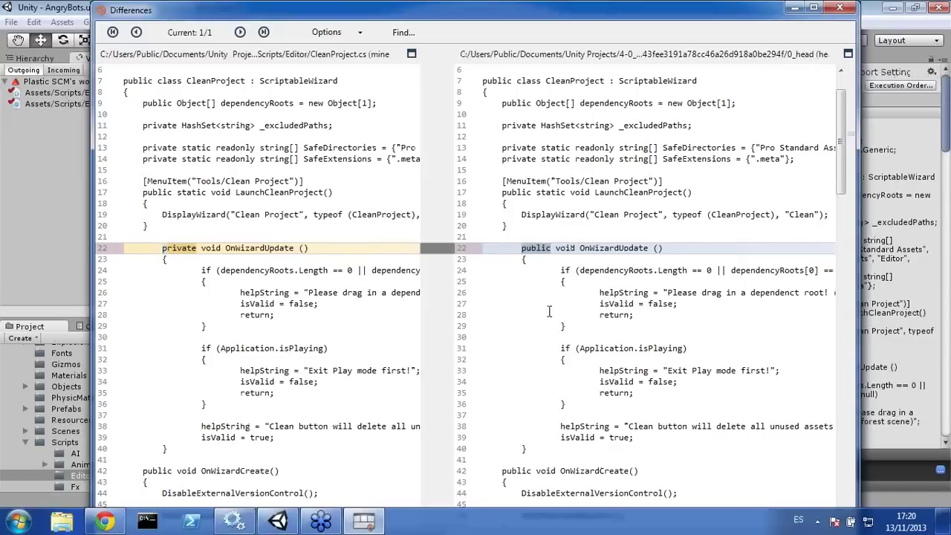
{"action": "left_click", "coordinate": [842, 10]}
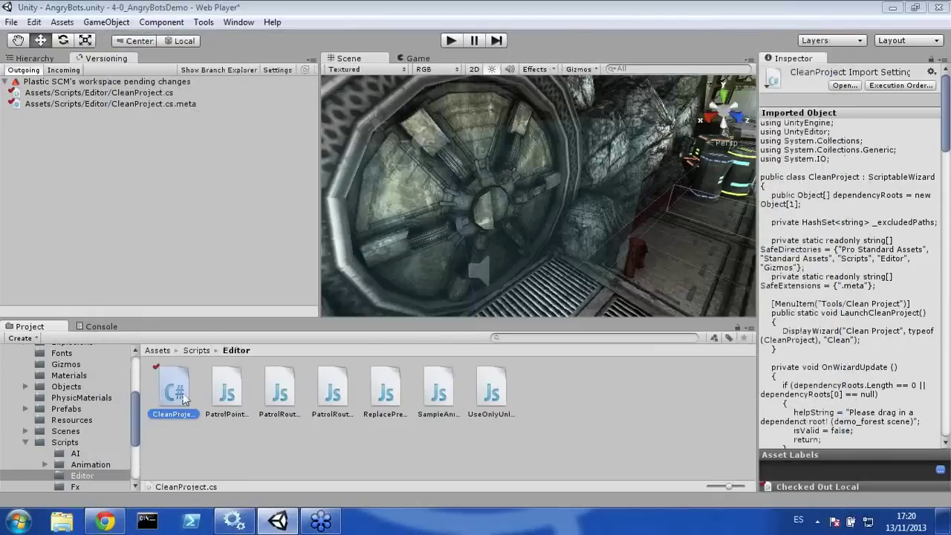
Step: Submit all of the workspace's pending changes with the description "First change" and close the changeset dialog
{"action": "left_click", "coordinate": [109, 81]}
{"action": "right_click", "coordinate": [109, 81]}
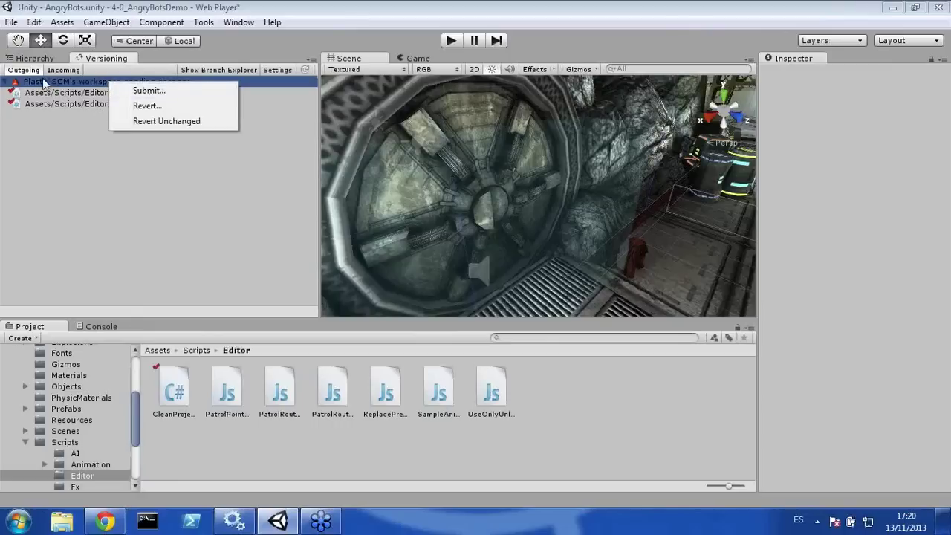
{"action": "left_click", "coordinate": [156, 90]}
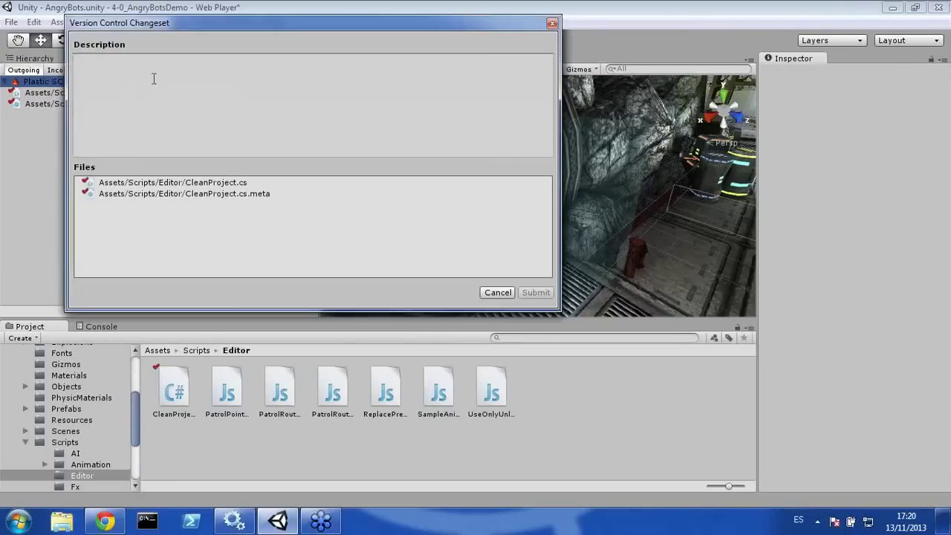
{"action": "left_click", "coordinate": [154, 76]}
{"action": "type", "text": "F"}
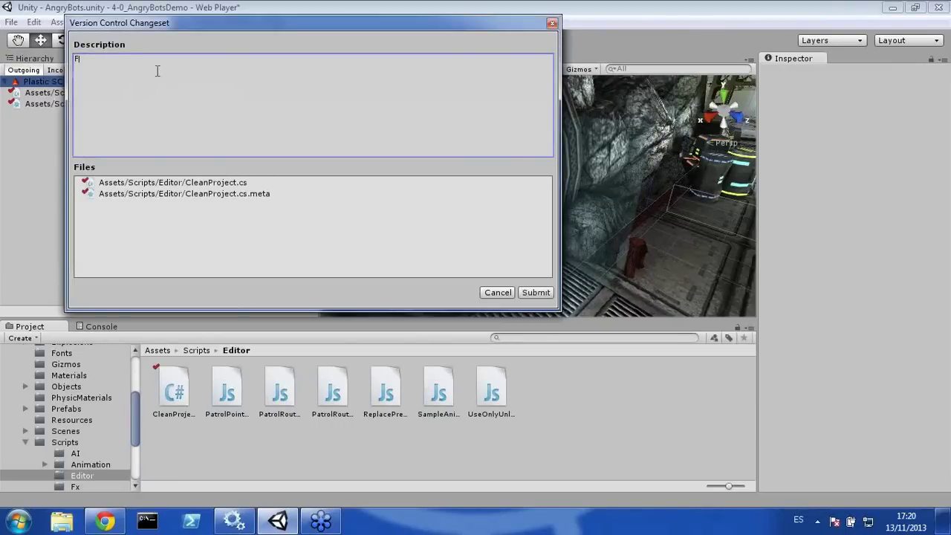
{"action": "type", "text": "irst change"}
{"action": "left_click", "coordinate": [535, 293]}
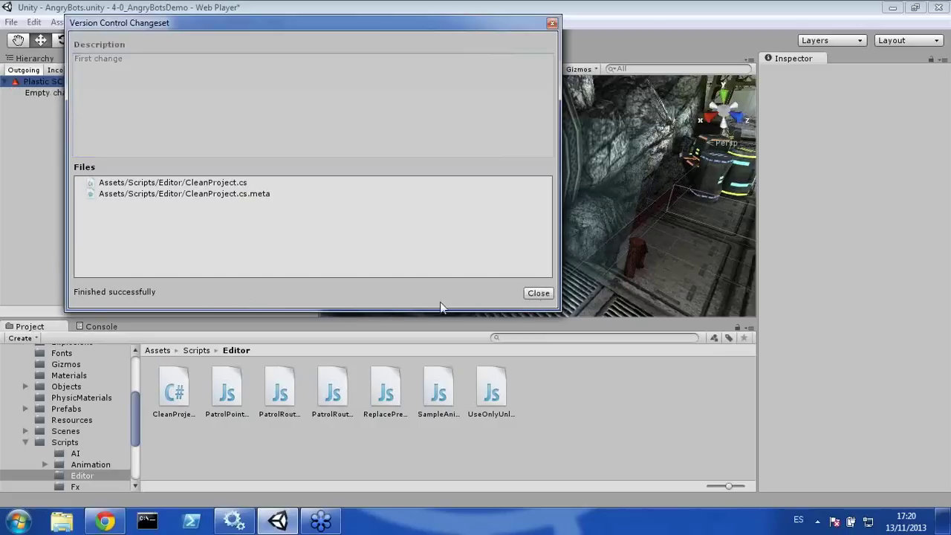
{"action": "left_click", "coordinate": [538, 293]}
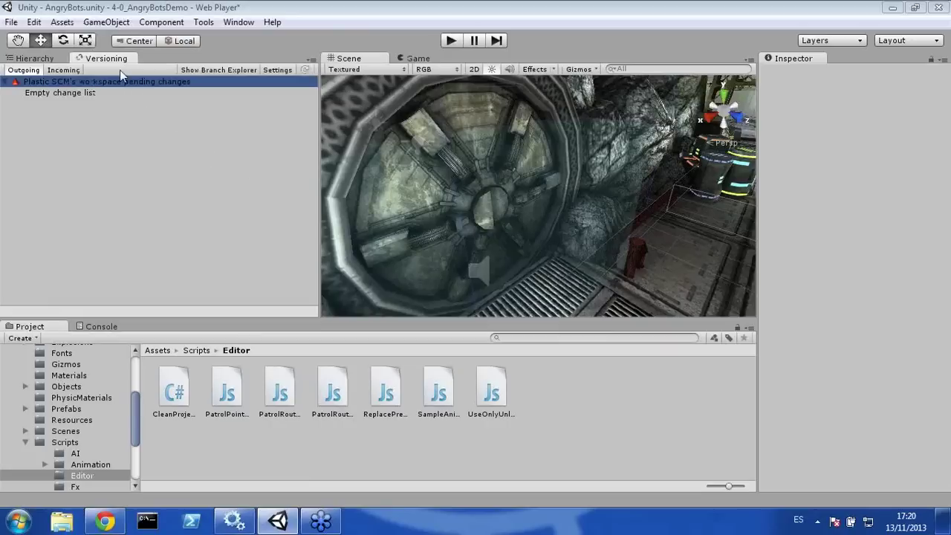
Step: Examine the latest changeset's properties and diff in the Branch Explorer, close both windows, and check the incoming changes
{"action": "left_click", "coordinate": [217, 69]}
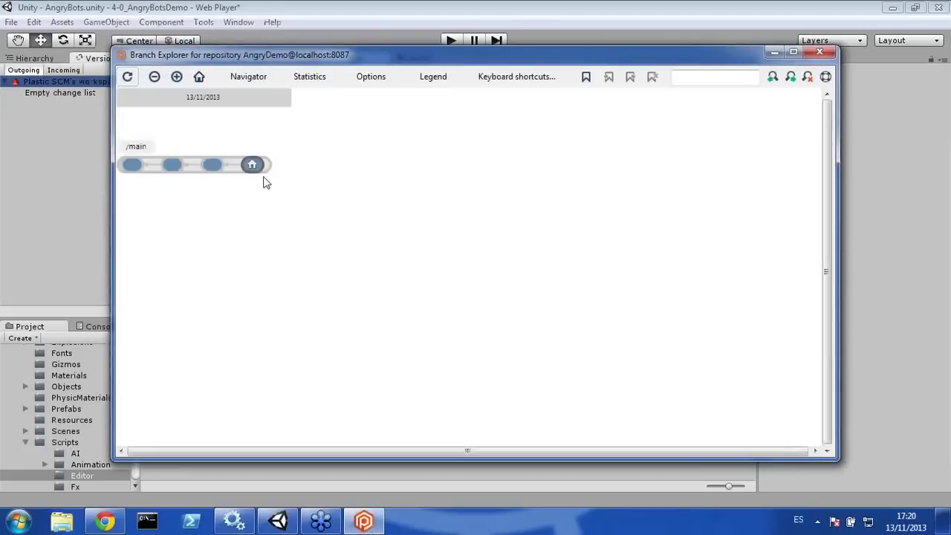
{"action": "left_click", "coordinate": [393, 83]}
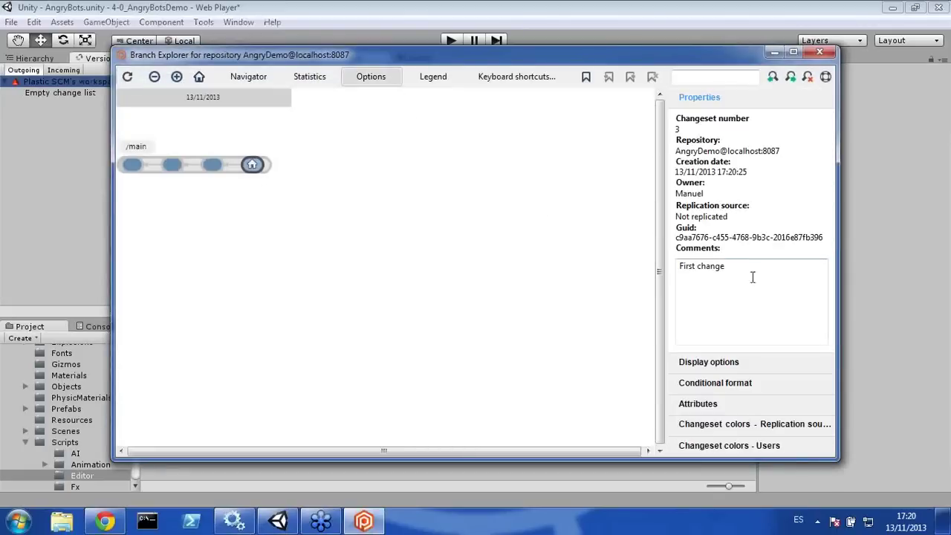
{"action": "double_click", "coordinate": [253, 165]}
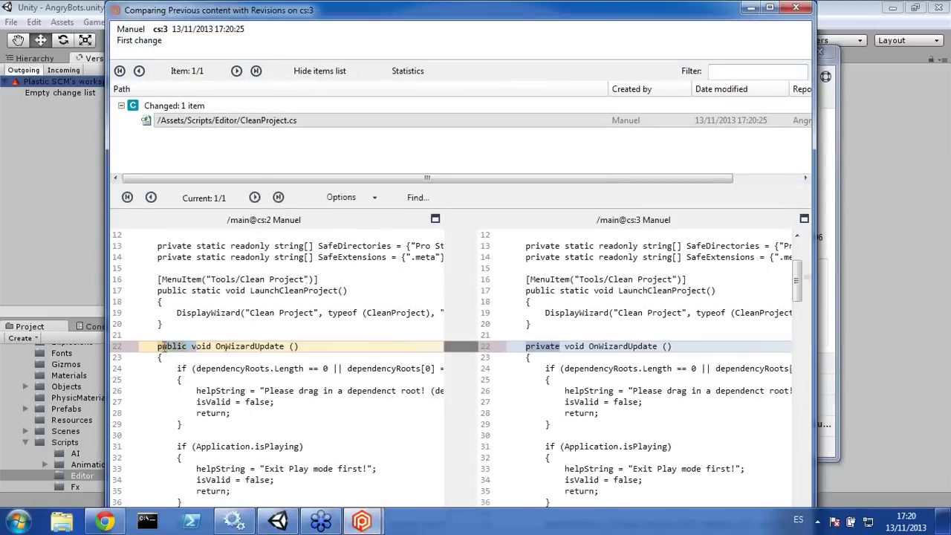
{"action": "left_click", "coordinate": [796, 9]}
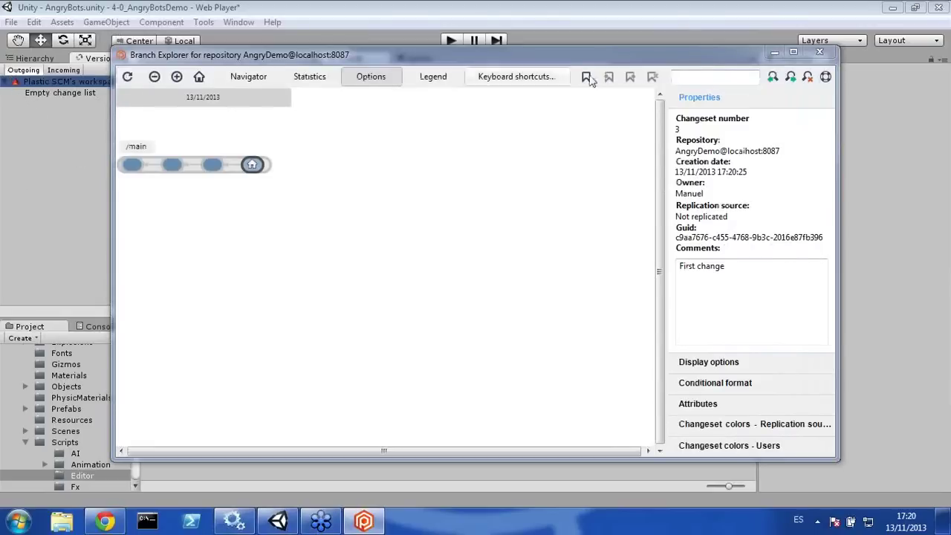
{"action": "left_click", "coordinate": [820, 52]}
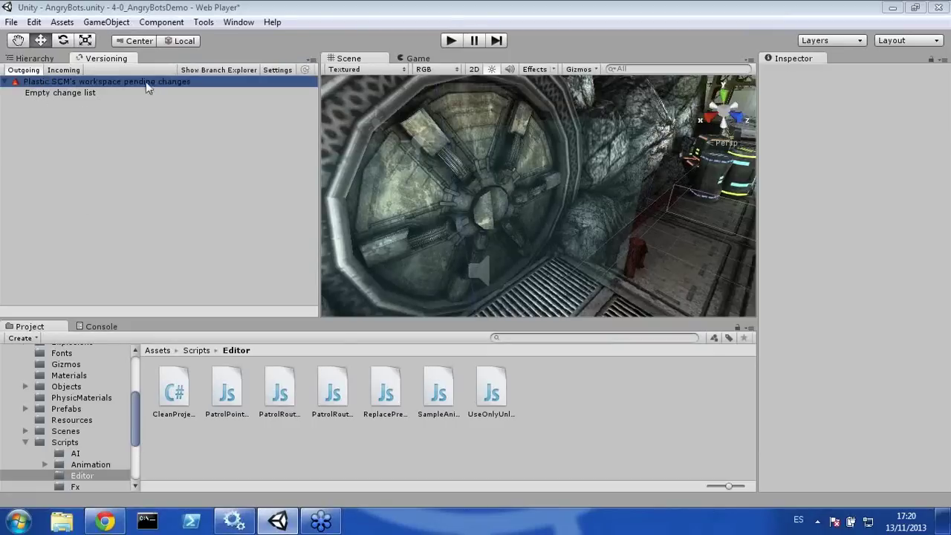
{"action": "left_click", "coordinate": [69, 71]}
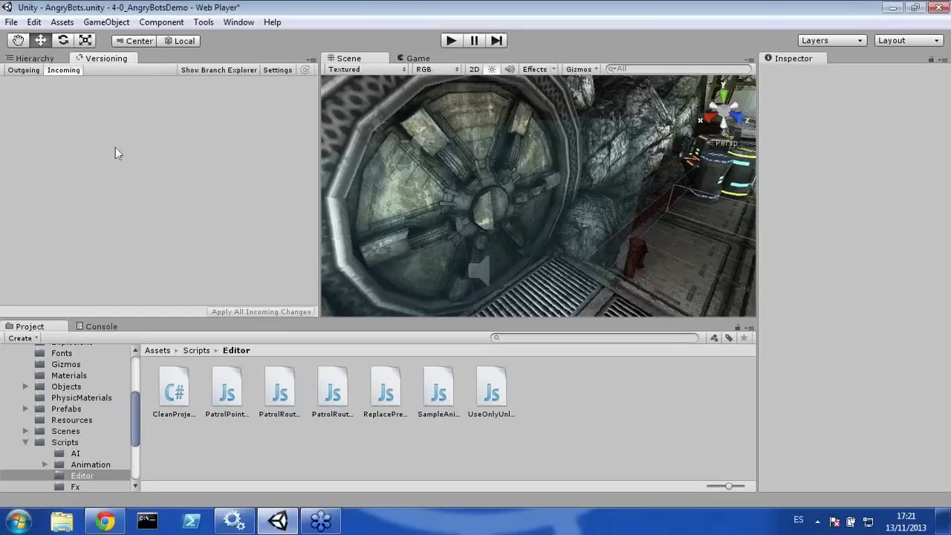
{"action": "left_click", "coordinate": [25, 70]}
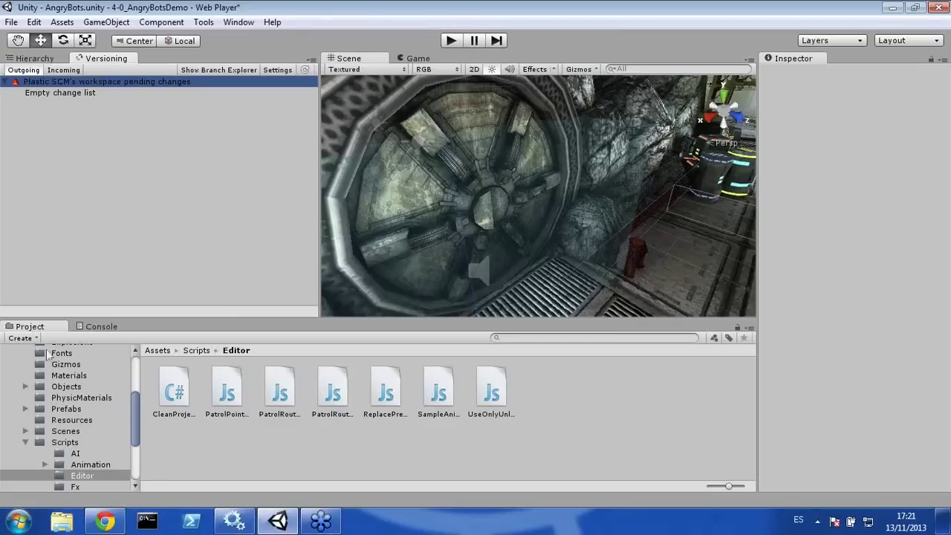
Step: Launch Plastic SCM, dismiss the repository error, switch to the AngryDemoWks workspace, and list all workspaces
{"action": "left_click", "coordinate": [18, 522]}
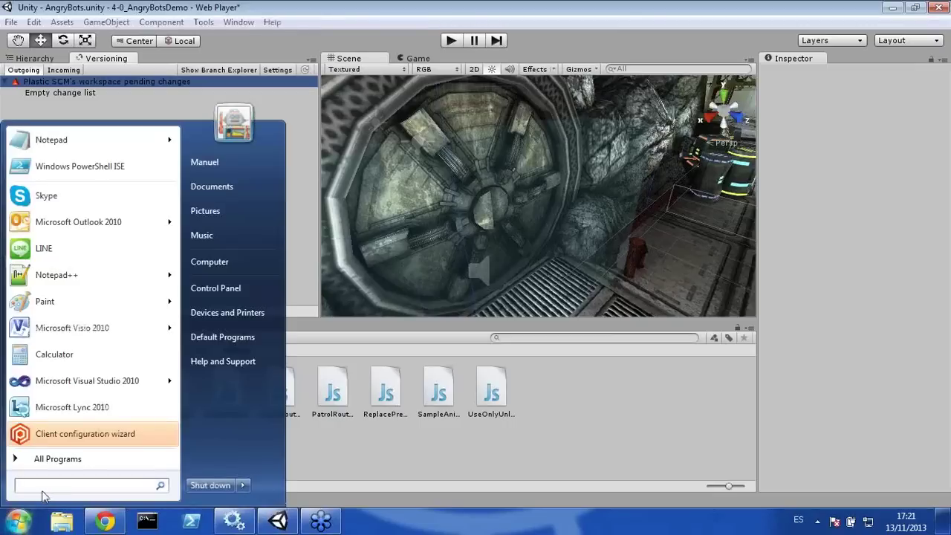
{"action": "type", "text": "plastic"}
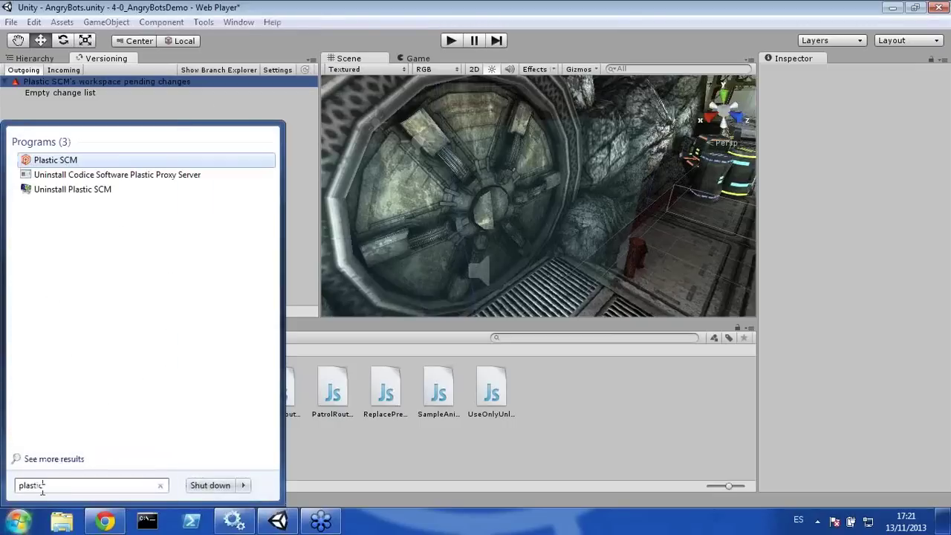
{"action": "key", "text": "Return"}
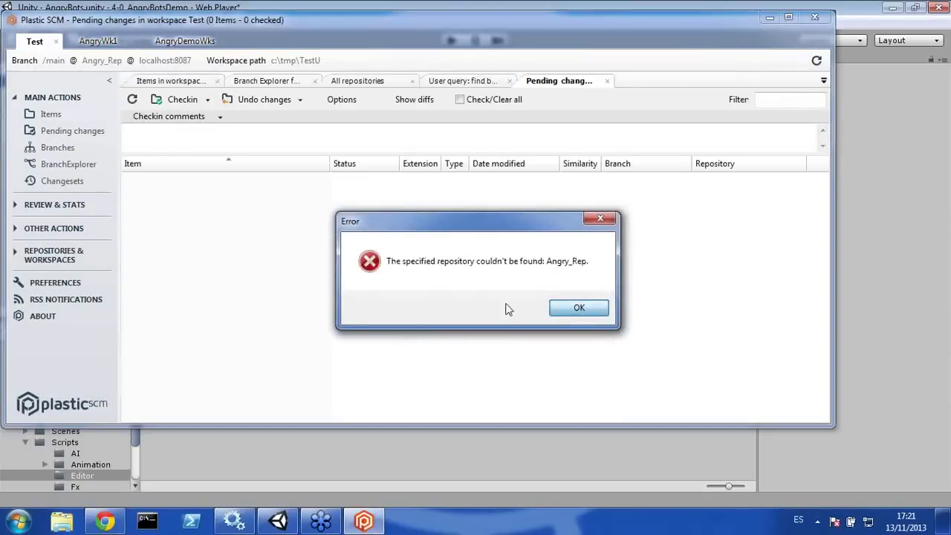
{"action": "left_click", "coordinate": [581, 309]}
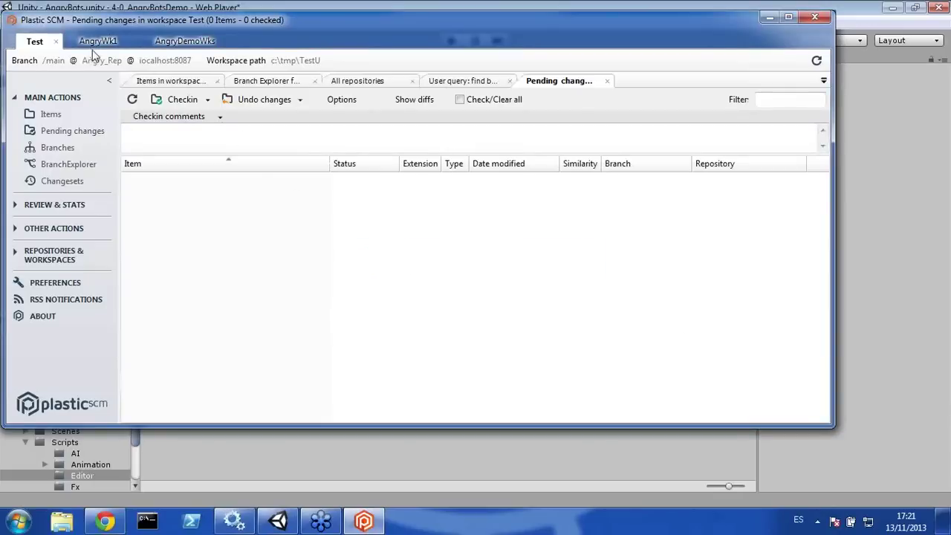
{"action": "left_click", "coordinate": [171, 44]}
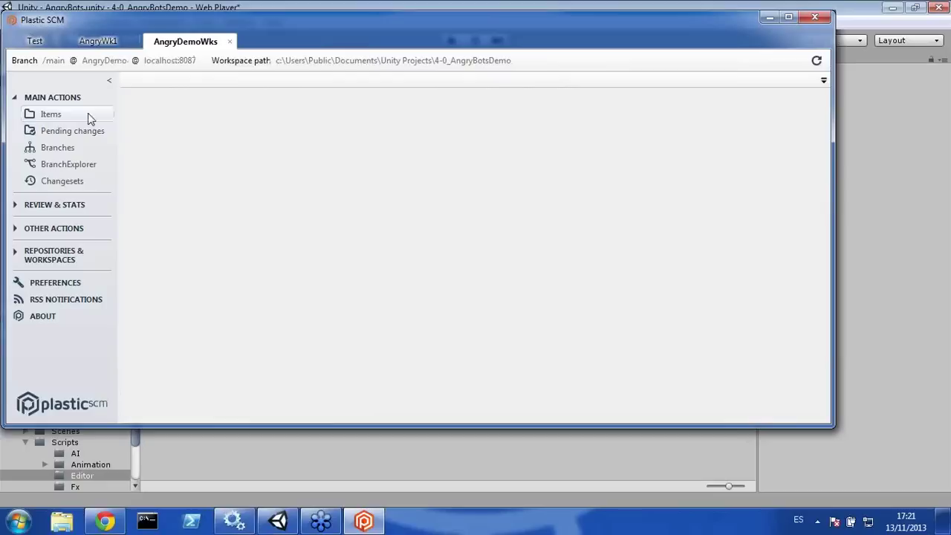
{"action": "left_click", "coordinate": [72, 260]}
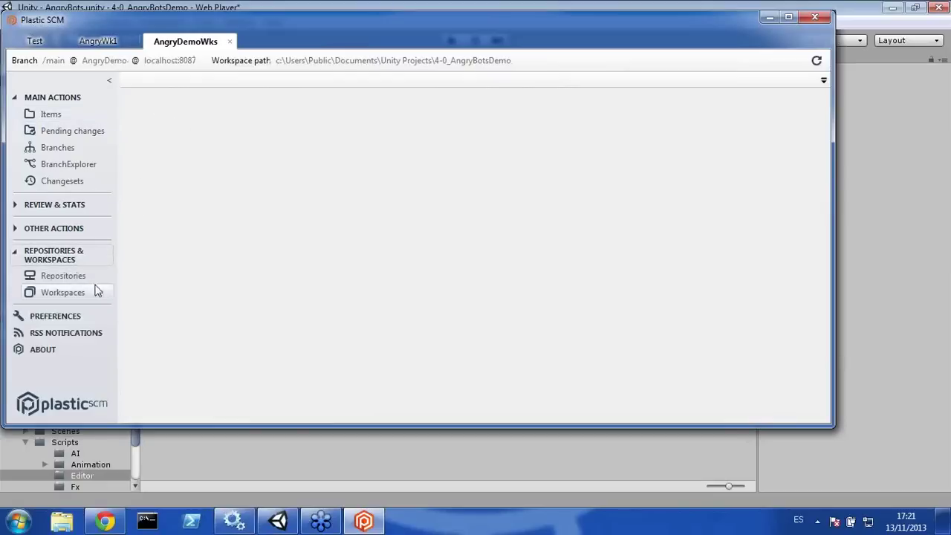
{"action": "left_click", "coordinate": [64, 294]}
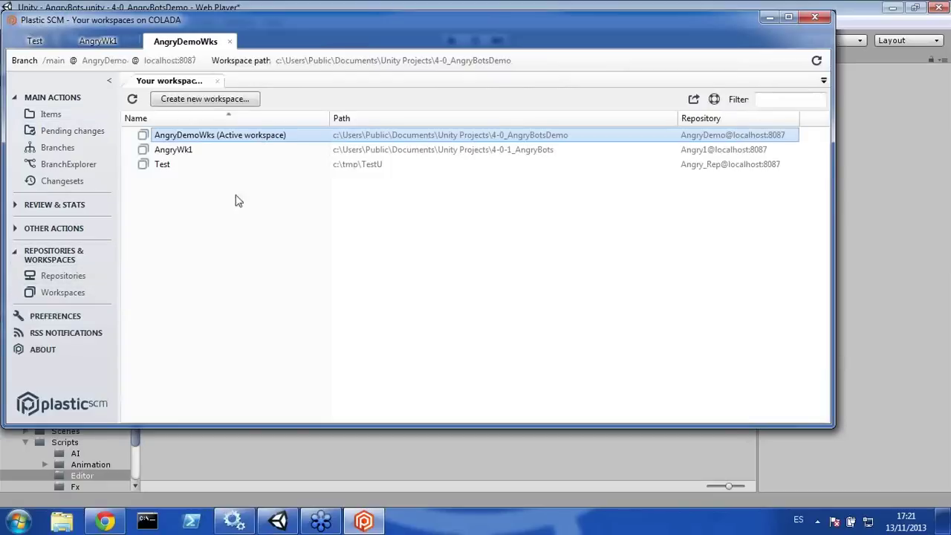
Step: Create a new workspace named AngryDemoWks2 at c:\tmp\DemoWks with AngryDemo (localhost:8087) as its default repository
{"action": "left_click", "coordinate": [215, 100]}
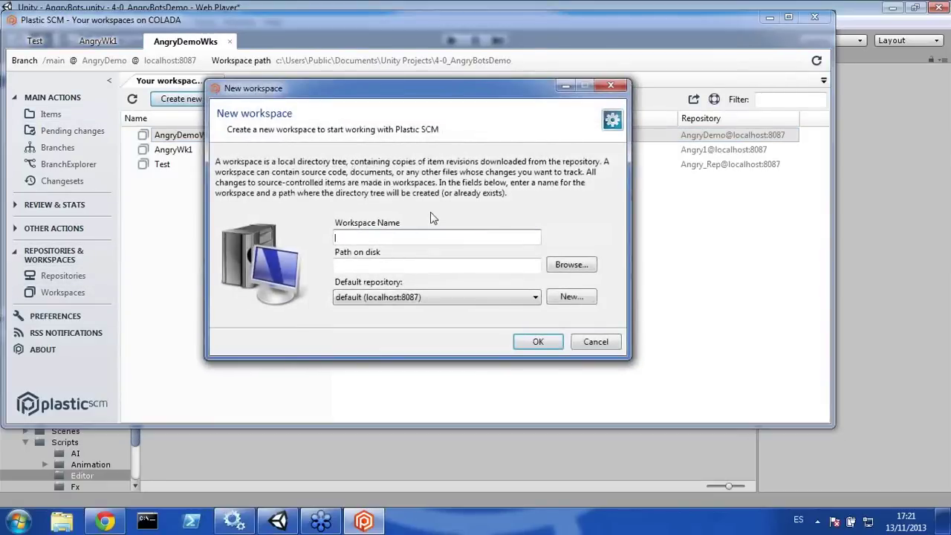
{"action": "type", "text": "Ang"}
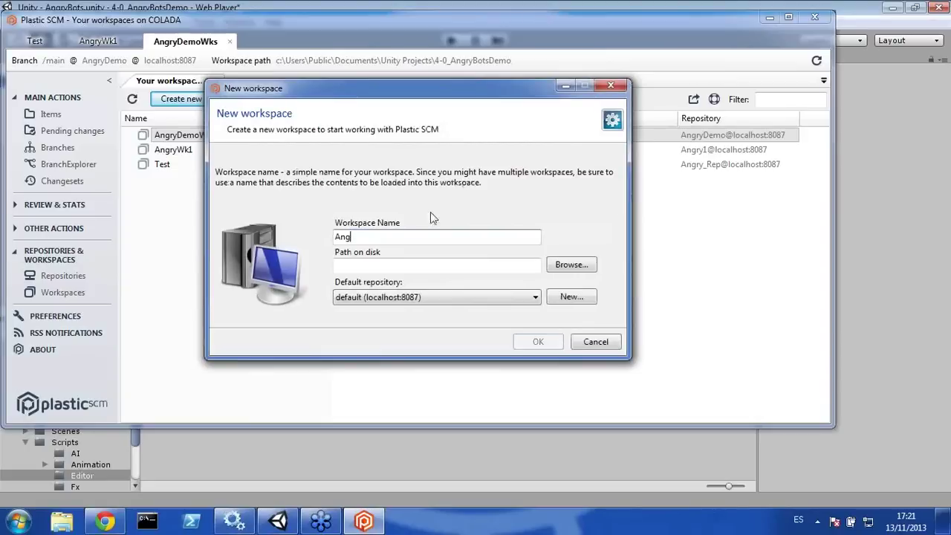
{"action": "type", "text": "ryDemoWks2"}
{"action": "key", "text": "Tab"}
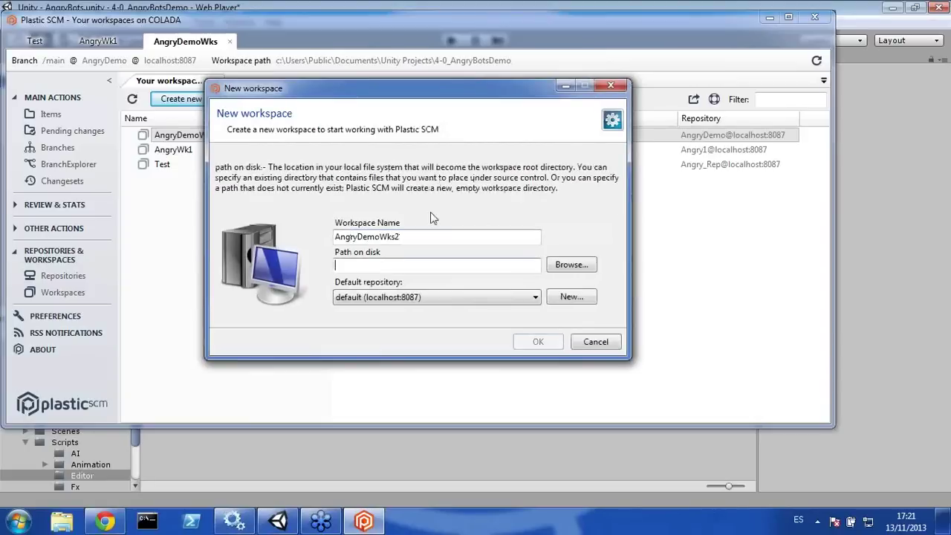
{"action": "type", "text": "c:\\tmp\\"}
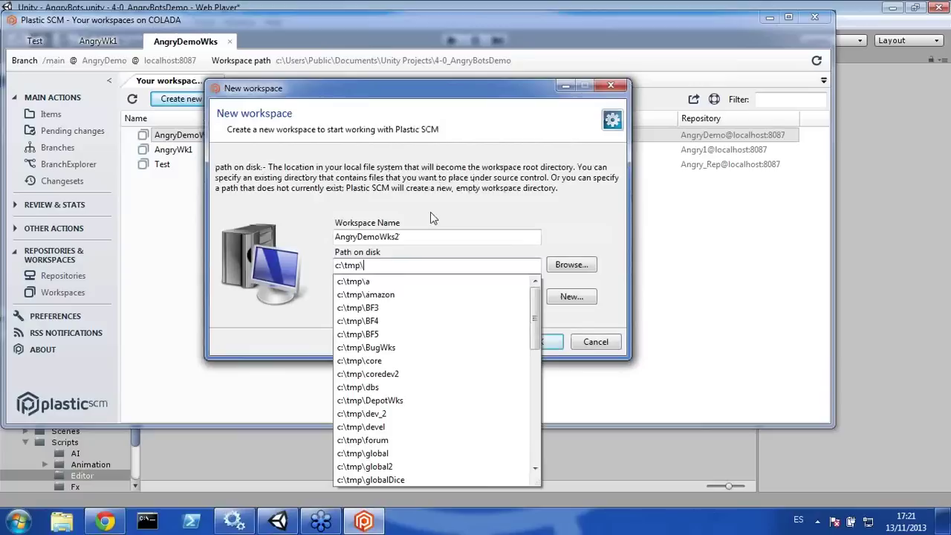
{"action": "type", "text": "D"}
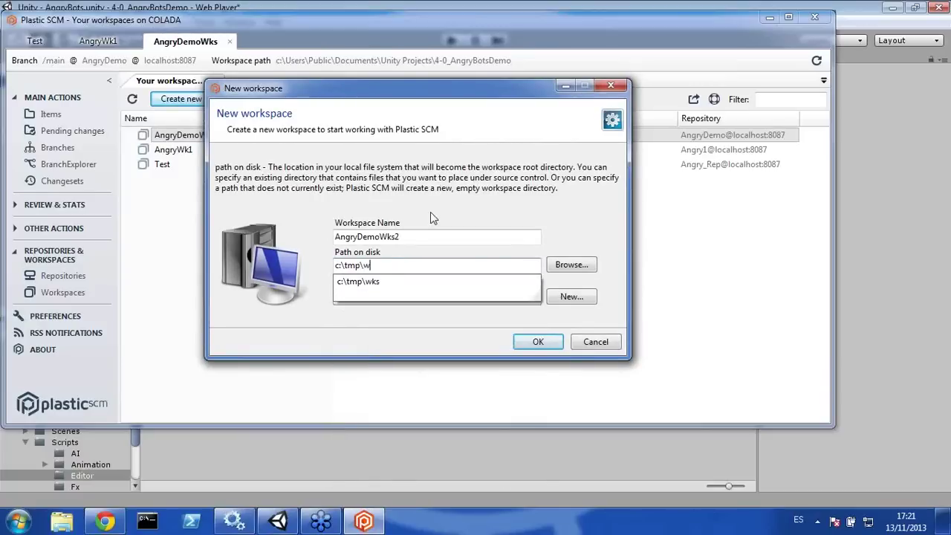
{"action": "type", "text": "emo"}
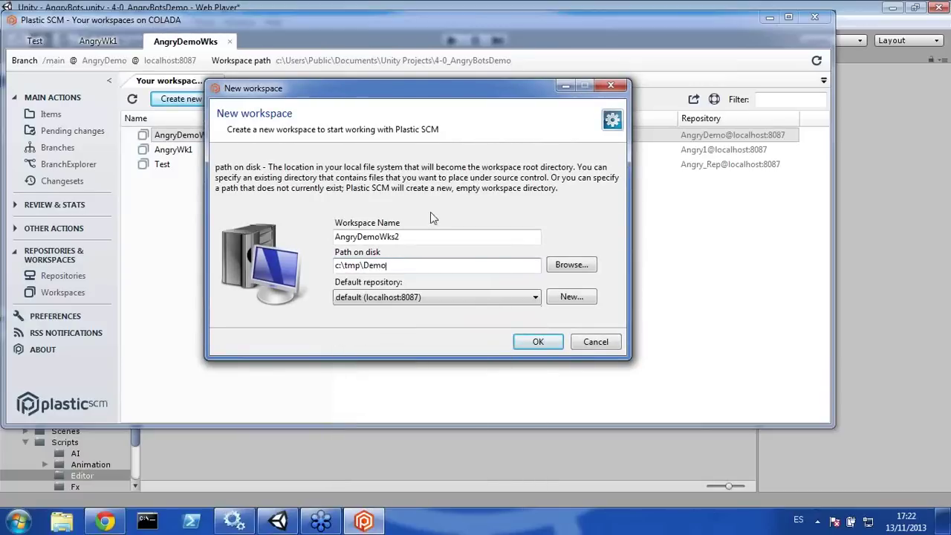
{"action": "type", "text": "Wks"}
{"action": "left_click", "coordinate": [379, 298]}
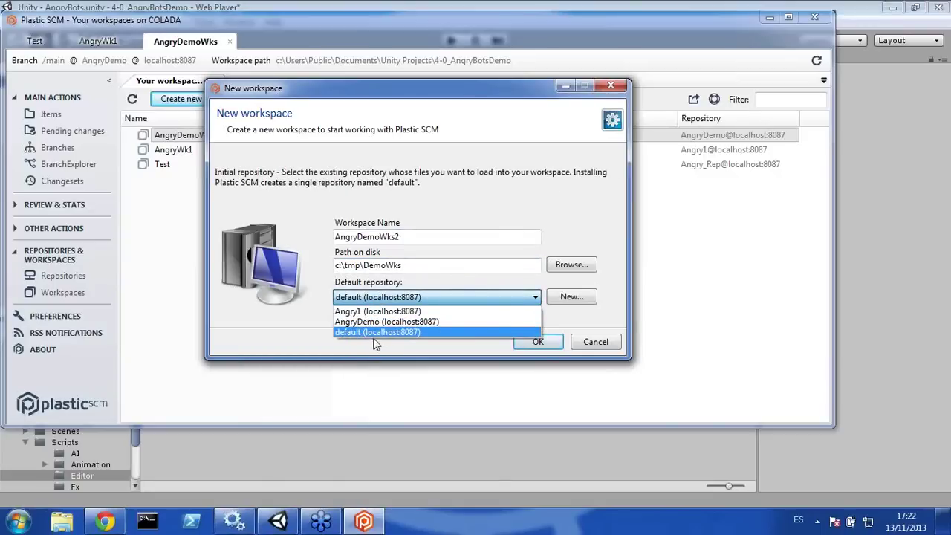
{"action": "key", "text": "Up"}
{"action": "key", "text": "Up"}
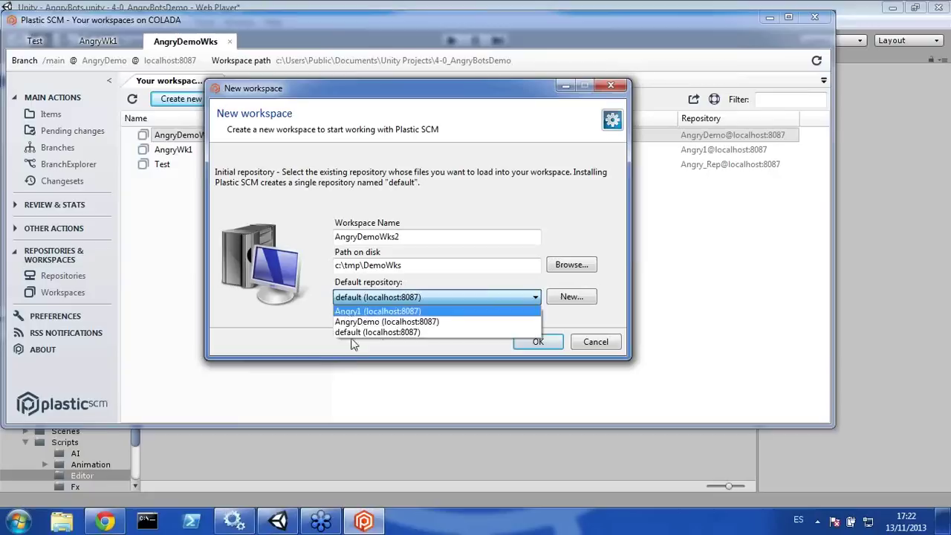
{"action": "left_click", "coordinate": [361, 326]}
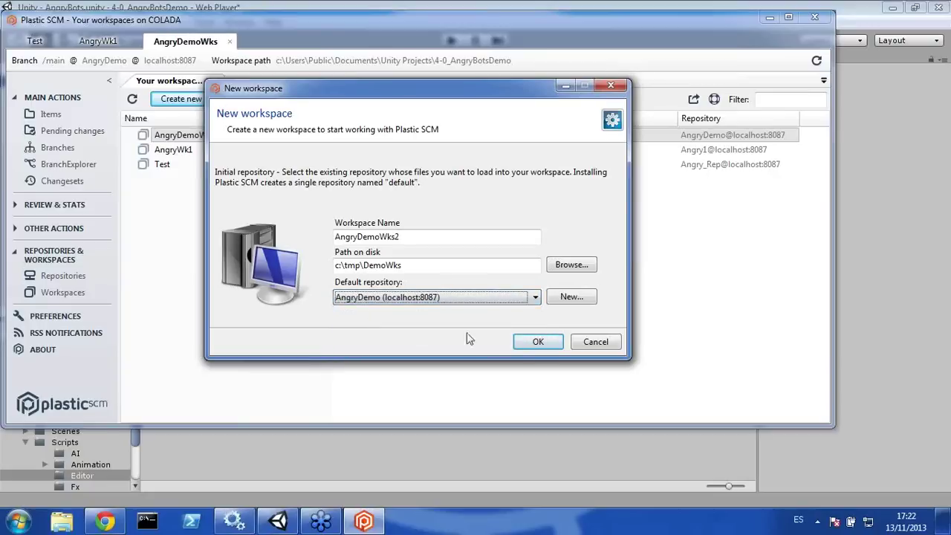
{"action": "left_click", "coordinate": [538, 342]}
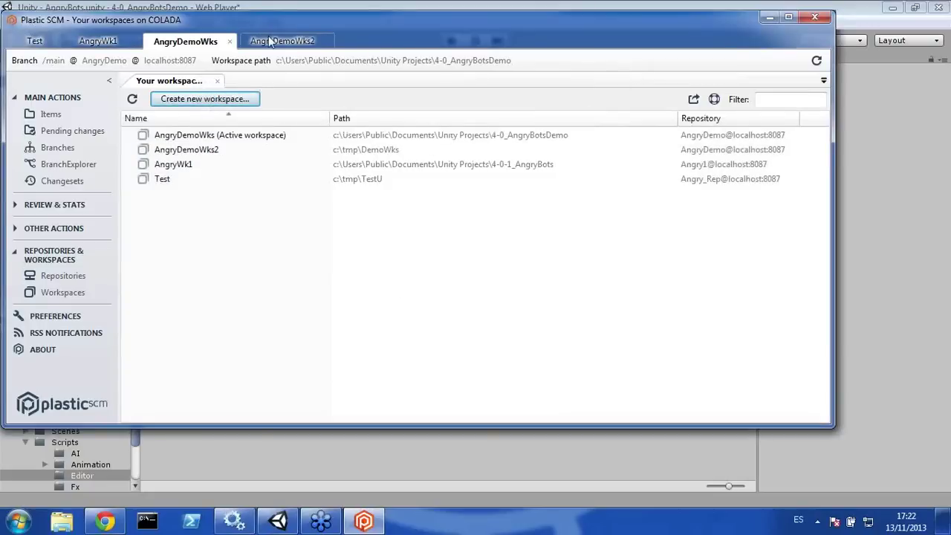
Step: Show the items of the AngryDemoWks2 workspace and update the workspace, accepting the confirmation
{"action": "left_click", "coordinate": [268, 35]}
{"action": "left_click", "coordinate": [52, 114]}
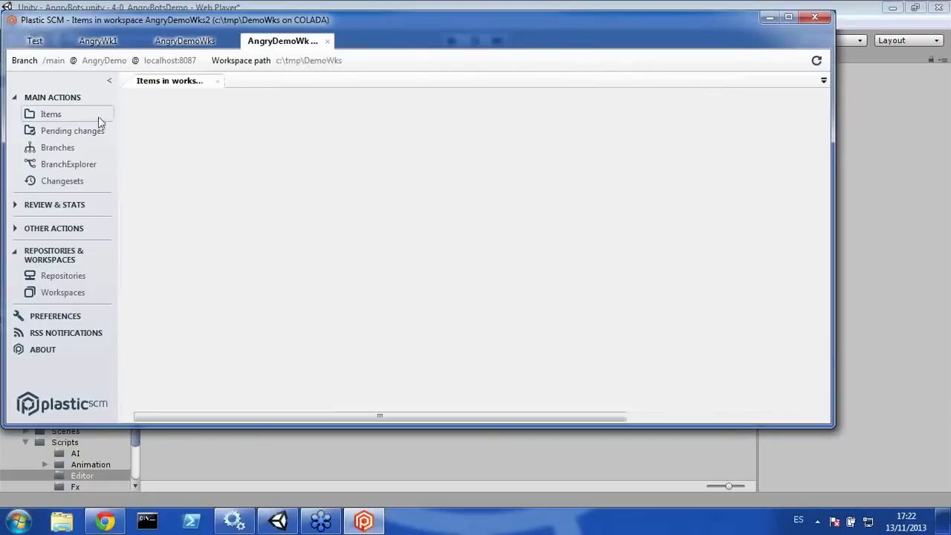
{"action": "left_click", "coordinate": [188, 99]}
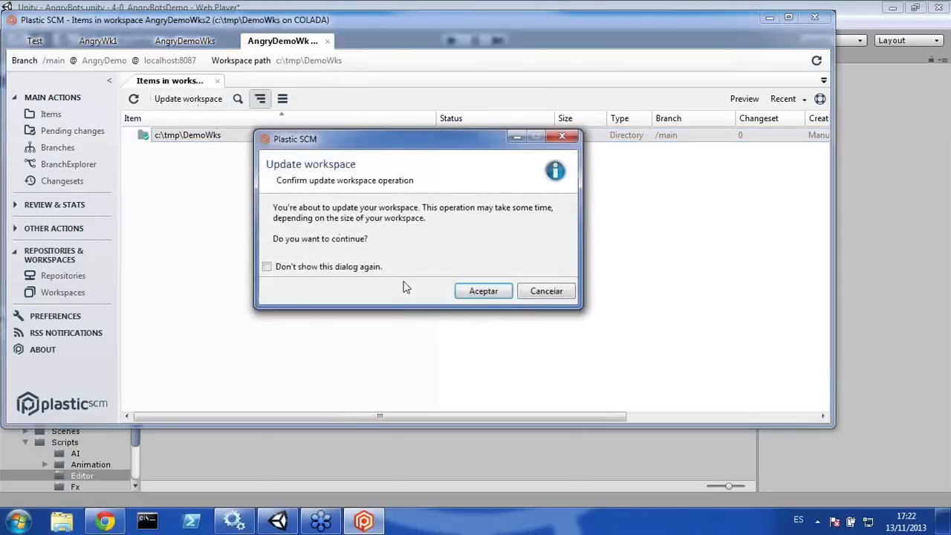
{"action": "left_click", "coordinate": [475, 288]}
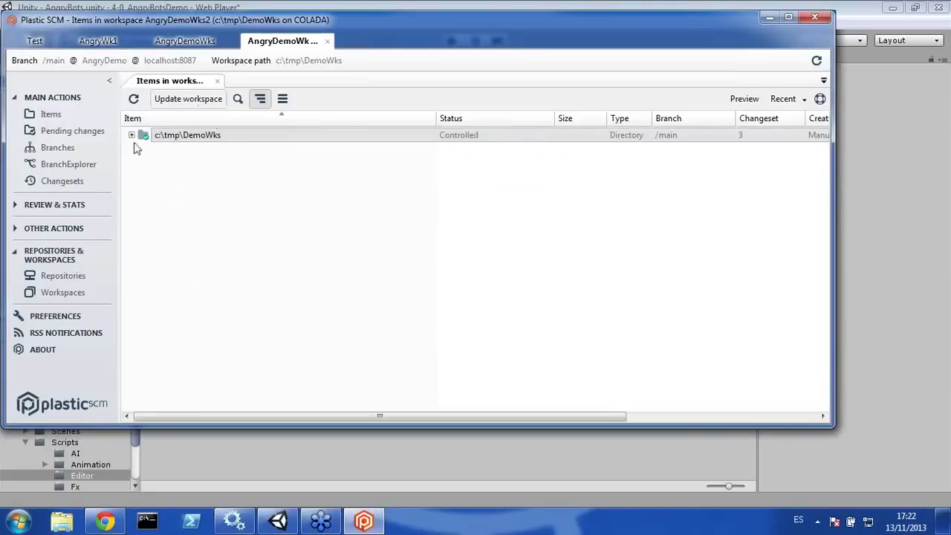
Step: Expand the workspace root, and examine the latest changeset's properties, comment and diff in the Branch Explorer
{"action": "left_click", "coordinate": [131, 135]}
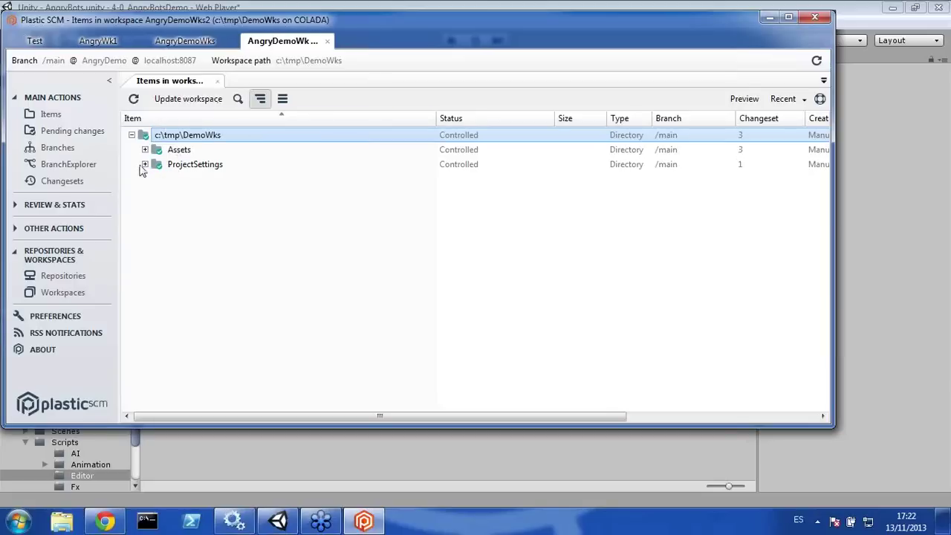
{"action": "left_click", "coordinate": [70, 164]}
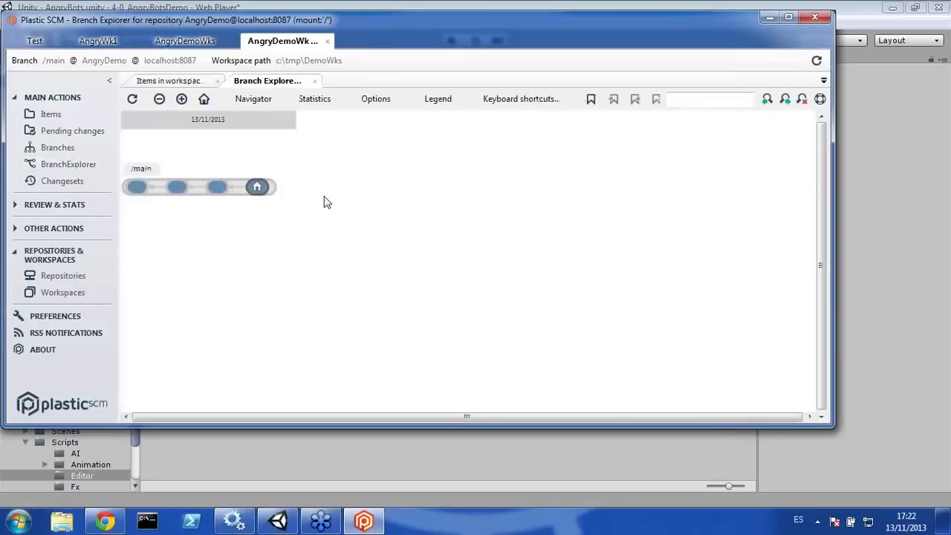
{"action": "left_click", "coordinate": [258, 187]}
{"action": "left_click", "coordinate": [381, 101]}
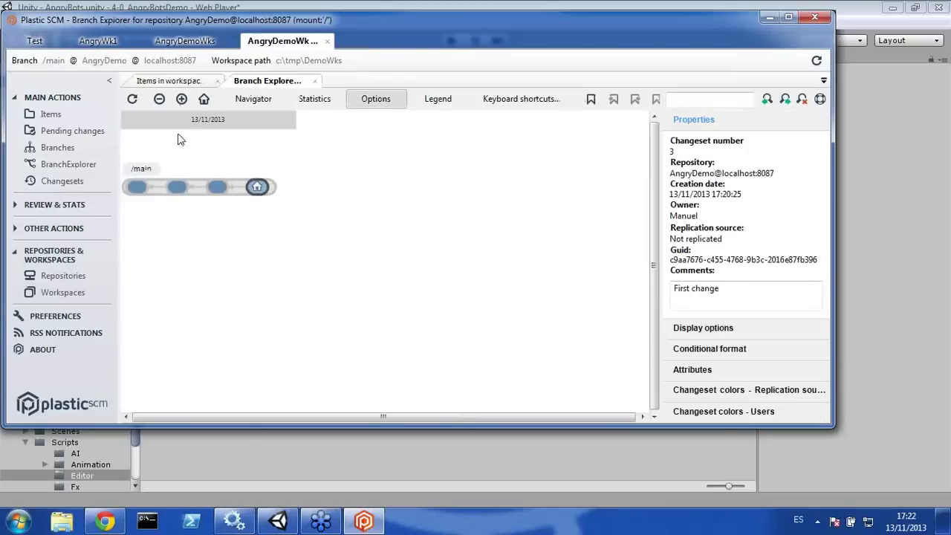
{"action": "triple_click", "coordinate": [731, 301]}
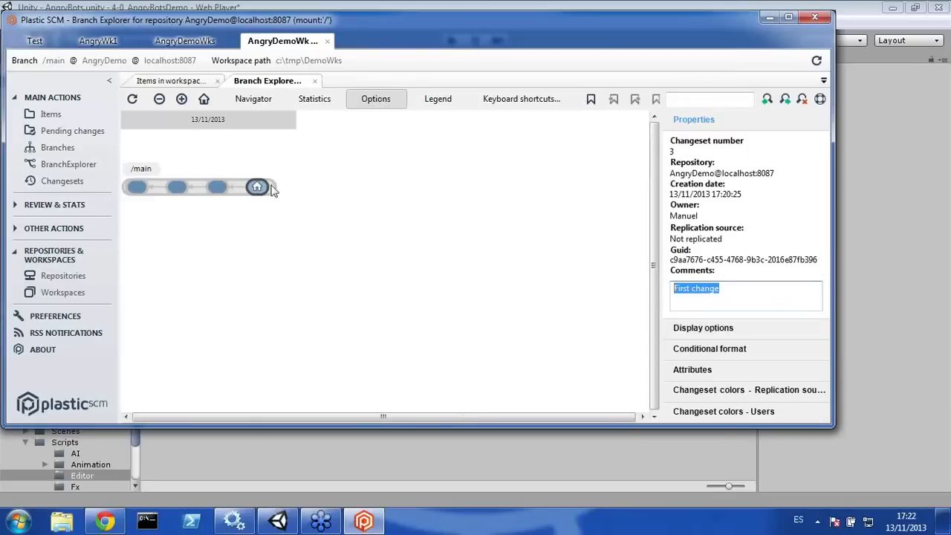
{"action": "left_click", "coordinate": [259, 186]}
{"action": "double_click", "coordinate": [258, 186]}
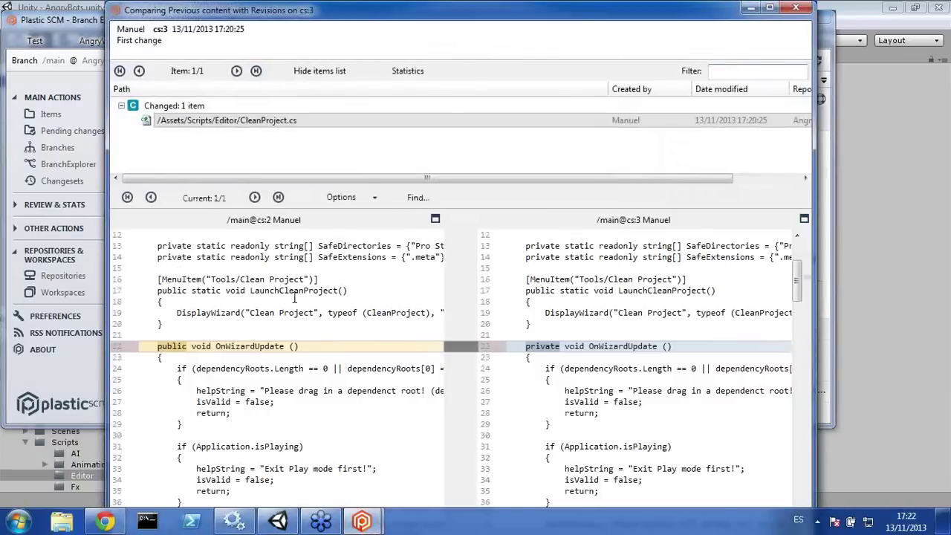
{"action": "left_click", "coordinate": [796, 8]}
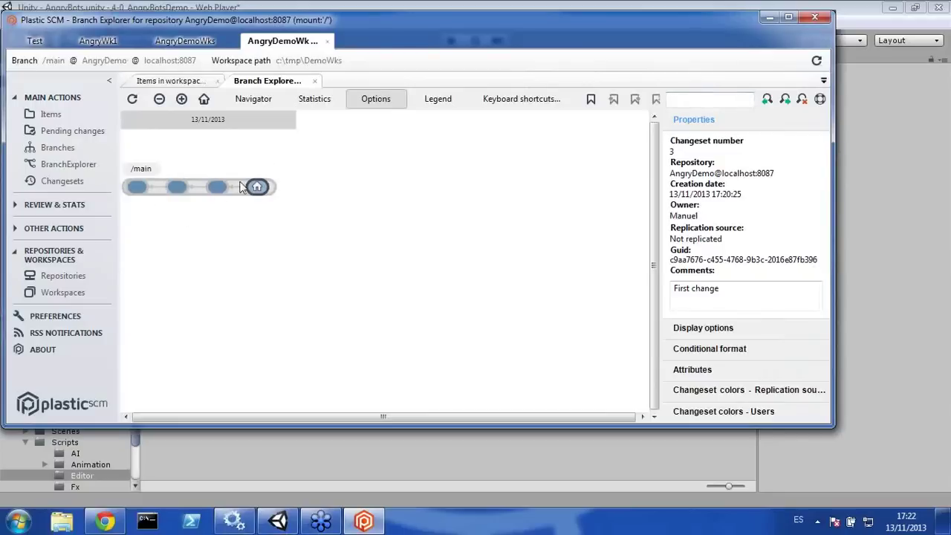
{"action": "mouse_move", "coordinate": [264, 195]}
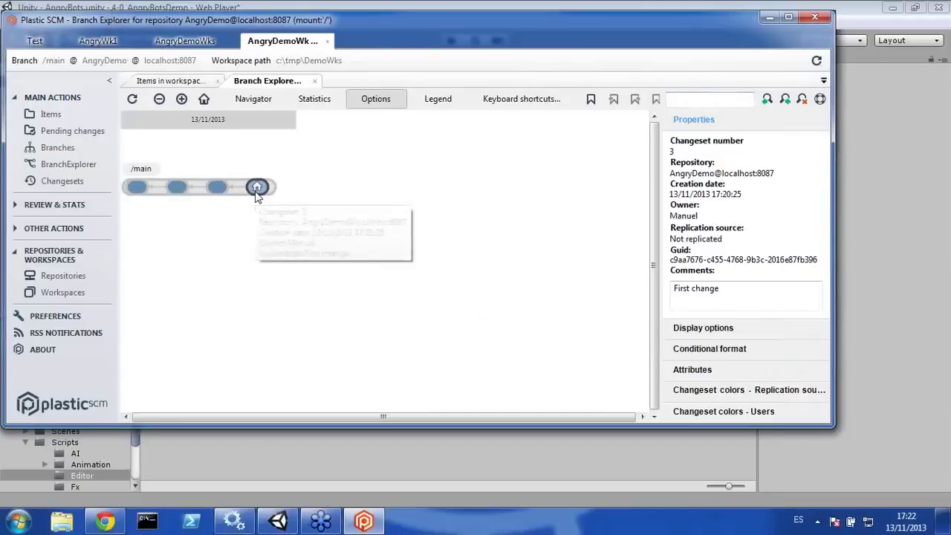
Step: Check out CleanProject.cs in the Assets\Scripts\Editor folder of the AngryDemoWks2 workspace
{"action": "left_click", "coordinate": [63, 115]}
{"action": "double_click", "coordinate": [182, 152]}
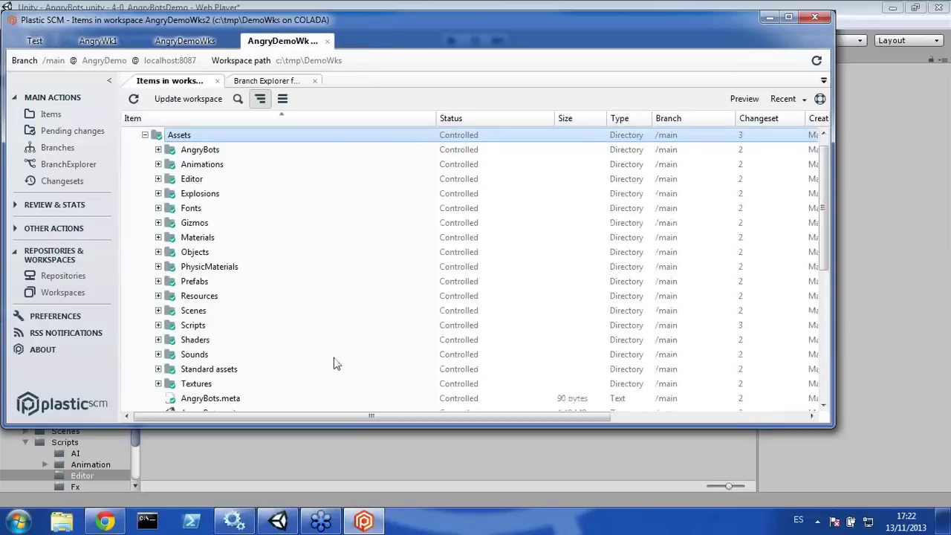
{"action": "double_click", "coordinate": [192, 296]}
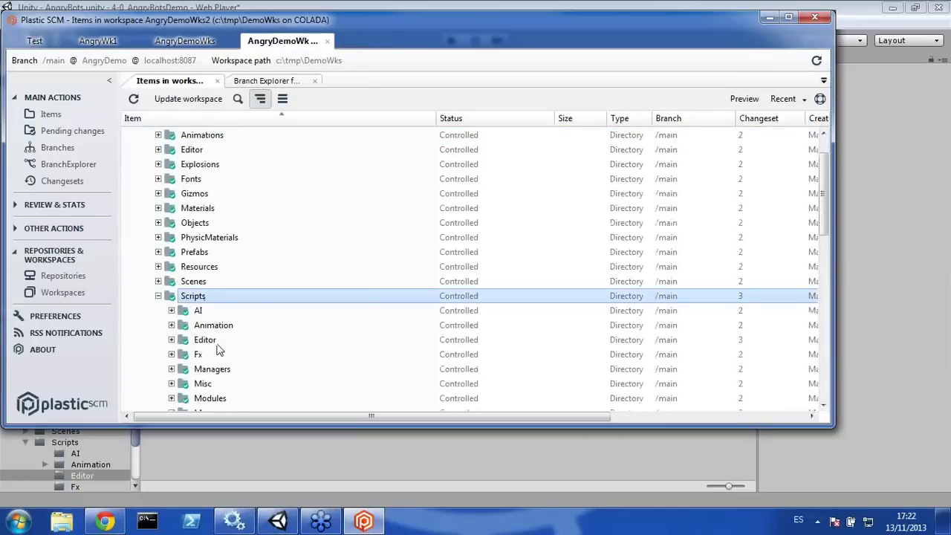
{"action": "double_click", "coordinate": [216, 341]}
{"action": "left_click", "coordinate": [216, 327]}
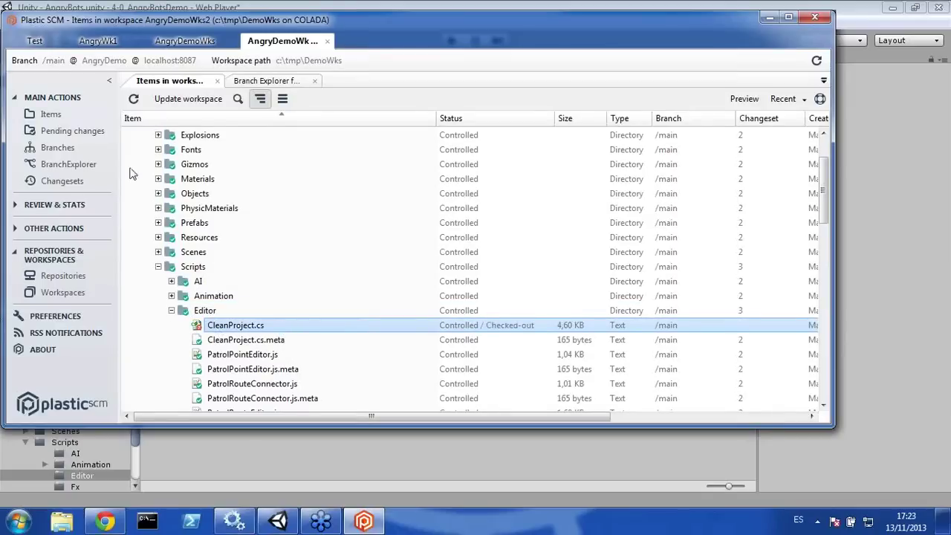
Step: Show the diff of CleanProject.cs in the pending changes and enlarge the diff area and the window
{"action": "left_click", "coordinate": [80, 132]}
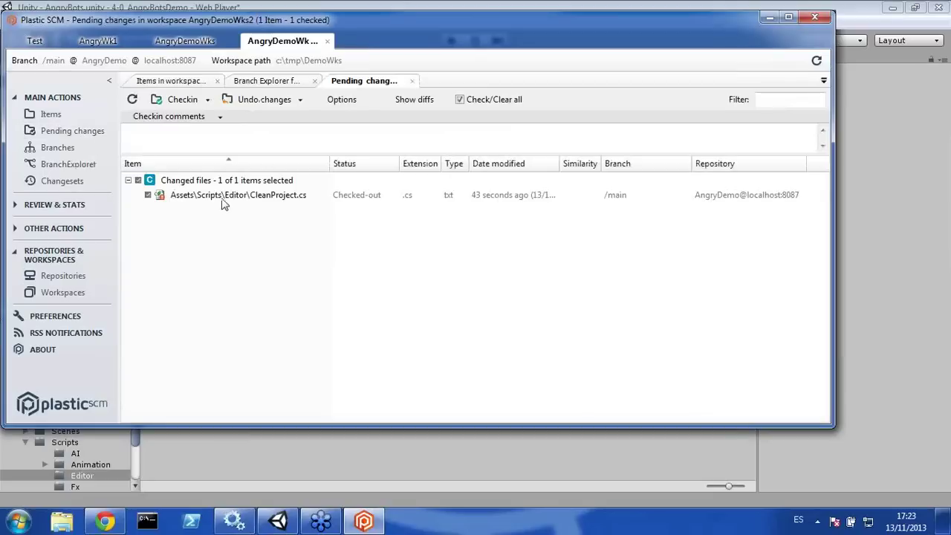
{"action": "left_click", "coordinate": [223, 198]}
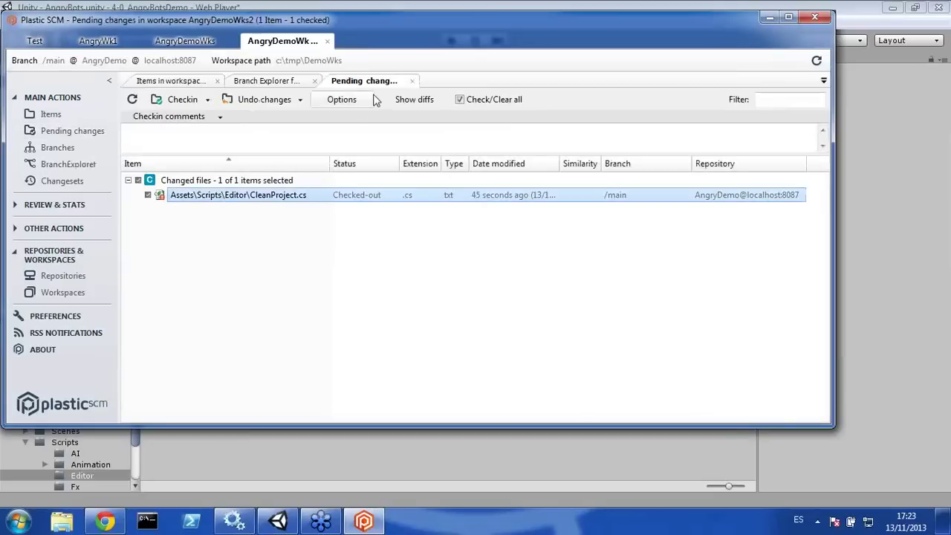
{"action": "left_click", "coordinate": [409, 98]}
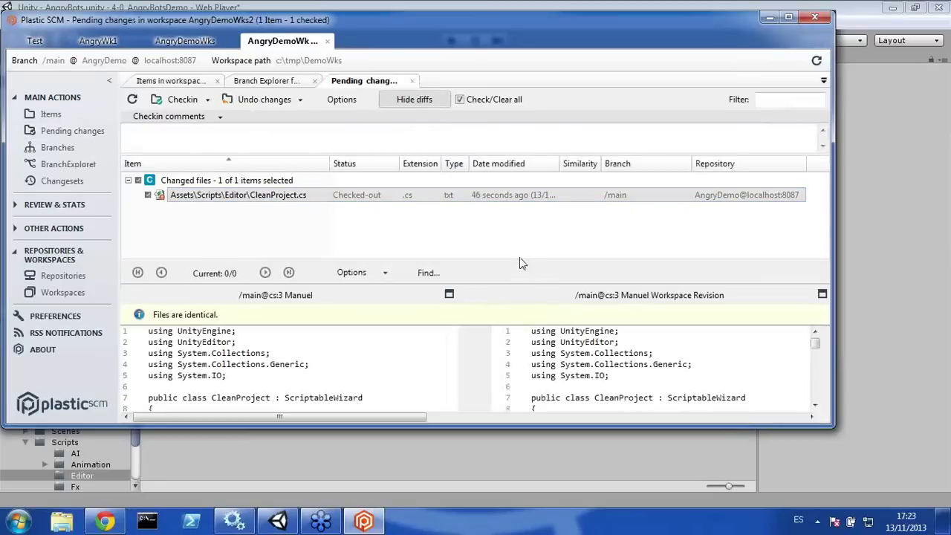
{"action": "left_click_drag", "start_coordinate": [512, 259], "coordinate": [512, 188]}
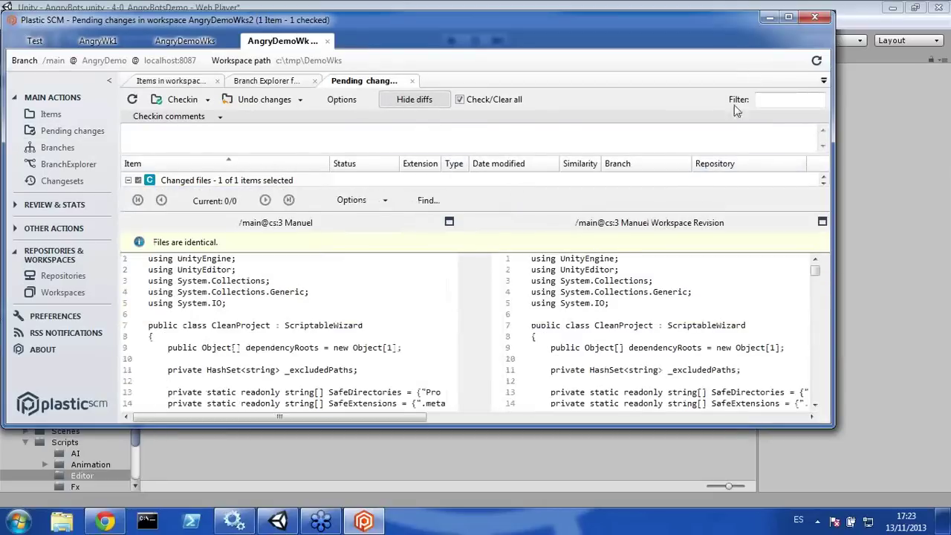
{"action": "left_click", "coordinate": [788, 17]}
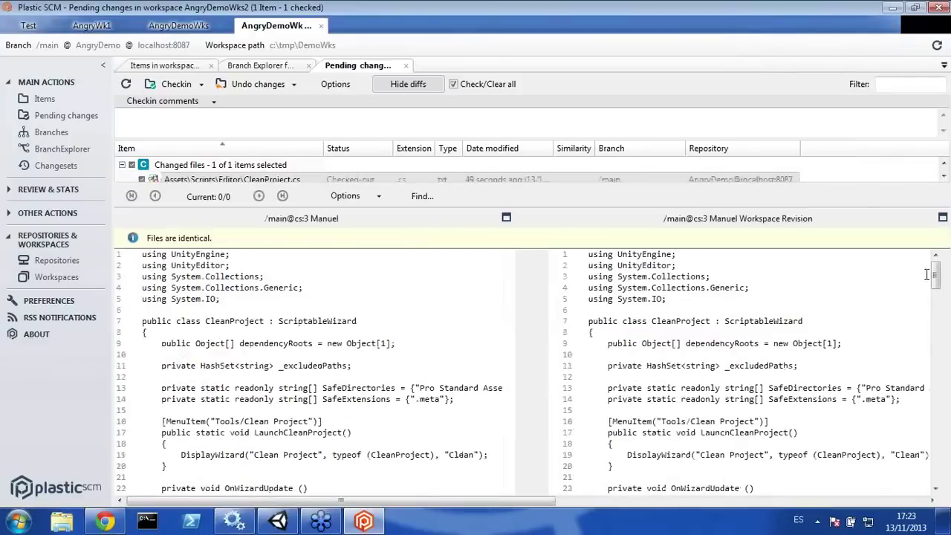
Step: Copy the ExcludeObject method at the end of the workspace revision and remove it from there
{"action": "left_click_drag", "start_coordinate": [932, 274], "coordinate": [933, 466]}
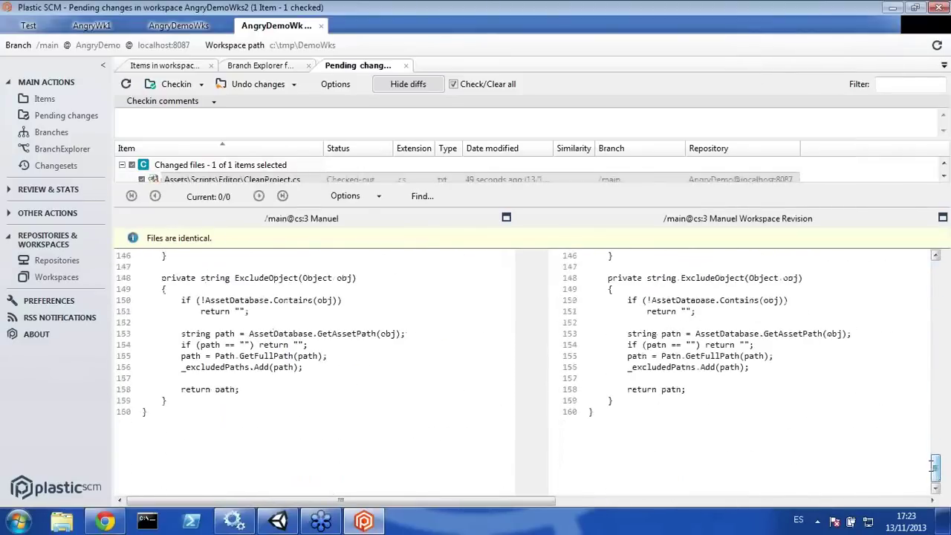
{"action": "left_click_drag", "start_coordinate": [622, 402], "coordinate": [582, 278]}
{"action": "key", "text": "ctrl+c"}
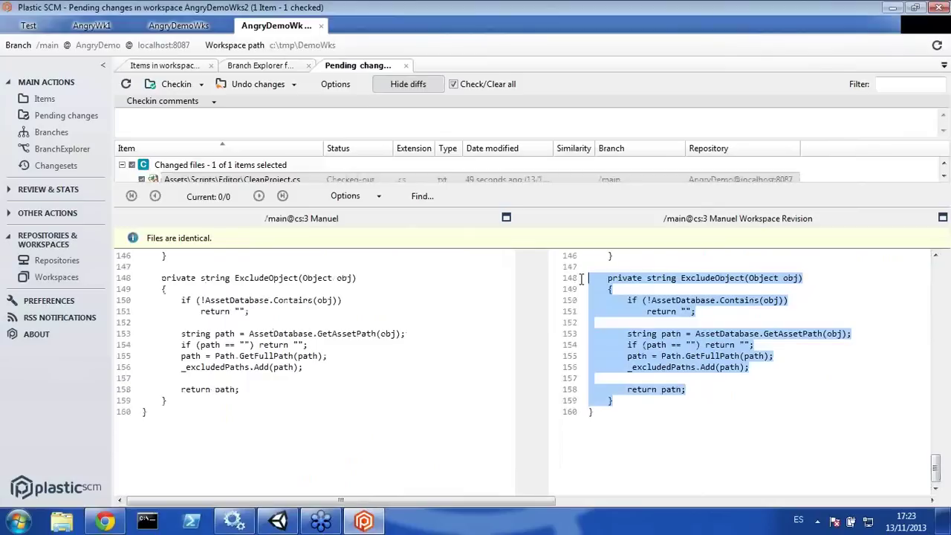
{"action": "key", "text": "Delete"}
{"action": "key", "text": "BackSpace"}
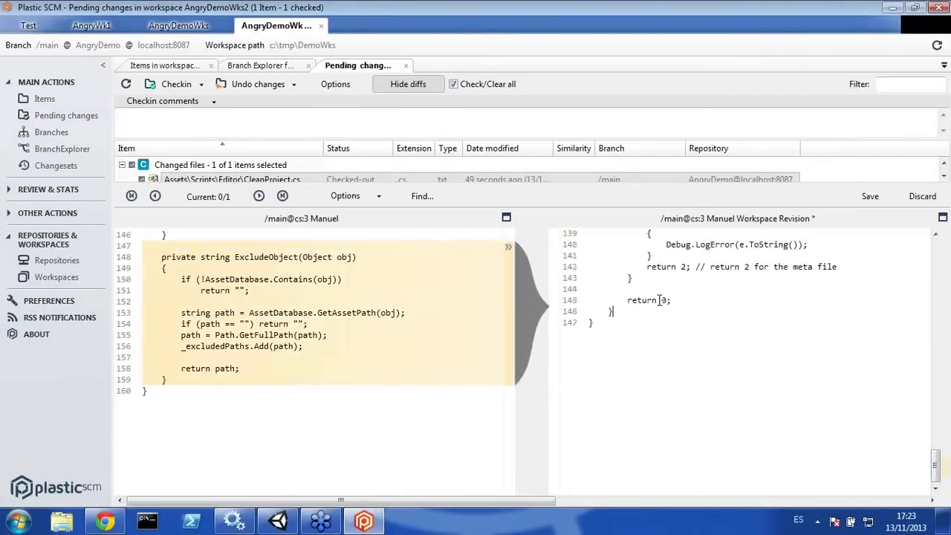
Step: Insert the copied ExcludeObject method above OnWizardUpdate with its final return value changed to null, and save the file
{"action": "left_click_drag", "start_coordinate": [936, 465], "coordinate": [937, 267]}
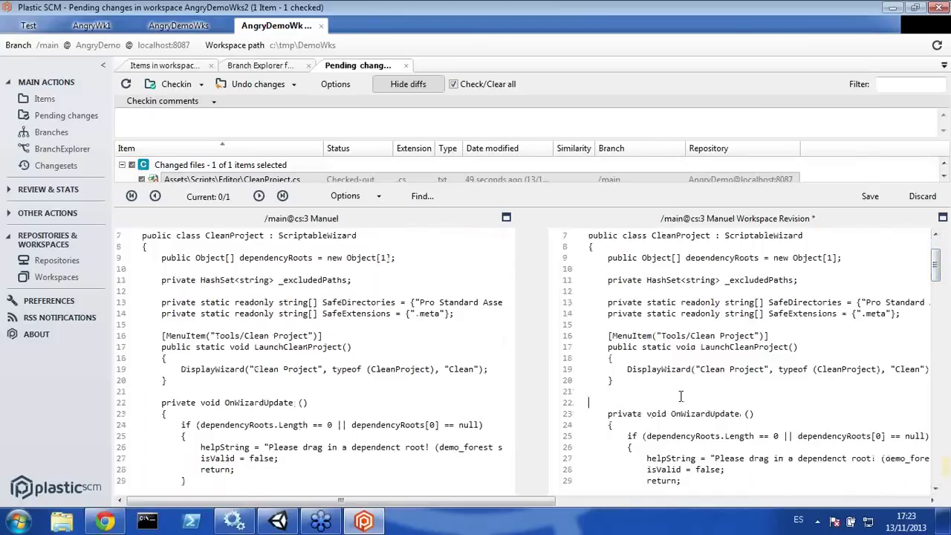
{"action": "key", "text": "Return"}
{"action": "key", "text": "ctrl+v"}
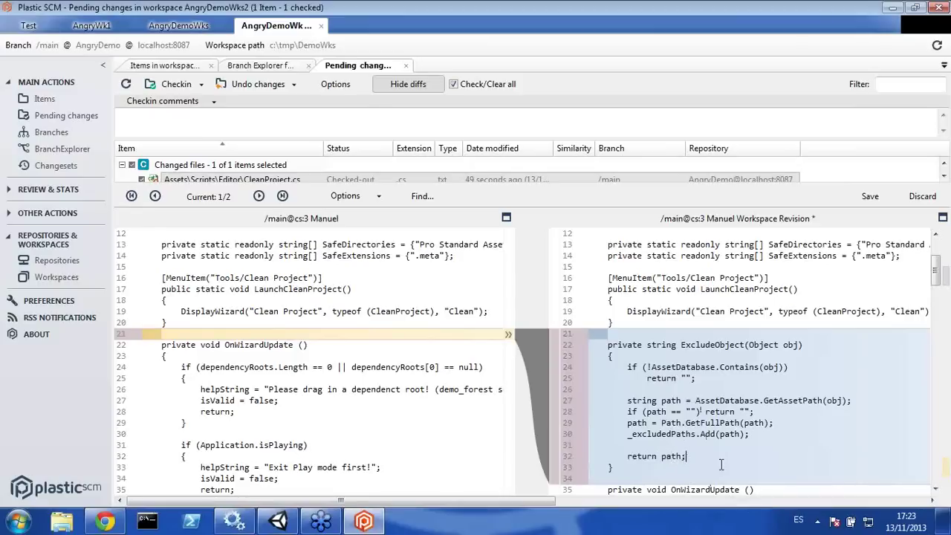
{"action": "type", "text": "null"}
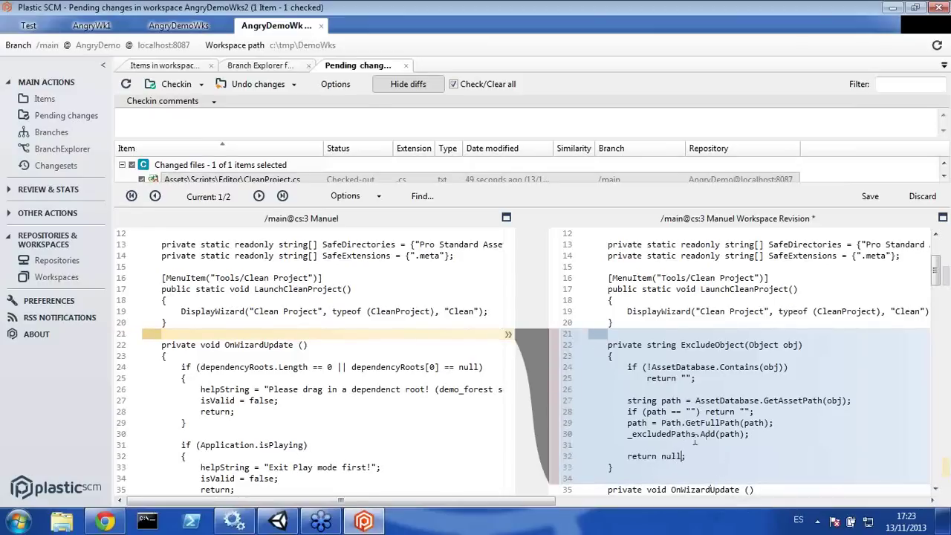
{"action": "left_click", "coordinate": [870, 196]}
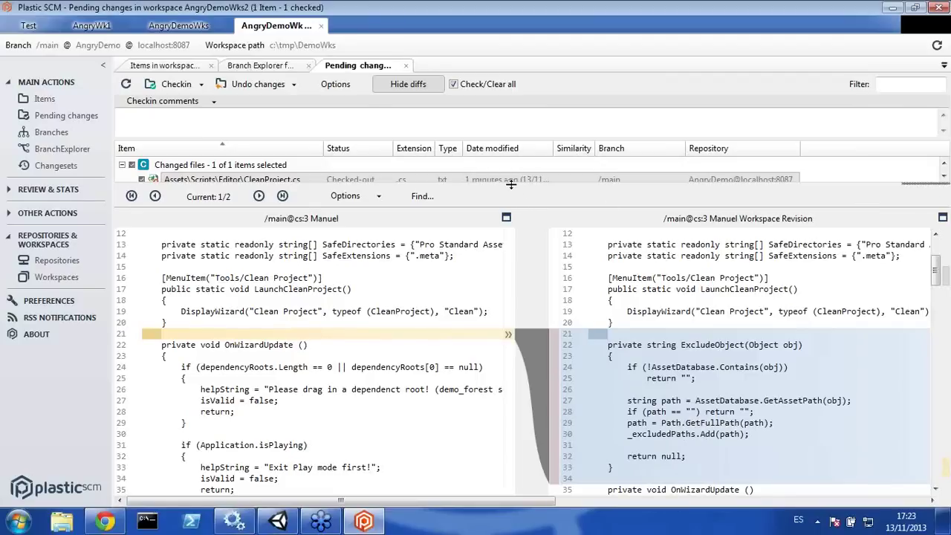
Step: Check in CleanProject.cs with the comment "Moved method to top and return null!"
{"action": "left_click_drag", "start_coordinate": [516, 187], "coordinate": [517, 316]}
{"action": "left_click", "coordinate": [170, 123]}
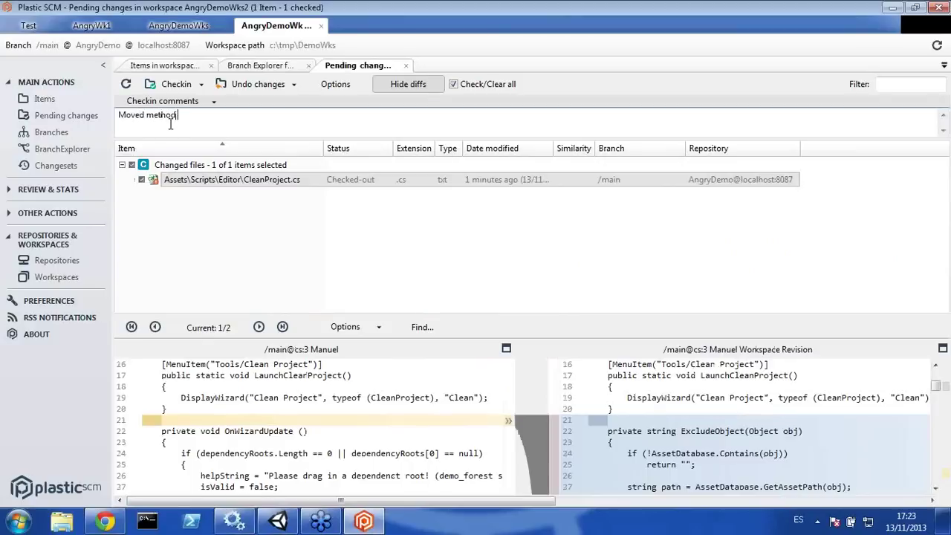
{"action": "type", "text": "Moved method to top and return null"}
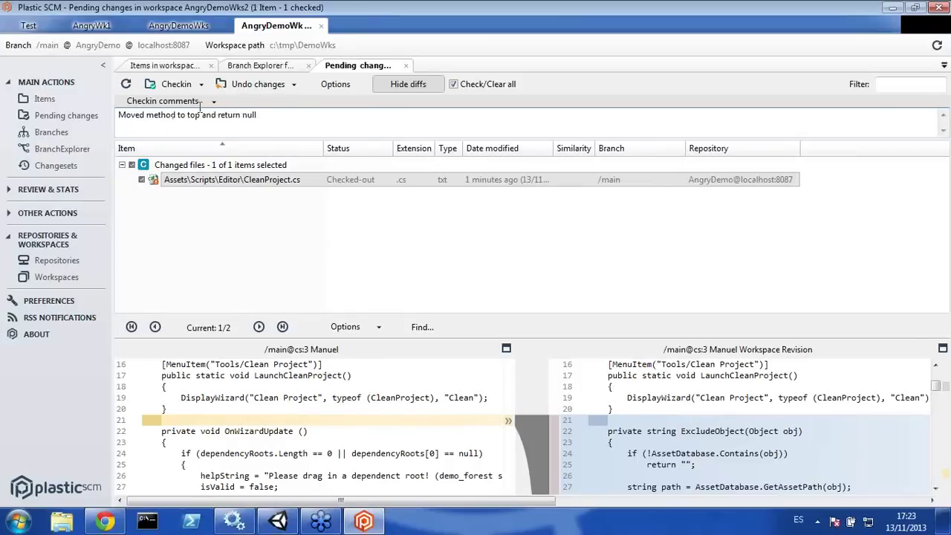
{"action": "type", "text": "!"}
{"action": "left_click", "coordinate": [172, 86]}
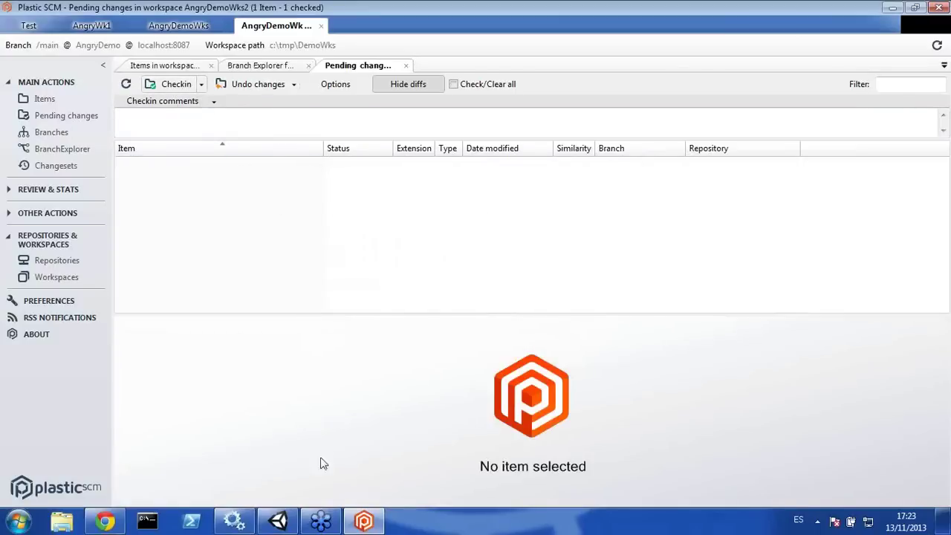
Step: Switch to Unity, refresh the Versioning view, and inspect the incoming change to CleanProject.cs on the /main branch
{"action": "left_click", "coordinate": [278, 520]}
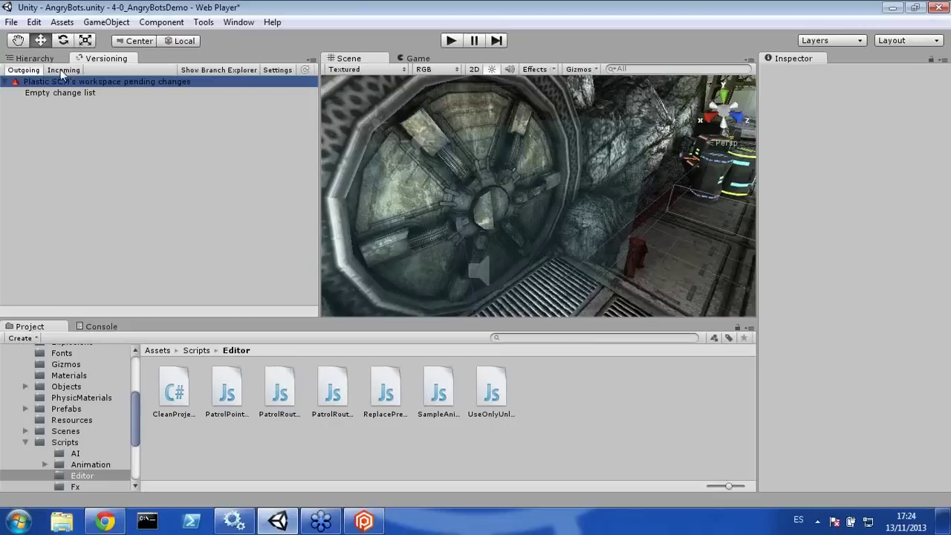
{"action": "left_click", "coordinate": [305, 70]}
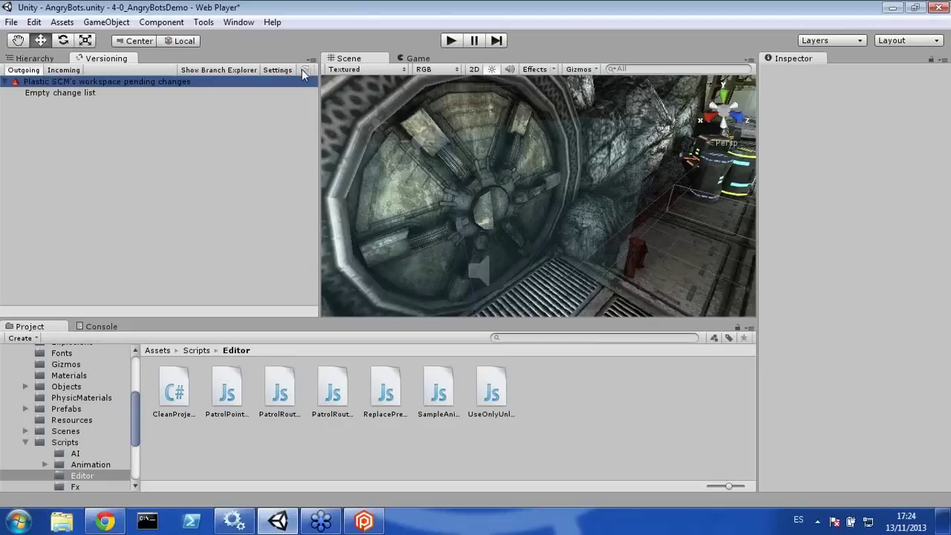
{"action": "left_click", "coordinate": [69, 70]}
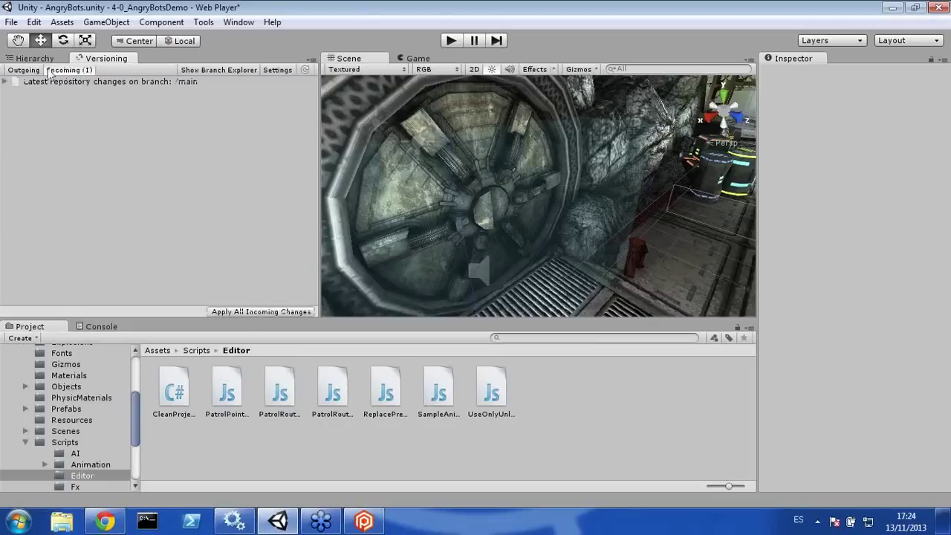
{"action": "left_click", "coordinate": [6, 81]}
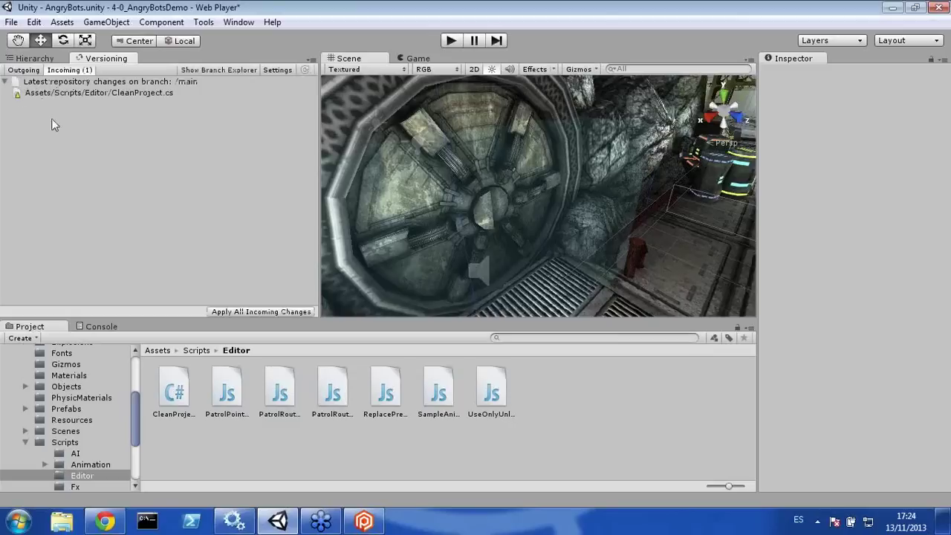
{"action": "left_click", "coordinate": [42, 94]}
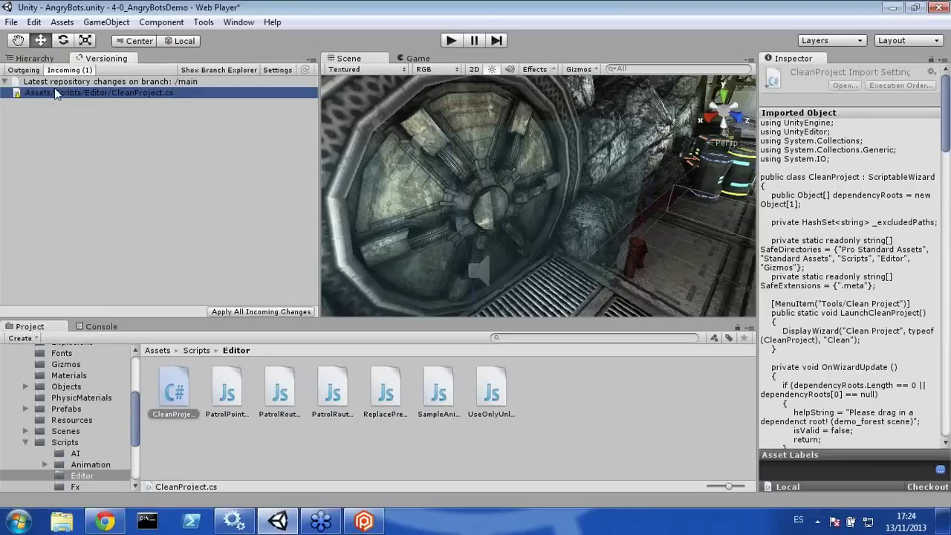
Step: Open the CleanProject.cs script from Assets/Scripts/Editor in the text editor
{"action": "left_click", "coordinate": [168, 389]}
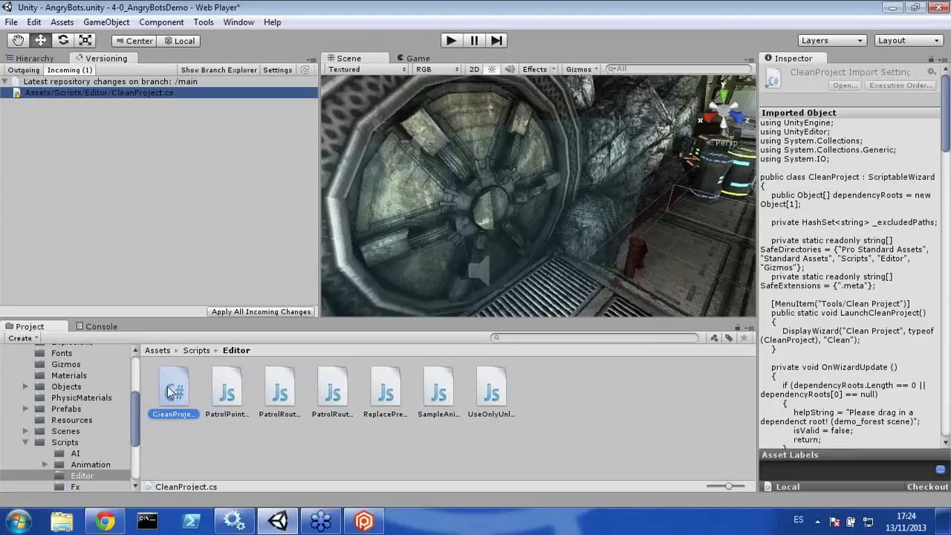
{"action": "left_click", "coordinate": [189, 439]}
{"action": "left_click", "coordinate": [182, 410]}
{"action": "double_click", "coordinate": [173, 394]}
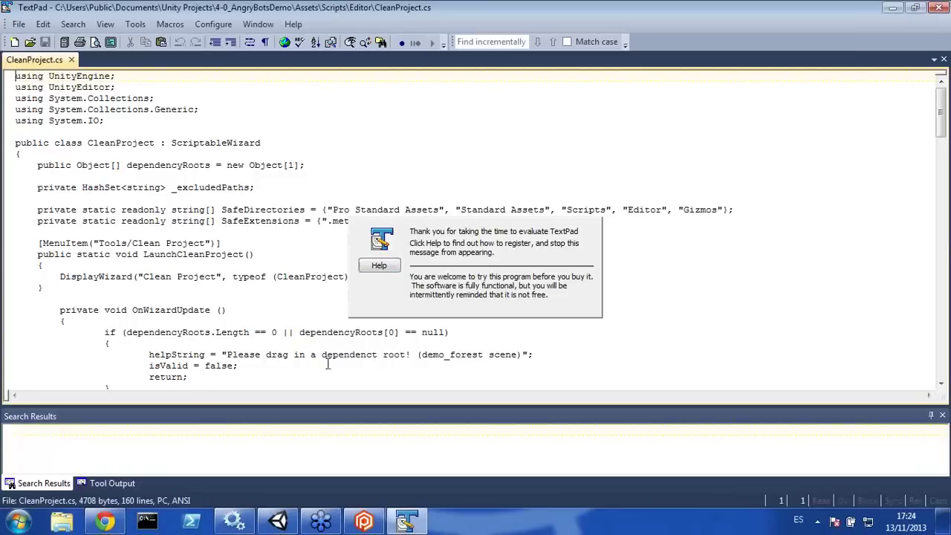
{"action": "left_click", "coordinate": [804, 209]}
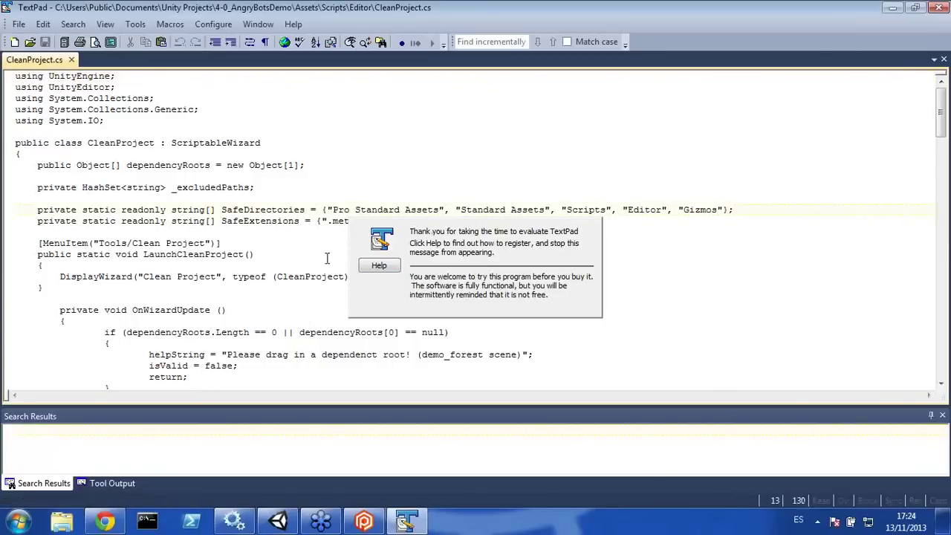
Step: Rename the ExcludeObject method declaration at the end of the file to ExcludeGenericObject, save CleanProject.cs and close the editor
{"action": "scroll", "coordinate": [238, 249], "scroll_direction": "down", "scroll_amount": 20}
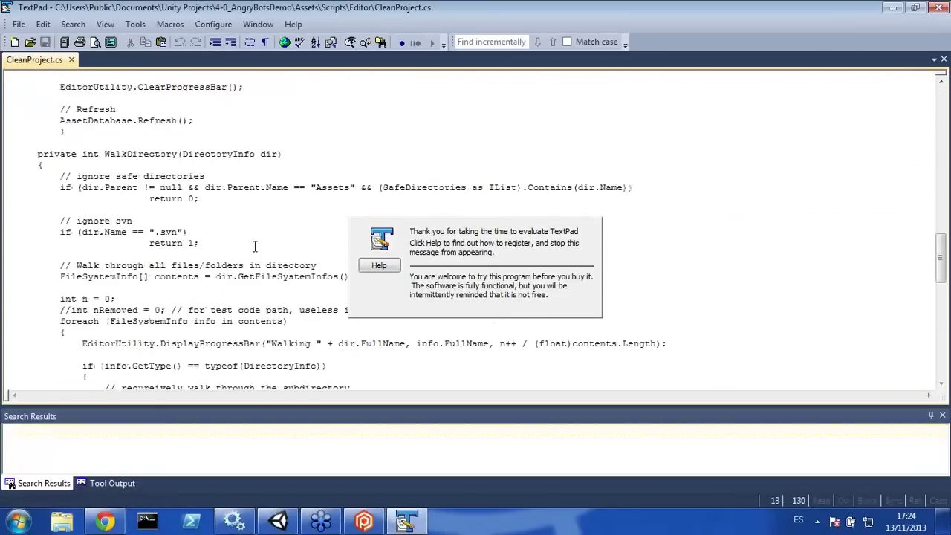
{"action": "scroll", "coordinate": [254, 248], "scroll_direction": "down", "scroll_amount": 7}
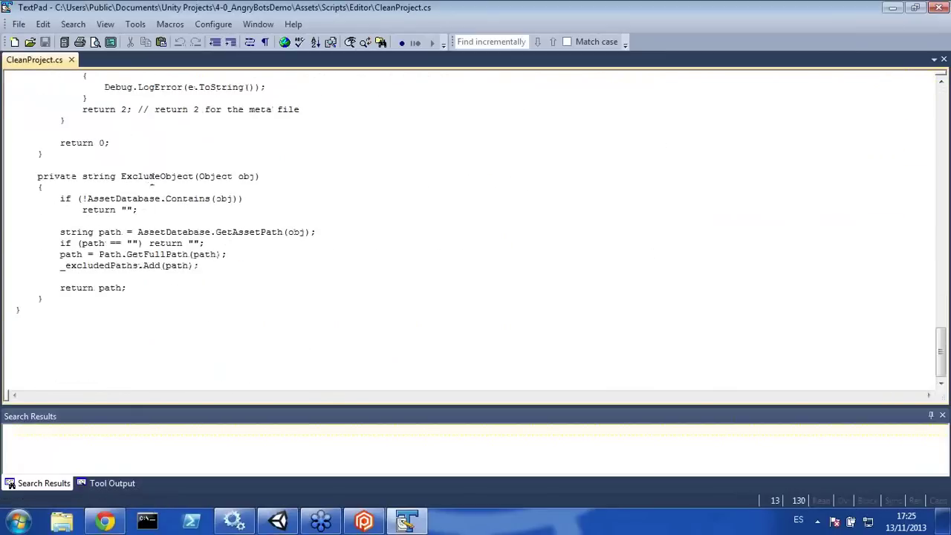
{"action": "left_click_drag", "start_coordinate": [130, 177], "coordinate": [192, 184]}
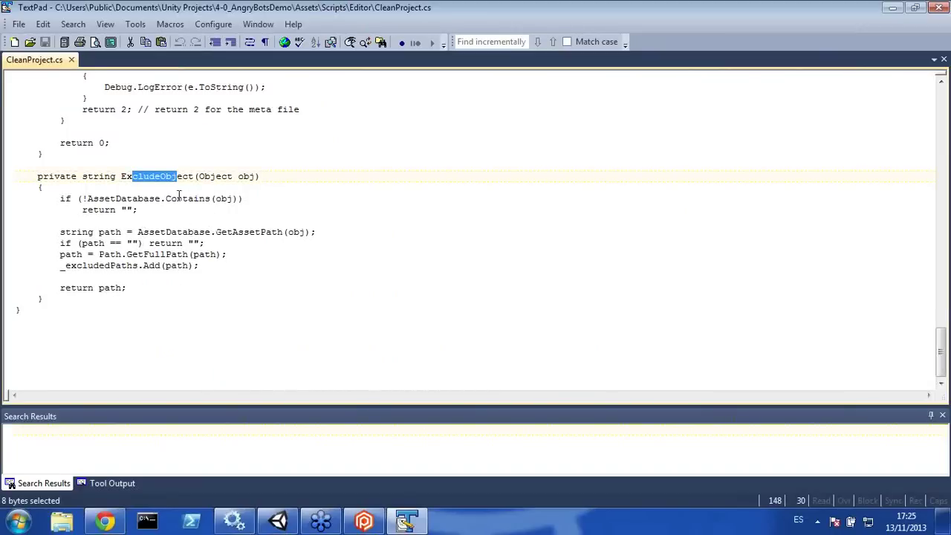
{"action": "left_click", "coordinate": [160, 179]}
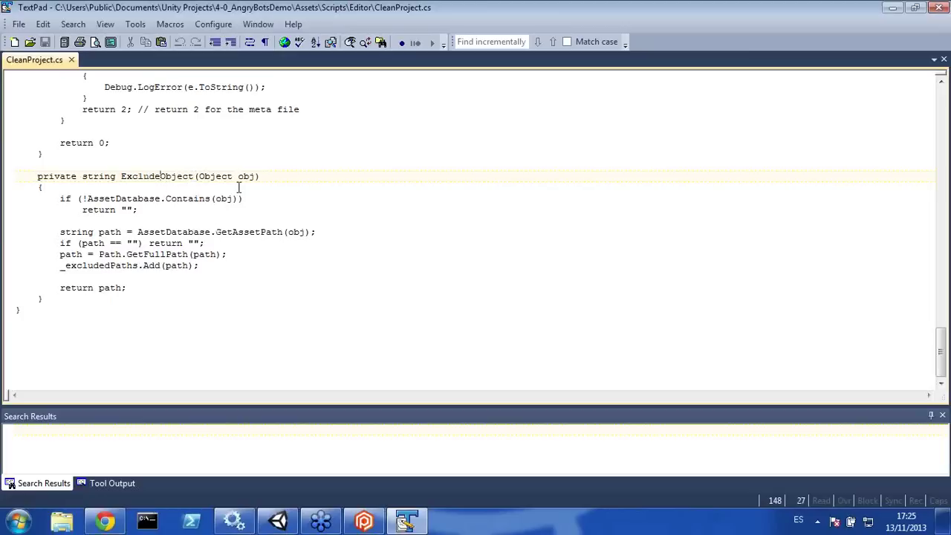
{"action": "type", "text": "Generic"}
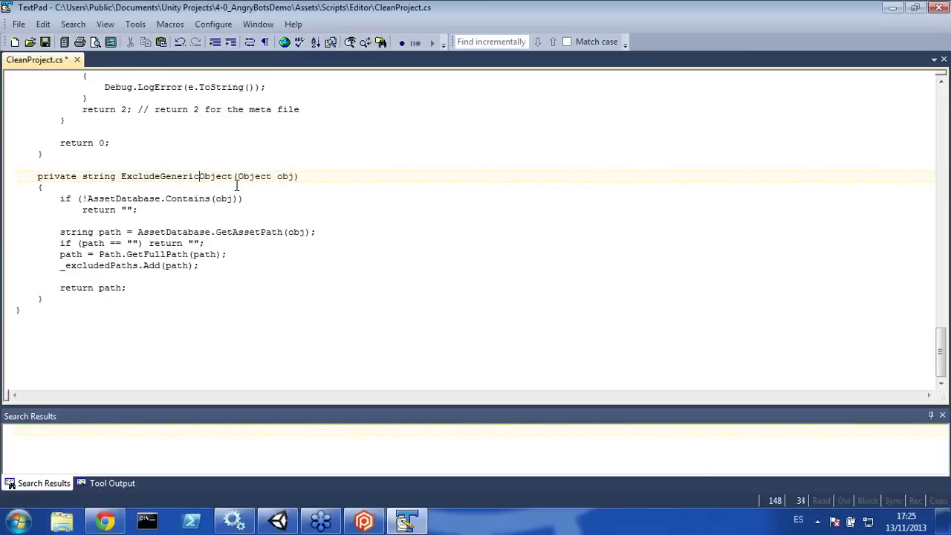
{"action": "key", "text": "ctrl+s"}
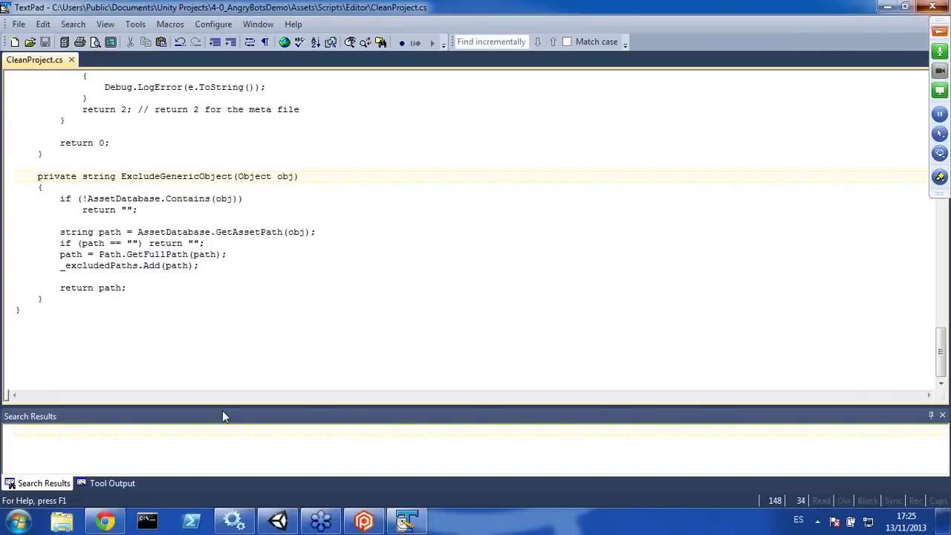
{"action": "key", "text": "alt+F4"}
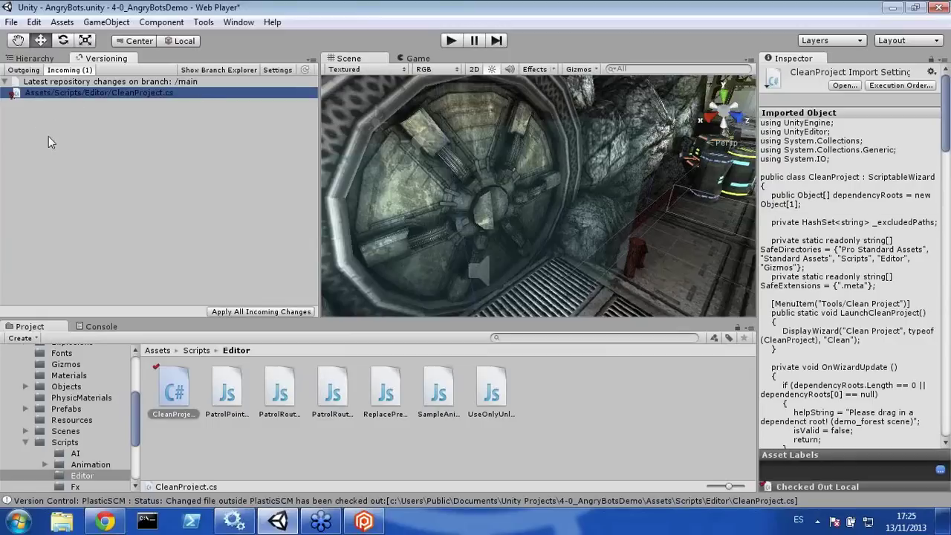
Step: Apply all incoming changes in Unity's Versioning view and examine the merge explanation diagram for the CleanProject.cs merge
{"action": "left_click", "coordinate": [243, 312]}
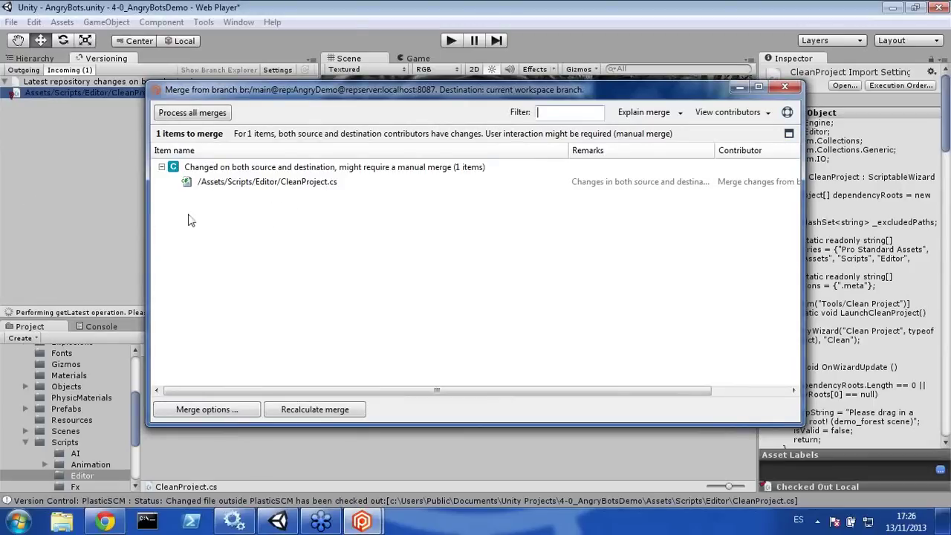
{"action": "left_click", "coordinate": [230, 186]}
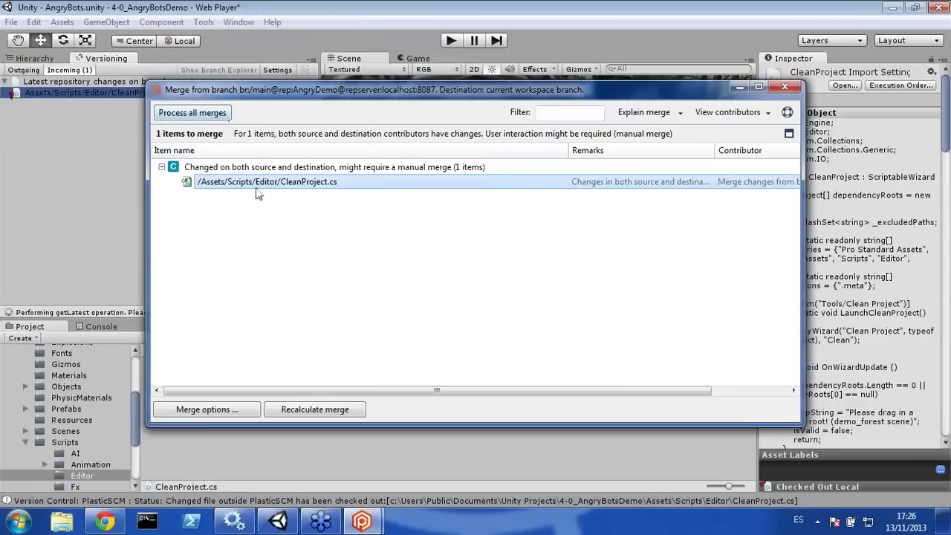
{"action": "left_click", "coordinate": [643, 113]}
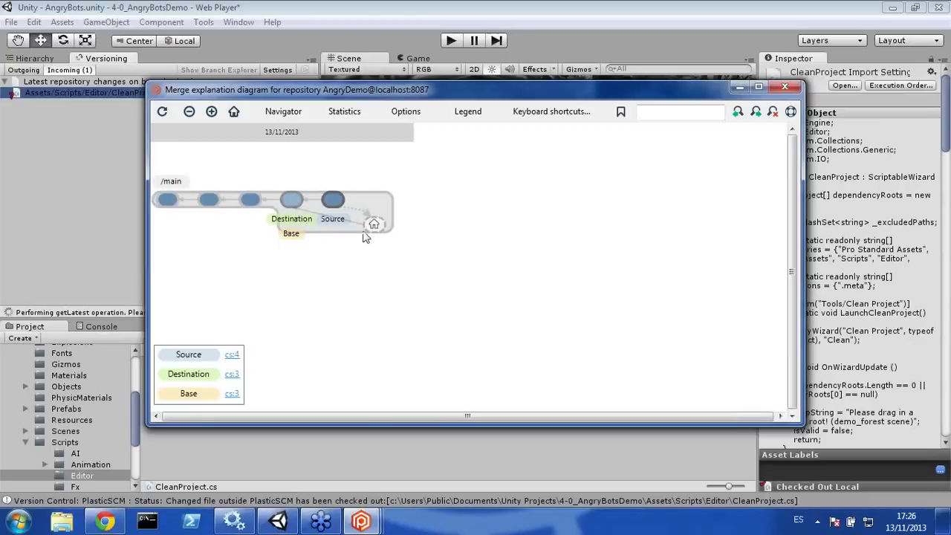
{"action": "left_click", "coordinate": [785, 87]}
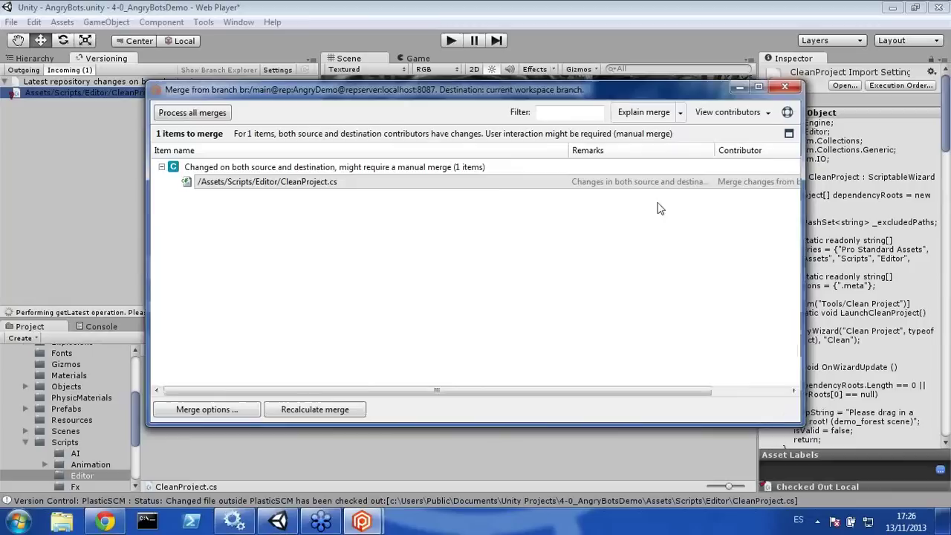
Step: Process all merges and review the source and destination changes to ExcludeObject in semanticmerge, including the destination code
{"action": "left_click", "coordinate": [213, 116]}
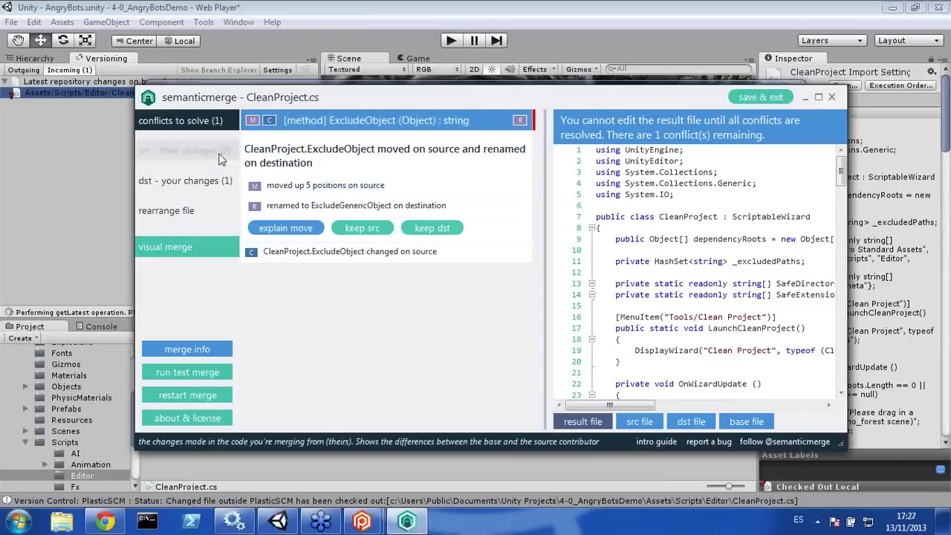
{"action": "left_click", "coordinate": [177, 153]}
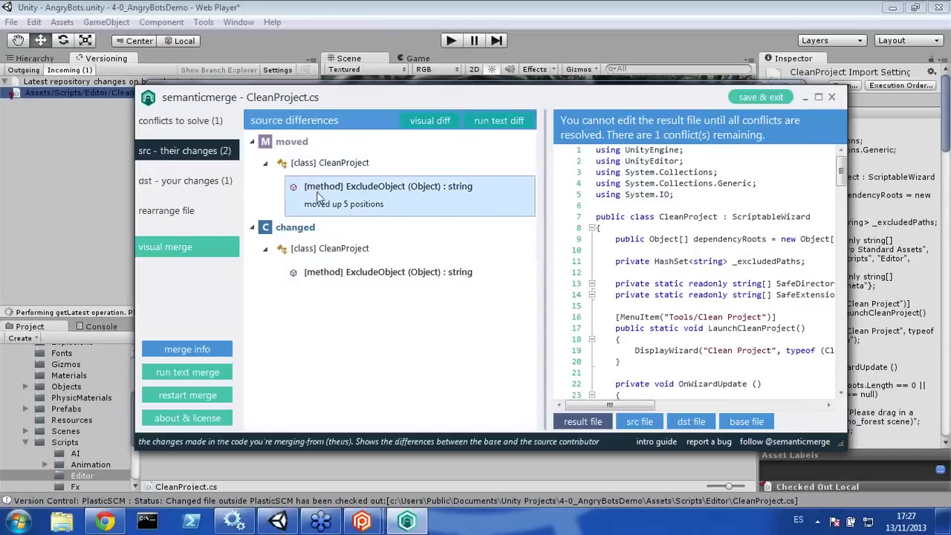
{"action": "left_click", "coordinate": [349, 209]}
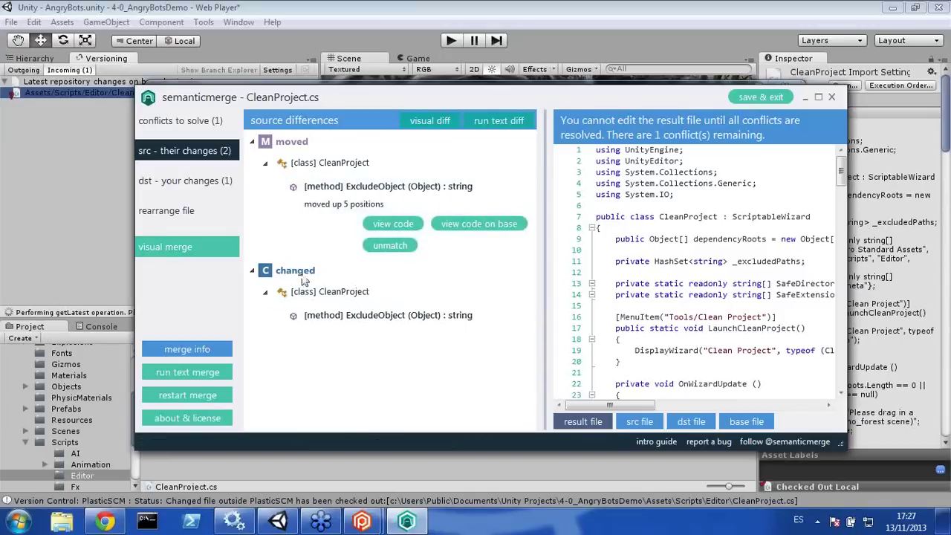
{"action": "left_click", "coordinate": [177, 185]}
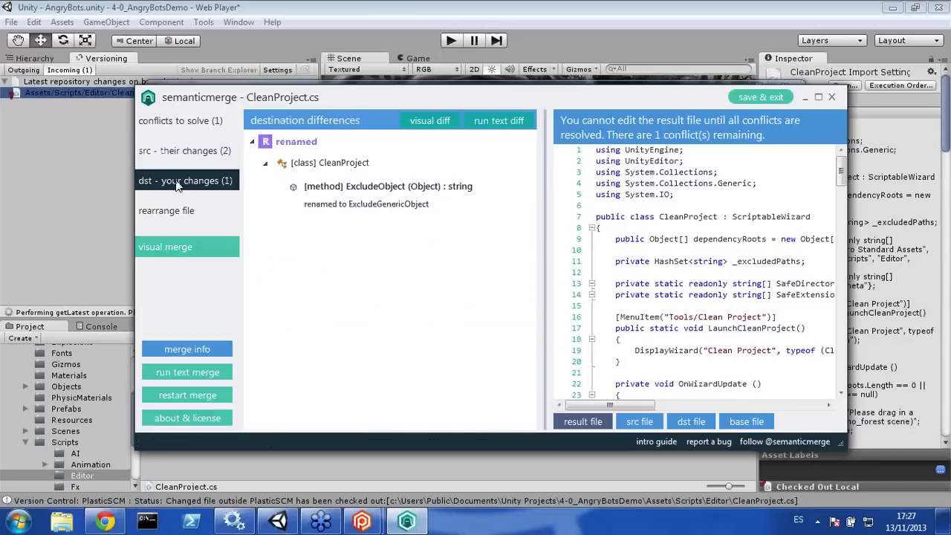
{"action": "left_click", "coordinate": [352, 191]}
{"action": "left_click", "coordinate": [385, 225]}
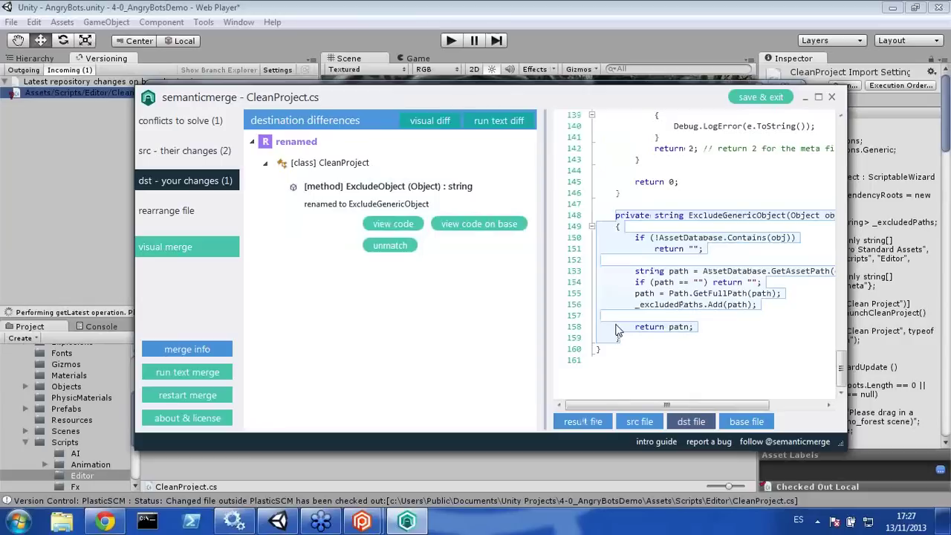
Step: Resolve the ExcludeObject conflict by keeping the destination, save the merge result and close the merge window
{"action": "left_click", "coordinate": [190, 126]}
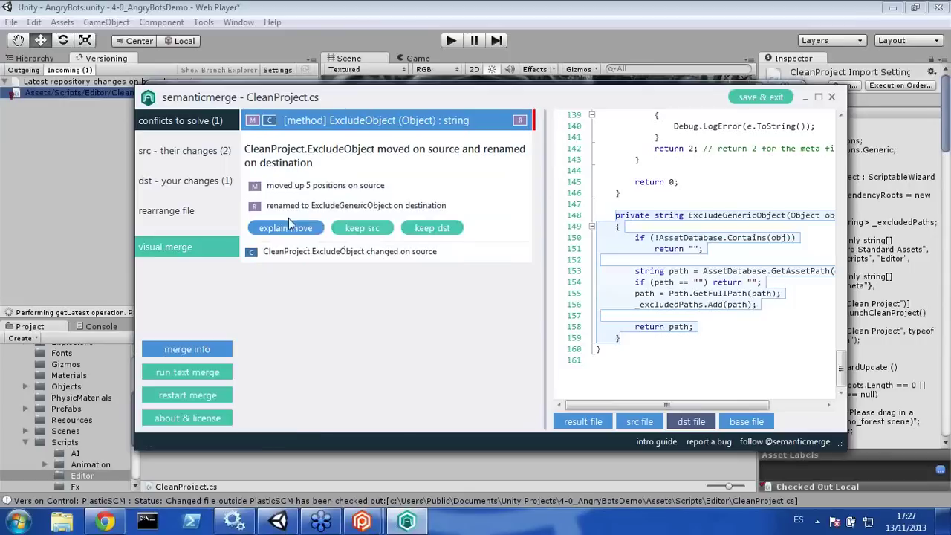
{"action": "left_click", "coordinate": [432, 228]}
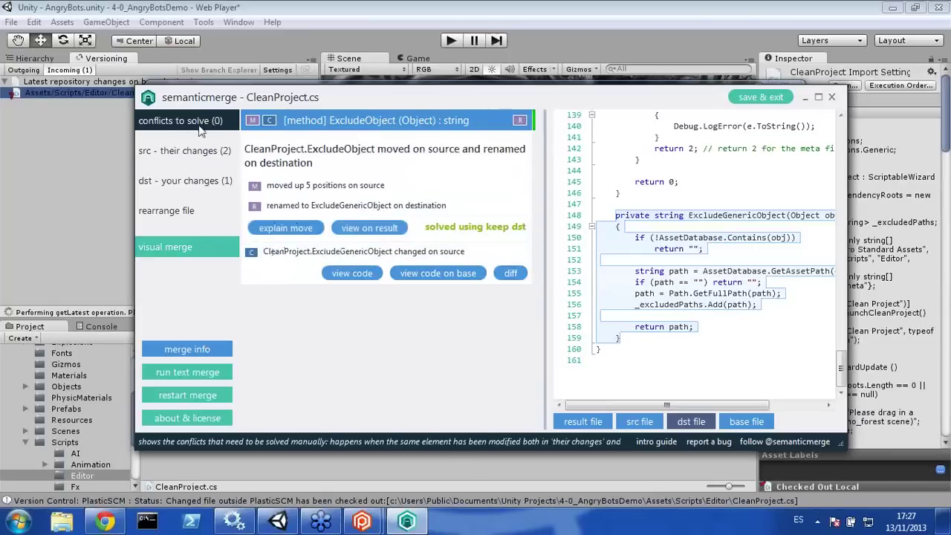
{"action": "left_click", "coordinate": [761, 99]}
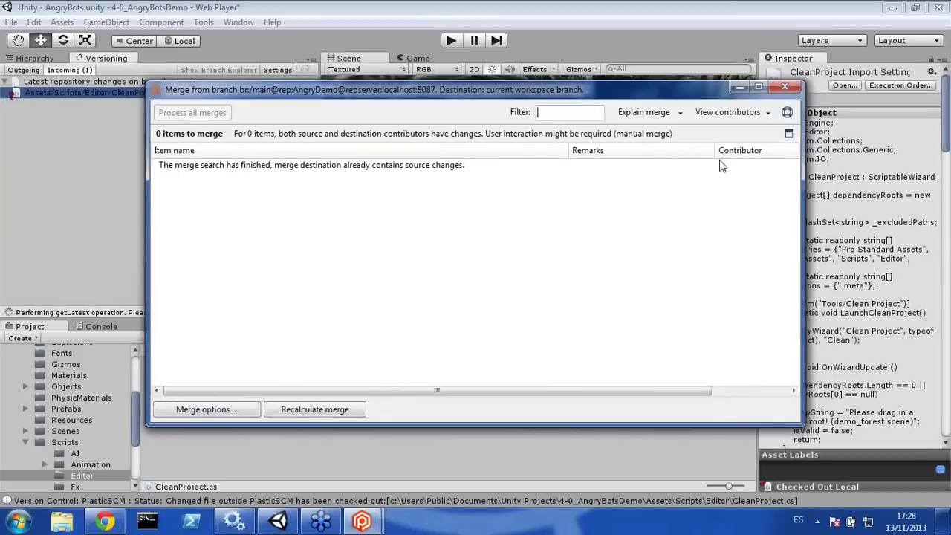
{"action": "left_click", "coordinate": [786, 90]}
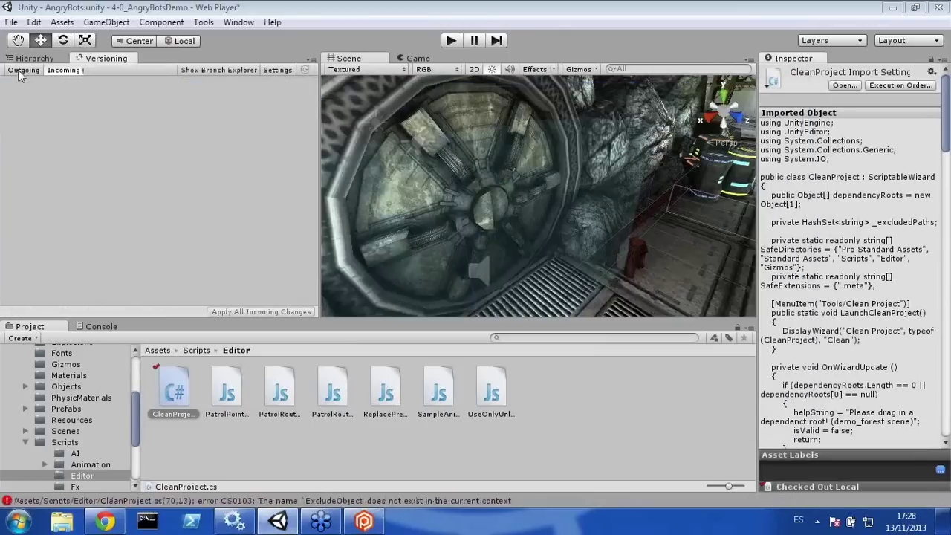
Step: Submit the outgoing workspace changes for CleanProject.cs and its meta file with the description "Merge from my coworker"
{"action": "left_click", "coordinate": [21, 73]}
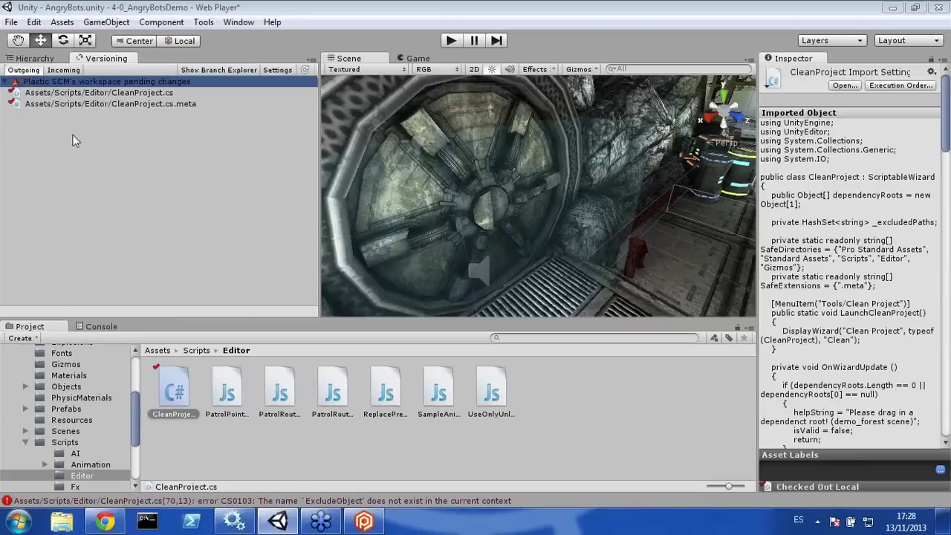
{"action": "right_click", "coordinate": [75, 87]}
{"action": "left_click", "coordinate": [108, 92]}
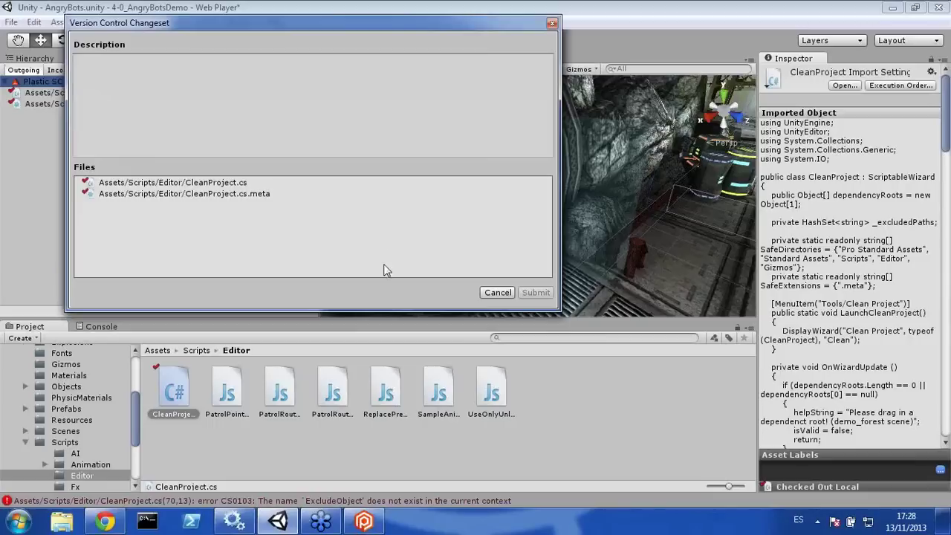
{"action": "type", "text": "Me"}
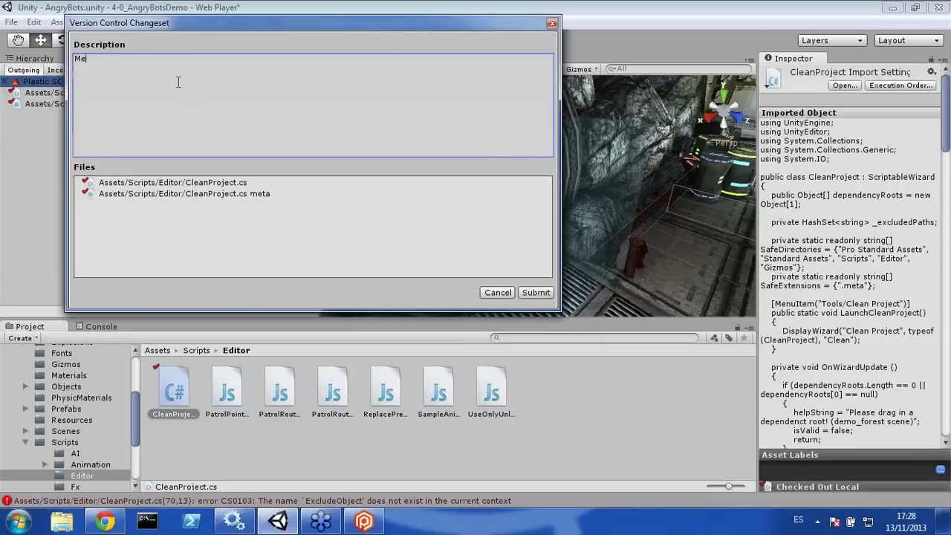
{"action": "type", "text": "rge from my coworker"}
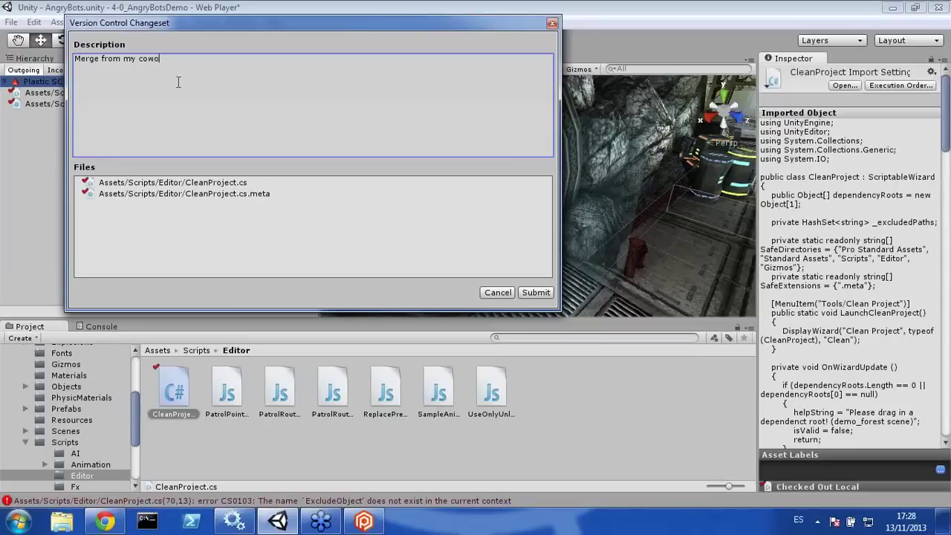
{"action": "left_click", "coordinate": [530, 292]}
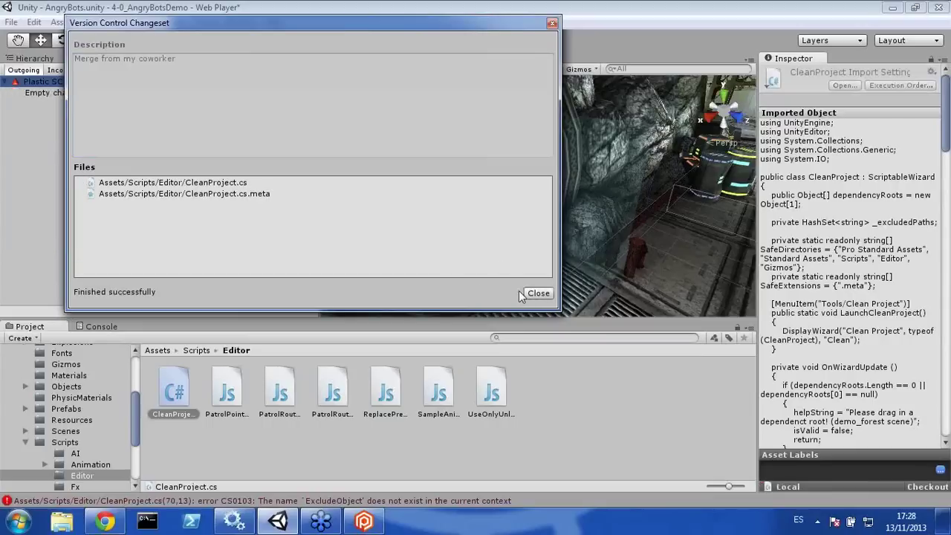
{"action": "left_click", "coordinate": [538, 294]}
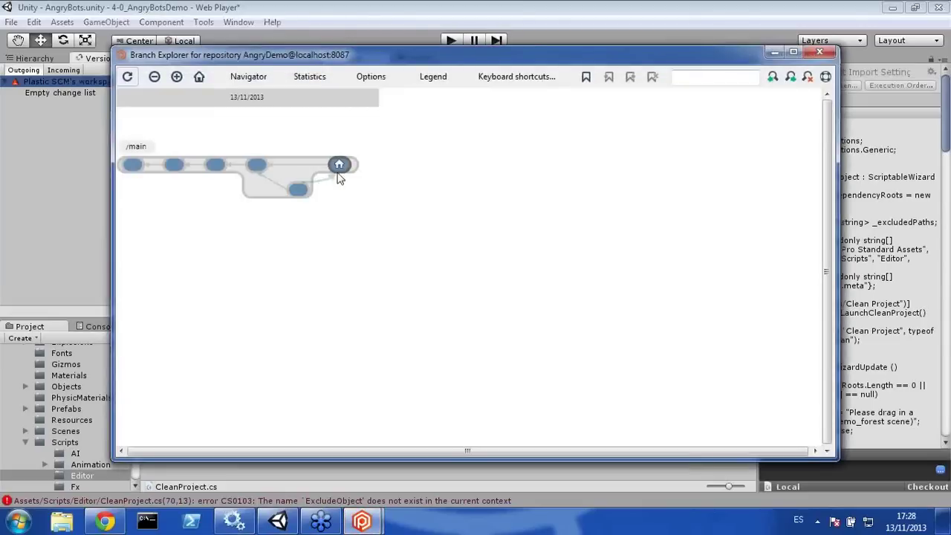
Step: Inspect the merge link of the newest /main changeset in the Branch Explorer and open that changeset's differences
{"action": "left_click", "coordinate": [344, 166]}
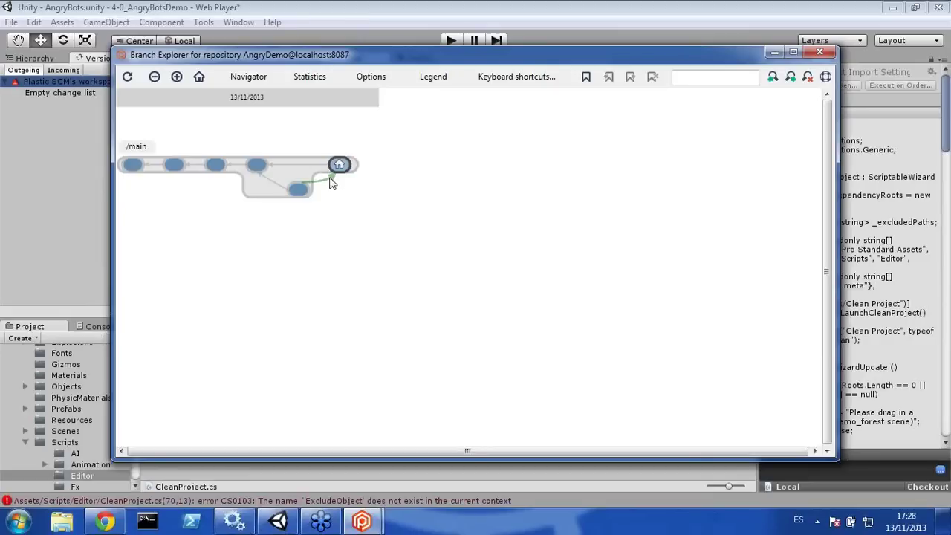
{"action": "mouse_move", "coordinate": [329, 182]}
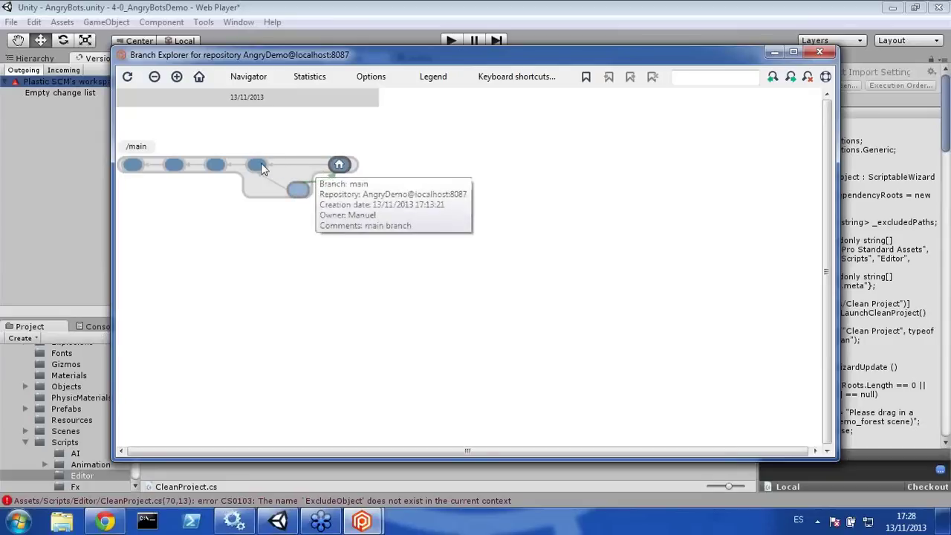
{"action": "double_click", "coordinate": [339, 166]}
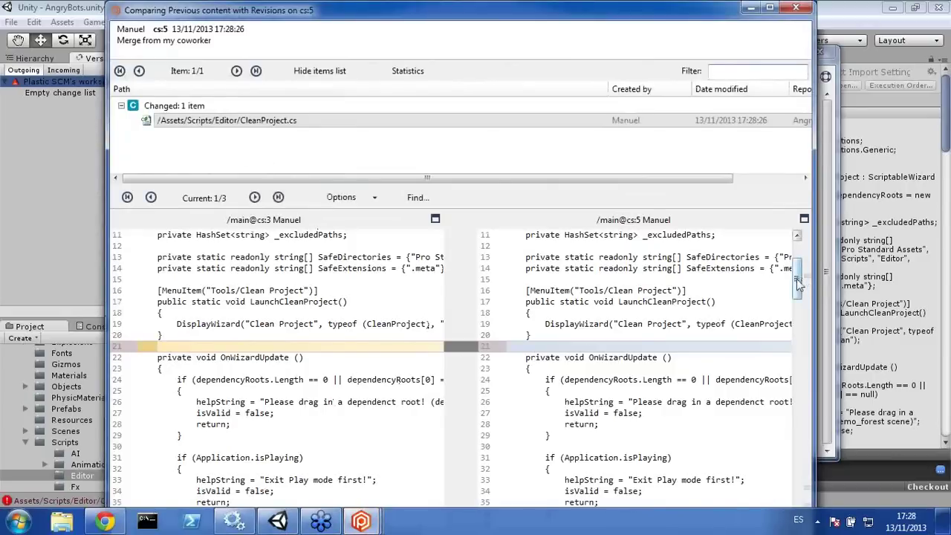
Step: Set the comparison method to Ignore EOL and white spaces and examine the ExcludeObject differences in CleanProject.cs
{"action": "left_click_drag", "start_coordinate": [799, 286], "coordinate": [797, 254]}
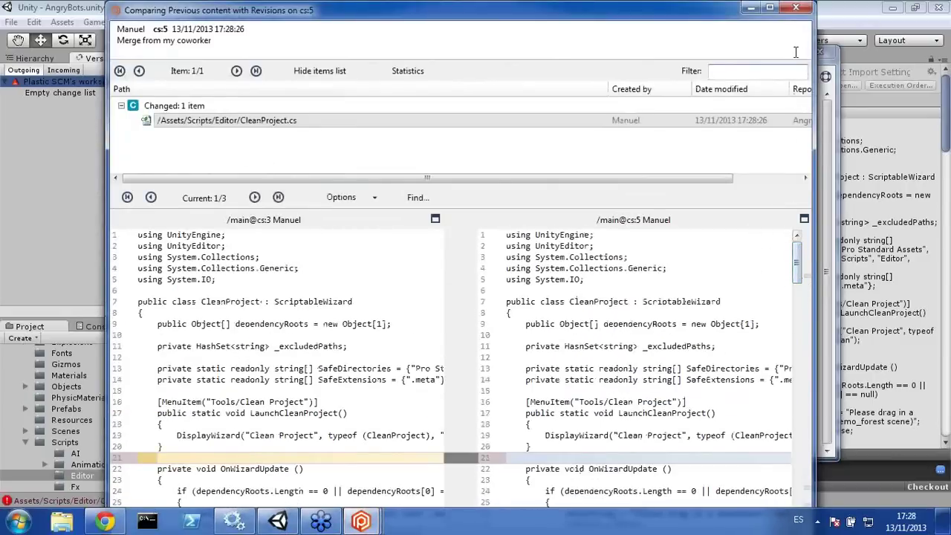
{"action": "left_click", "coordinate": [331, 200]}
{"action": "mouse_move", "coordinate": [371, 213]}
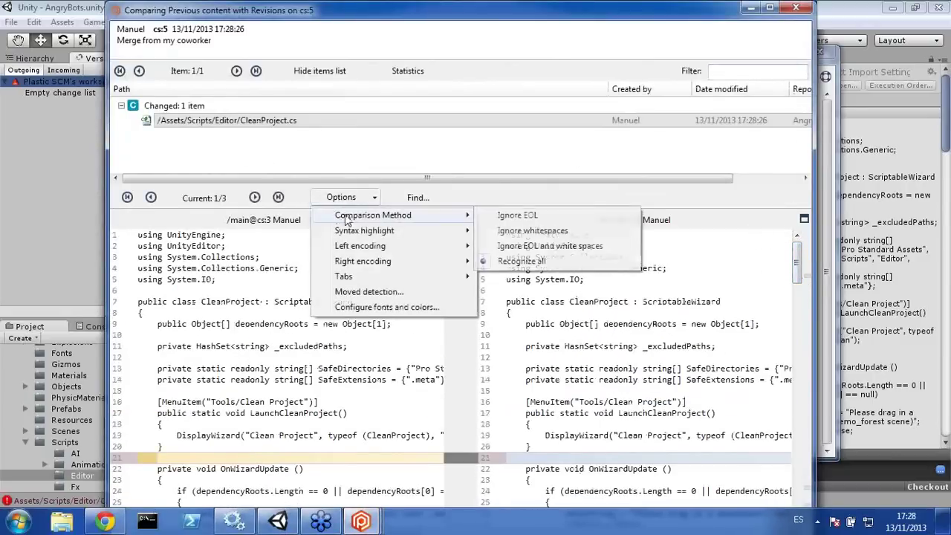
{"action": "left_click", "coordinate": [550, 247]}
{"action": "scroll", "coordinate": [518, 398], "scroll_direction": "down", "scroll_amount": 1}
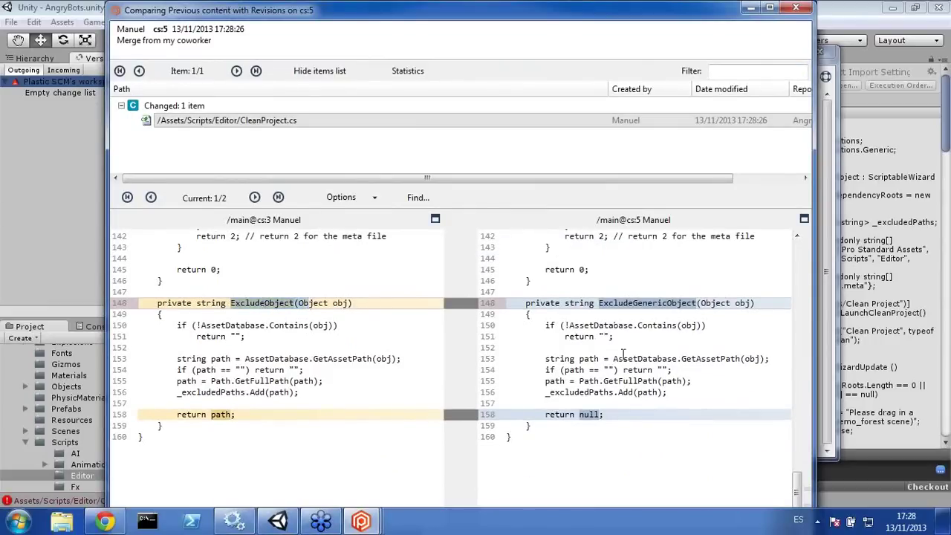
Step: Close the changeset differences, look over the replication options of the /main branch, and close the Branch Explorer
{"action": "left_click", "coordinate": [797, 8]}
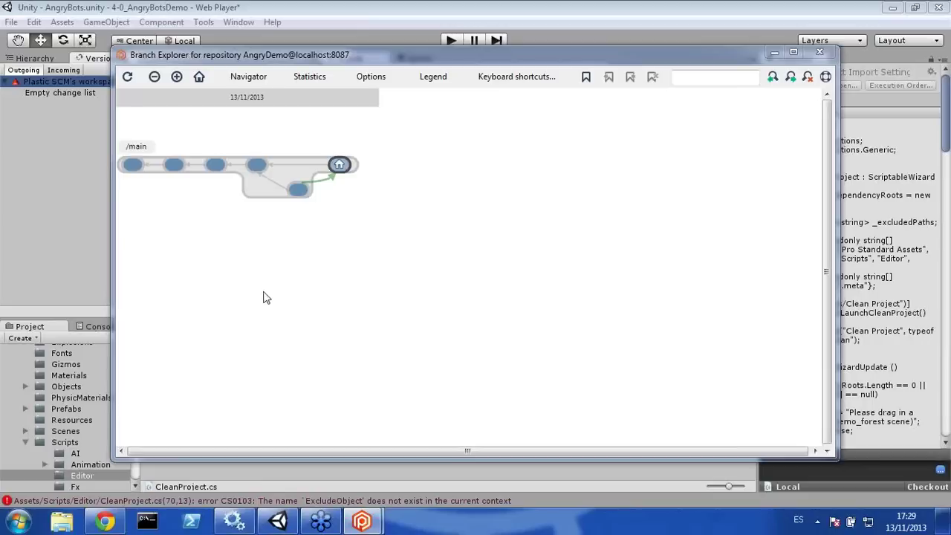
{"action": "right_click", "coordinate": [304, 169]}
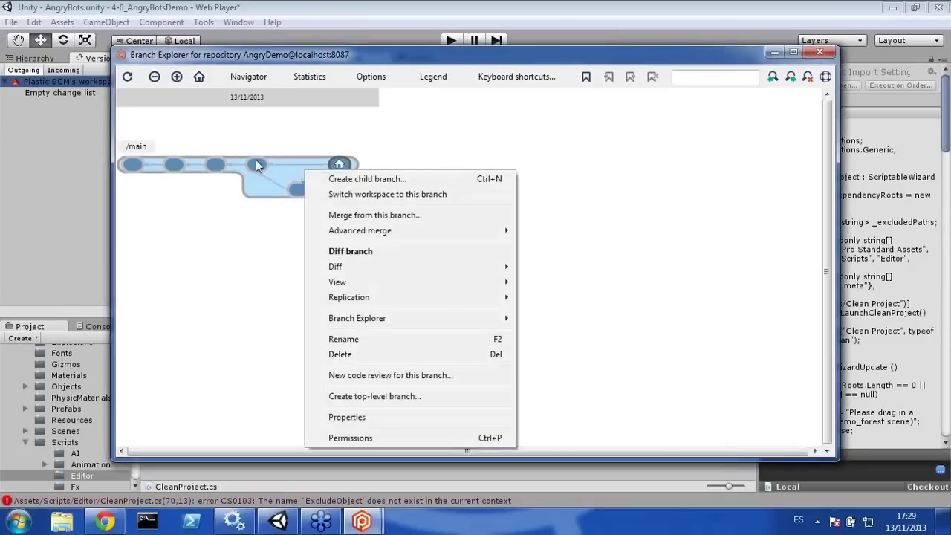
{"action": "mouse_move", "coordinate": [365, 301]}
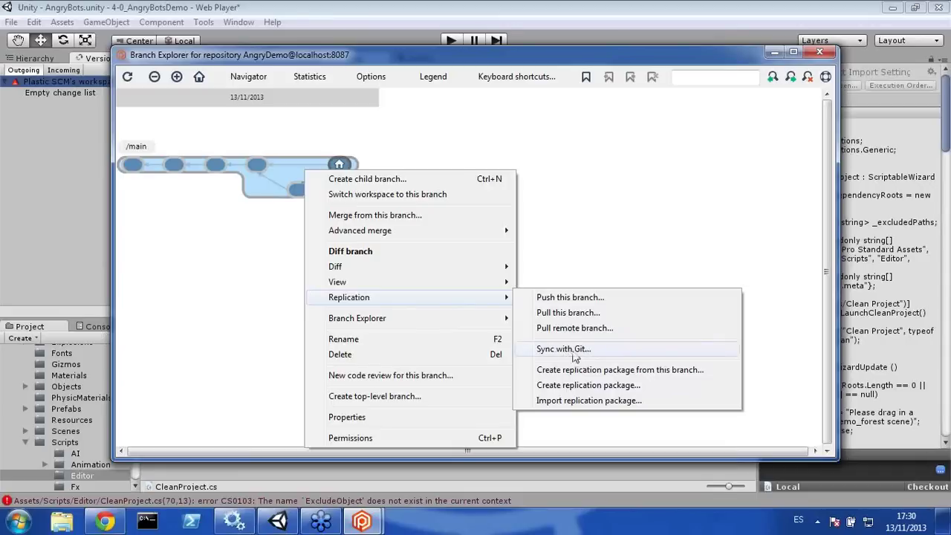
{"action": "left_click", "coordinate": [547, 239]}
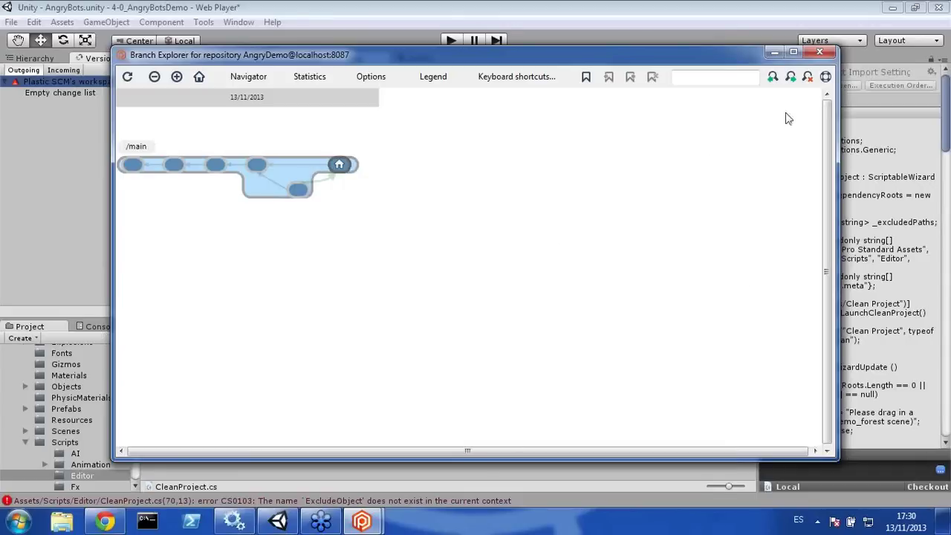
{"action": "left_click", "coordinate": [822, 54]}
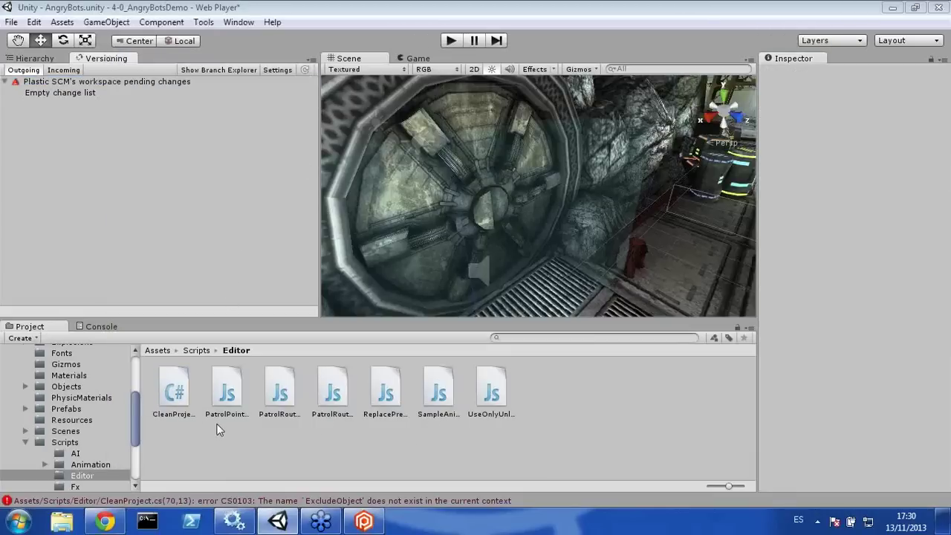
Step: Open the Textures folder of the project assets and select the AngryBots texture
{"action": "left_click", "coordinate": [174, 394]}
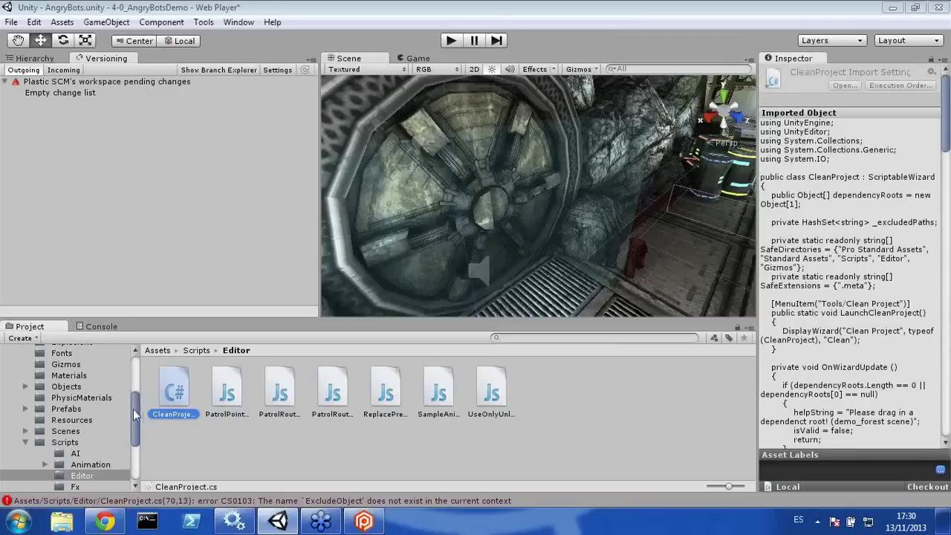
{"action": "left_click_drag", "start_coordinate": [135, 417], "coordinate": [125, 456]}
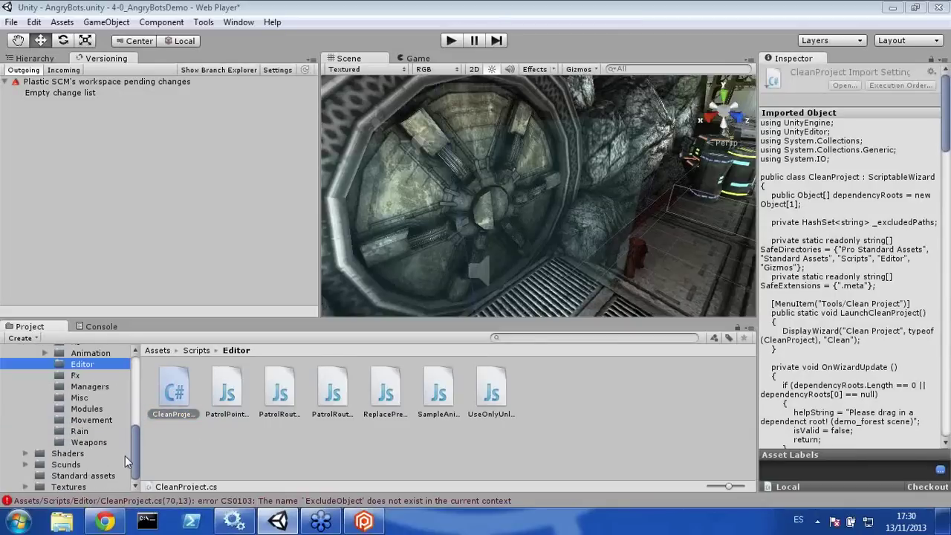
{"action": "left_click", "coordinate": [26, 487]}
{"action": "left_click", "coordinate": [60, 487]}
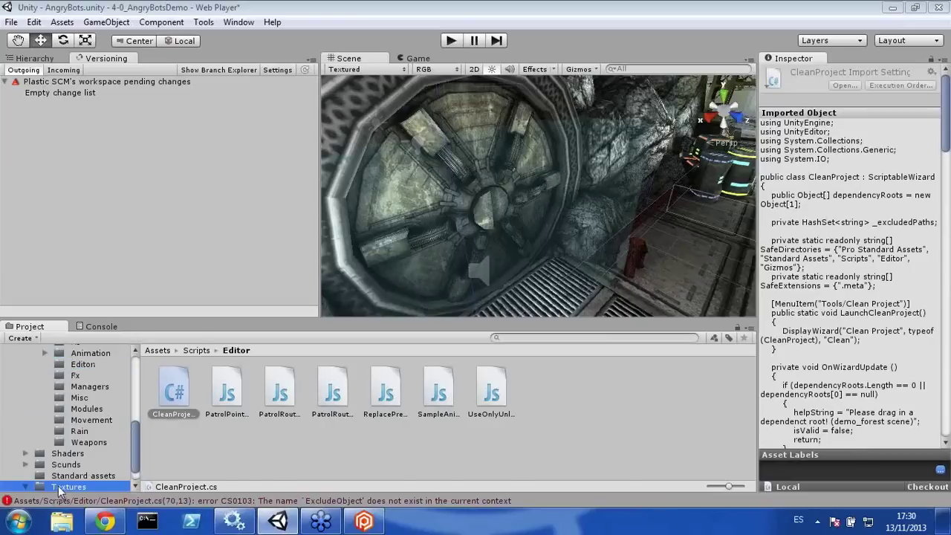
{"action": "scroll", "coordinate": [125, 463], "scroll_direction": "down", "scroll_amount": 1}
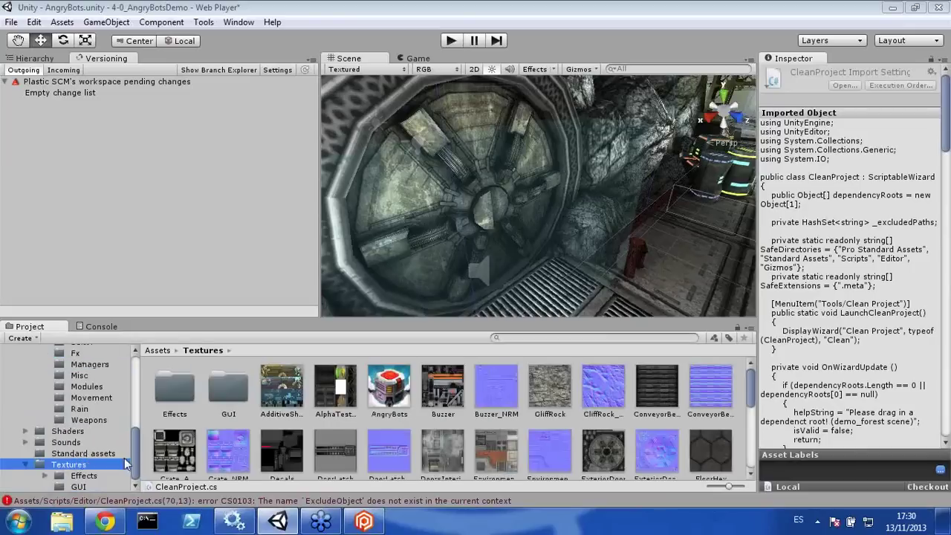
{"action": "left_click", "coordinate": [392, 383]}
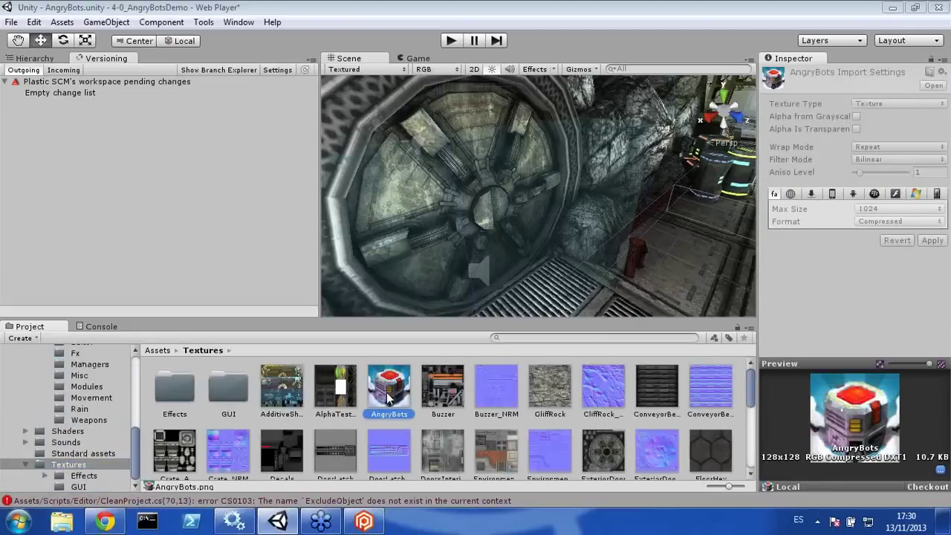
Step: View the AngryBots texture in the default image viewer and close it
{"action": "right_click", "coordinate": [387, 400]}
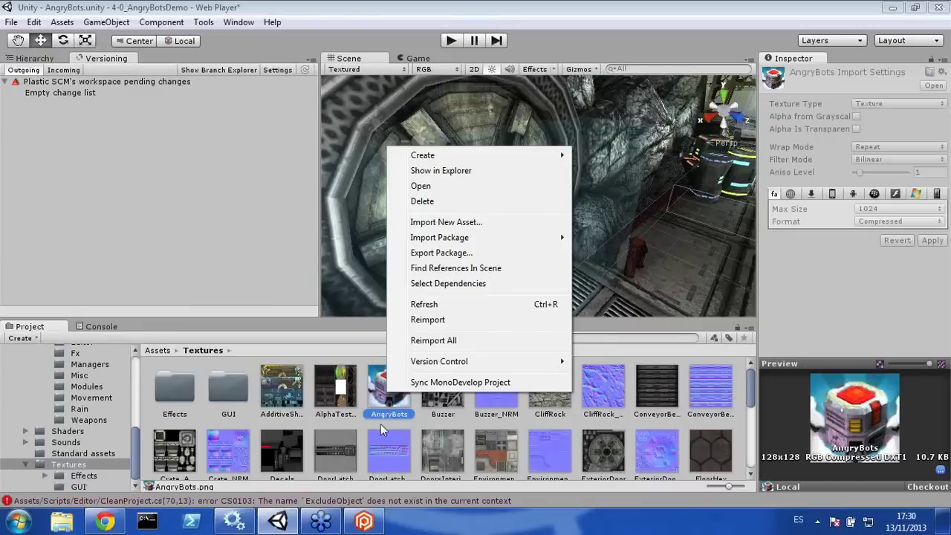
{"action": "left_click", "coordinate": [437, 188]}
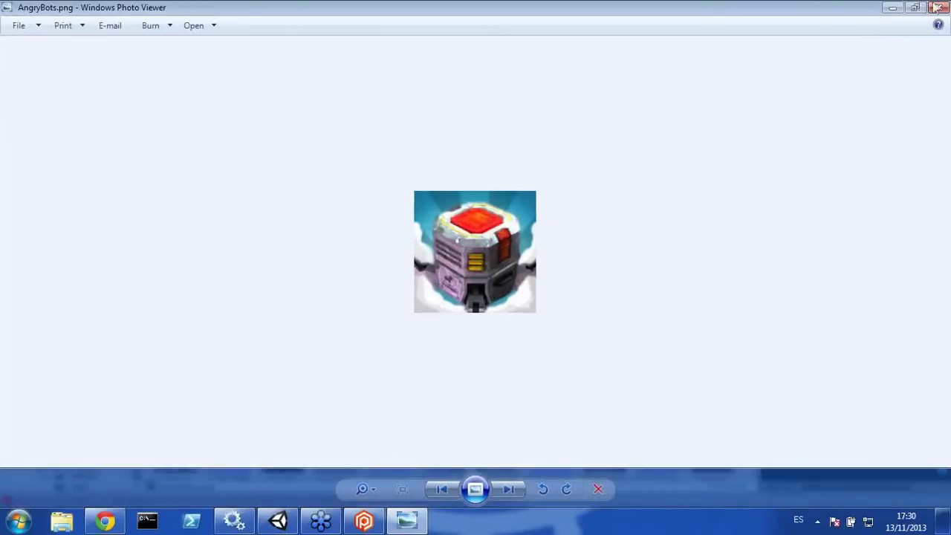
{"action": "left_click", "coordinate": [938, 7]}
Step: Show the AngryBots texture in its Windows folder and open AngryBots.png for editing in Paint
{"action": "right_click", "coordinate": [373, 394]}
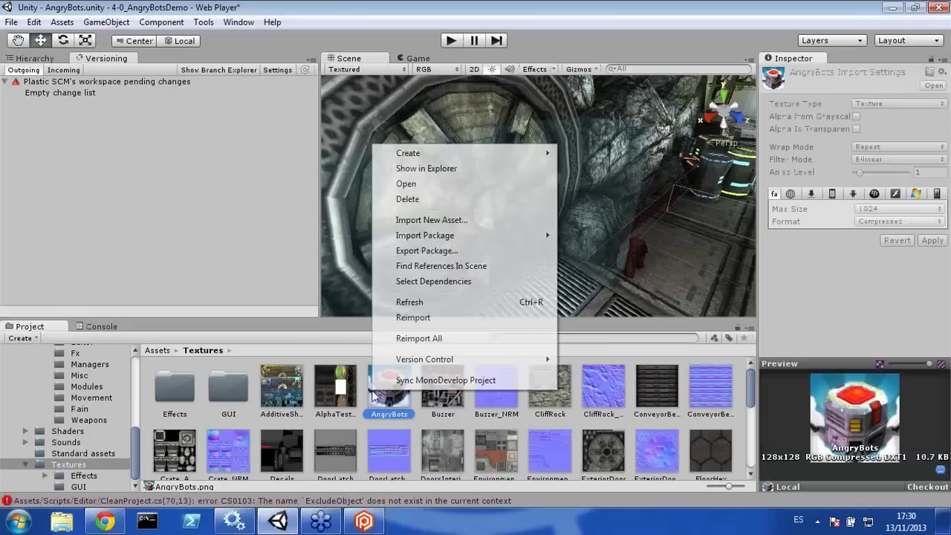
{"action": "left_click", "coordinate": [439, 169]}
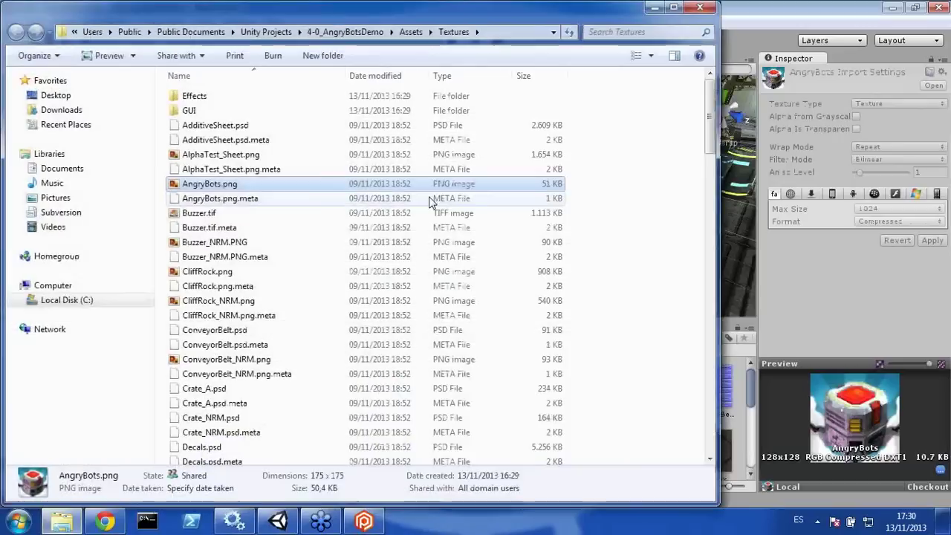
{"action": "right_click", "coordinate": [214, 187]}
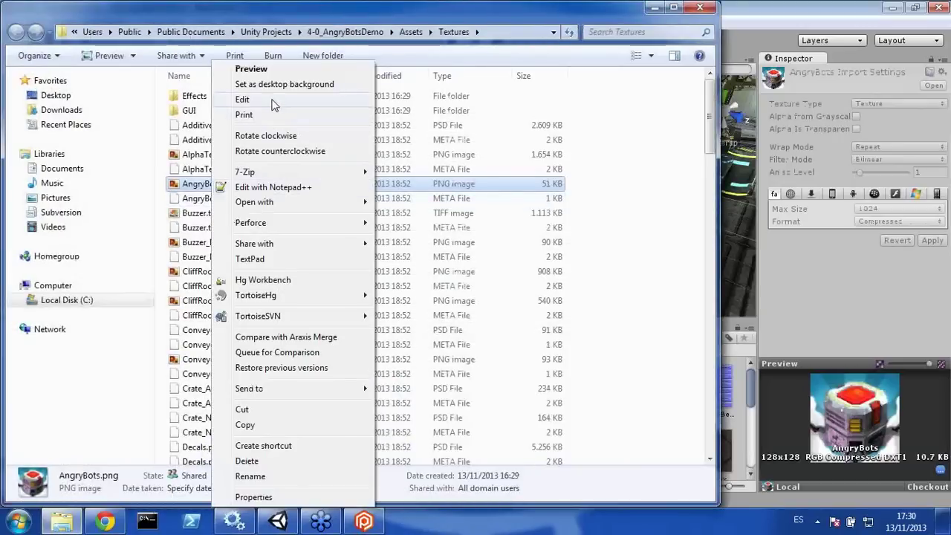
{"action": "left_click", "coordinate": [243, 99]}
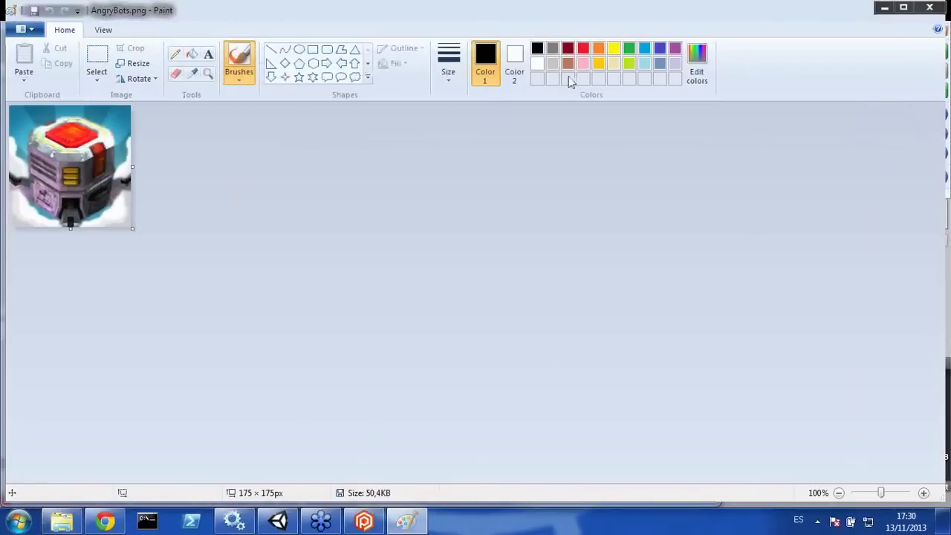
Step: Fill the white cloud areas near the lower corners of the AngryBots image with red, save the file and close Paint
{"action": "left_click", "coordinate": [191, 54]}
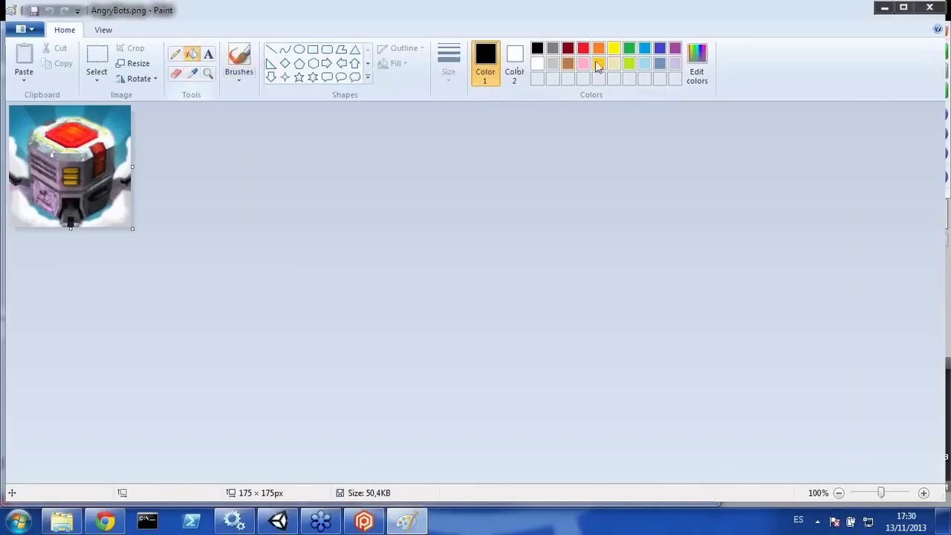
{"action": "left_click", "coordinate": [584, 48]}
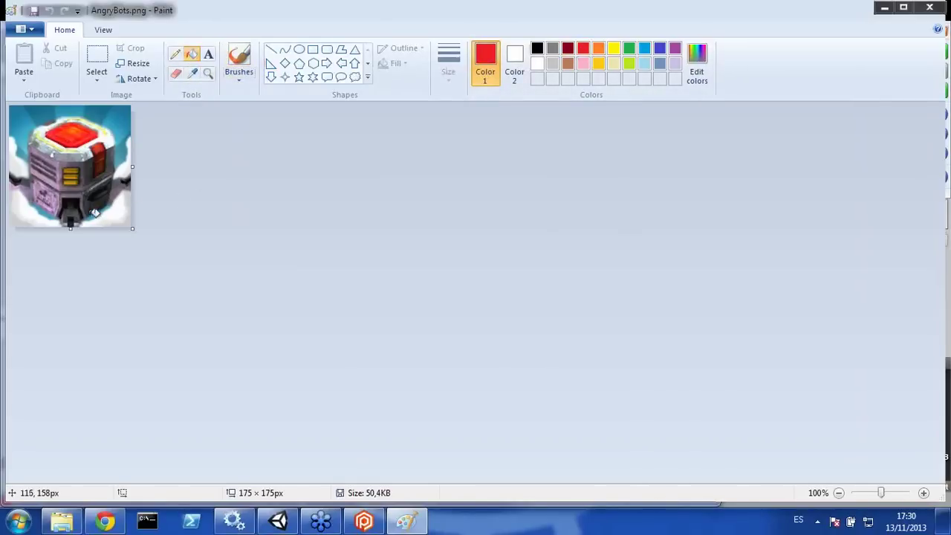
{"action": "left_click", "coordinate": [106, 211]}
{"action": "left_click", "coordinate": [123, 219]}
{"action": "left_click", "coordinate": [34, 213]}
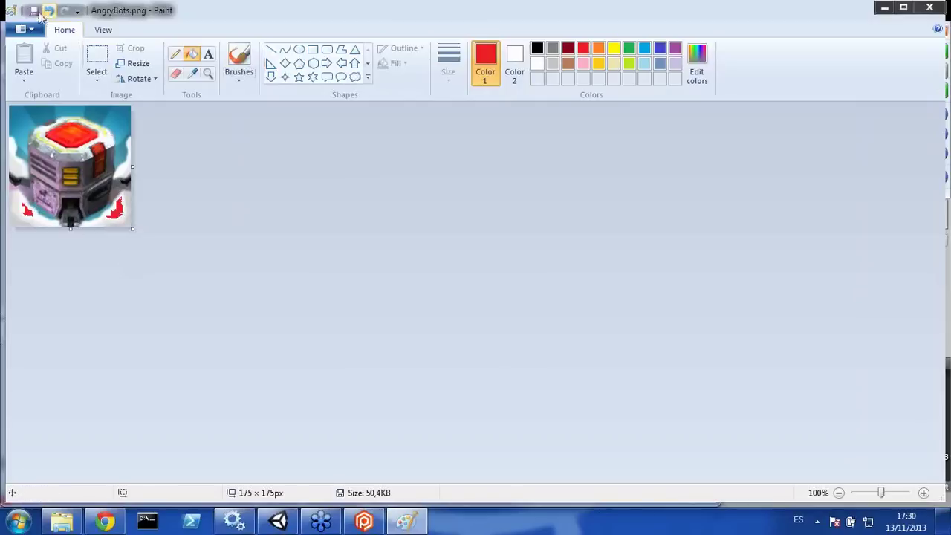
{"action": "left_click", "coordinate": [35, 11]}
{"action": "left_click", "coordinate": [931, 9]}
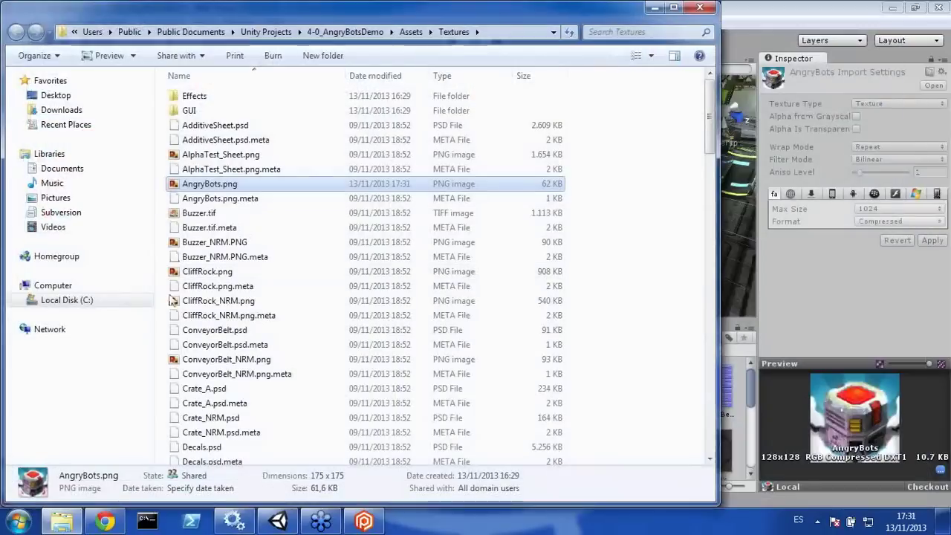
Step: Return to Unity, diff the AngryBots texture against head, and close the differences window
{"action": "left_click", "coordinate": [789, 10]}
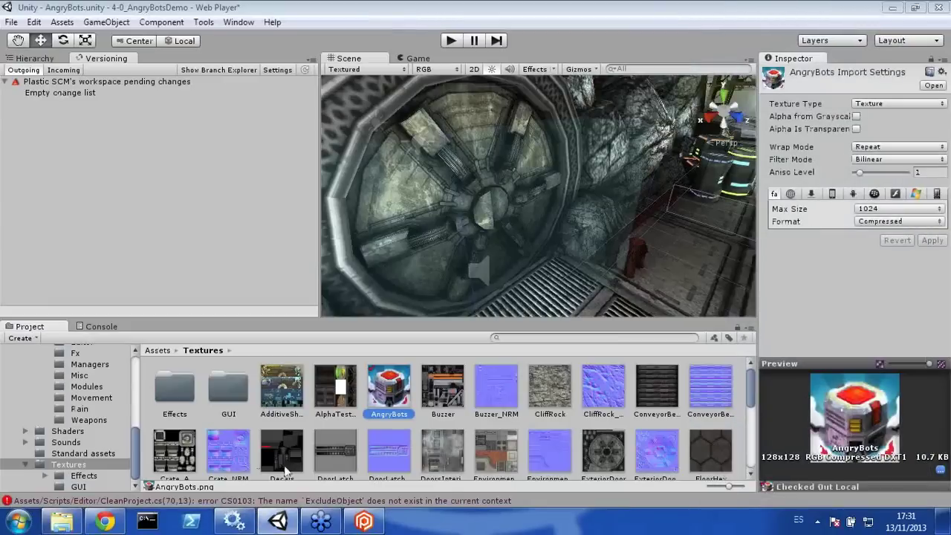
{"action": "right_click", "coordinate": [383, 394]}
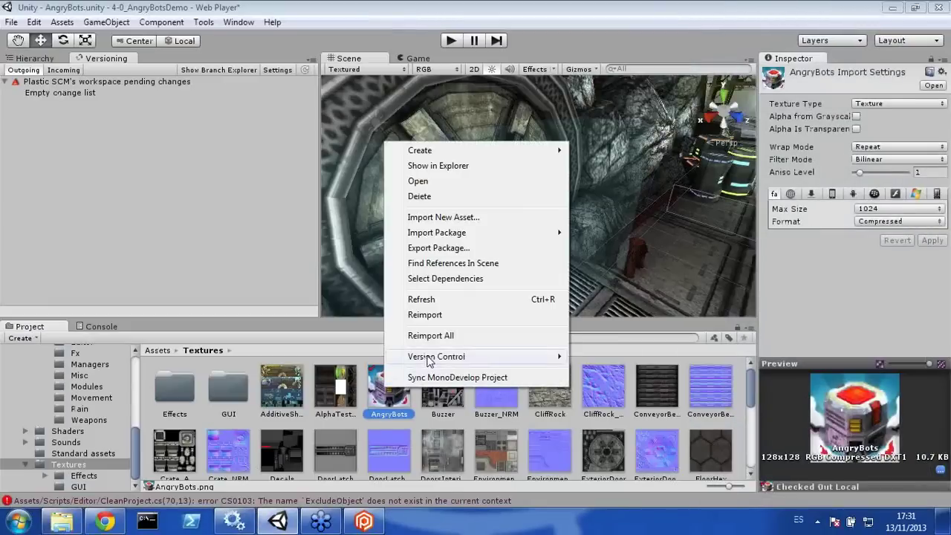
{"action": "mouse_move", "coordinate": [432, 357]}
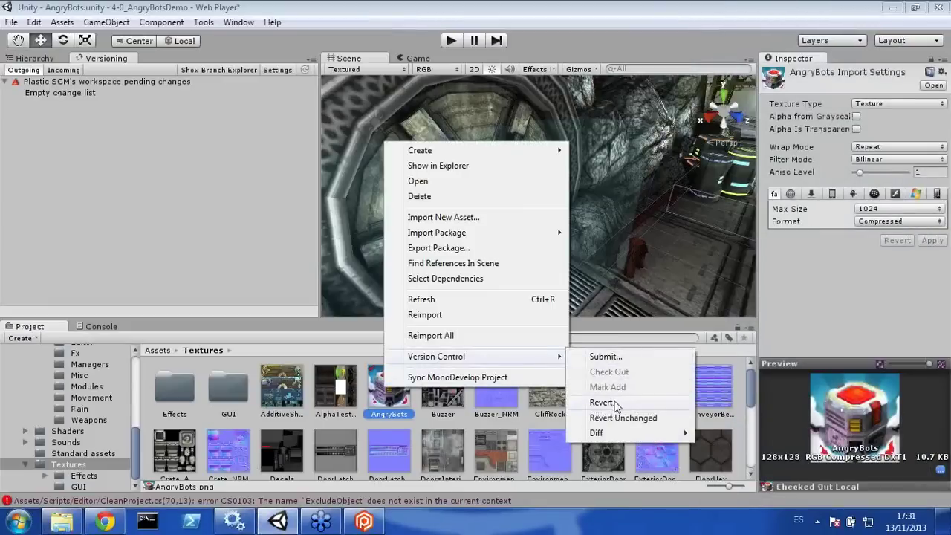
{"action": "mouse_move", "coordinate": [613, 435]}
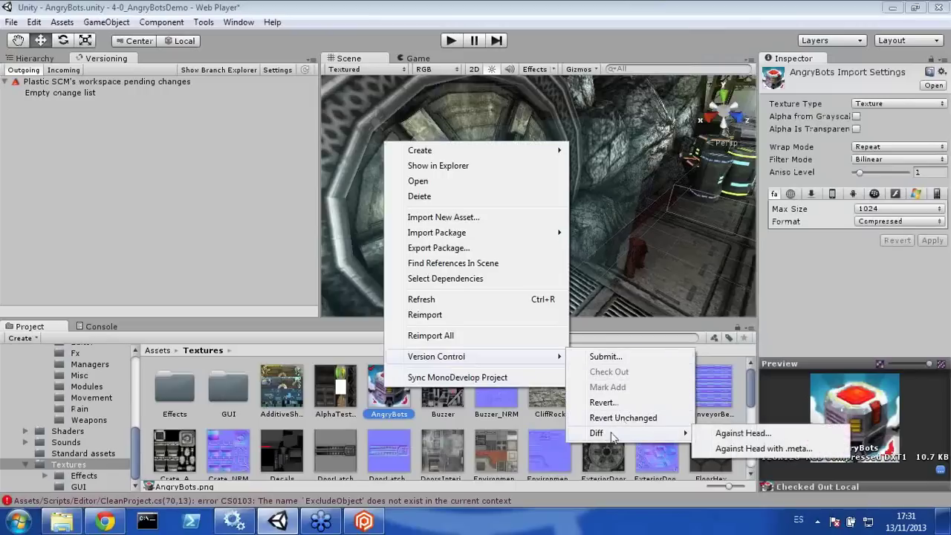
{"action": "left_click", "coordinate": [743, 433]}
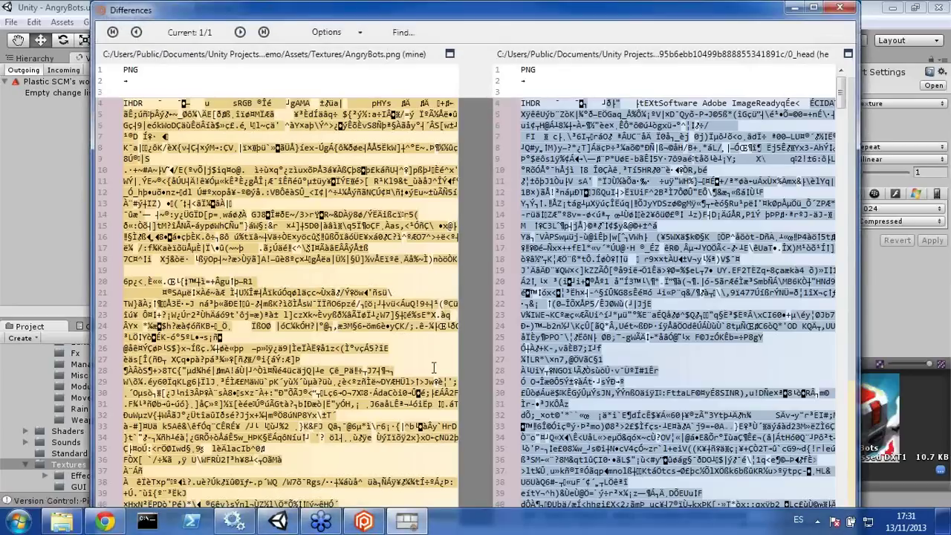
{"action": "left_click", "coordinate": [842, 9]}
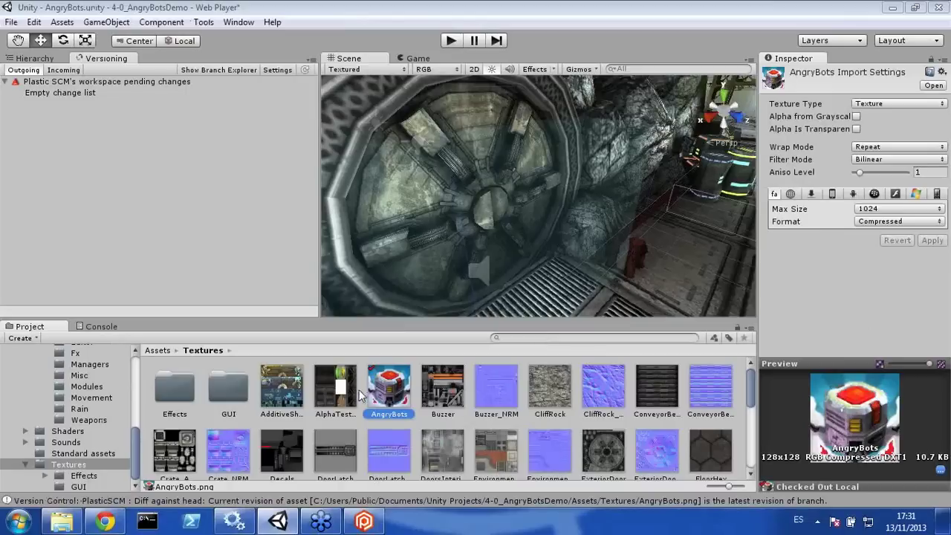
Step: Switch to Plastic SCM and open the pending changes of the AngryDemoWks workspace
{"action": "left_click", "coordinate": [363, 521]}
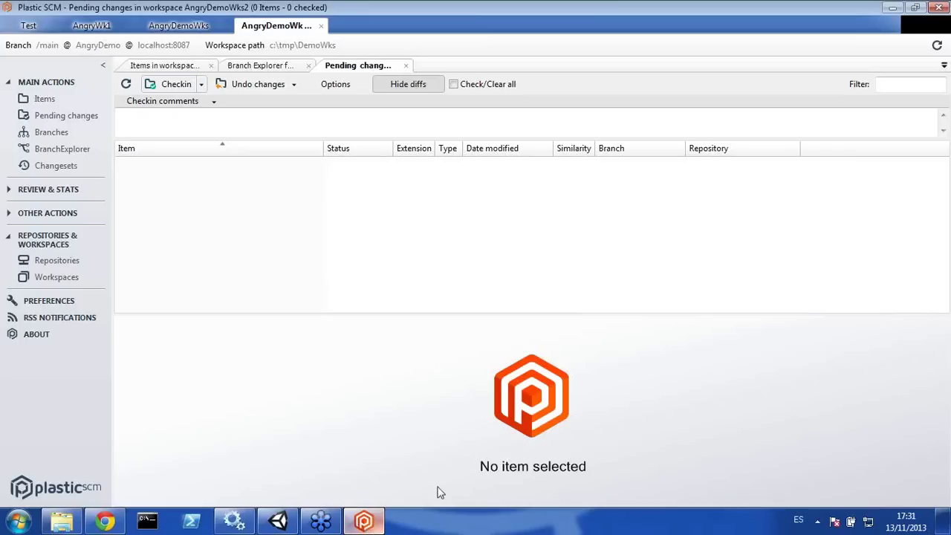
{"action": "left_click", "coordinate": [165, 25]}
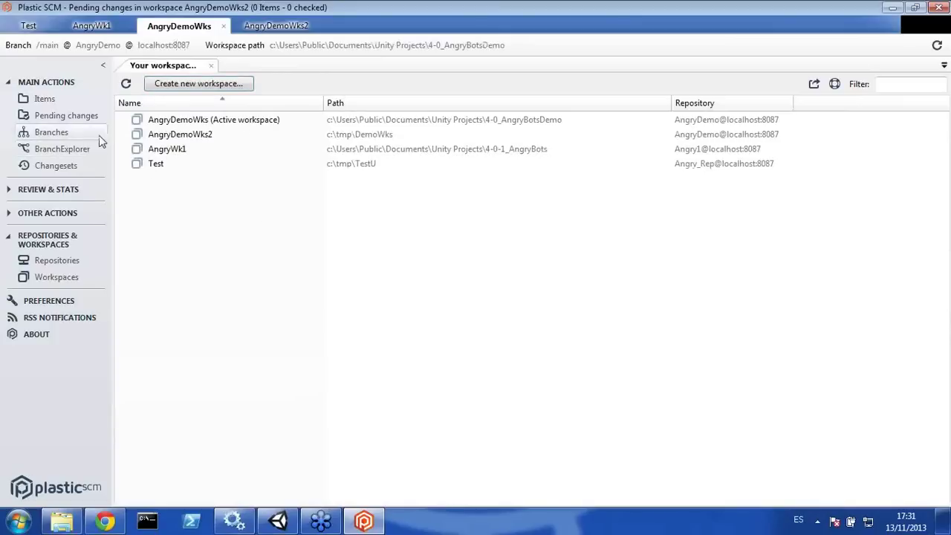
{"action": "left_click", "coordinate": [82, 116]}
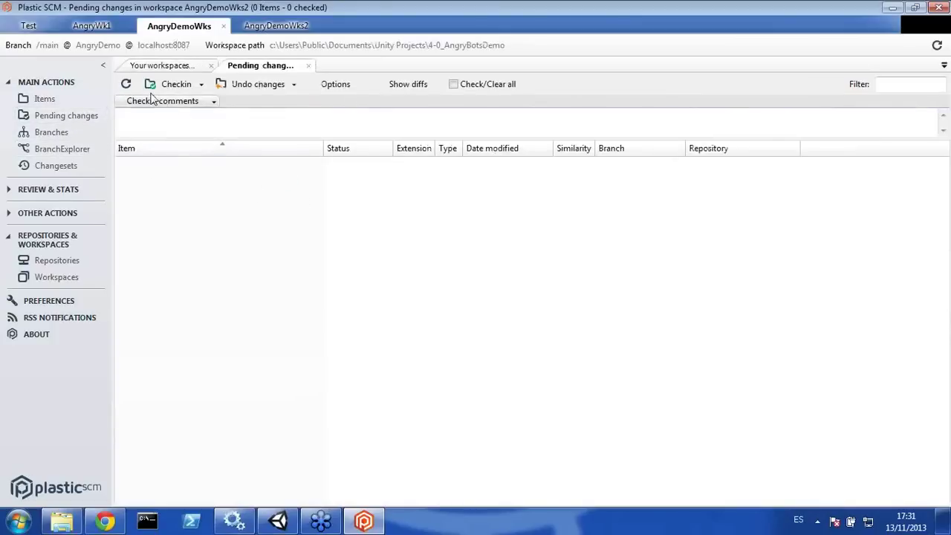
Step: Check the AngryBots texture's version control commands in Unity and recheck the AngryDemoWks pending changes in Plastic SCM
{"action": "left_click", "coordinate": [278, 521]}
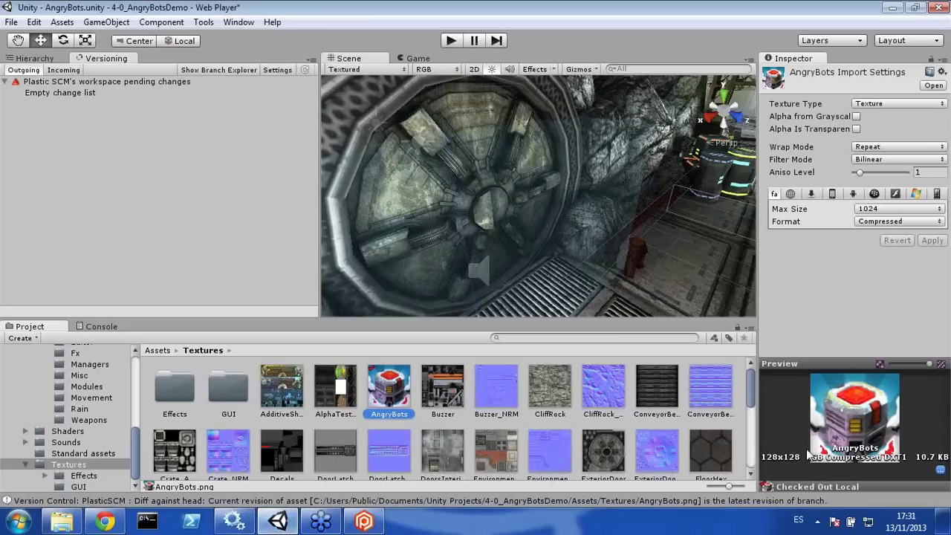
{"action": "right_click", "coordinate": [382, 383]}
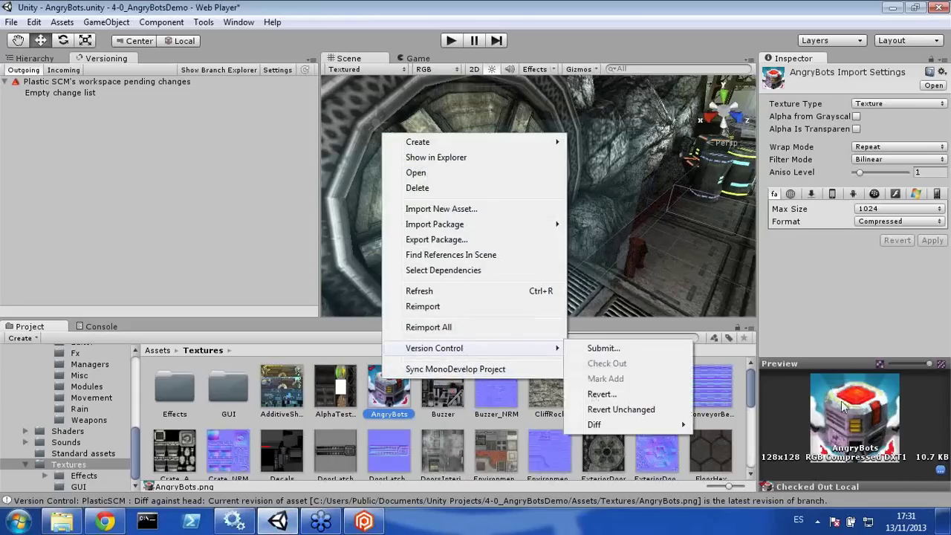
{"action": "left_click", "coordinate": [364, 521]}
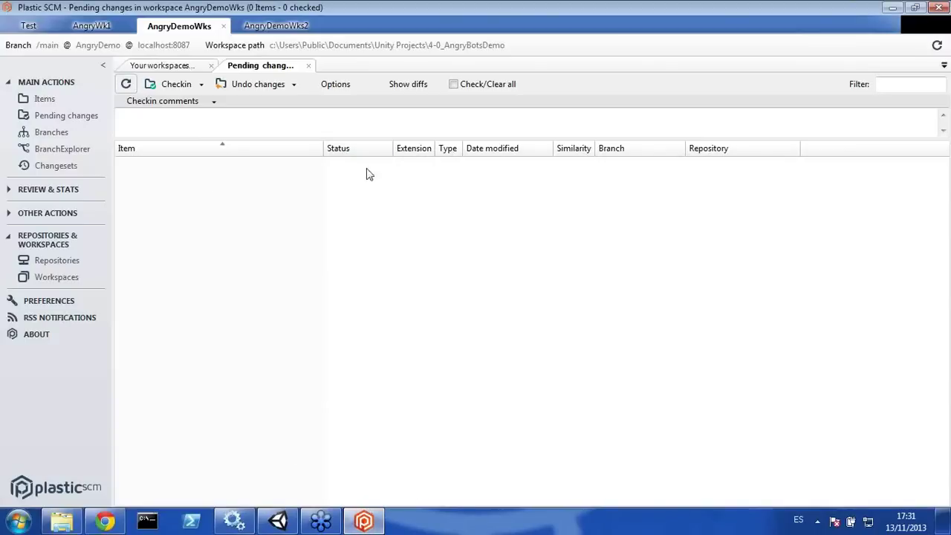
{"action": "left_click", "coordinate": [365, 521]}
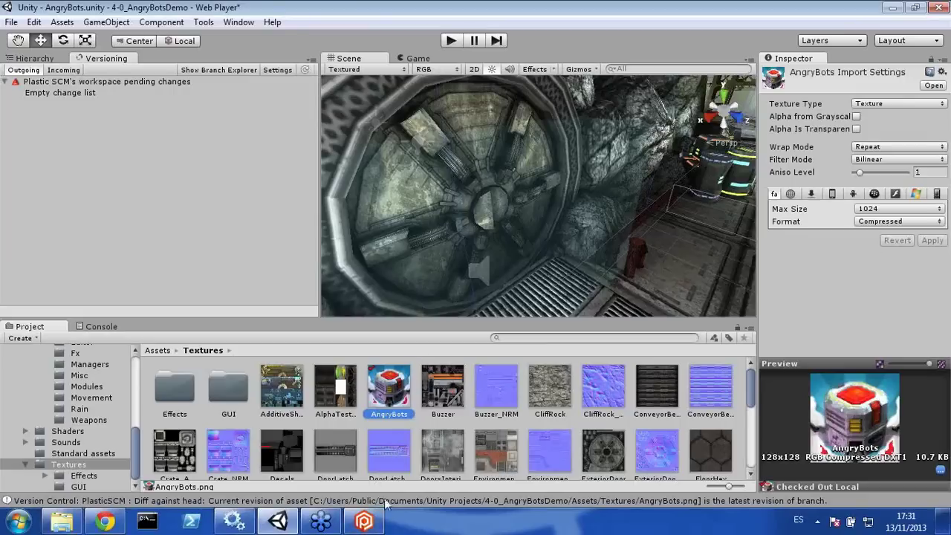
Step: Switch to Plastic SCM and enable showing changed items in the AngryDemoWks pending changes options
{"action": "left_click", "coordinate": [374, 523]}
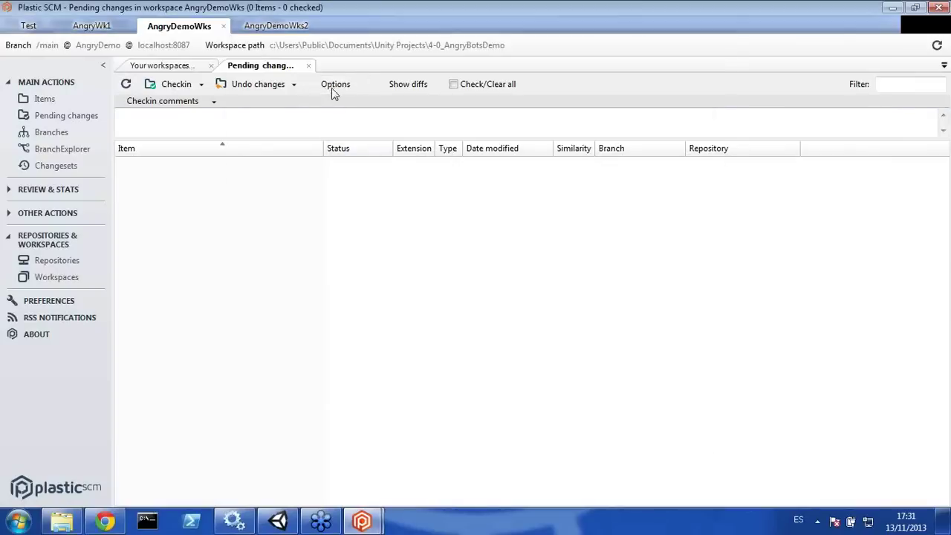
{"action": "left_click", "coordinate": [331, 86]}
{"action": "left_click", "coordinate": [263, 175]}
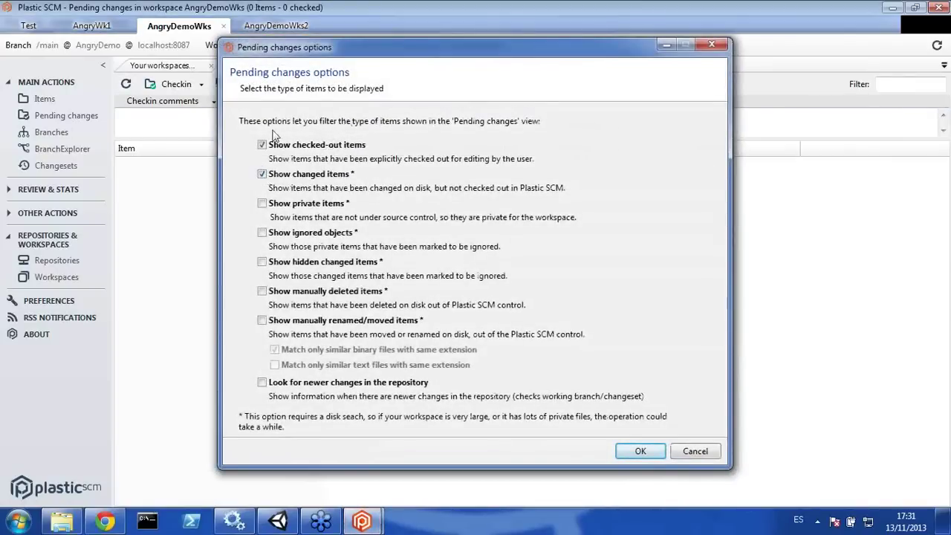
{"action": "left_click", "coordinate": [643, 454]}
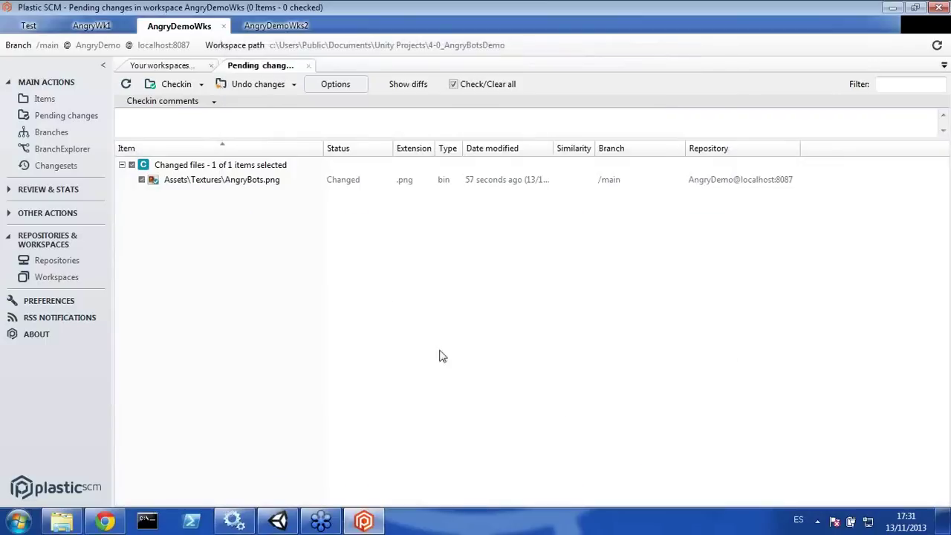
Step: Diff the workspace contents of Assets\Textures\AngryBots.png and maximize the image differences window
{"action": "left_click", "coordinate": [240, 183]}
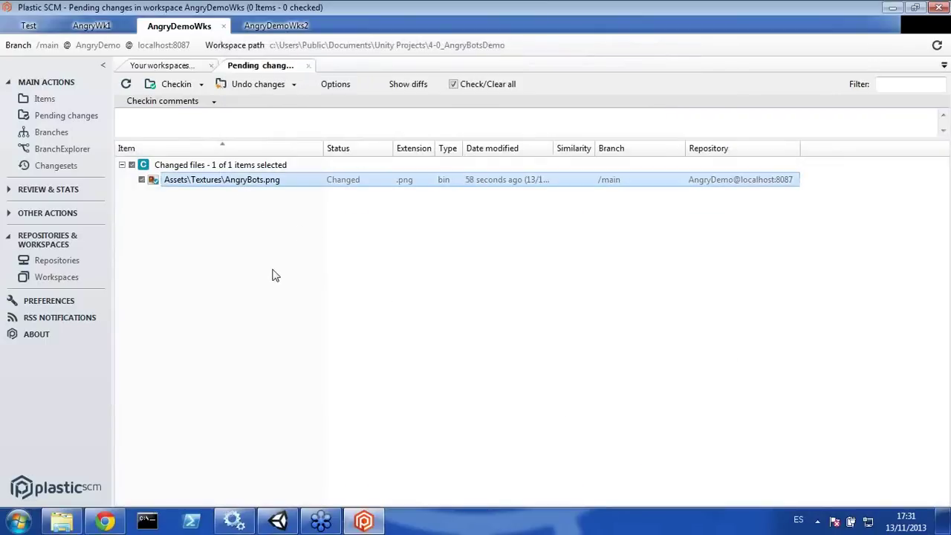
{"action": "right_click", "coordinate": [241, 185]}
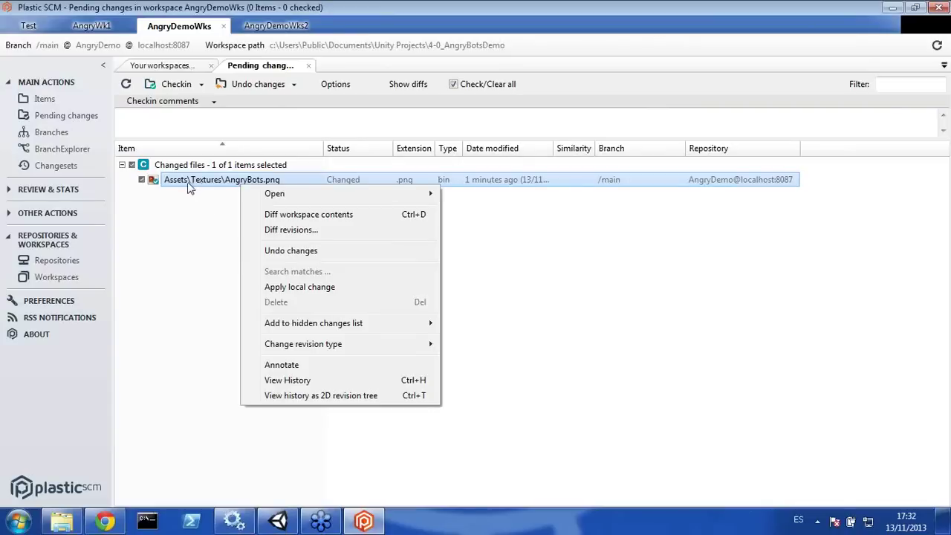
{"action": "left_click", "coordinate": [297, 215]}
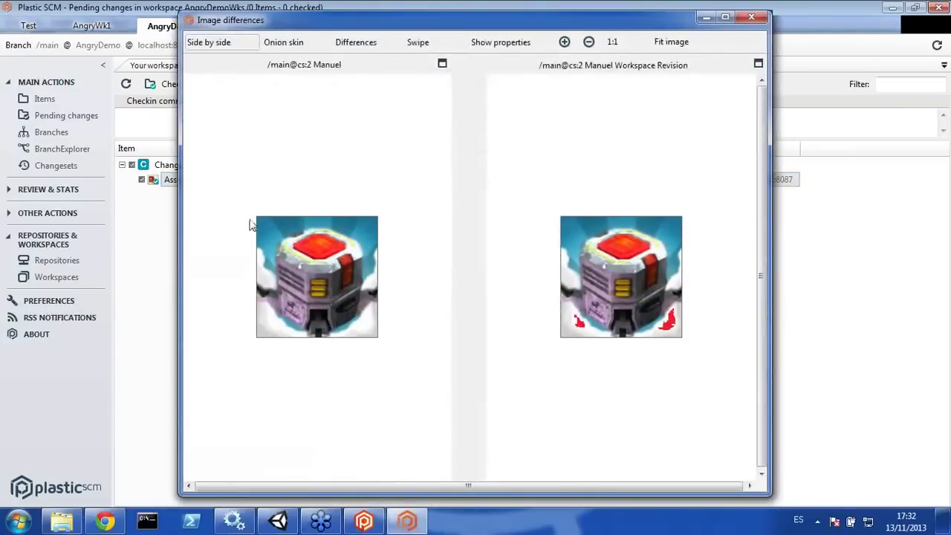
{"action": "left_click", "coordinate": [724, 16]}
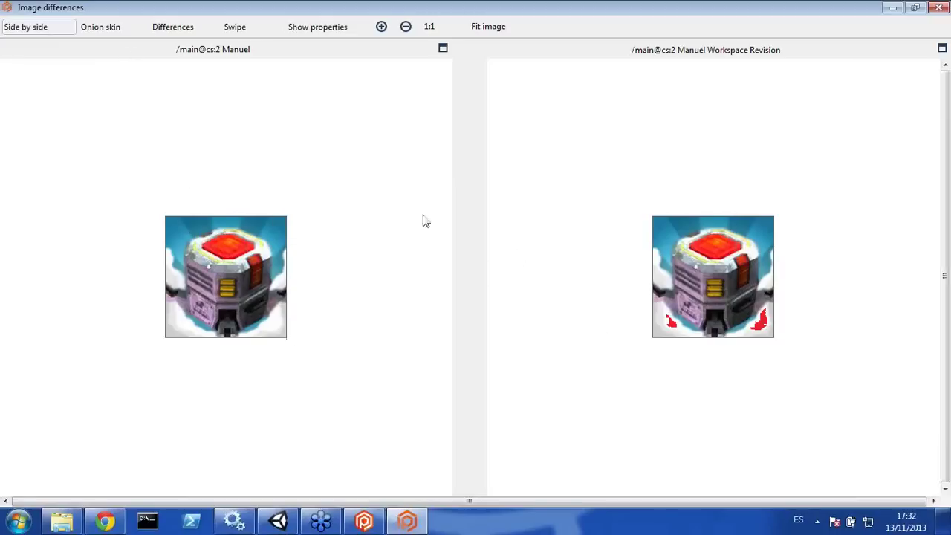
Step: Compare the two AngryBots.png revisions using the Onion skin, Differences and Swipe modes, sweeping the divider across the image
{"action": "left_click", "coordinate": [108, 30]}
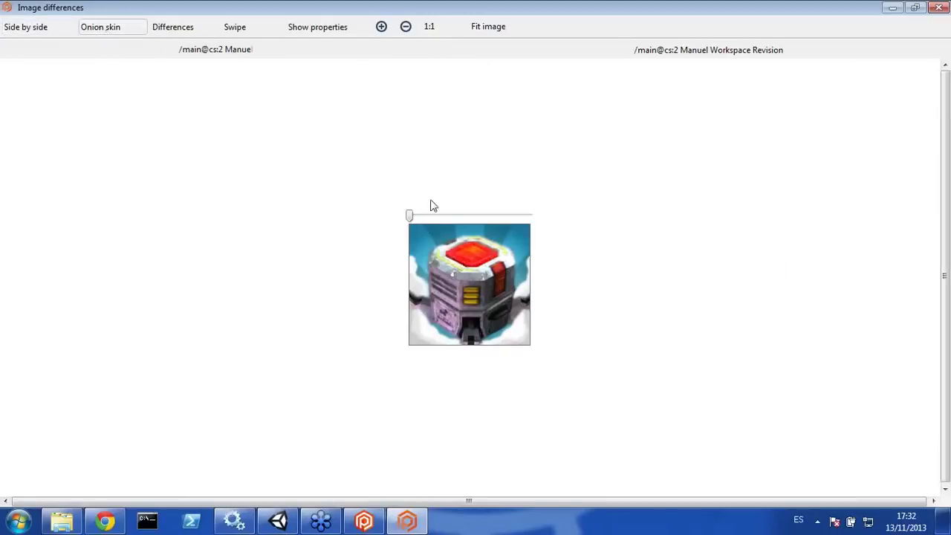
{"action": "mouse_move", "coordinate": [409, 214]}
{"action": "left_mouse_down"}
{"action": "mouse_move", "coordinate": [527, 218]}
{"action": "mouse_move", "coordinate": [405, 214]}
{"action": "left_mouse_up"}
{"action": "left_click", "coordinate": [175, 30]}
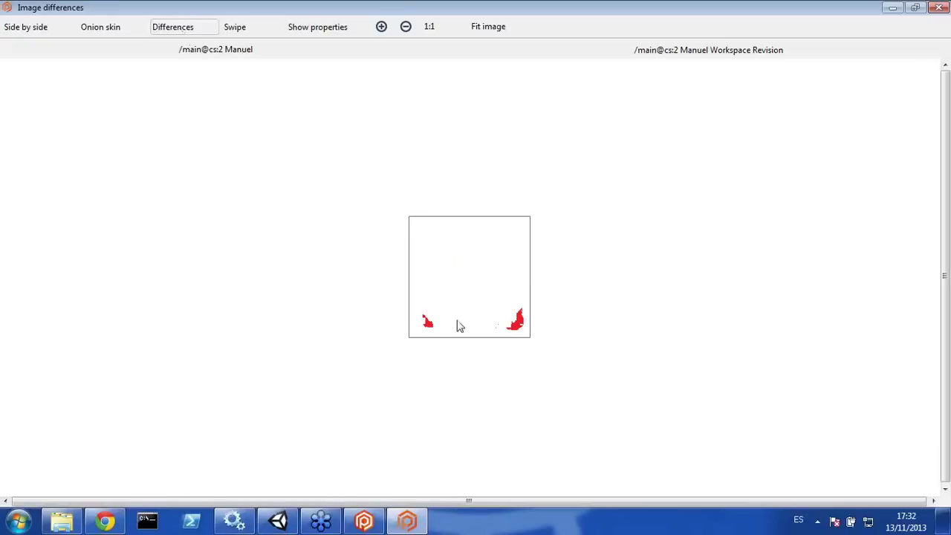
{"action": "left_click", "coordinate": [237, 30]}
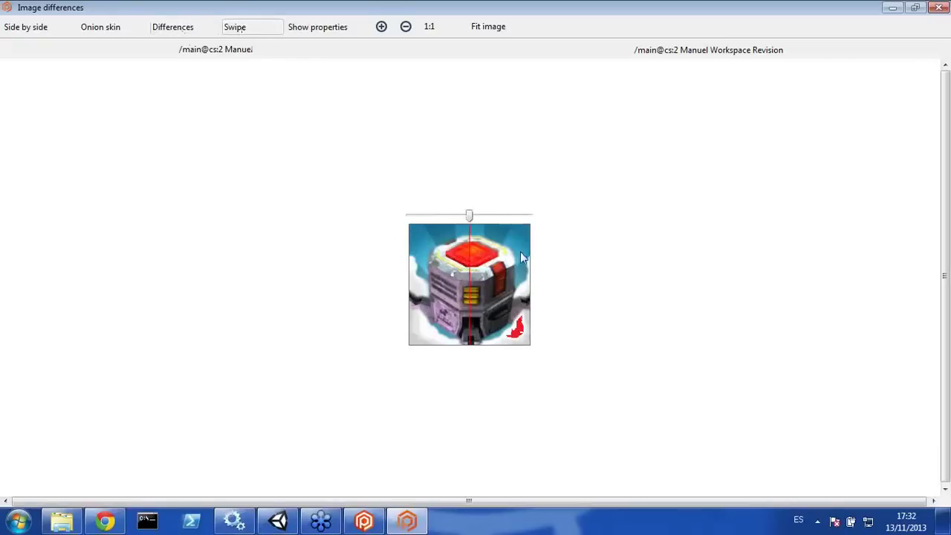
{"action": "left_click_drag", "start_coordinate": [469, 215], "coordinate": [415, 217]}
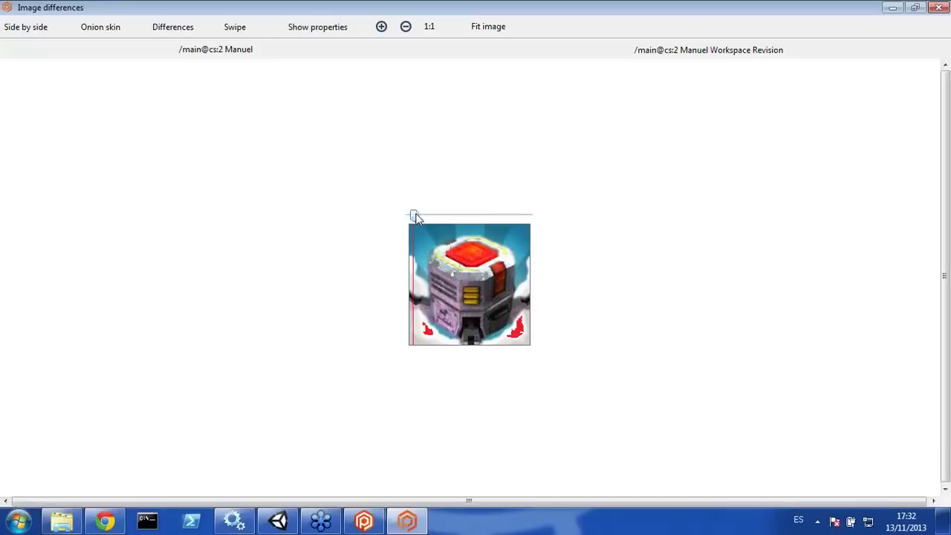
Step: Show the image properties of both AngryBots.png revisions, shift the swipe divider slightly, and close the image differences window
{"action": "left_click", "coordinate": [323, 31]}
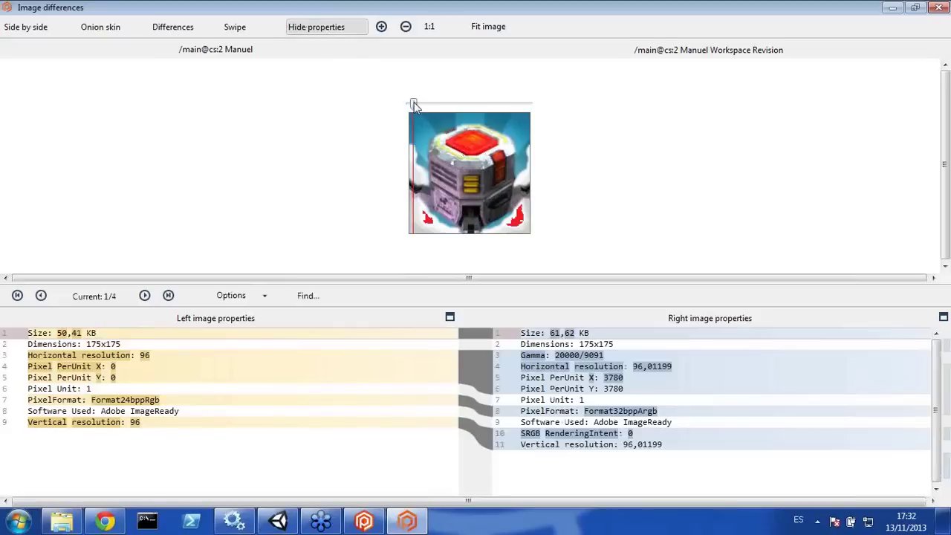
{"action": "mouse_move", "coordinate": [414, 105]}
{"action": "left_mouse_down"}
{"action": "mouse_move", "coordinate": [519, 105]}
{"action": "mouse_move", "coordinate": [422, 105]}
{"action": "left_mouse_up"}
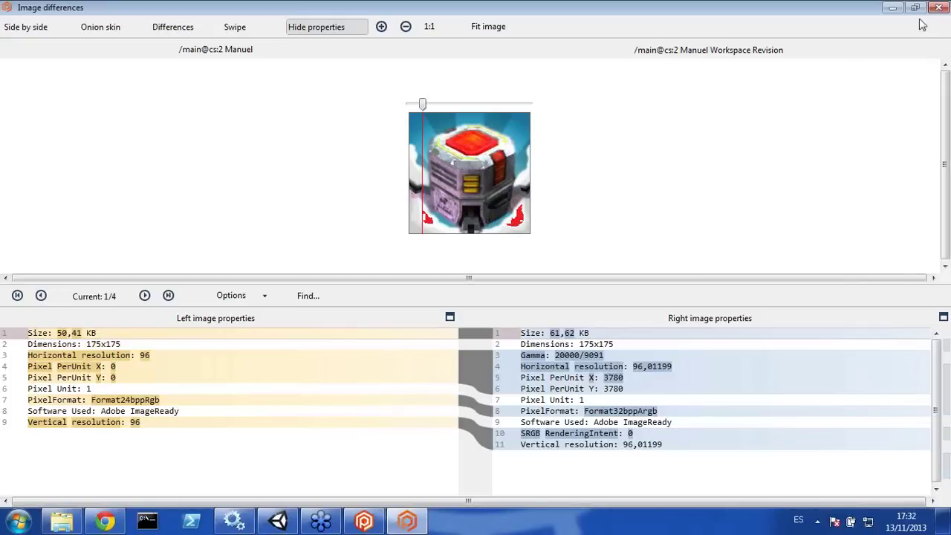
{"action": "left_click", "coordinate": [940, 9]}
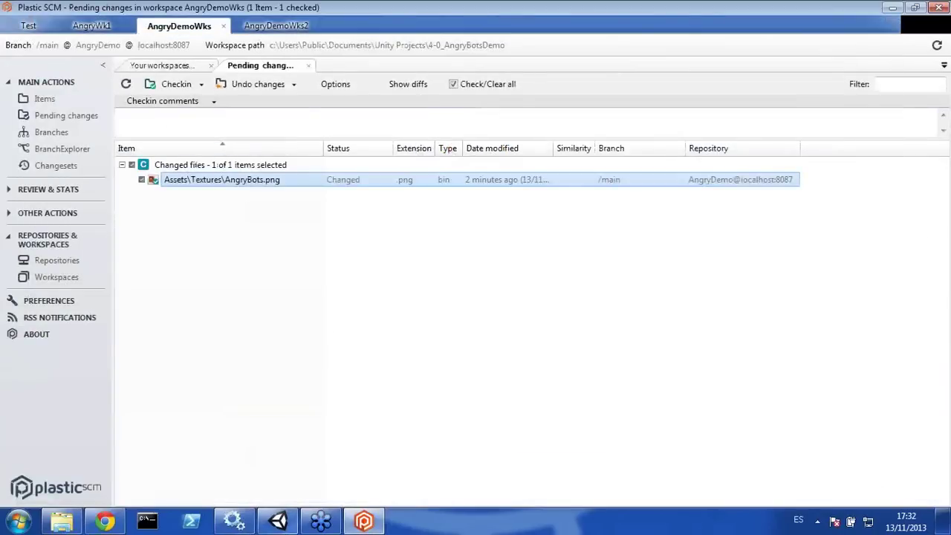
Step: Return to Unity, refresh the outgoing changes, and inspect the AngryBots.png and AngryBots.png.meta entries
{"action": "left_click", "coordinate": [278, 521]}
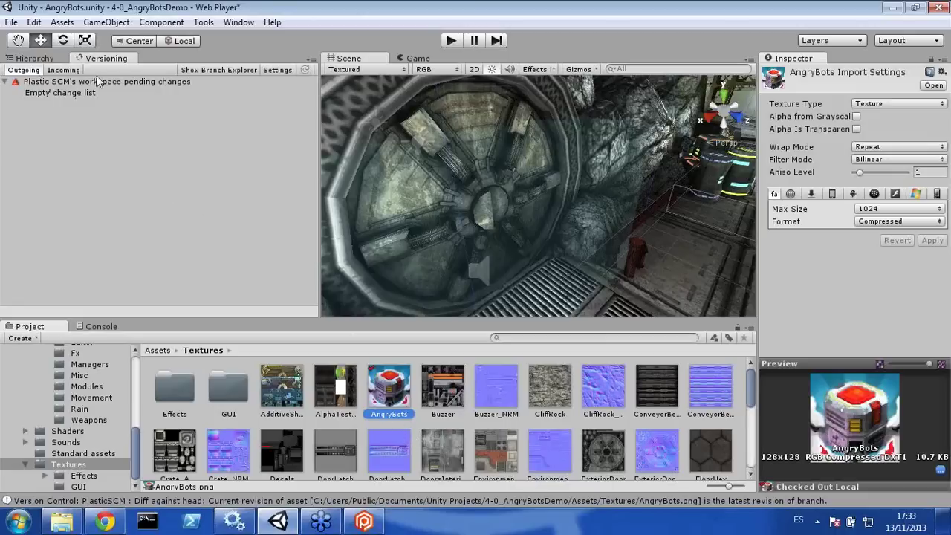
{"action": "left_click", "coordinate": [306, 69]}
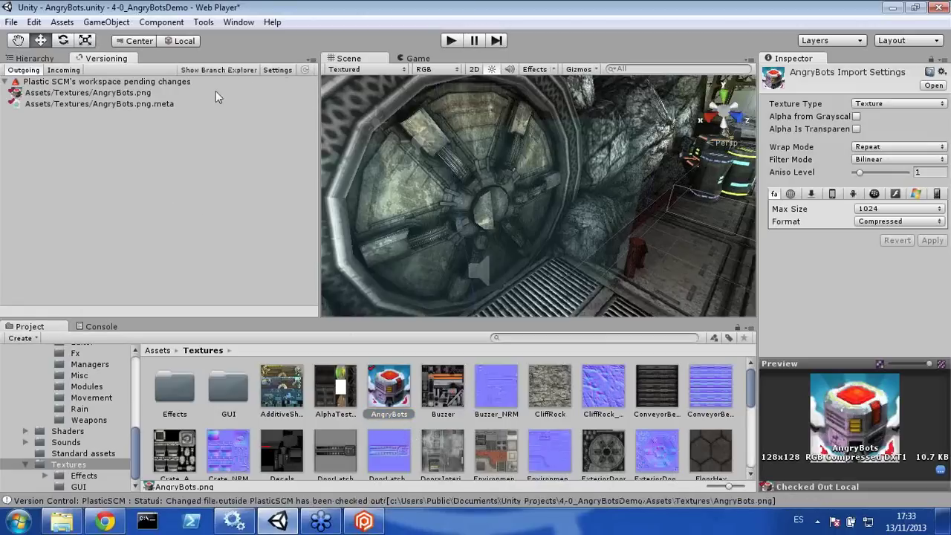
{"action": "left_click", "coordinate": [145, 105]}
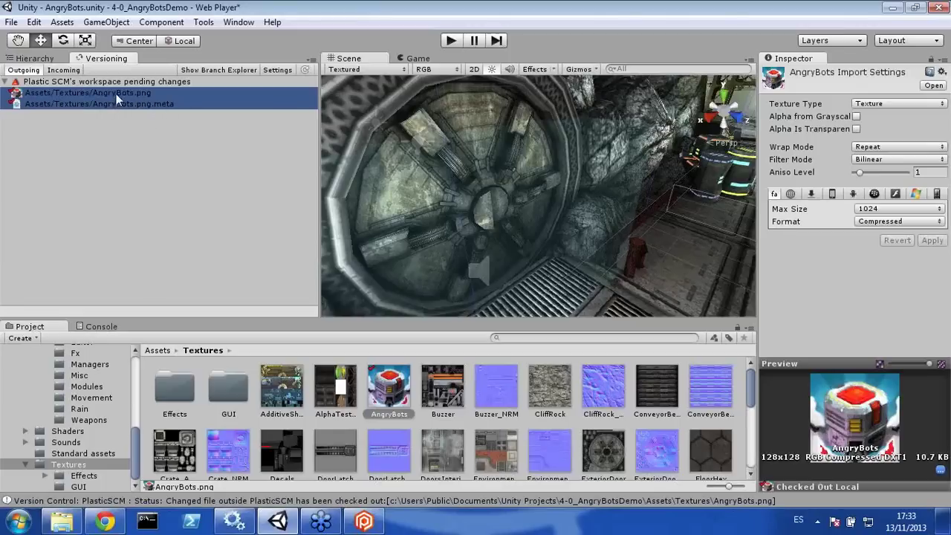
{"action": "left_click", "coordinate": [185, 179]}
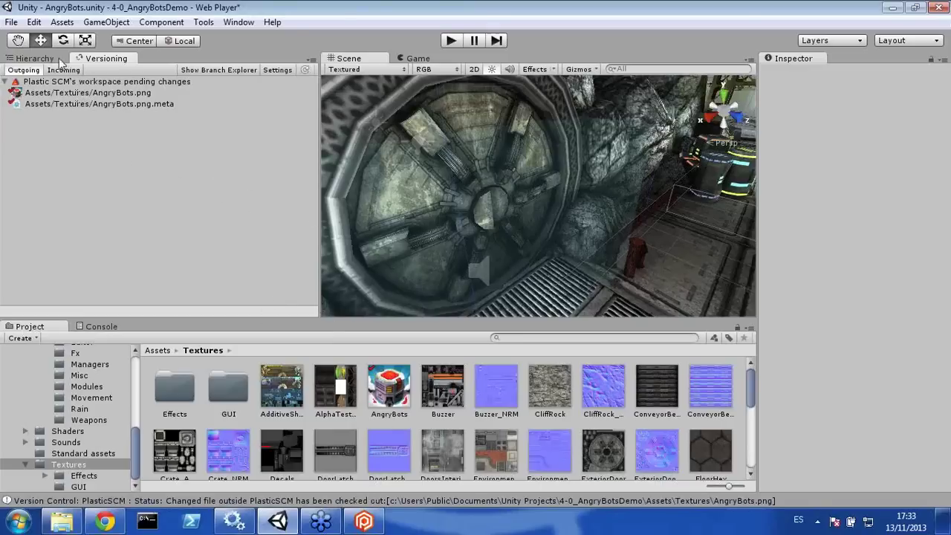
Step: Check in AngryBots.png and its .meta file from Plastic SCM with a comment beginning "png", and refresh Unity's outgoing changes
{"action": "left_click", "coordinate": [363, 521]}
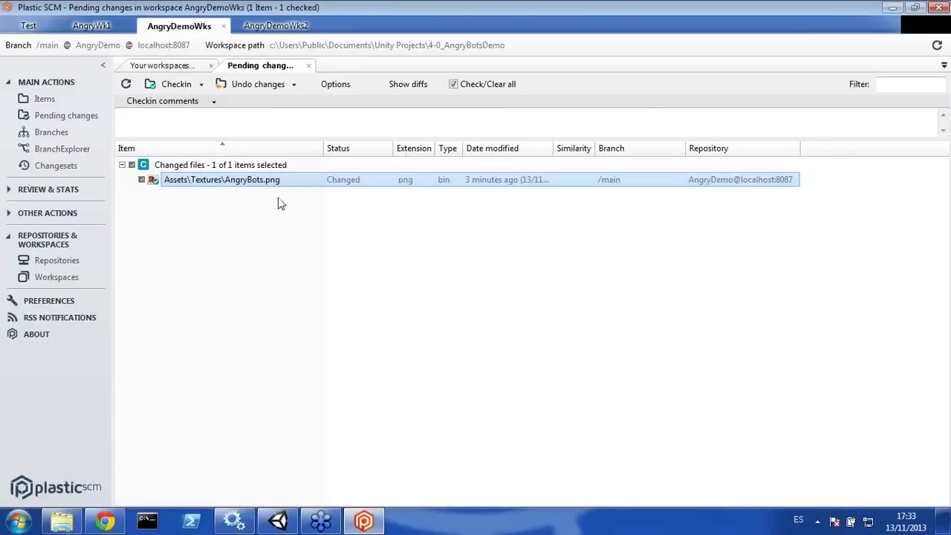
{"action": "left_click", "coordinate": [126, 84]}
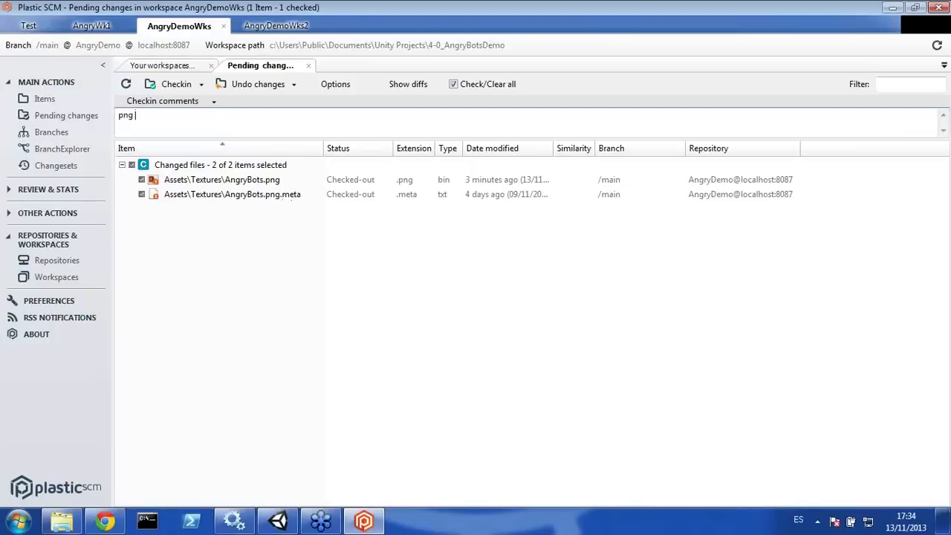
{"action": "left_click", "coordinate": [167, 85]}
{"action": "left_click", "coordinate": [278, 521]}
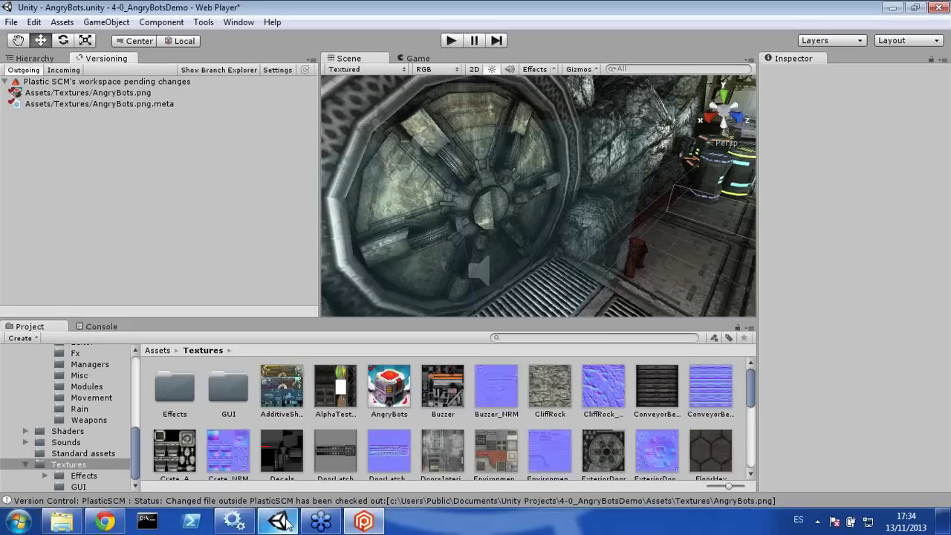
{"action": "left_click", "coordinate": [305, 70]}
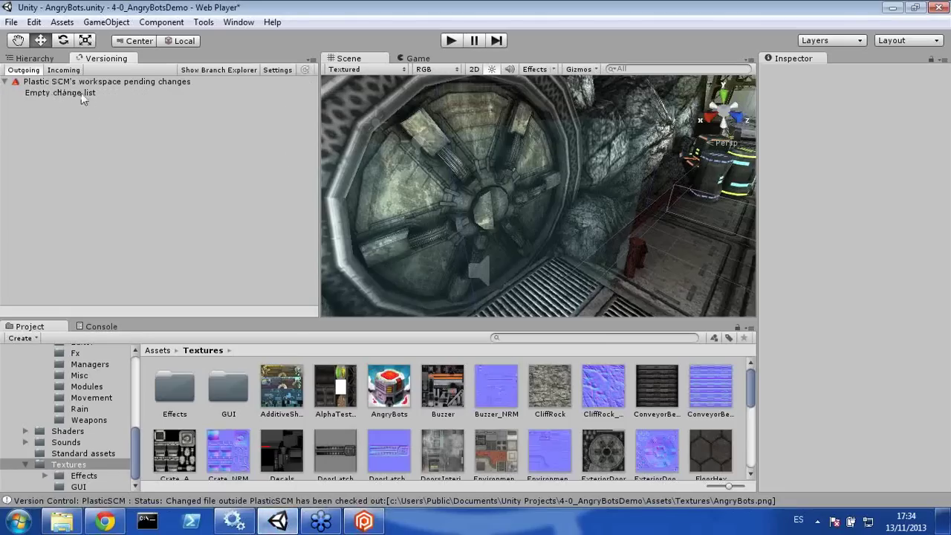
Step: Open the Branch Explorer from Unity, review the CleanProject.cs differences in changeset 3, and close the comparison
{"action": "left_click", "coordinate": [208, 71]}
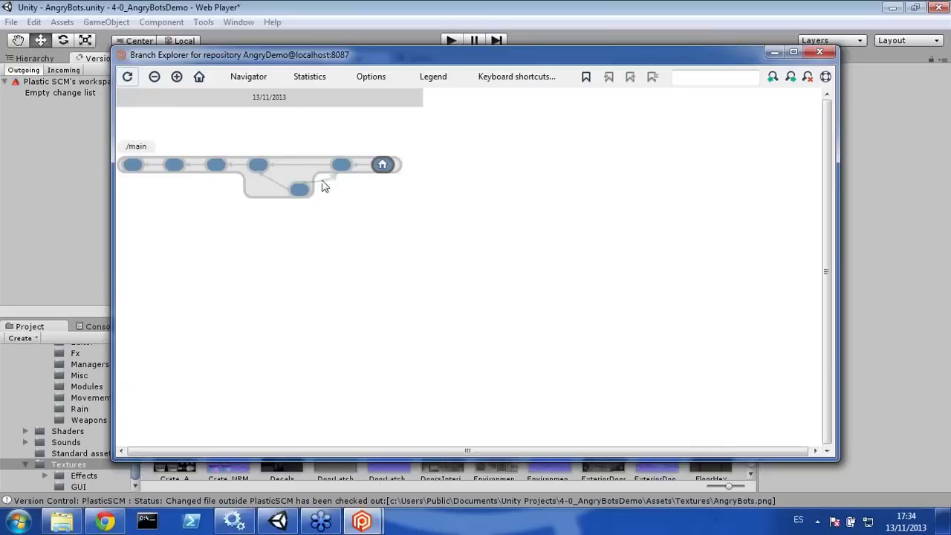
{"action": "mouse_move", "coordinate": [255, 164]}
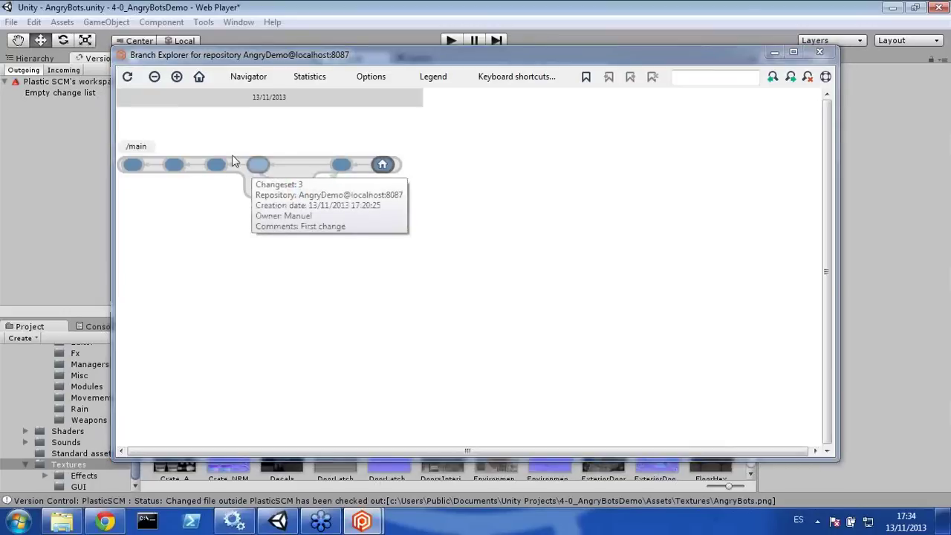
{"action": "double_click", "coordinate": [232, 160]}
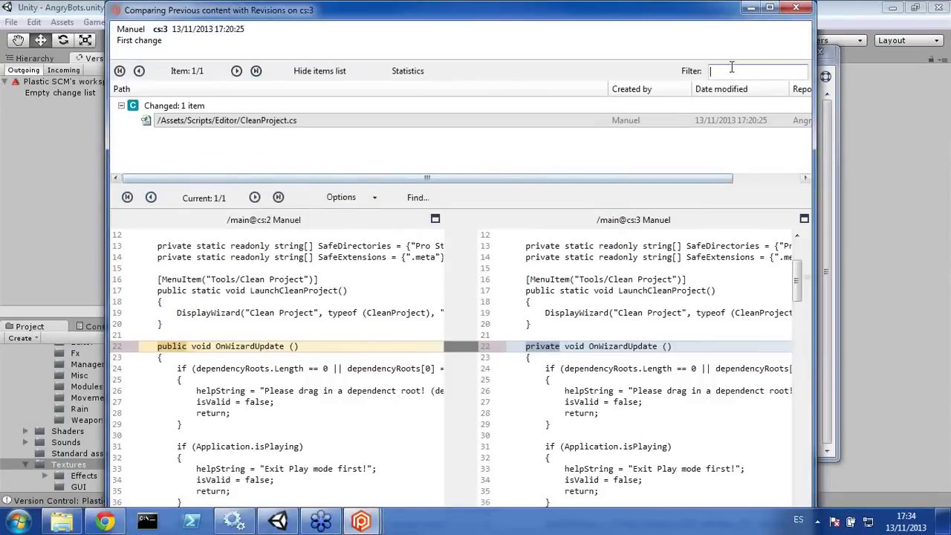
{"action": "left_click", "coordinate": [796, 8]}
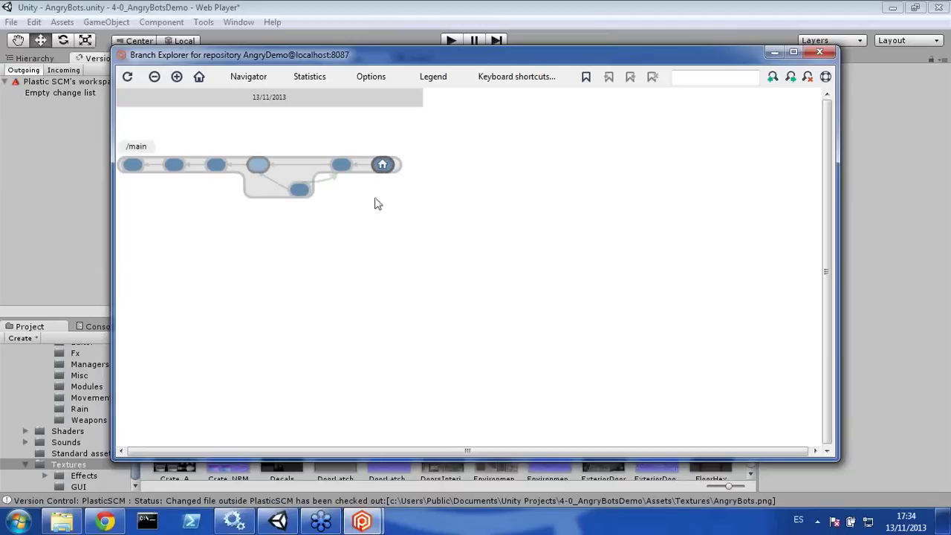
Step: Label changeset 6, the current head of /main, as BL000
{"action": "right_click", "coordinate": [382, 165]}
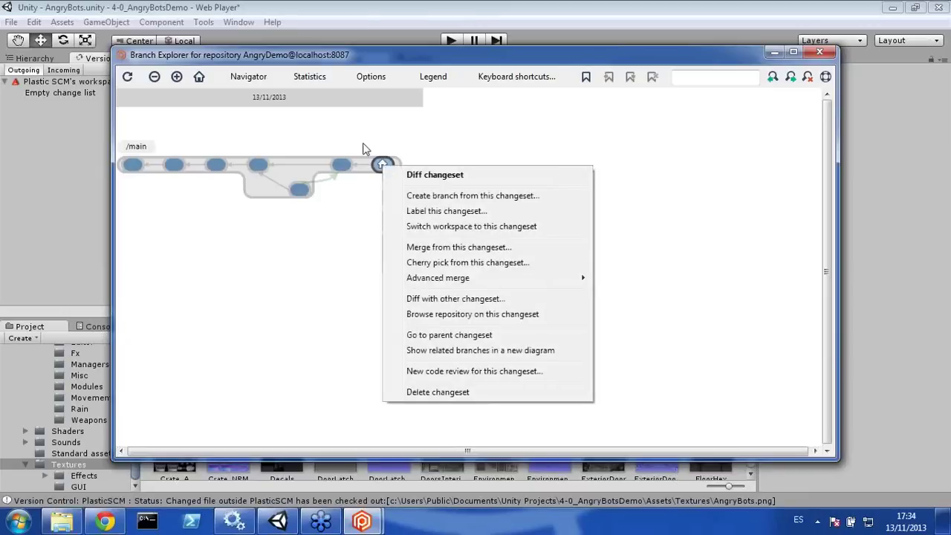
{"action": "left_click", "coordinate": [420, 214]}
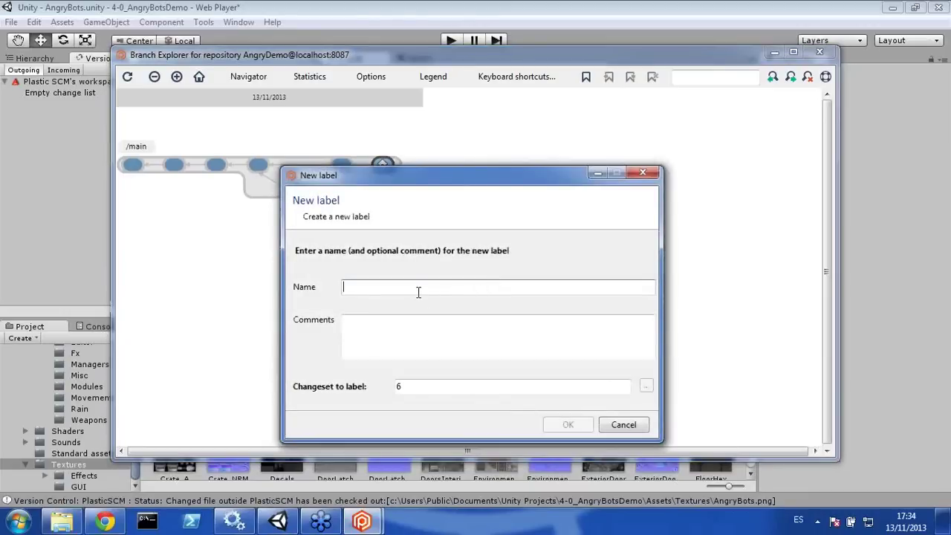
{"action": "type", "text": "Bl000"}
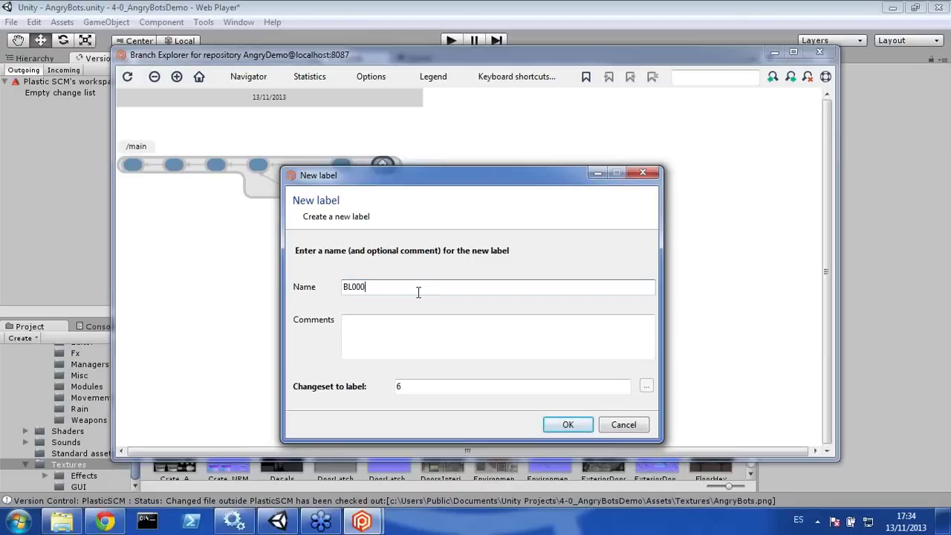
{"action": "left_click", "coordinate": [568, 424]}
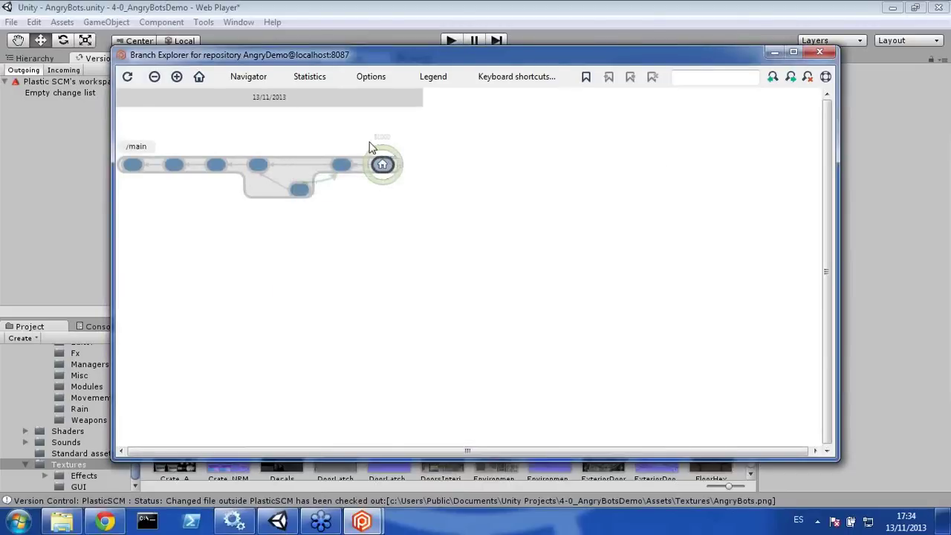
Step: Create a child branch named task001 from changeset 6 on /main without switching the workspace to it
{"action": "mouse_move", "coordinate": [384, 177]}
{"action": "right_click", "coordinate": [382, 164]}
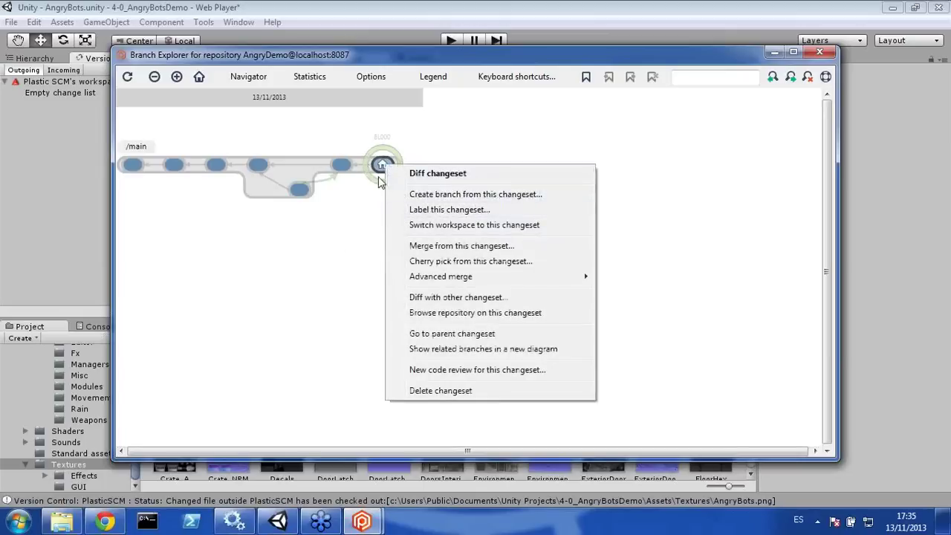
{"action": "left_click", "coordinate": [450, 196]}
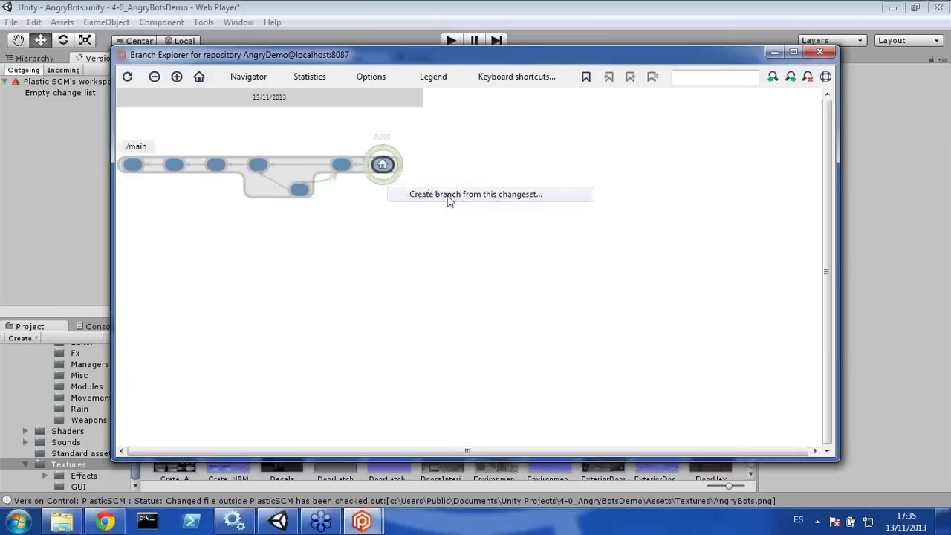
{"action": "type", "text": "task001"}
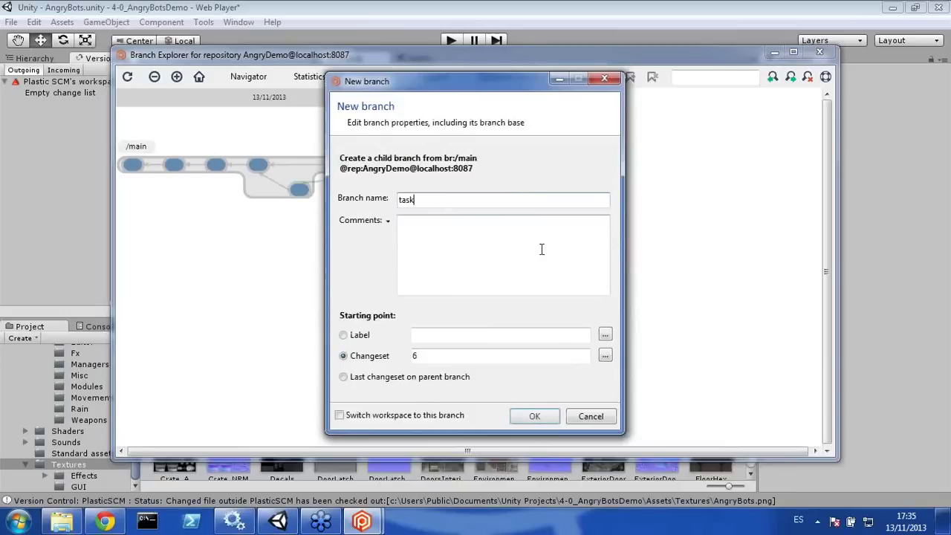
{"action": "left_click", "coordinate": [534, 418]}
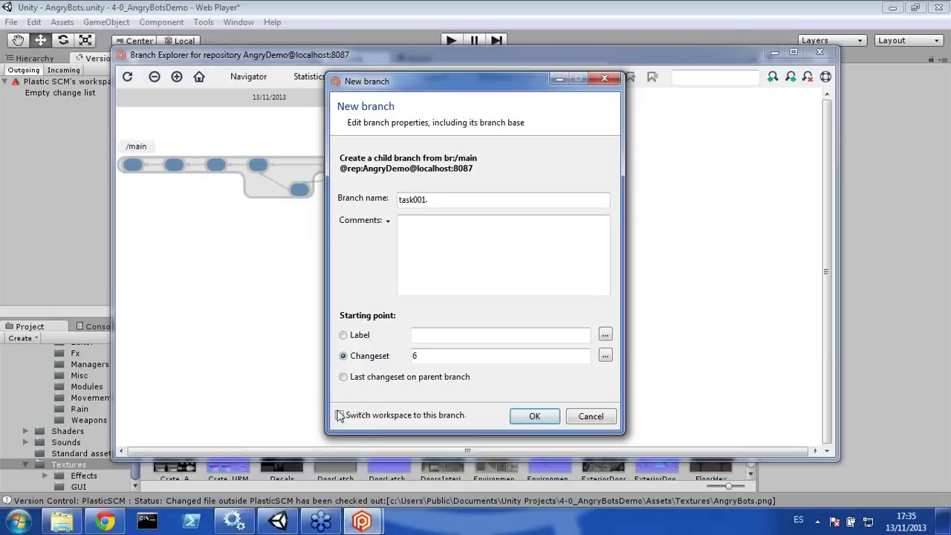
{"action": "left_click", "coordinate": [533, 418]}
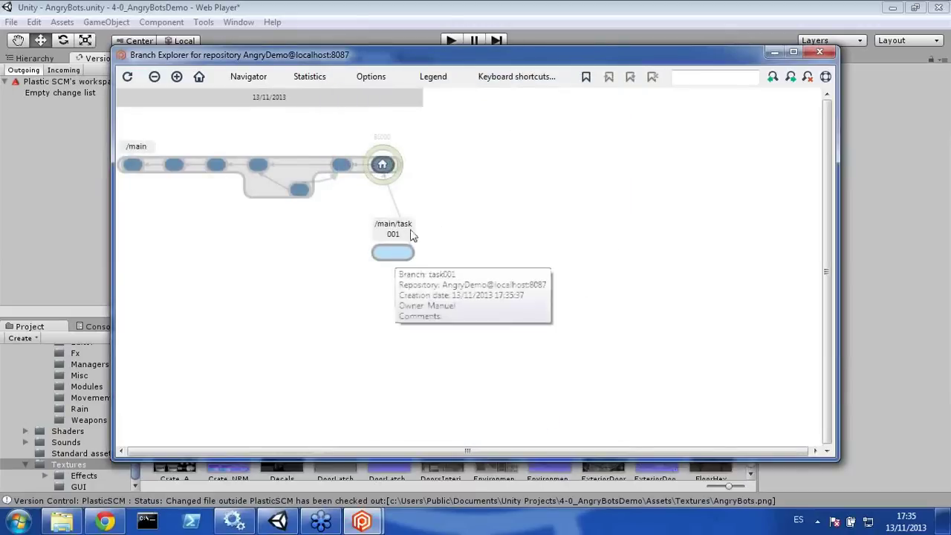
Step: Switch the workspace to the /main/task001 branch and confirm the workspace configuration change
{"action": "right_click", "coordinate": [397, 260]}
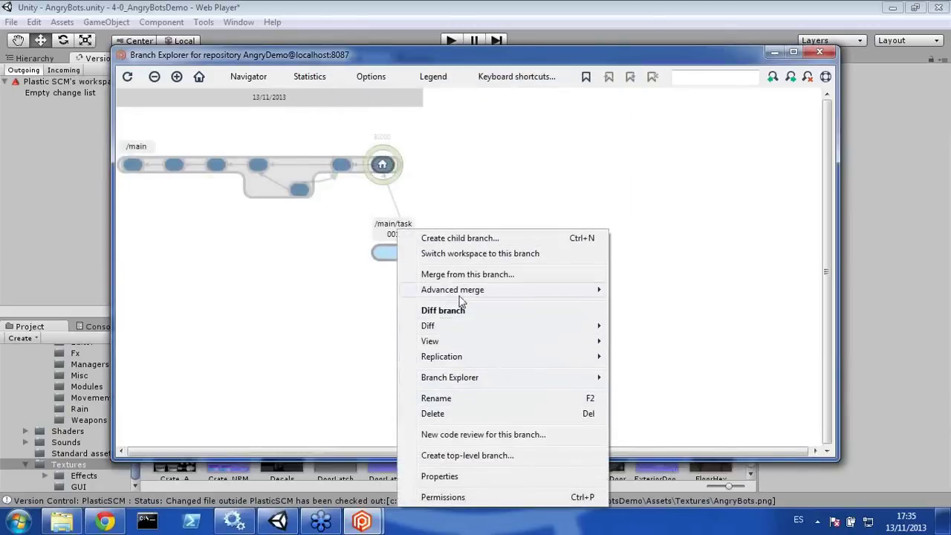
{"action": "left_click", "coordinate": [446, 256]}
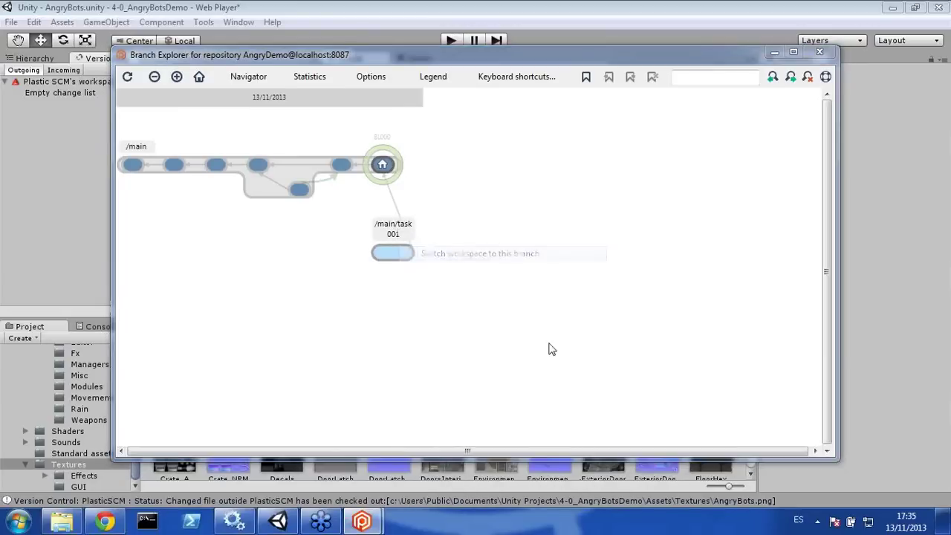
{"action": "left_click", "coordinate": [520, 308]}
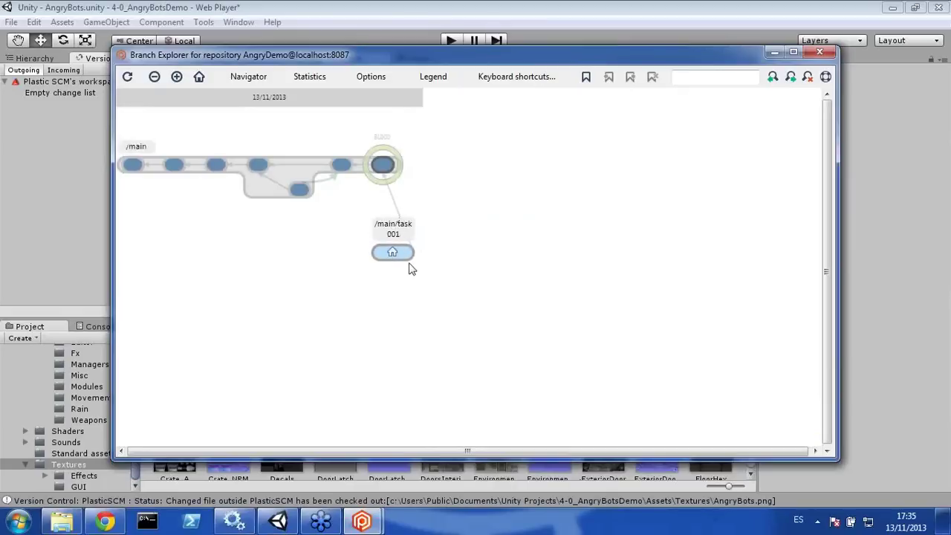
Step: Return to Unity and open CleanProject.cs from Assets/Scripts/Editor in the external text editor
{"action": "left_click", "coordinate": [392, 476]}
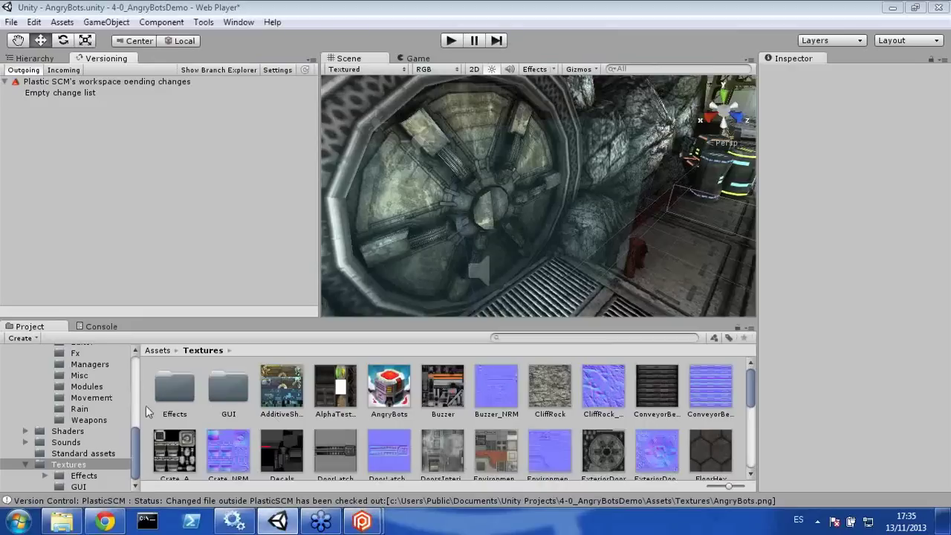
{"action": "scroll", "coordinate": [121, 427], "scroll_direction": "up", "scroll_amount": 4}
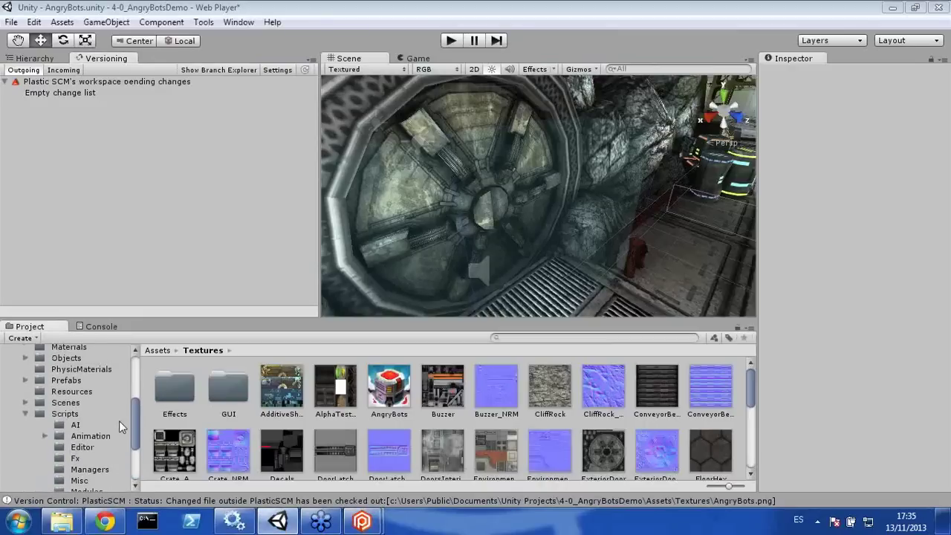
{"action": "left_click", "coordinate": [83, 448]}
{"action": "left_click", "coordinate": [182, 394]}
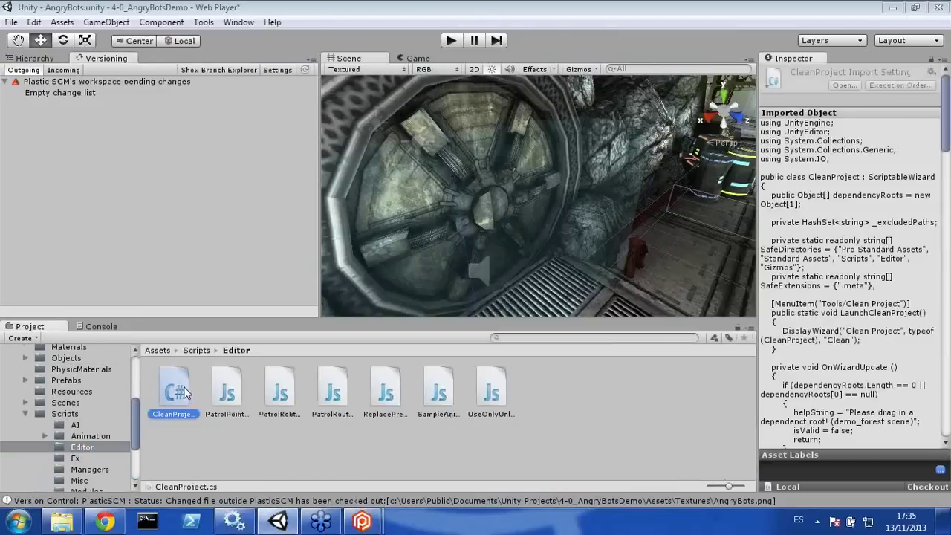
{"action": "right_click", "coordinate": [175, 394]}
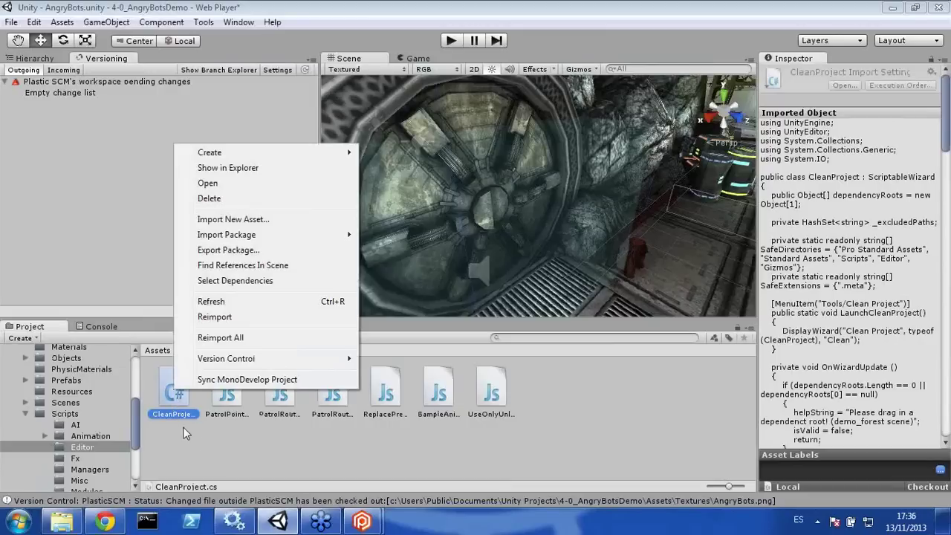
{"action": "left_click", "coordinate": [185, 433]}
{"action": "left_click", "coordinate": [176, 394]}
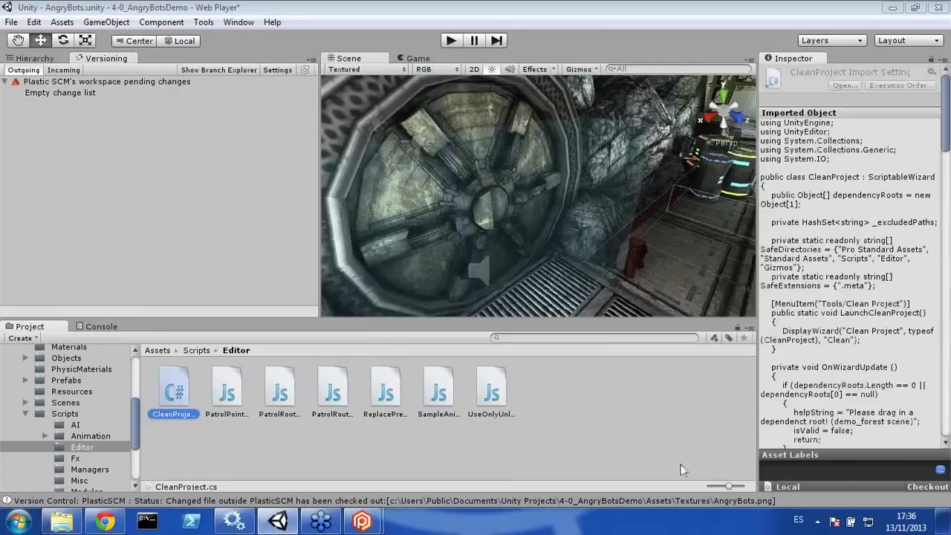
{"action": "double_click", "coordinate": [176, 394]}
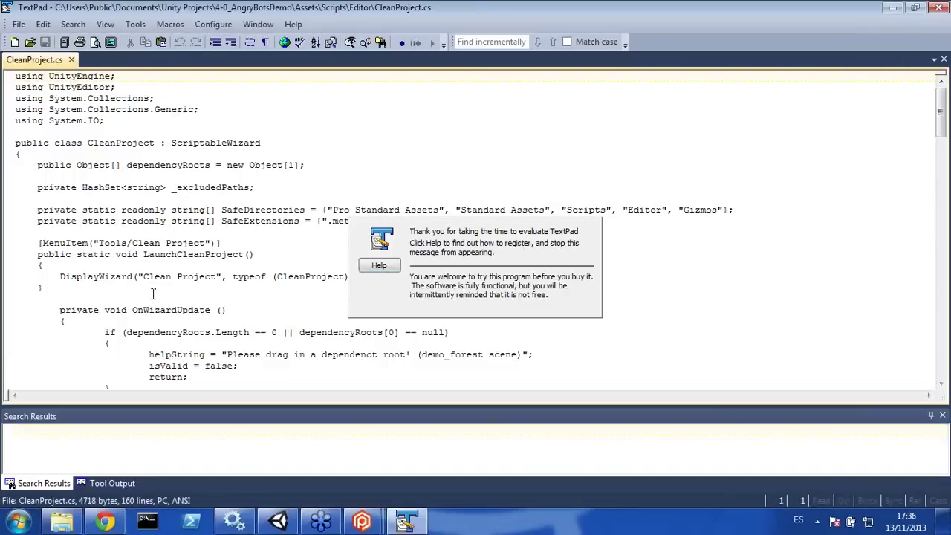
Step: Change the access modifier of the CleanProject class to internal, save the script and close the text editor
{"action": "left_click", "coordinate": [58, 295]}
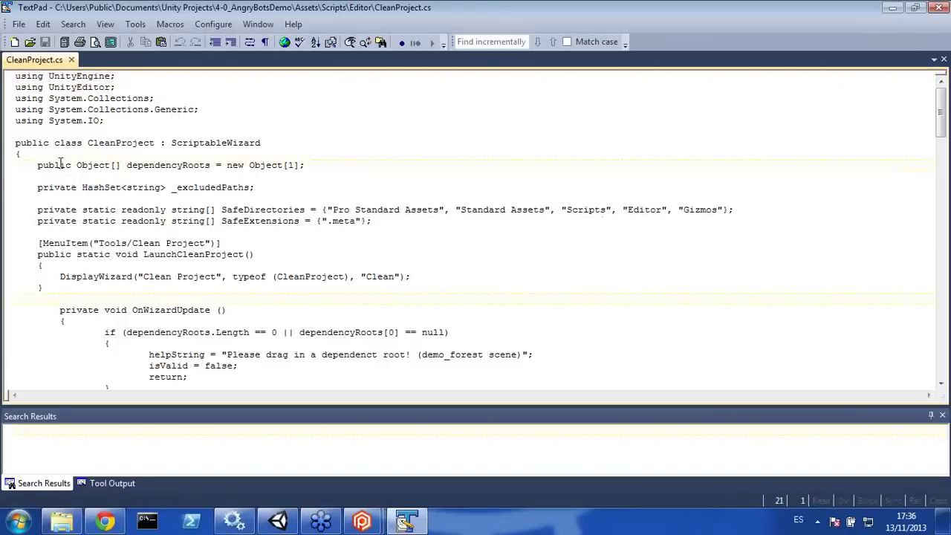
{"action": "double_click", "coordinate": [68, 166]}
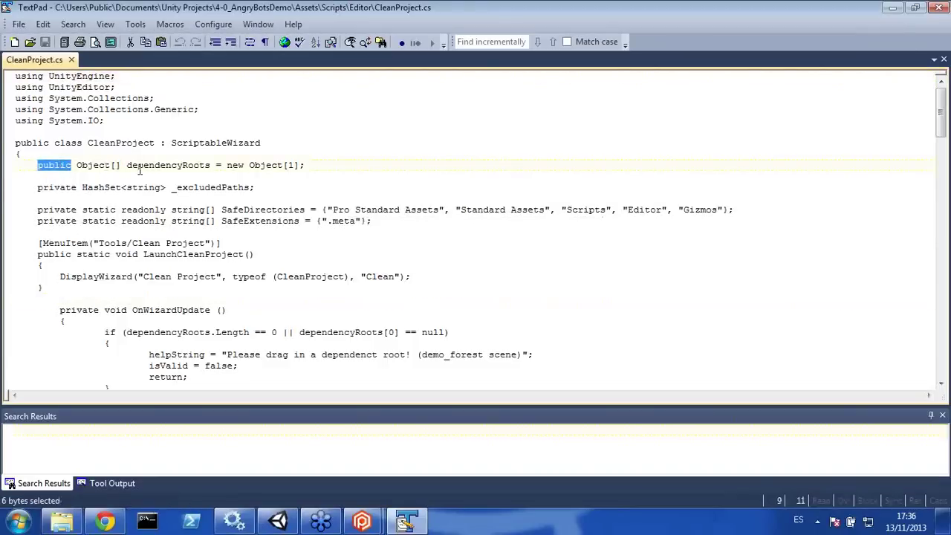
{"action": "double_click", "coordinate": [32, 143]}
{"action": "type", "text": "p"}
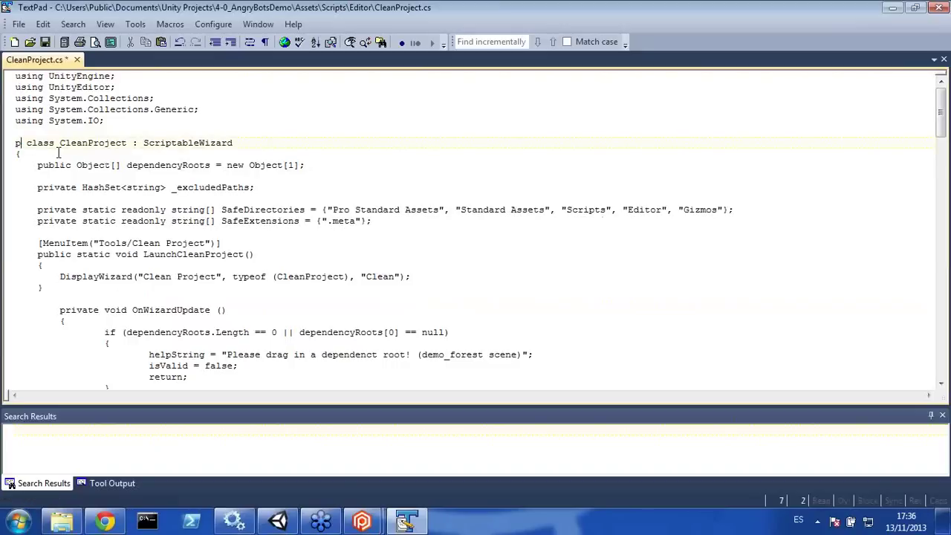
{"action": "key", "text": "BackSpace"}
{"action": "type", "text": "internal"}
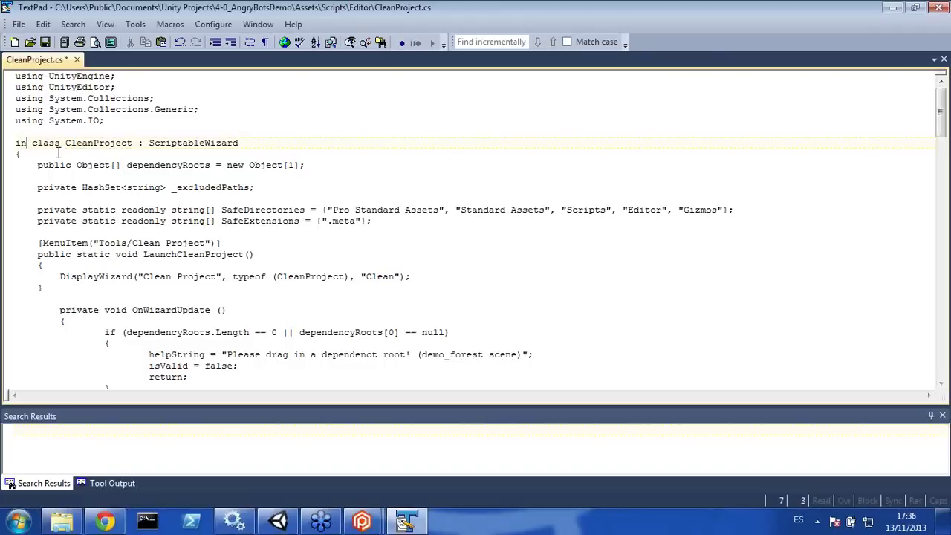
{"action": "key", "text": "ctrl+s"}
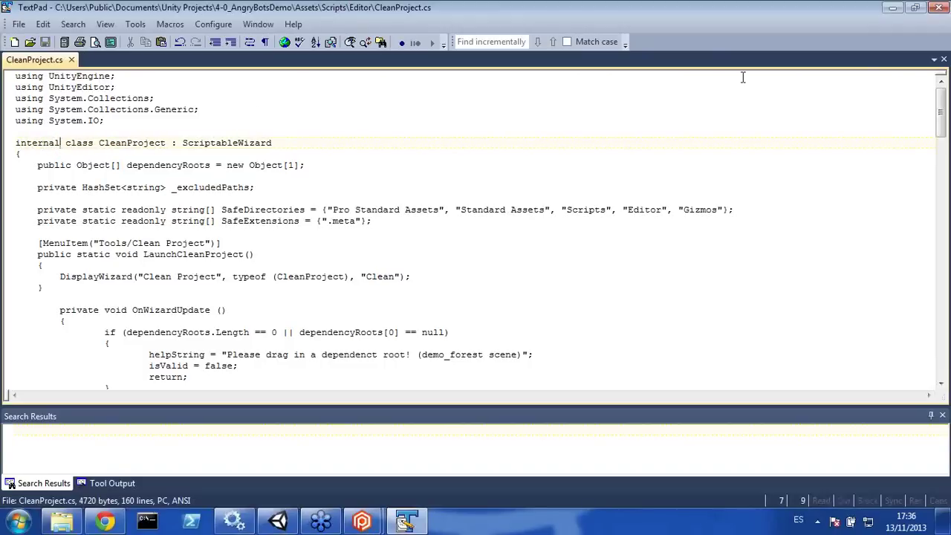
{"action": "left_click", "coordinate": [933, 9]}
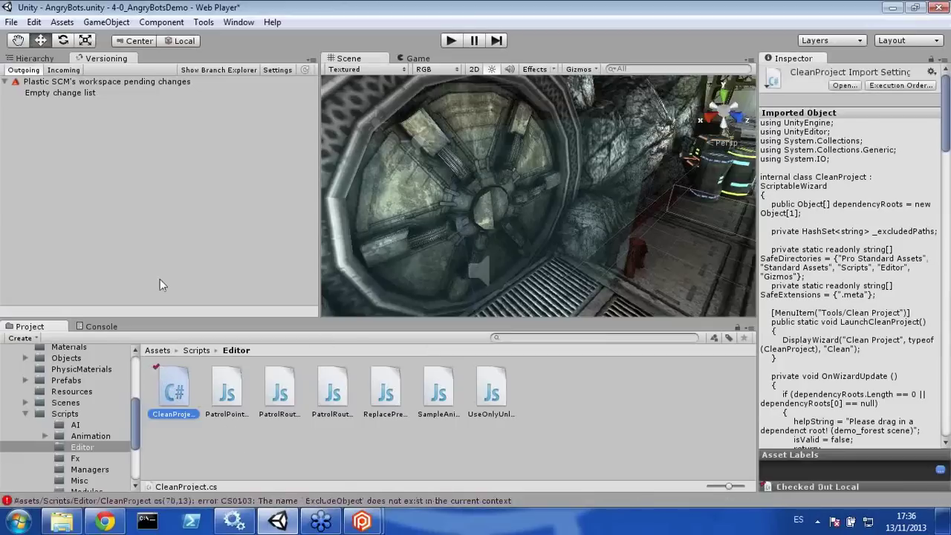
Step: Refresh the outgoing changes and submit CleanProject.cs with its .meta file using the description "Change in a branch"
{"action": "left_click", "coordinate": [304, 68]}
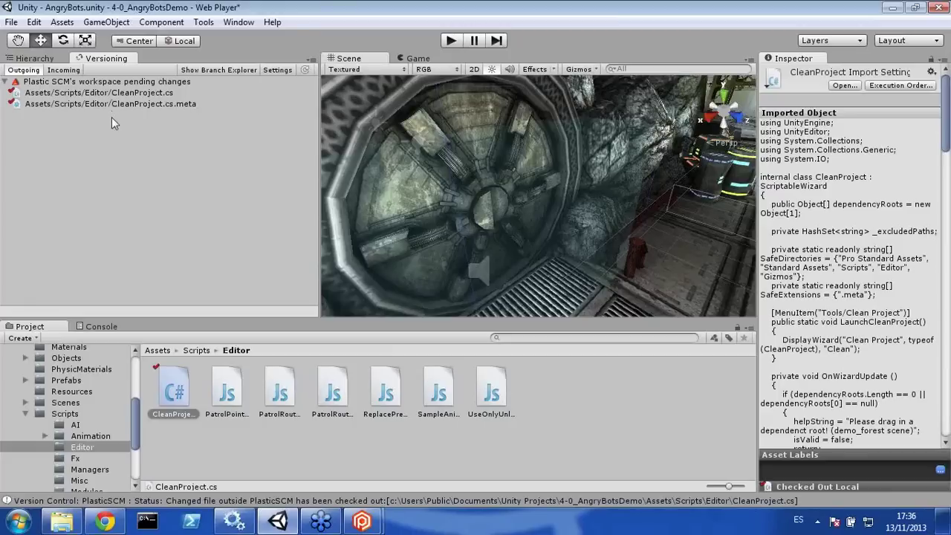
{"action": "right_click", "coordinate": [97, 87]}
{"action": "left_click", "coordinate": [132, 92]}
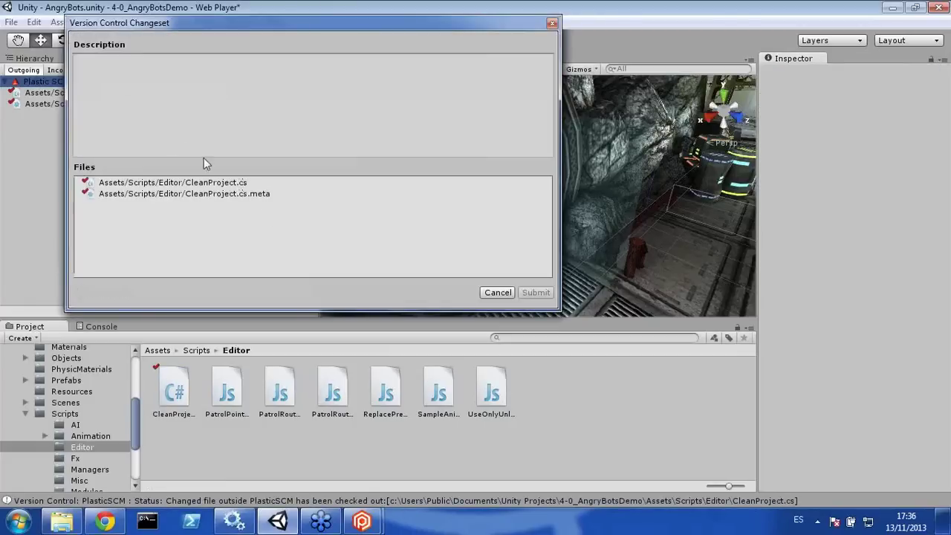
{"action": "type", "text": "Change in a branch"}
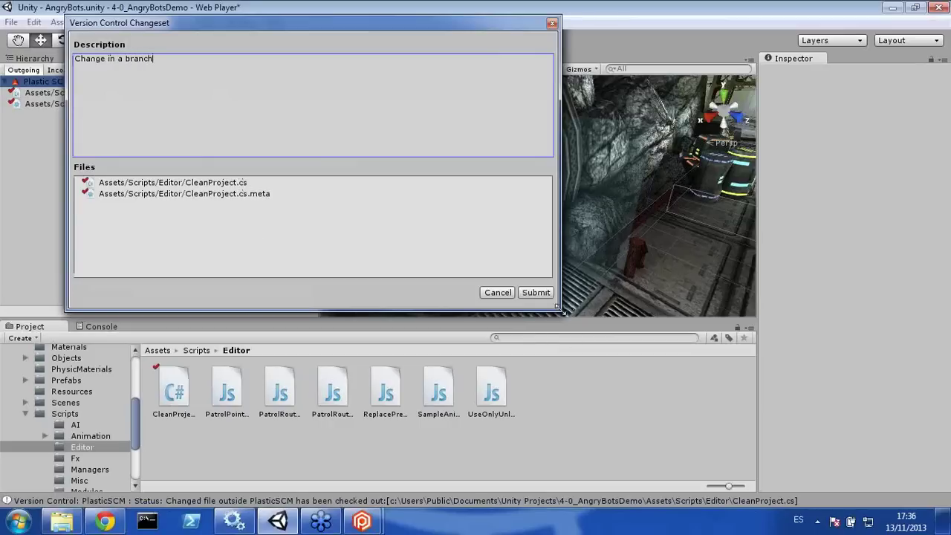
{"action": "left_click", "coordinate": [537, 293]}
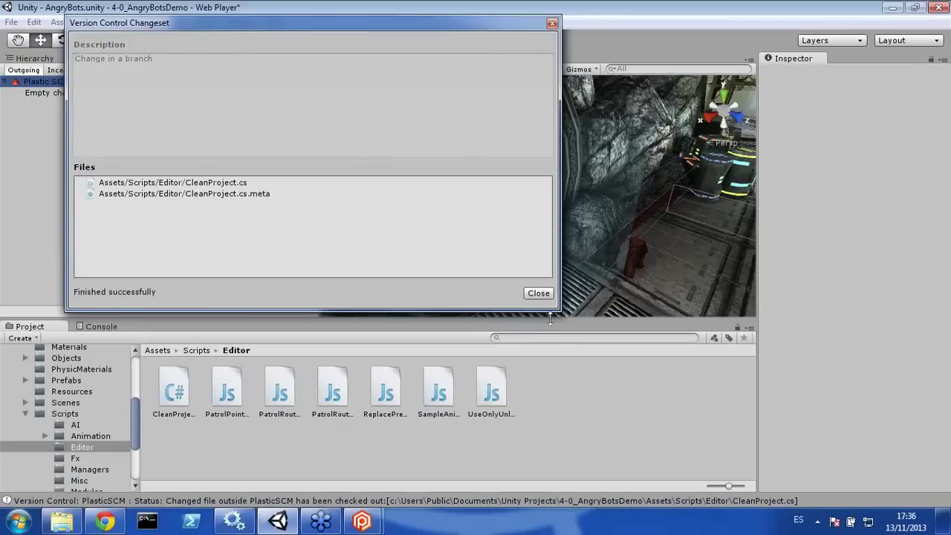
{"action": "left_click", "coordinate": [539, 294]}
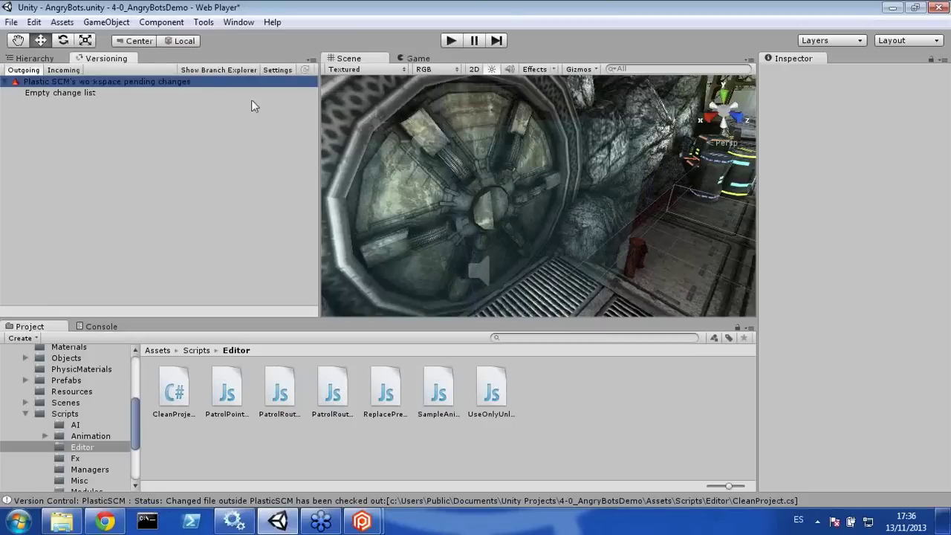
Step: Open the Branch Explorer from Unity and switch the workspace back to the /main branch
{"action": "left_click", "coordinate": [219, 70]}
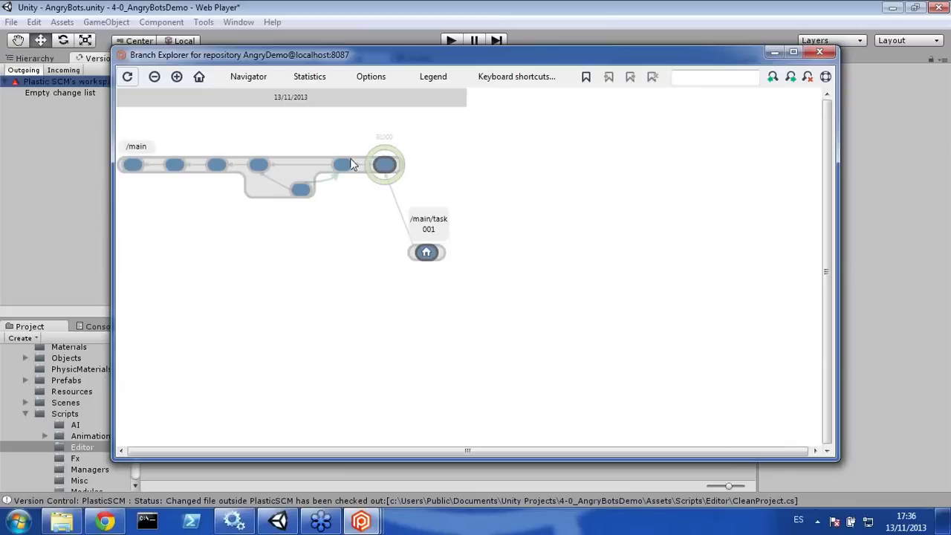
{"action": "right_click", "coordinate": [314, 158]}
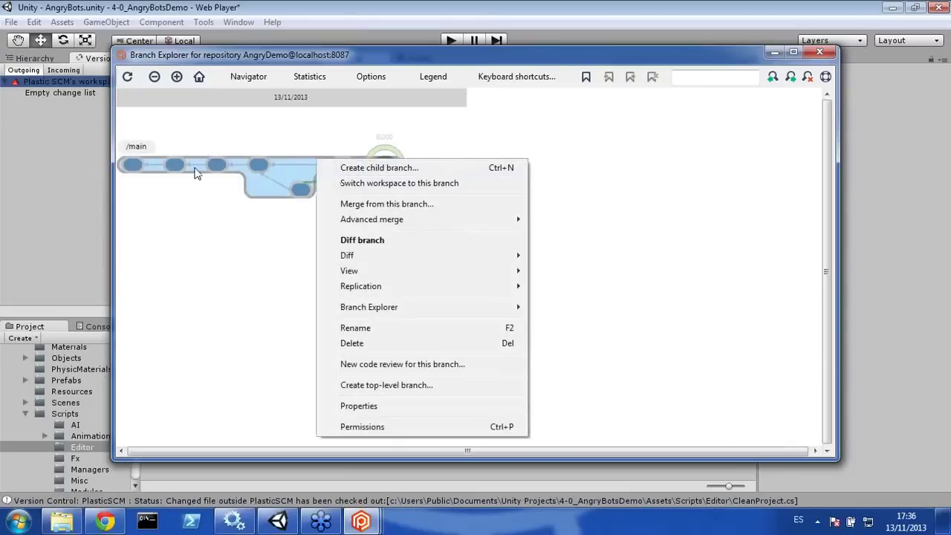
{"action": "left_click", "coordinate": [346, 183]}
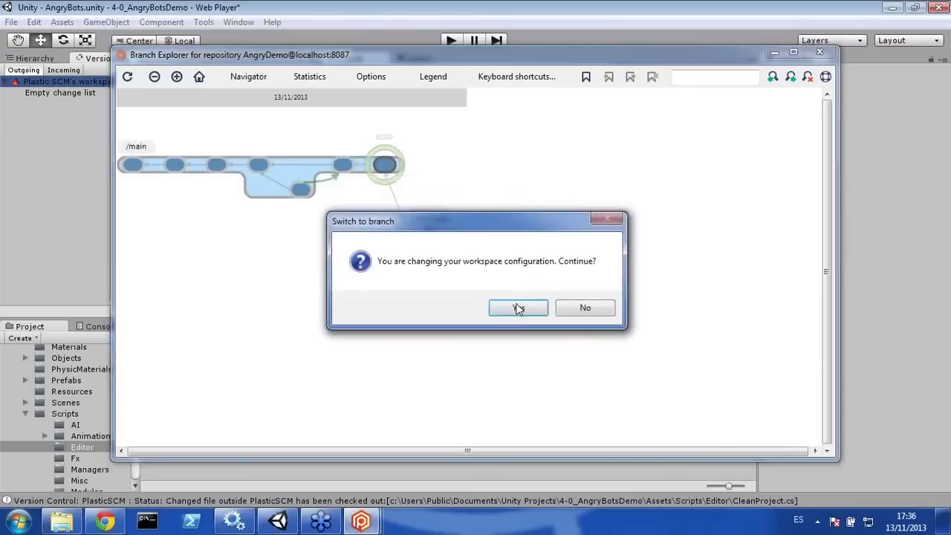
{"action": "left_click", "coordinate": [520, 312]}
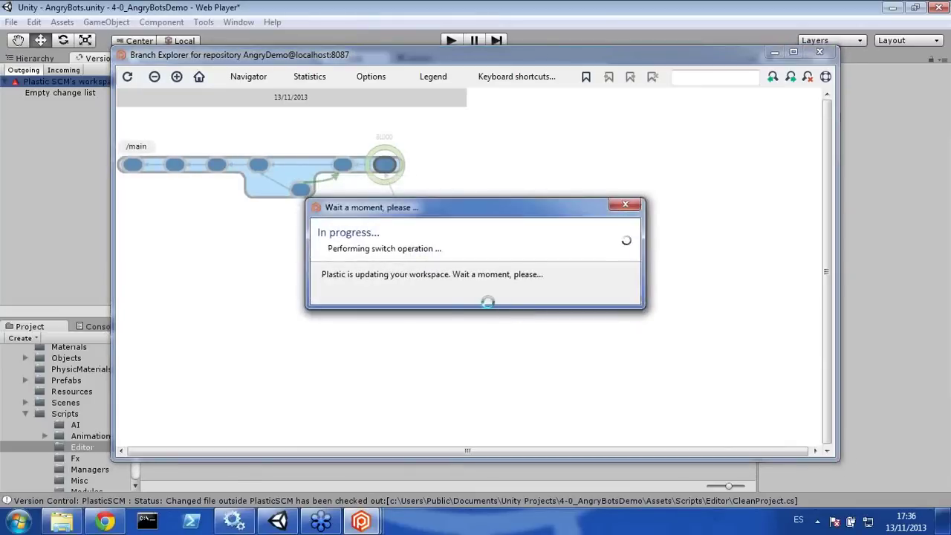
Step: Reopen CleanProject.cs from Unity, change the CleanProject class's access modifier to private, save the script and close the editor
{"action": "left_click", "coordinate": [39, 220]}
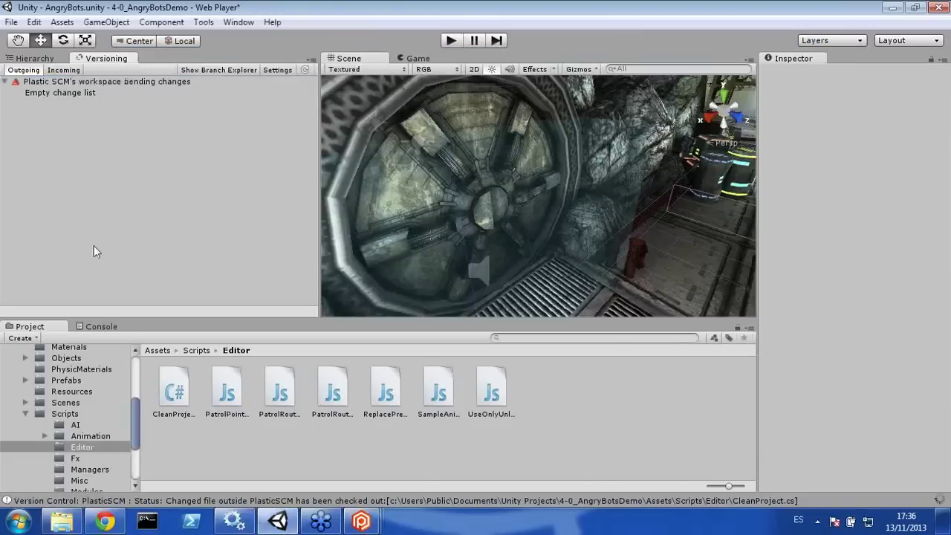
{"action": "left_click", "coordinate": [170, 390]}
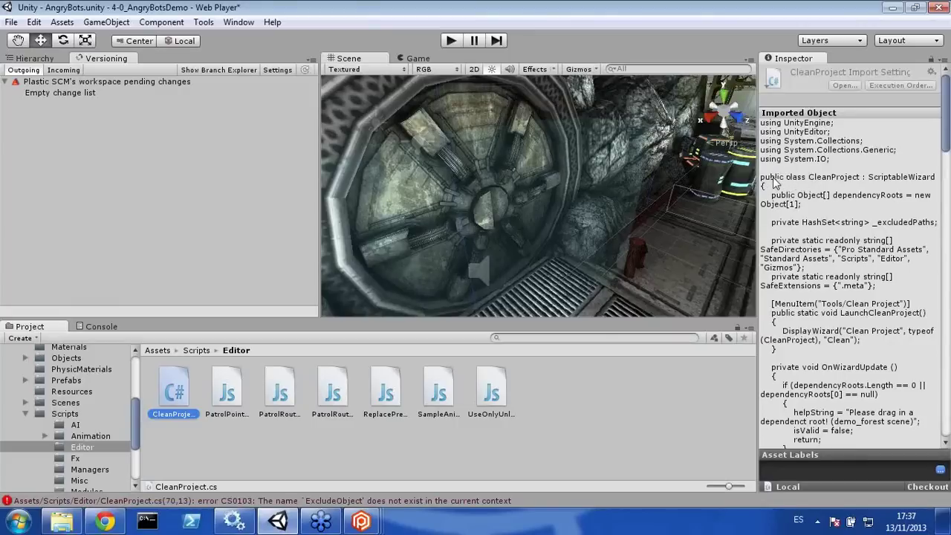
{"action": "double_click", "coordinate": [179, 391]}
{"action": "double_click", "coordinate": [31, 146]}
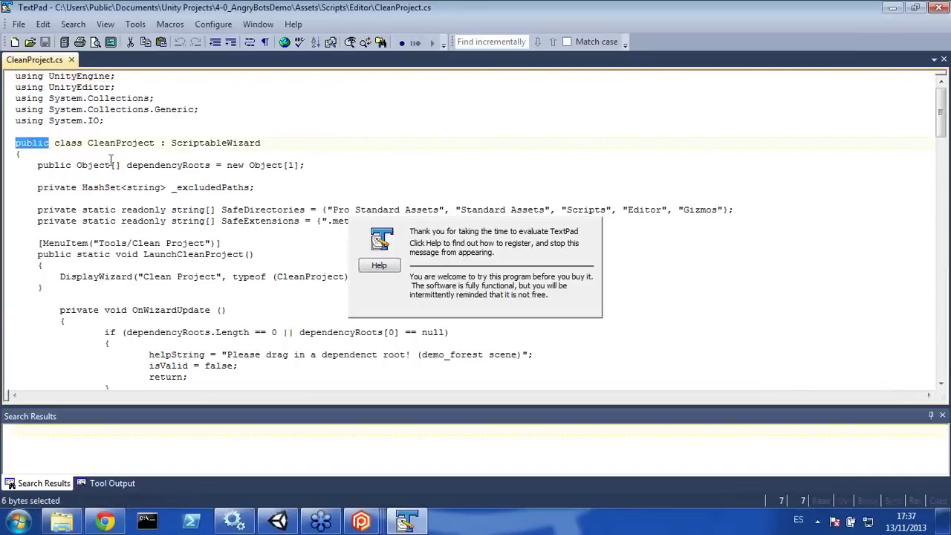
{"action": "type", "text": "pri"}
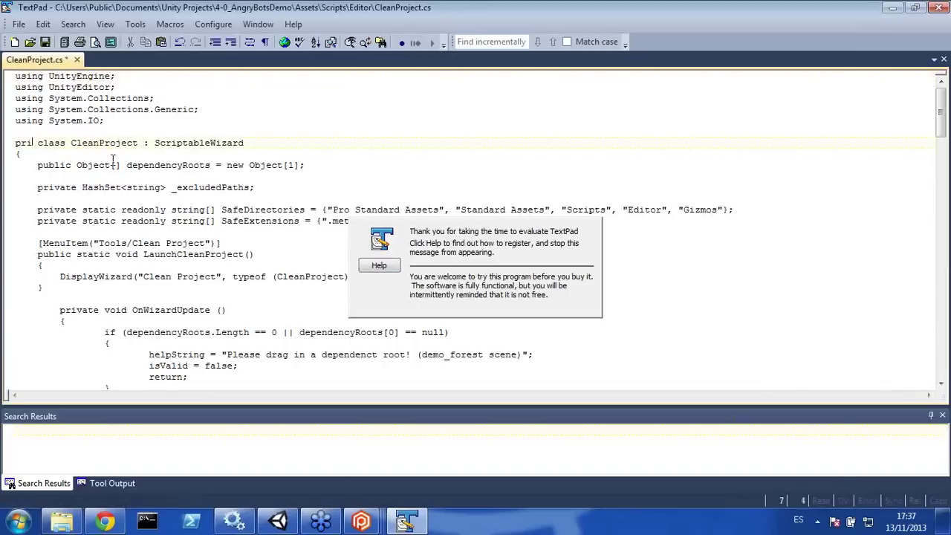
{"action": "type", "text": "vate"}
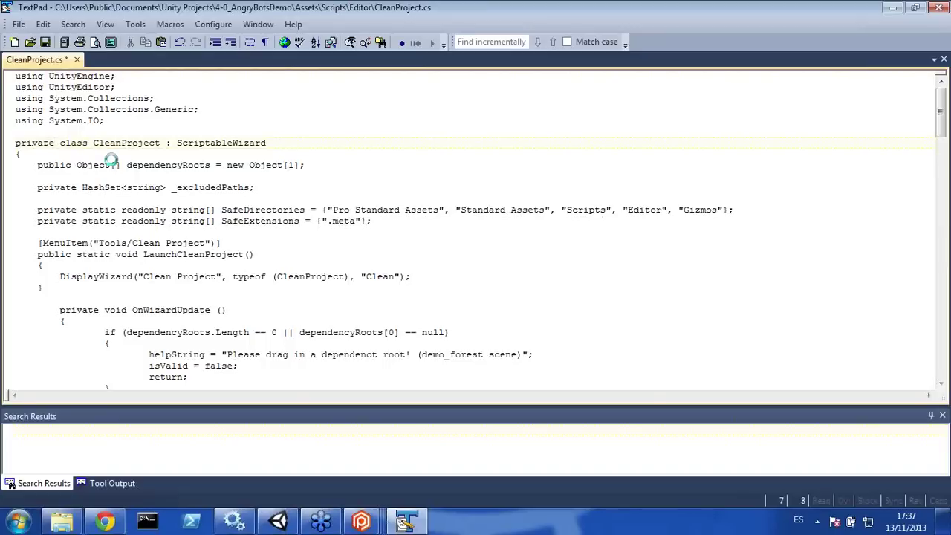
{"action": "key", "text": "ctrl+s"}
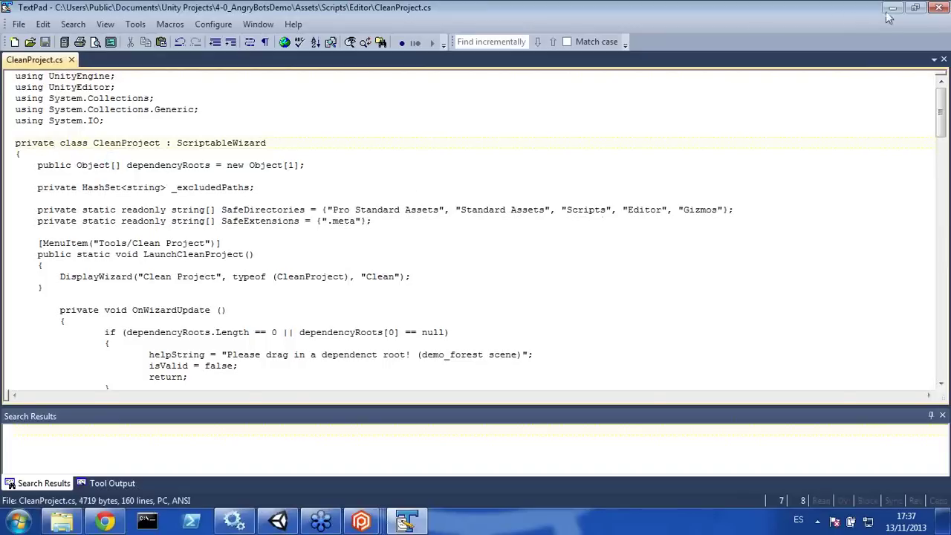
{"action": "key", "text": "alt+F4"}
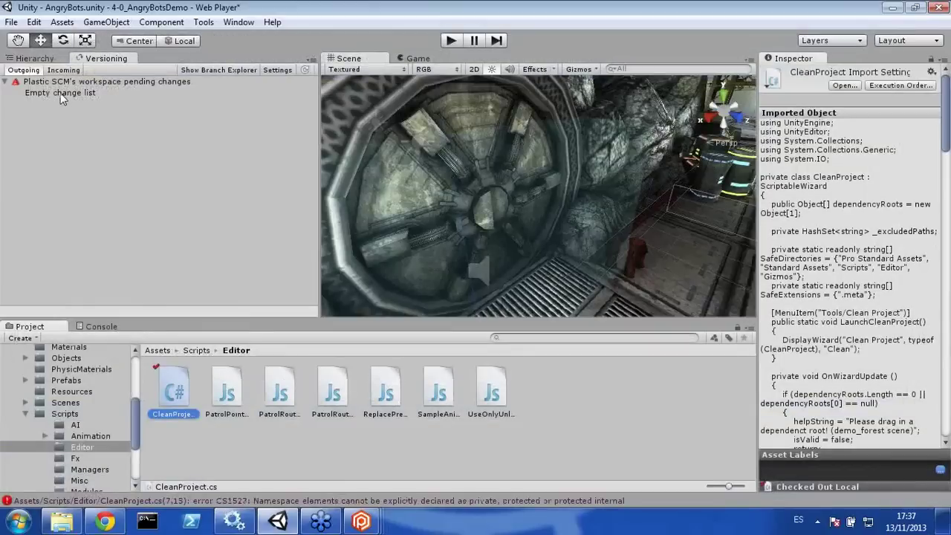
Step: Refresh and submit the outgoing CleanProject.cs and .meta changes with the description "Now private", and bring the Branch Explorer back up
{"action": "left_click", "coordinate": [305, 69]}
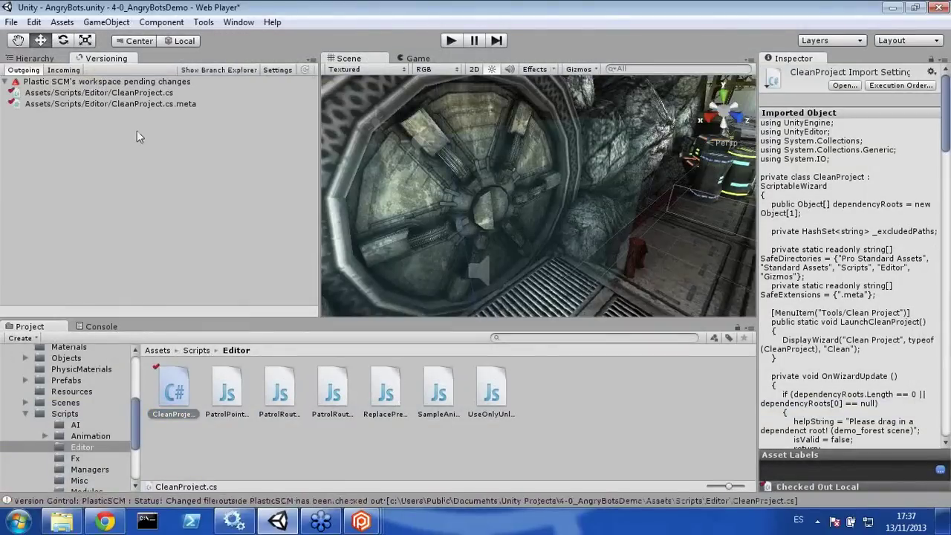
{"action": "right_click", "coordinate": [59, 83]}
{"action": "left_click", "coordinate": [104, 92]}
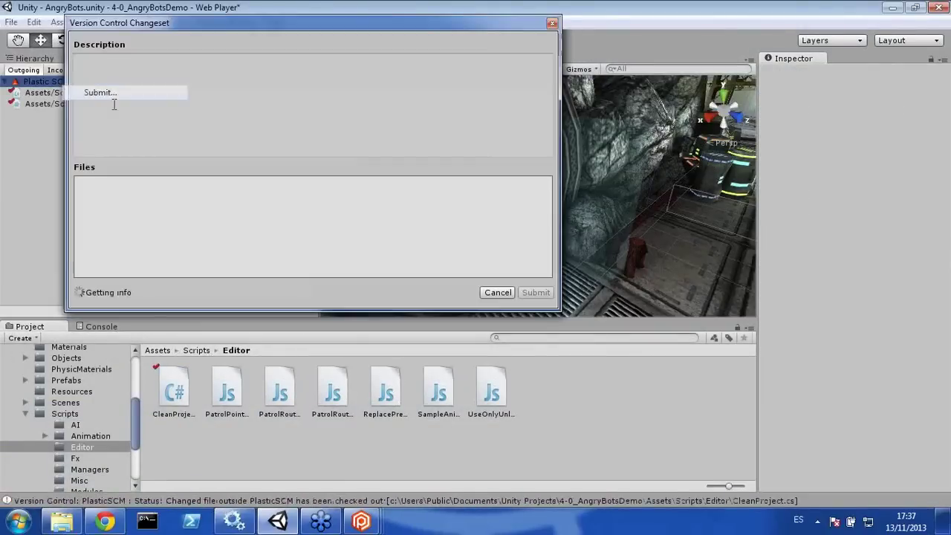
{"action": "left_click", "coordinate": [197, 107]}
{"action": "type", "text": "Now private"}
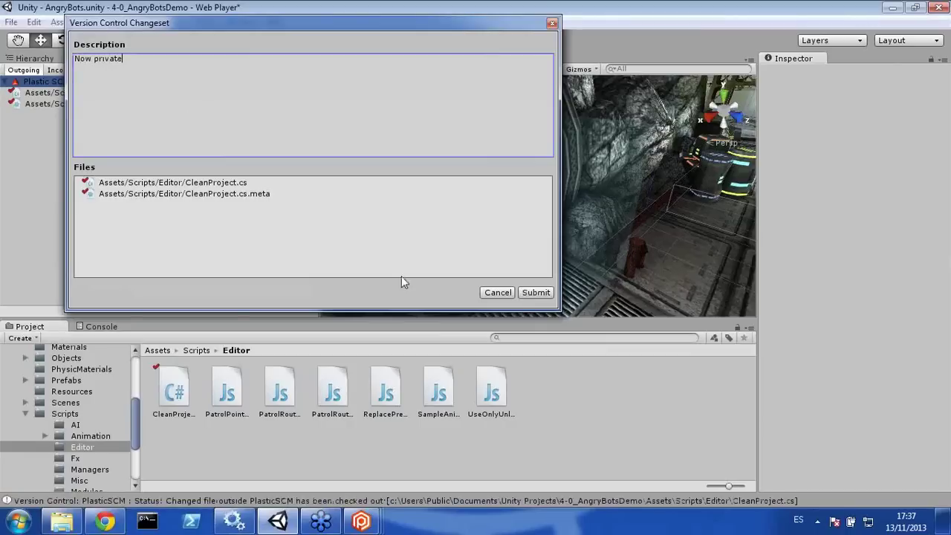
{"action": "left_click", "coordinate": [533, 293]}
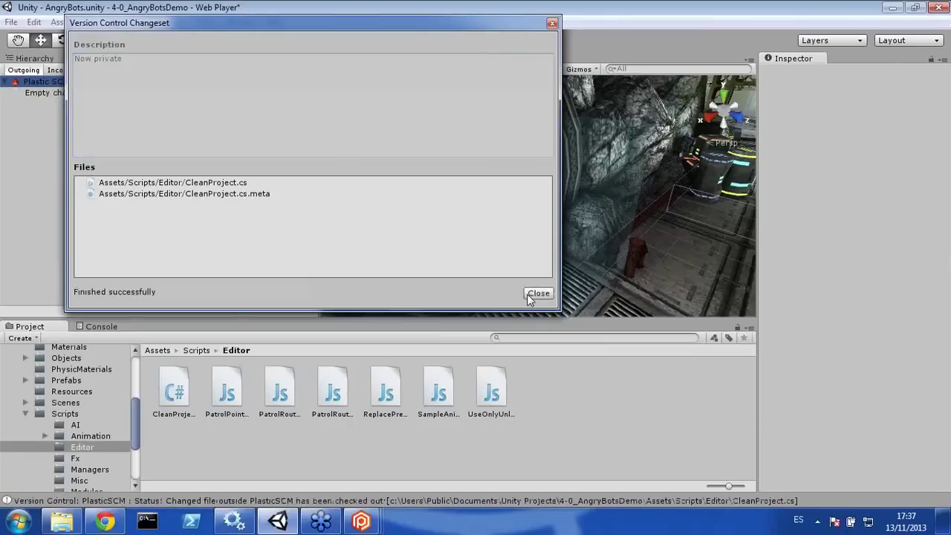
{"action": "left_click", "coordinate": [538, 293]}
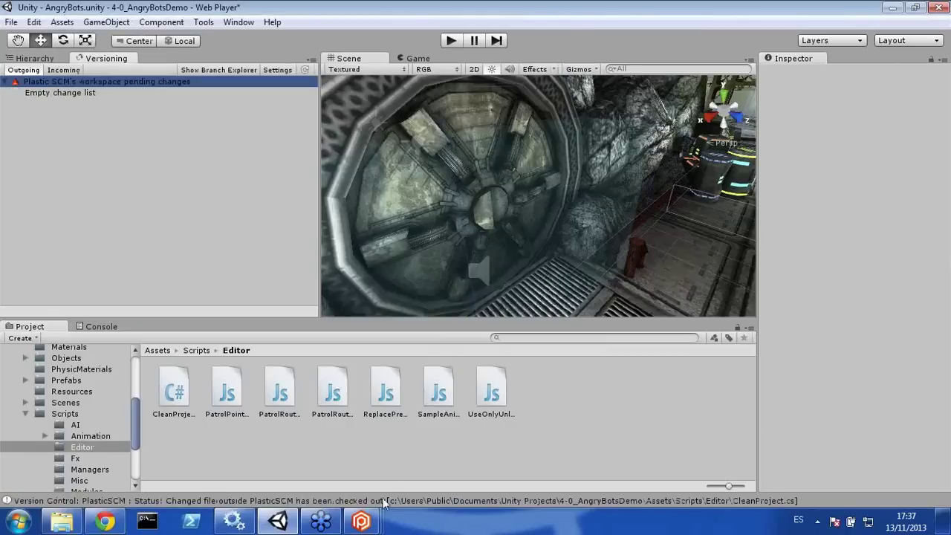
{"action": "mouse_move", "coordinate": [362, 523]}
{"action": "left_click", "coordinate": [494, 442]}
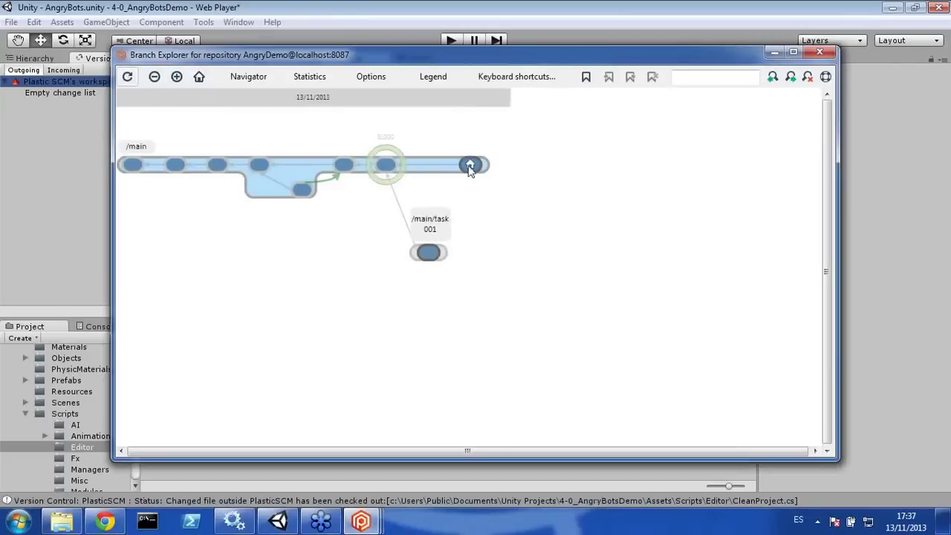
Step: Compare the latest /main changeset and the /main/task001 changeset with their previous content
{"action": "left_click", "coordinate": [469, 165]}
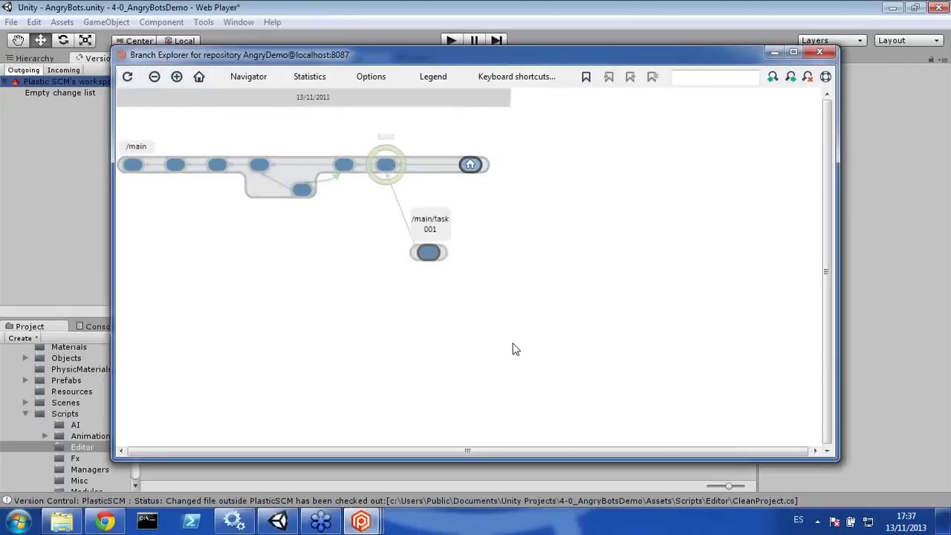
{"action": "right_click", "coordinate": [470, 164]}
{"action": "left_click", "coordinate": [509, 233]}
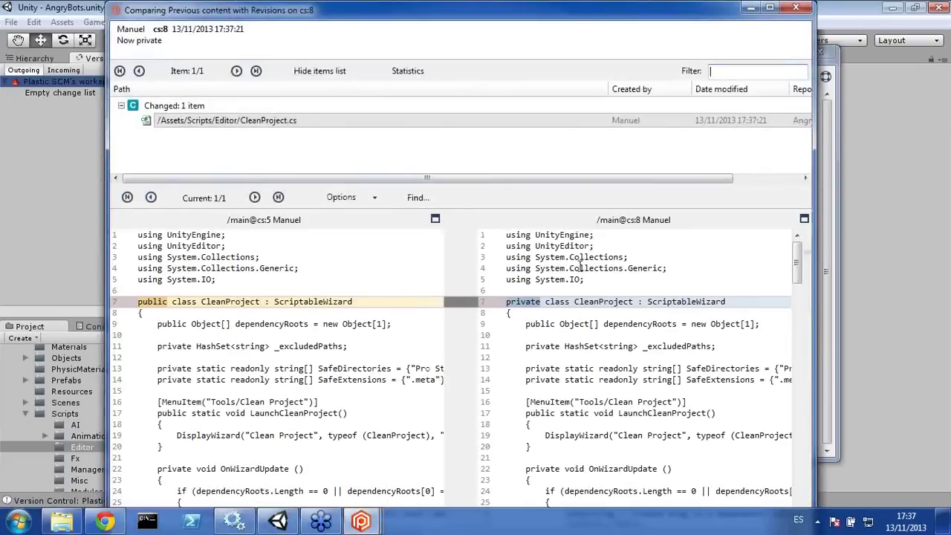
{"action": "left_click", "coordinate": [796, 9]}
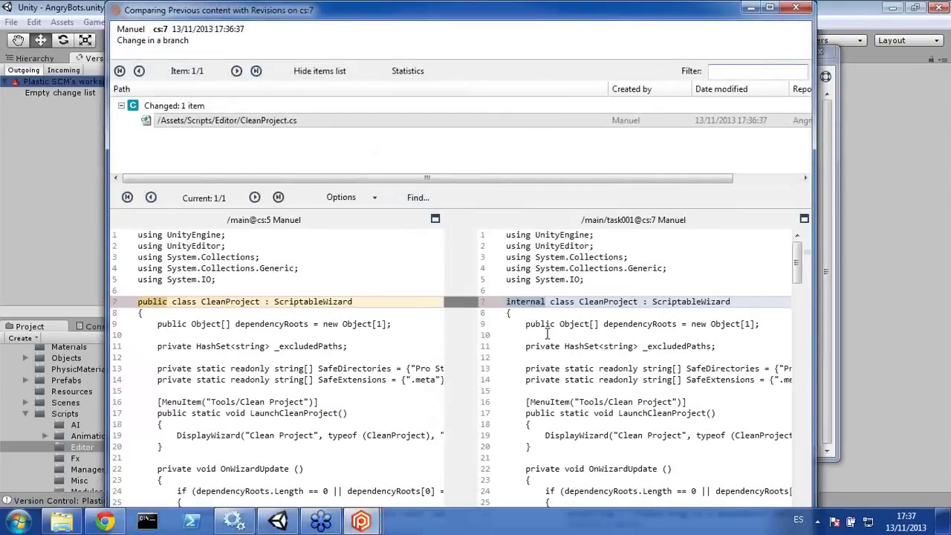
{"action": "left_click", "coordinate": [796, 9]}
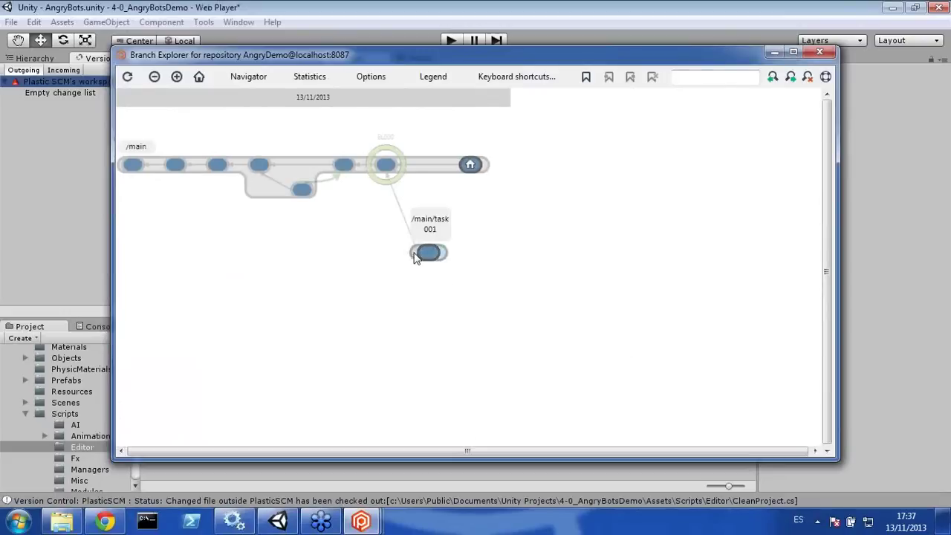
Step: Switch the workspace to the /main/task001 branch and accept the workspace configuration change
{"action": "right_click", "coordinate": [411, 257]}
{"action": "left_click", "coordinate": [453, 254]}
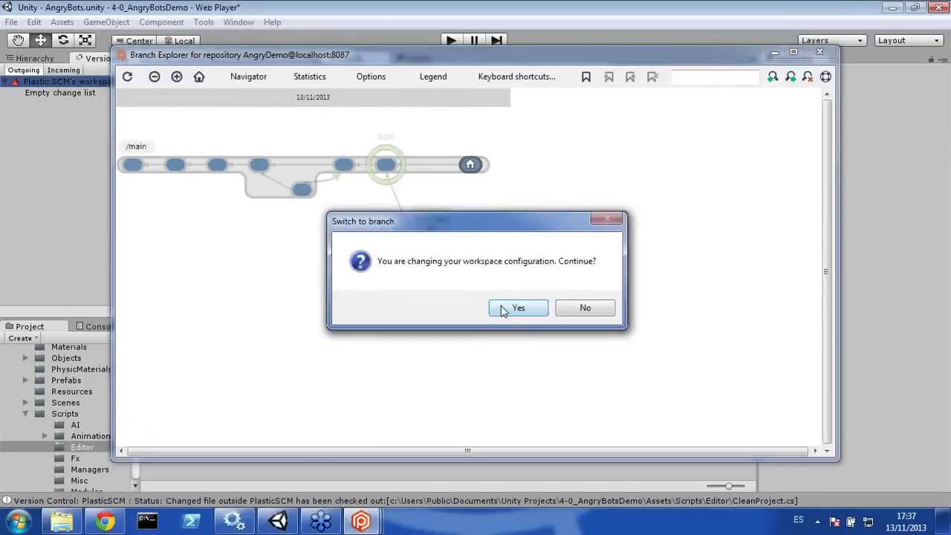
{"action": "key", "text": "Return"}
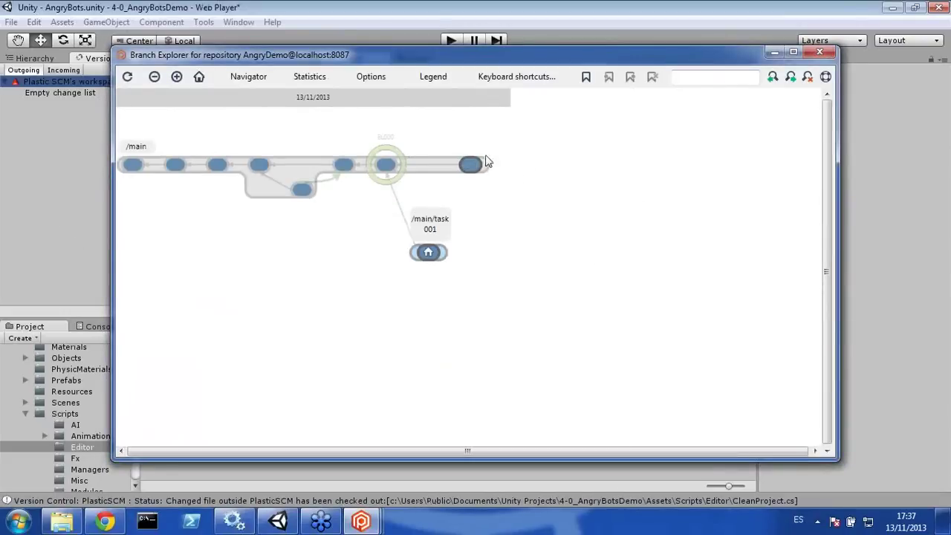
Step: Switch to Unity, show the CleanProject script's source in the Inspector and widen the Inspector so the code lines fit
{"action": "left_click", "coordinate": [61, 196]}
{"action": "left_click", "coordinate": [174, 390]}
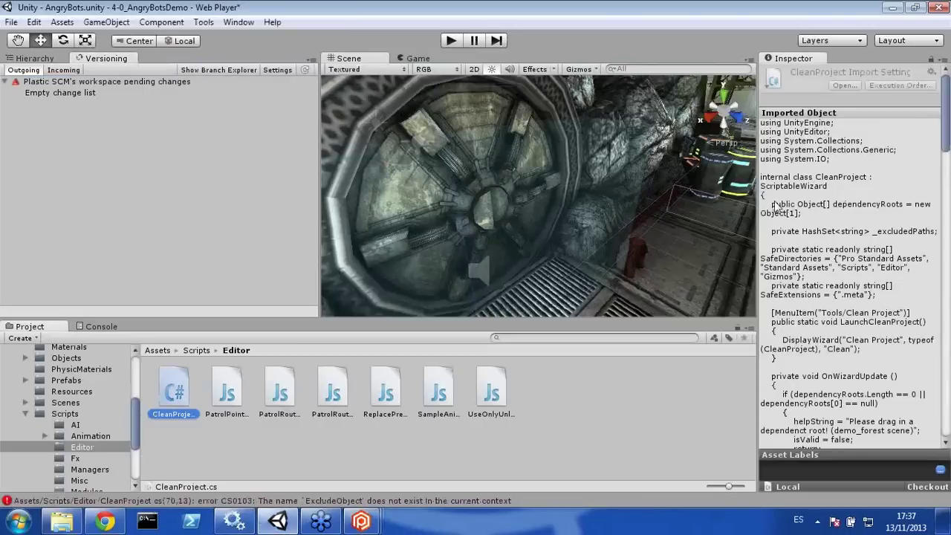
{"action": "left_click", "coordinate": [803, 185]}
{"action": "left_click_drag", "start_coordinate": [758, 178], "coordinate": [573, 160]}
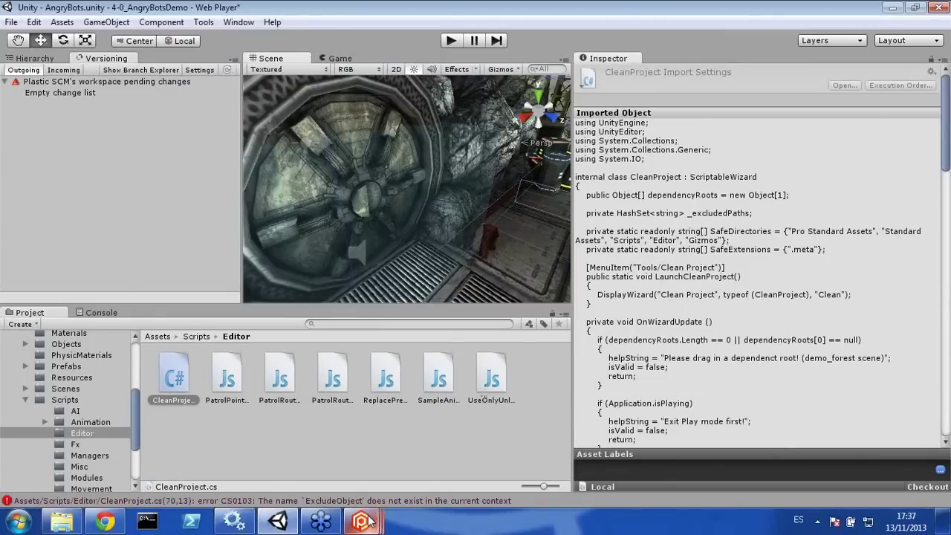
Step: Return to the Branch Explorer and switch the workspace back to the /main branch
{"action": "mouse_move", "coordinate": [362, 521]}
{"action": "left_click", "coordinate": [478, 456]}
{"action": "right_click", "coordinate": [430, 164]}
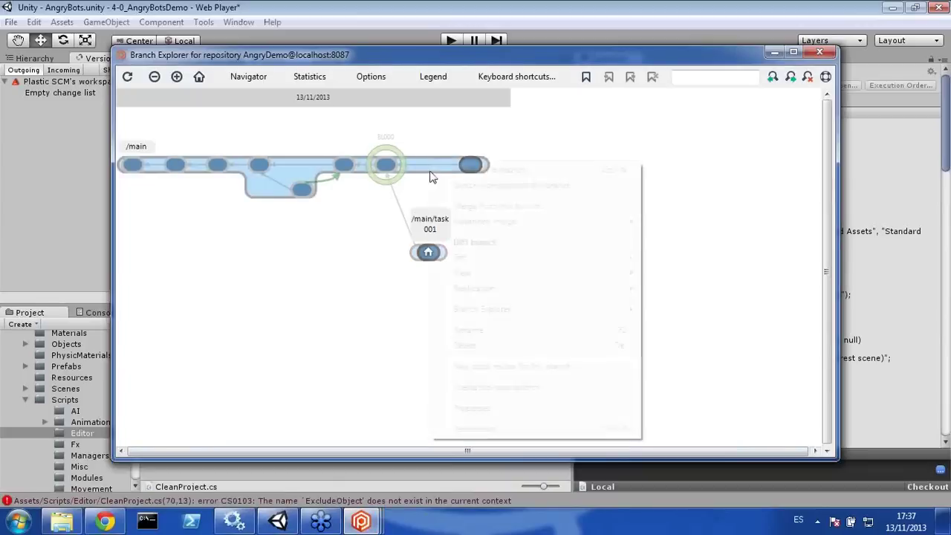
{"action": "left_click", "coordinate": [457, 185]}
{"action": "left_click", "coordinate": [499, 314]}
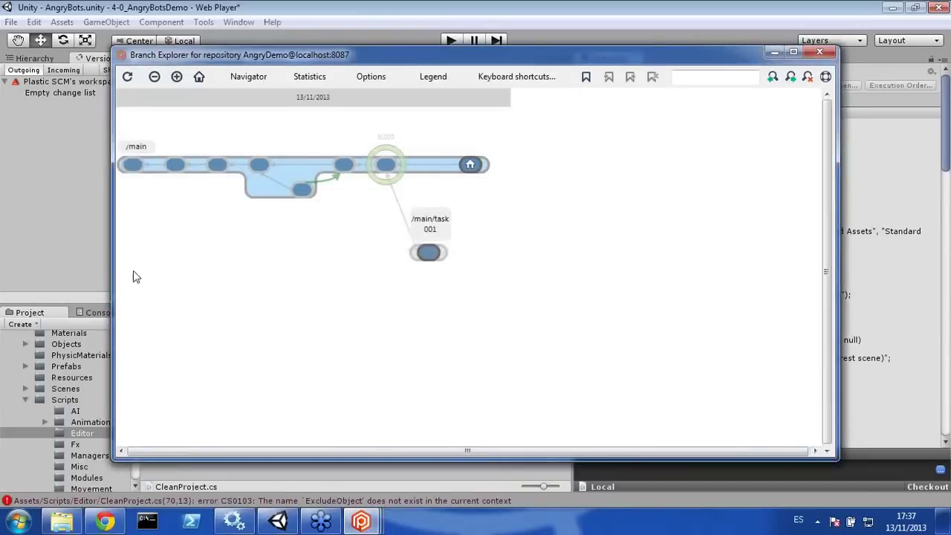
Step: Inspect the /main version of the CleanProject script in Unity and return to the Branch Explorer
{"action": "left_click", "coordinate": [67, 229]}
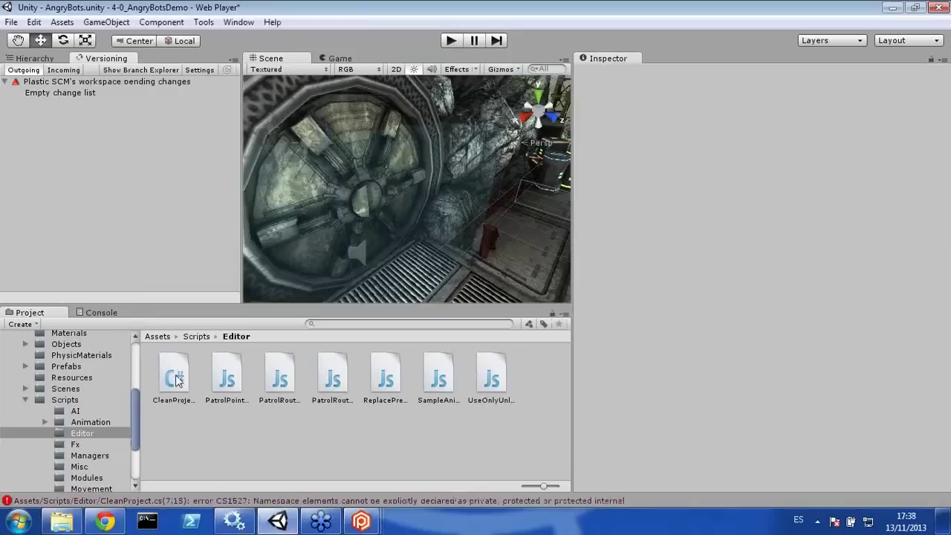
{"action": "left_click", "coordinate": [176, 378]}
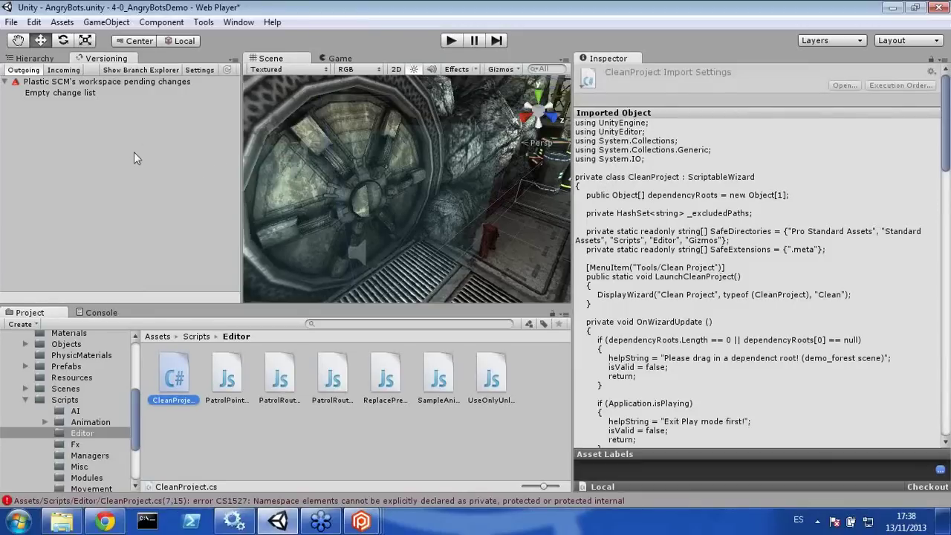
{"action": "mouse_move", "coordinate": [362, 522]}
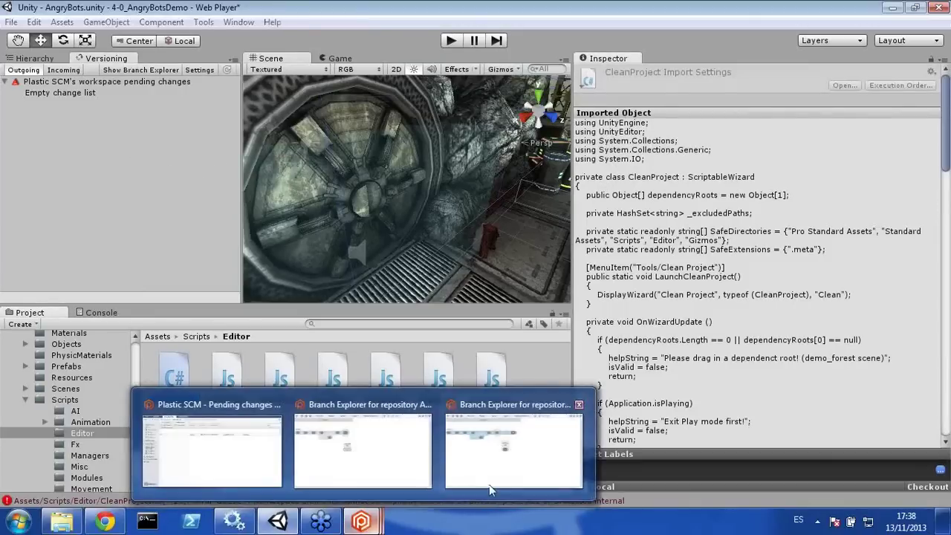
{"action": "left_click", "coordinate": [494, 484]}
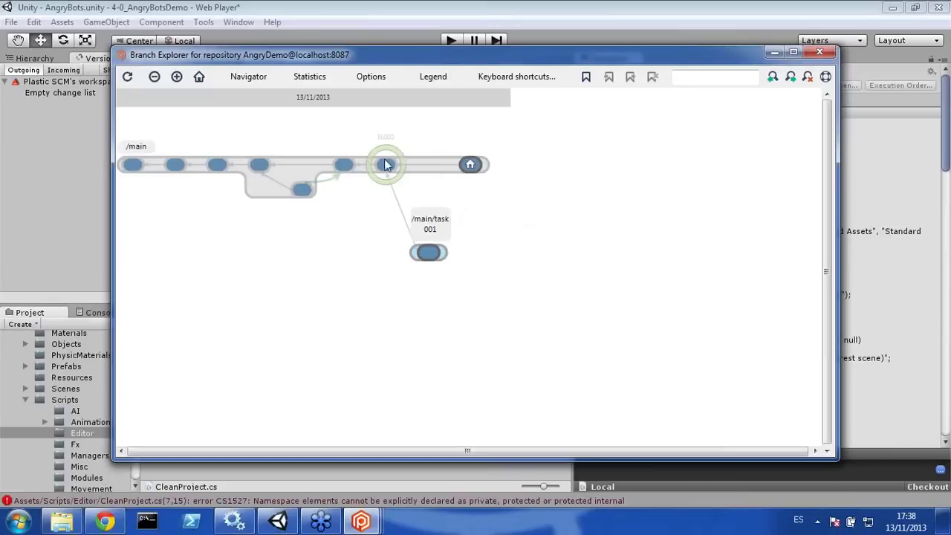
{"action": "mouse_move", "coordinate": [404, 167]}
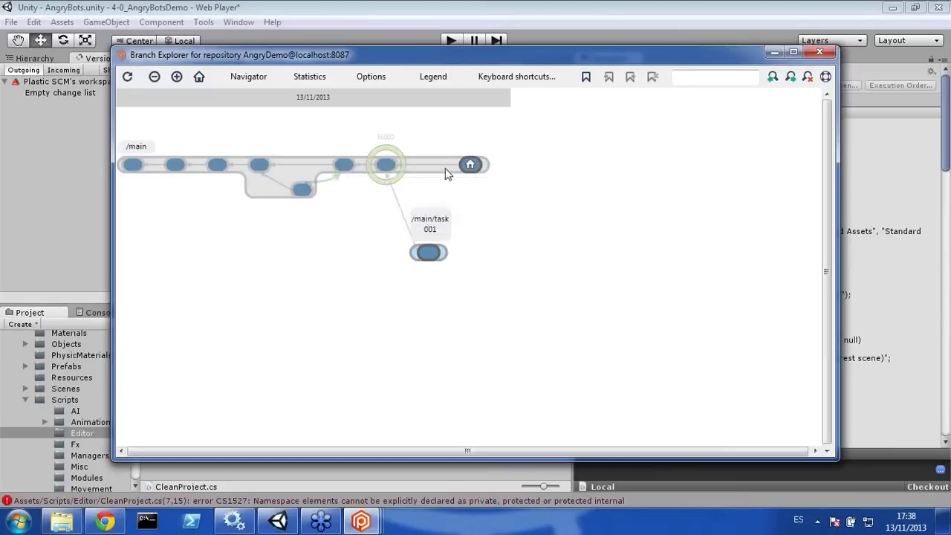
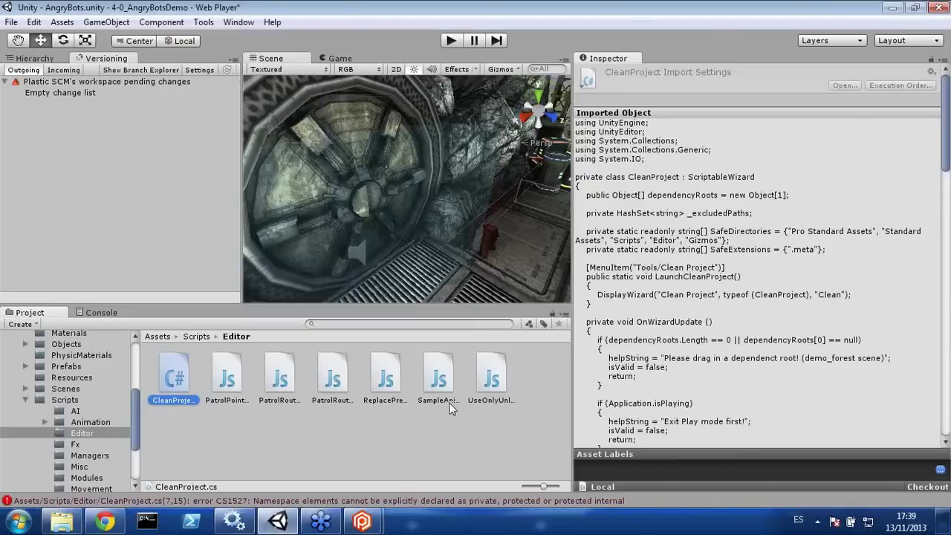
Step: Close the remaining Branch Explorer window and switch to the Plastic SCM main window with the pending changes
{"action": "mouse_move", "coordinate": [362, 521]}
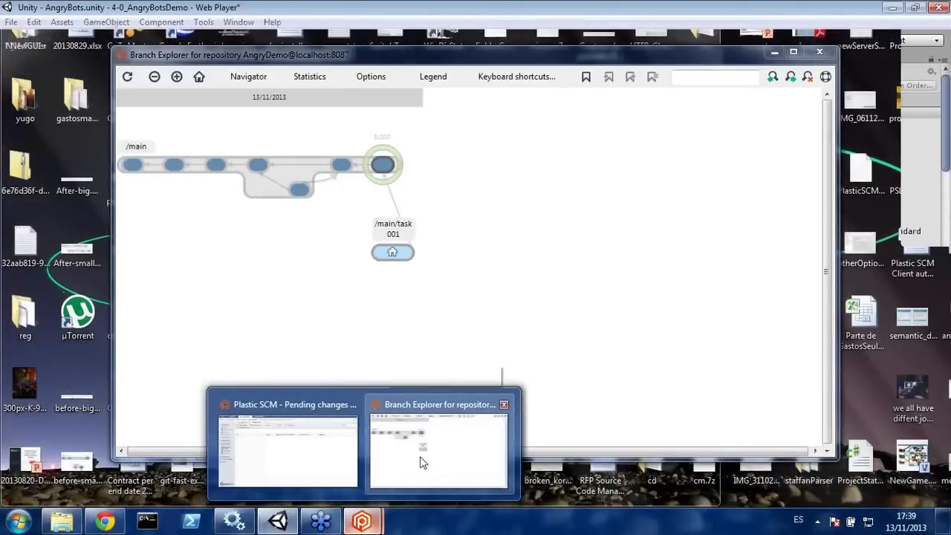
{"action": "middle_click", "coordinate": [420, 457]}
{"action": "left_click", "coordinate": [375, 460]}
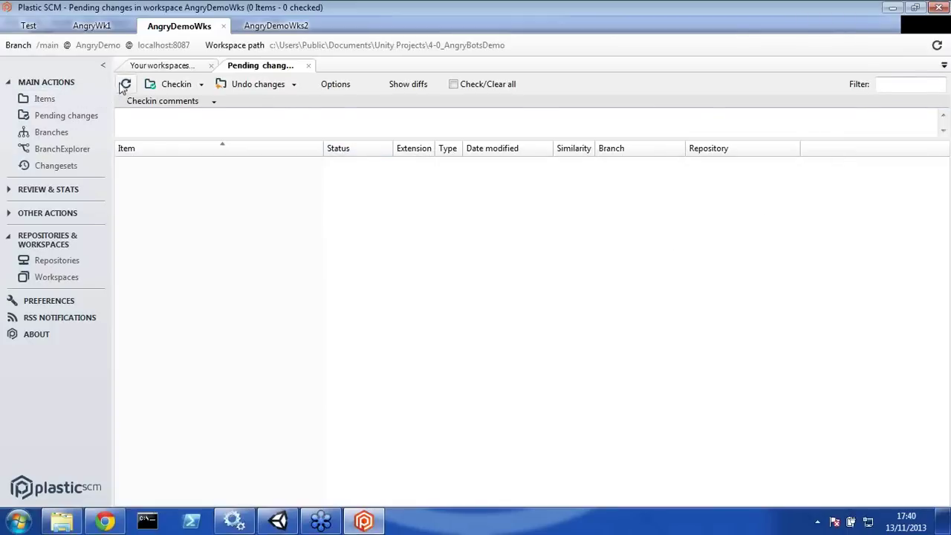
Step: Create a repository named Libraries on the server localhost:8087, and close the repositories and pending changes views
{"action": "left_click", "coordinate": [29, 259]}
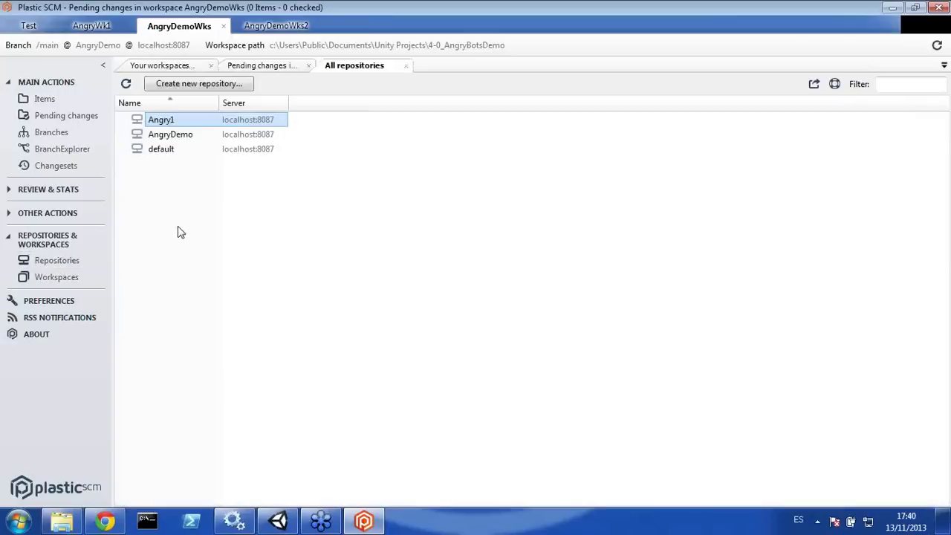
{"action": "left_click", "coordinate": [206, 84]}
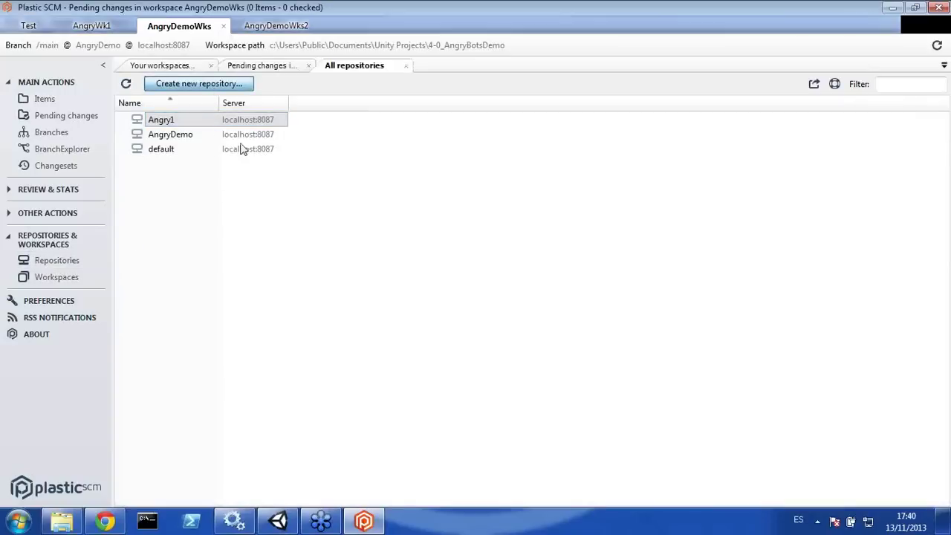
{"action": "type", "text": "Libraries"}
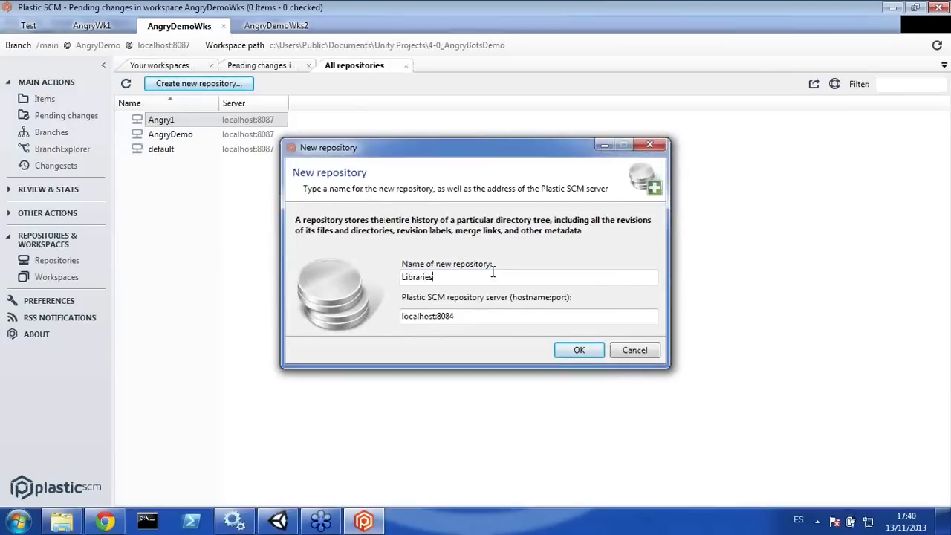
{"action": "left_click", "coordinate": [483, 315]}
{"action": "key", "text": "BackSpace"}
{"action": "type", "text": "7"}
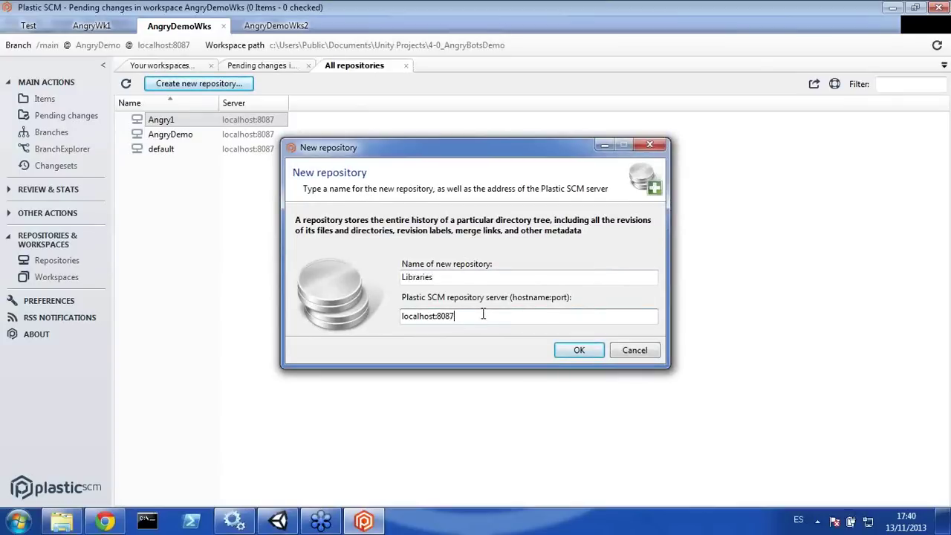
{"action": "left_click", "coordinate": [578, 352]}
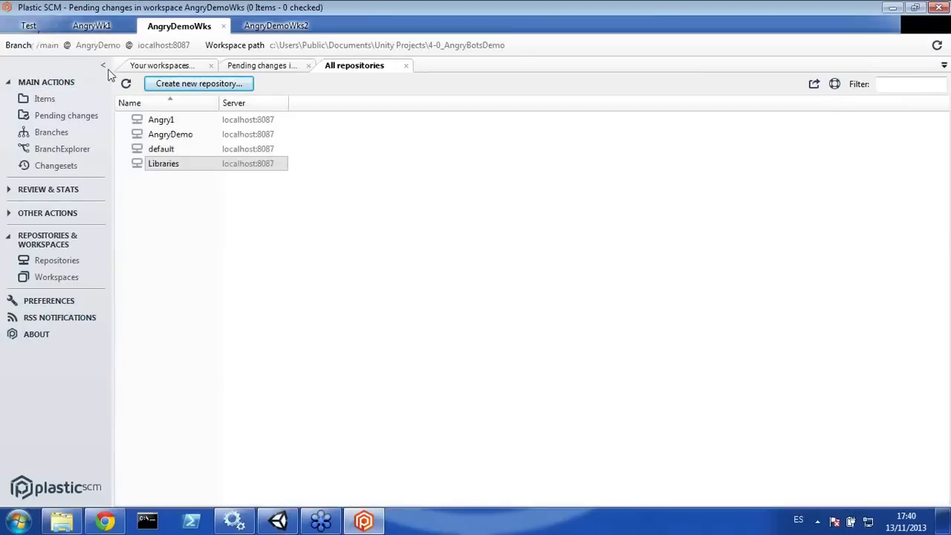
{"action": "left_click", "coordinate": [407, 66]}
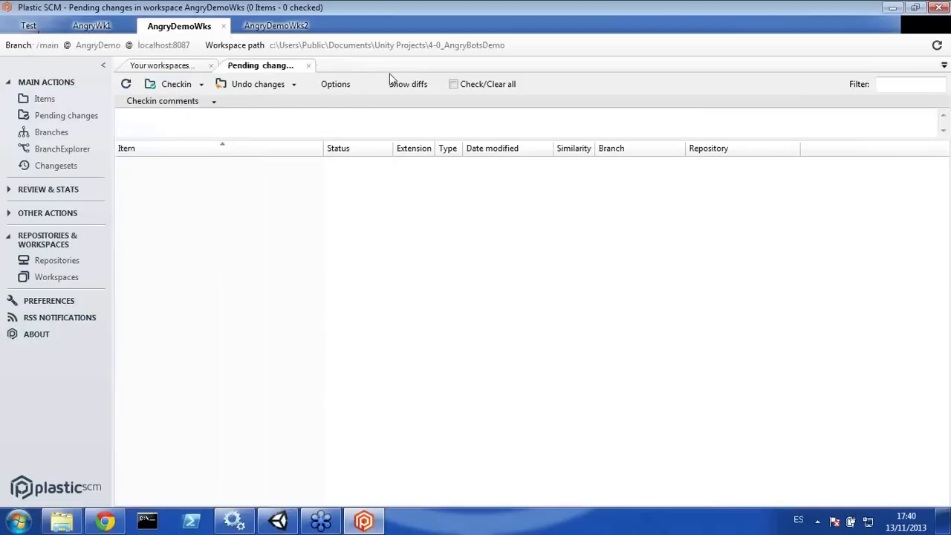
{"action": "left_click", "coordinate": [309, 66]}
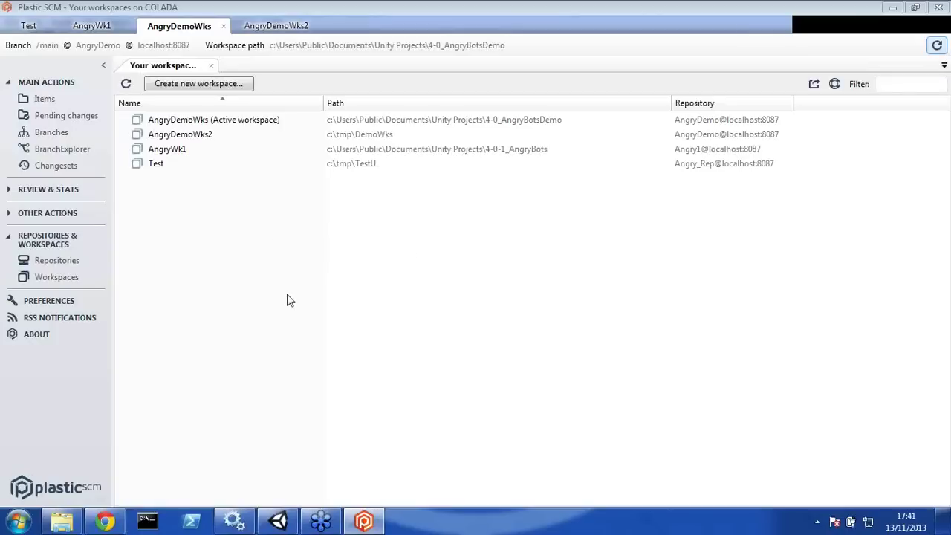
Step: Open the ImageMagick preview tool's configuration for editing from the Plastic SCM preferences
{"action": "left_click", "coordinate": [55, 303]}
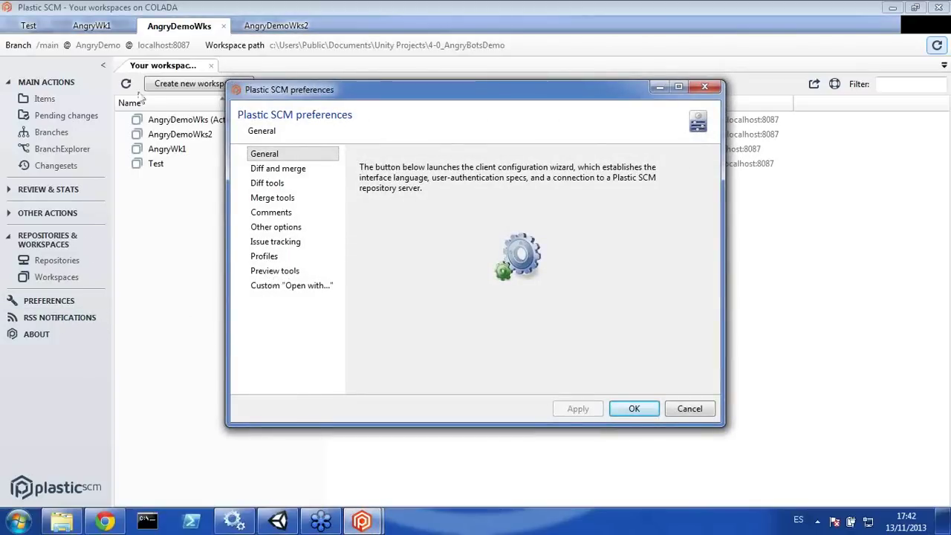
{"action": "left_click", "coordinate": [281, 275]}
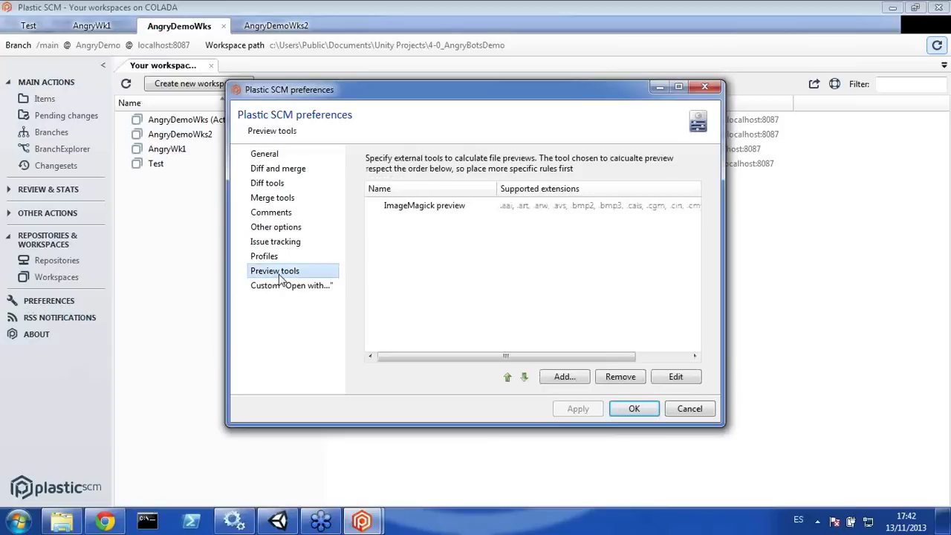
{"action": "left_click", "coordinate": [396, 212]}
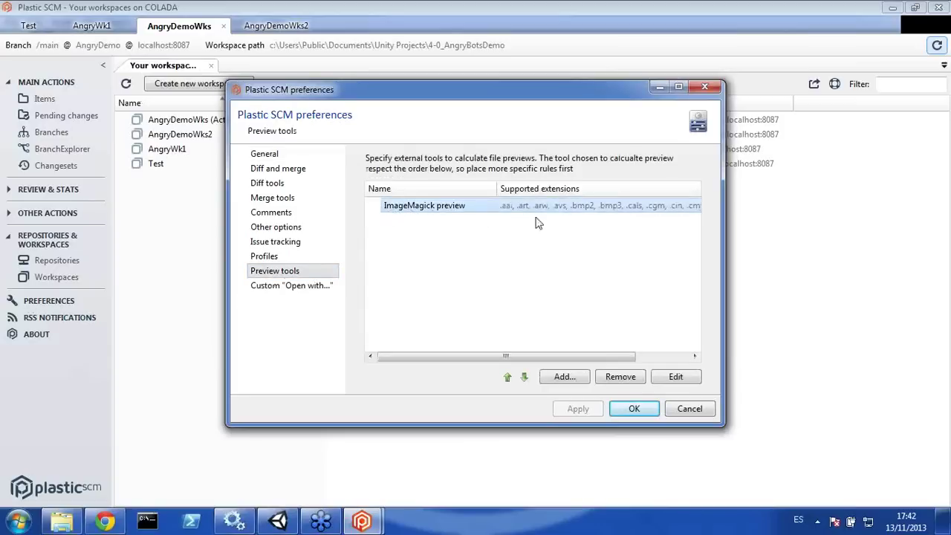
{"action": "left_click_drag", "start_coordinate": [476, 362], "coordinate": [528, 362]}
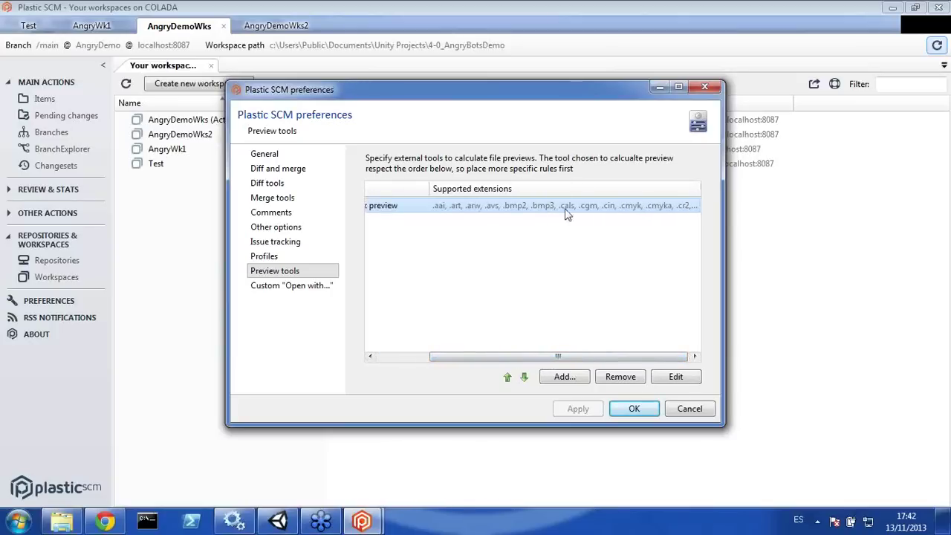
{"action": "left_click", "coordinate": [687, 381]}
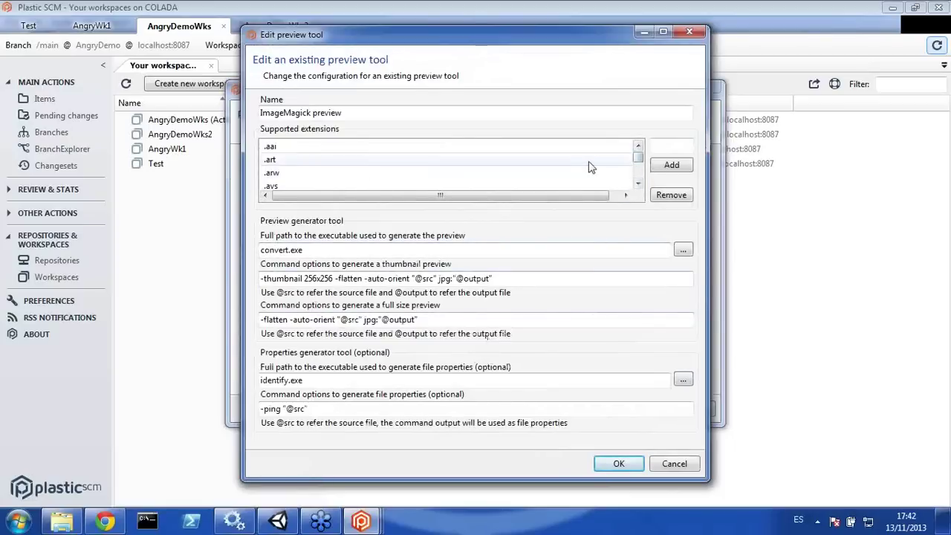
Step: Examine the file extensions supported by the ImageMagick preview tool and its preview generator command options
{"action": "left_click", "coordinate": [638, 183]}
{"action": "left_click", "coordinate": [639, 183]}
{"action": "left_click", "coordinate": [639, 183]}
{"action": "left_click", "coordinate": [638, 183]}
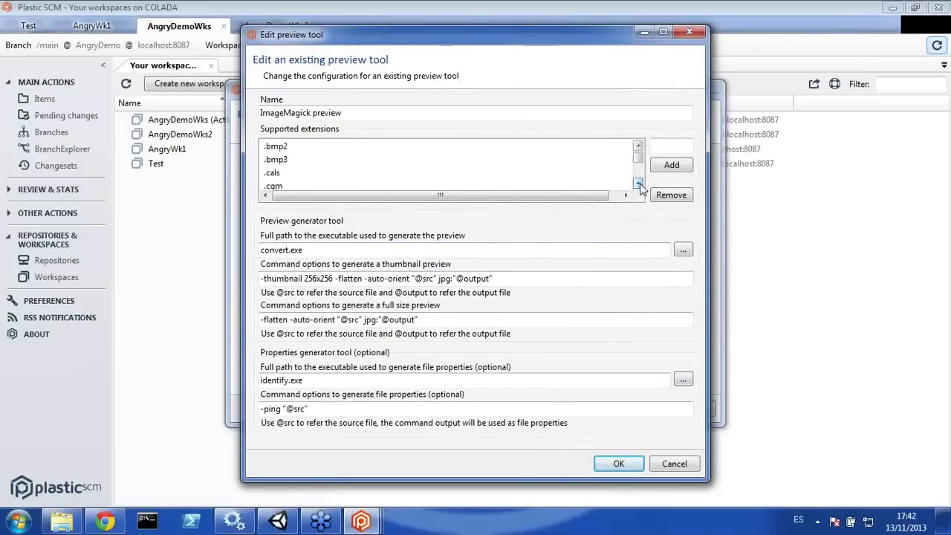
{"action": "left_click", "coordinate": [639, 183]}
{"action": "left_click", "coordinate": [639, 183]}
{"action": "left_click", "coordinate": [639, 183]}
{"action": "left_click", "coordinate": [639, 183]}
{"action": "left_click", "coordinate": [639, 183]}
{"action": "left_click", "coordinate": [639, 184]}
{"action": "left_click", "coordinate": [638, 183]}
{"action": "left_click", "coordinate": [638, 184]}
{"action": "left_click", "coordinate": [639, 183]}
{"action": "left_click", "coordinate": [639, 183]}
{"action": "left_click", "coordinate": [638, 184]}
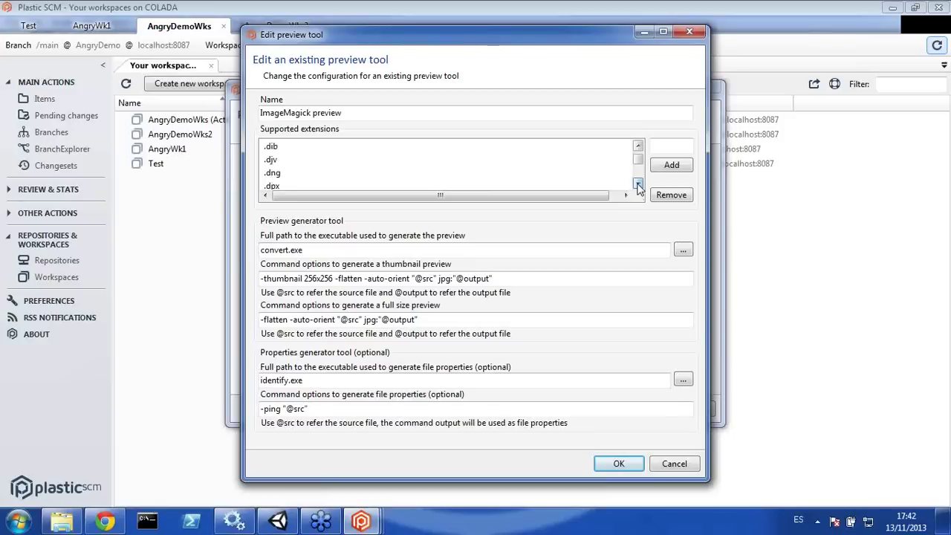
{"action": "left_click", "coordinate": [638, 184]}
{"action": "left_click", "coordinate": [639, 183]}
{"action": "left_click", "coordinate": [639, 183]}
{"action": "left_click", "coordinate": [638, 183]}
{"action": "left_click", "coordinate": [638, 184]}
{"action": "left_click", "coordinate": [639, 184]}
{"action": "left_click", "coordinate": [638, 183]}
{"action": "left_click", "coordinate": [638, 183]}
{"action": "left_click", "coordinate": [638, 184]}
{"action": "left_click", "coordinate": [638, 184]}
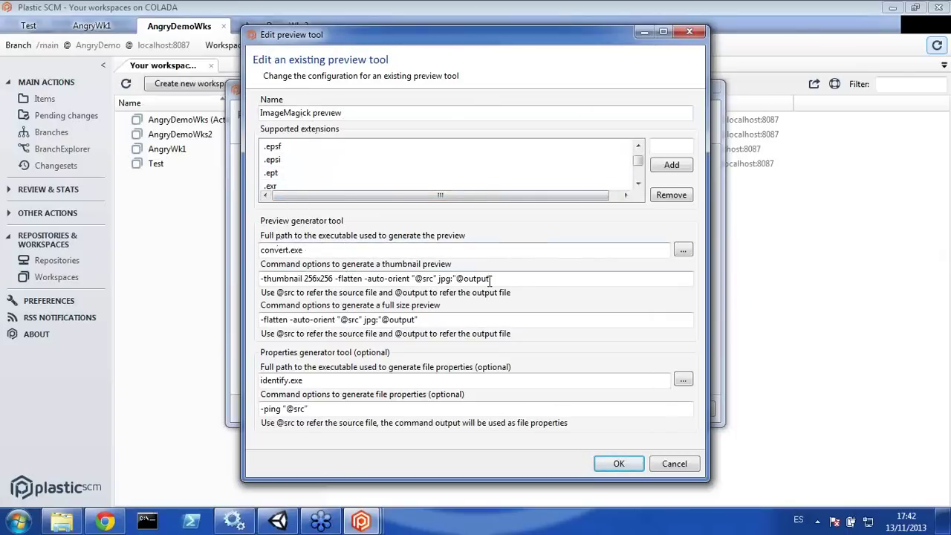
{"action": "scroll", "coordinate": [634, 177], "scroll_direction": "down", "scroll_amount": 1}
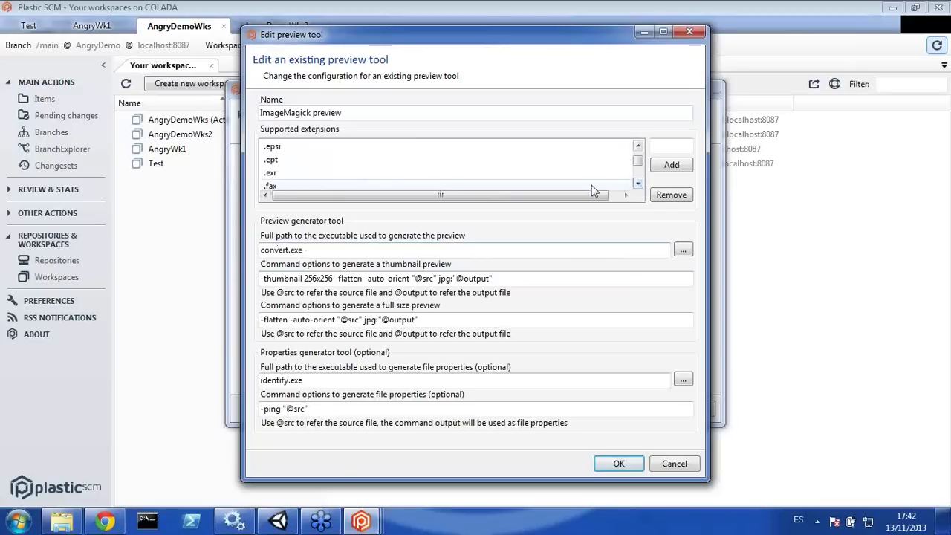
{"action": "left_click_drag", "start_coordinate": [636, 179], "coordinate": [638, 169]}
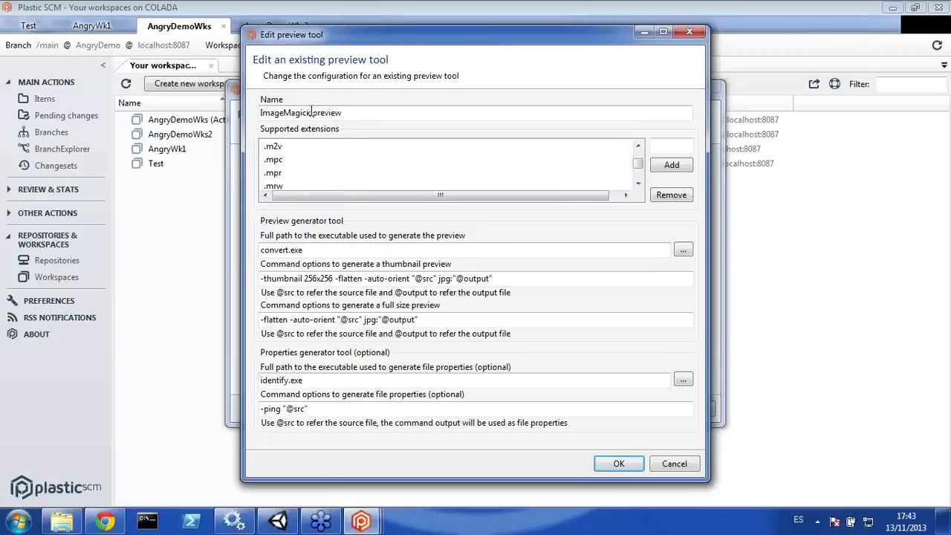
Step: Look through the remaining supported extensions of the ImageMagick preview tool, and close its configuration and the preferences without saving
{"action": "left_click", "coordinate": [284, 148]}
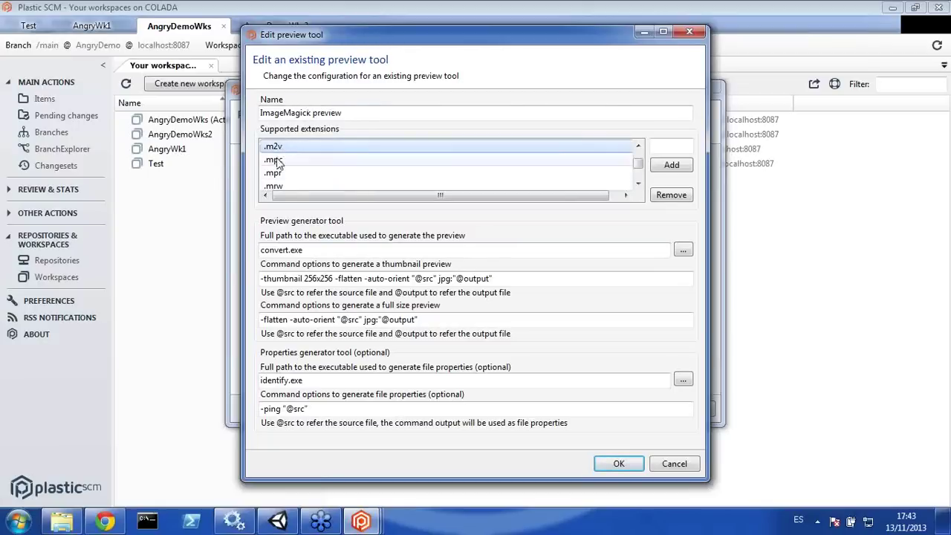
{"action": "left_click_drag", "start_coordinate": [638, 163], "coordinate": [638, 173]}
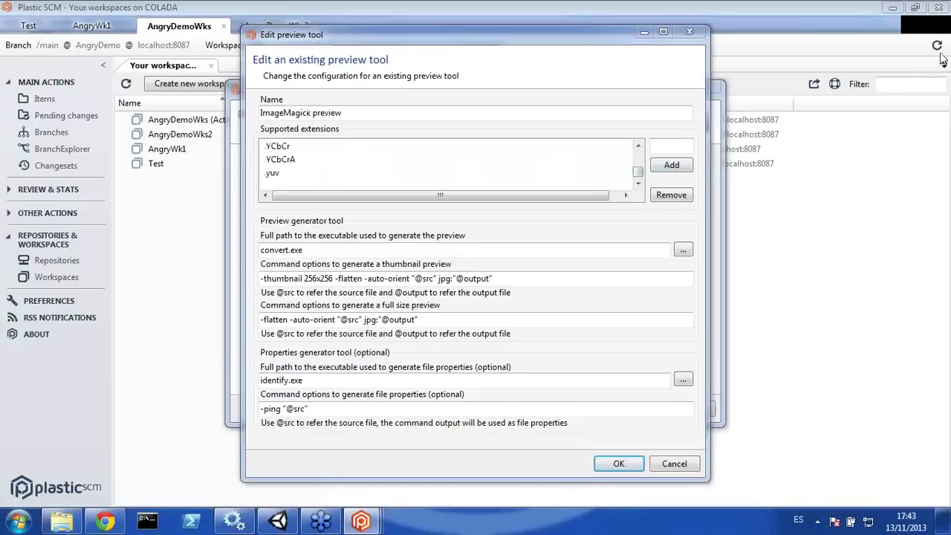
{"action": "left_click", "coordinate": [663, 463]}
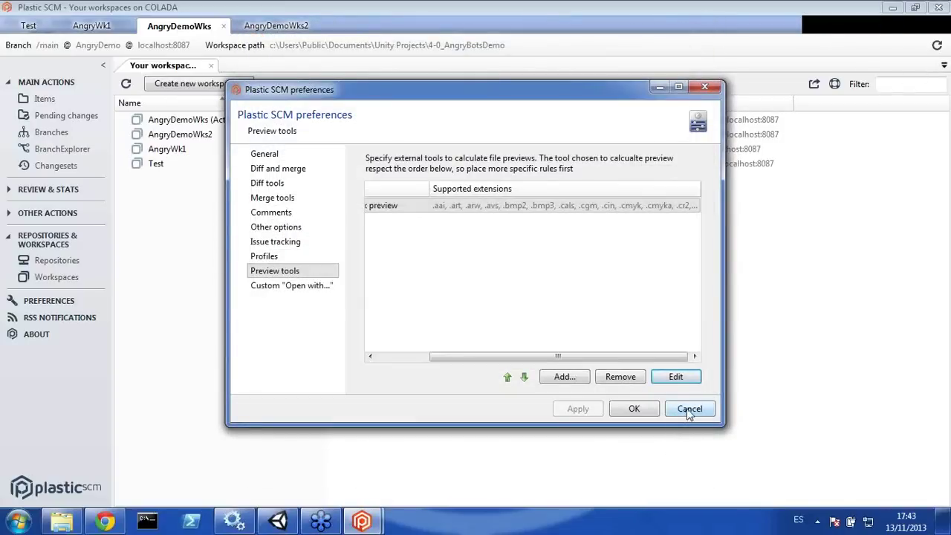
{"action": "left_click", "coordinate": [690, 410]}
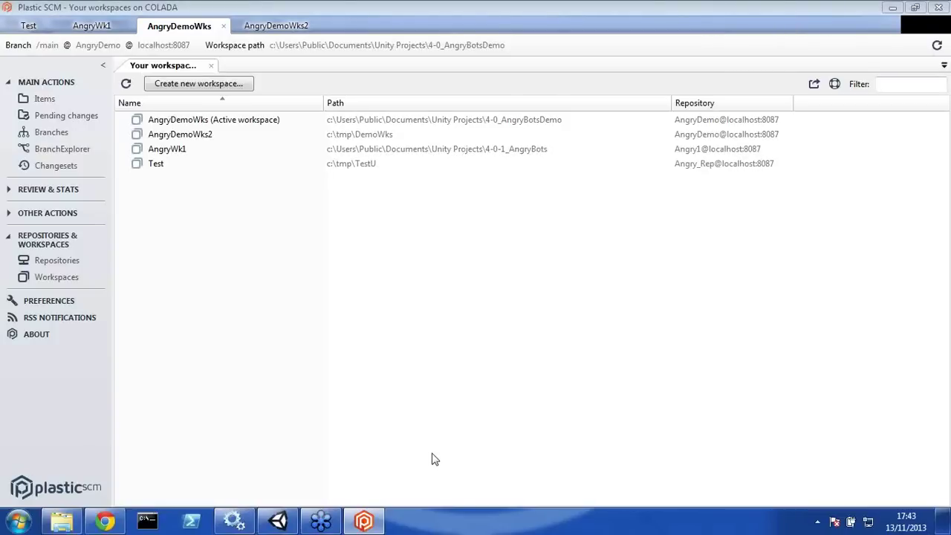
Step: Switch the AngryDemoWks2 workspace to the /main branch from its Branch Explorer
{"action": "left_click", "coordinate": [277, 26]}
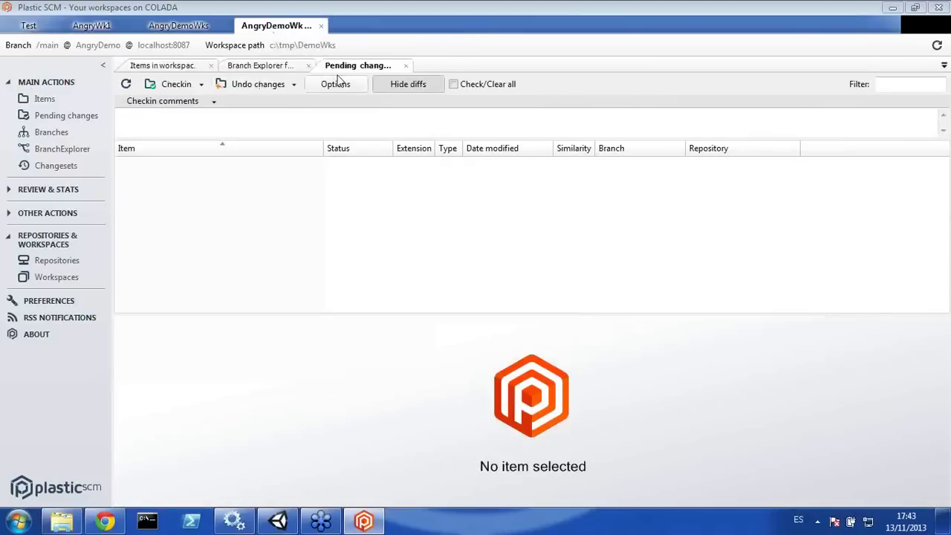
{"action": "left_click", "coordinate": [281, 67]}
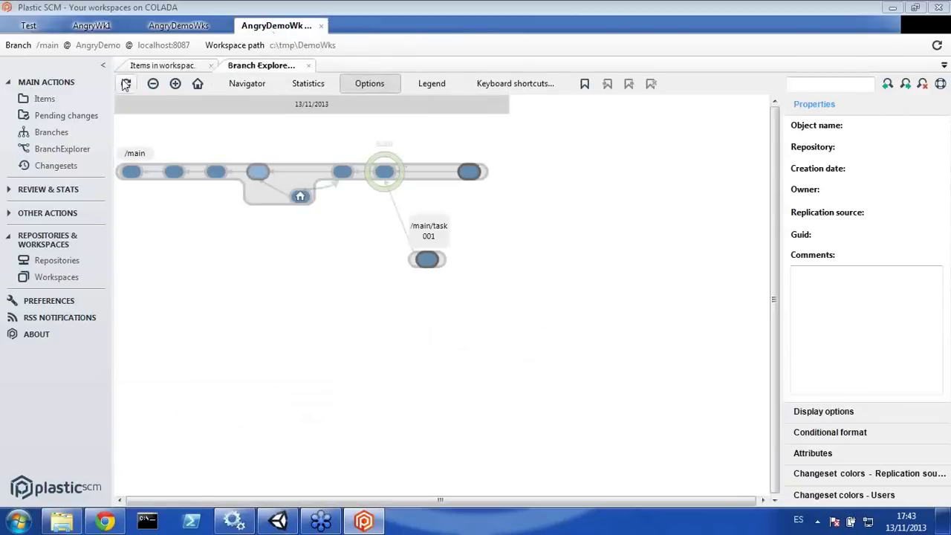
{"action": "right_click", "coordinate": [440, 177]}
{"action": "left_click", "coordinate": [475, 199]}
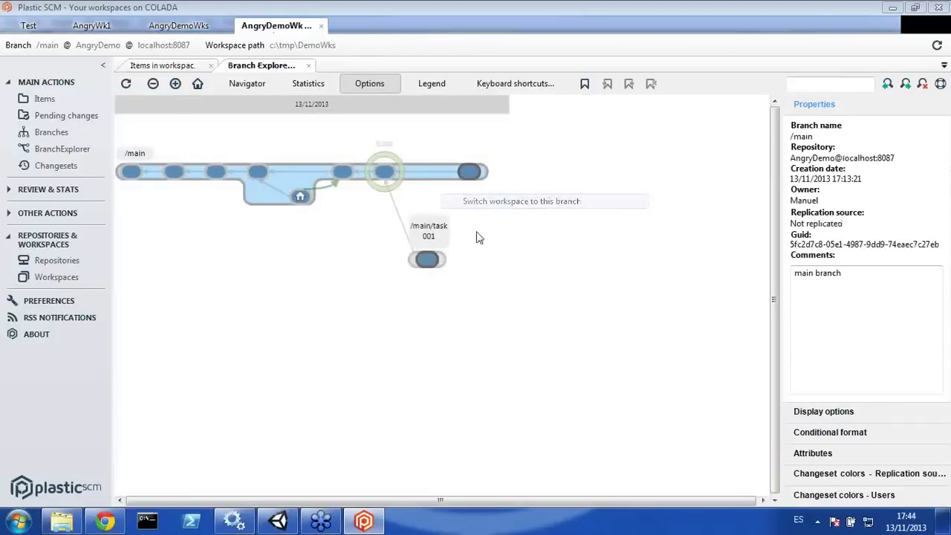
{"action": "left_click", "coordinate": [512, 308]}
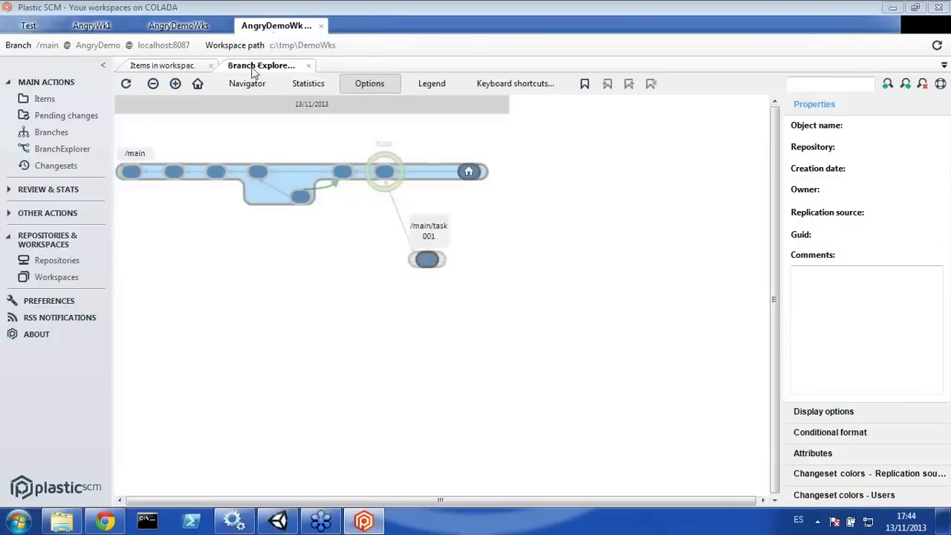
Step: Check out CleanProject.cs from Assets/Scripts/Editor in the AngryDemoWks2 workspace
{"action": "left_click", "coordinate": [130, 68]}
{"action": "double_click", "coordinate": [174, 122]}
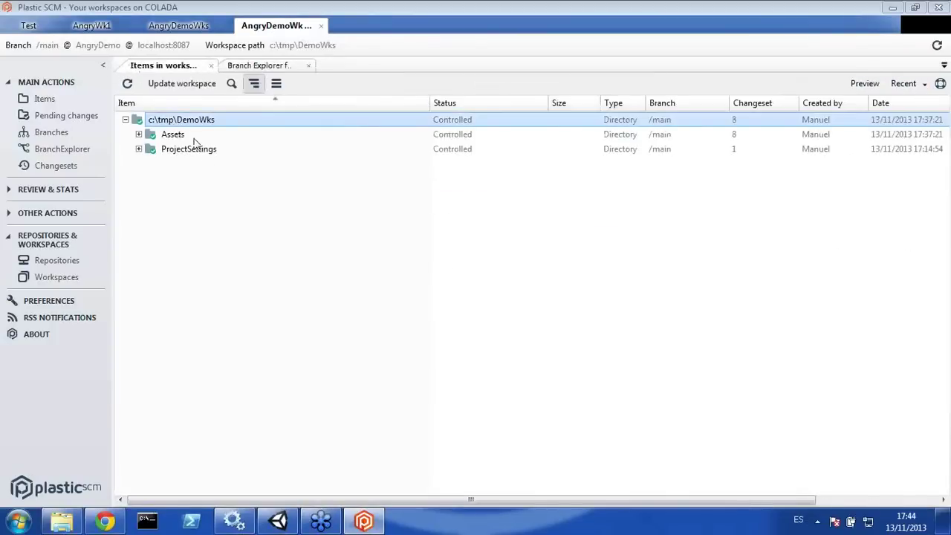
{"action": "left_click", "coordinate": [172, 136]}
{"action": "double_click", "coordinate": [173, 136]}
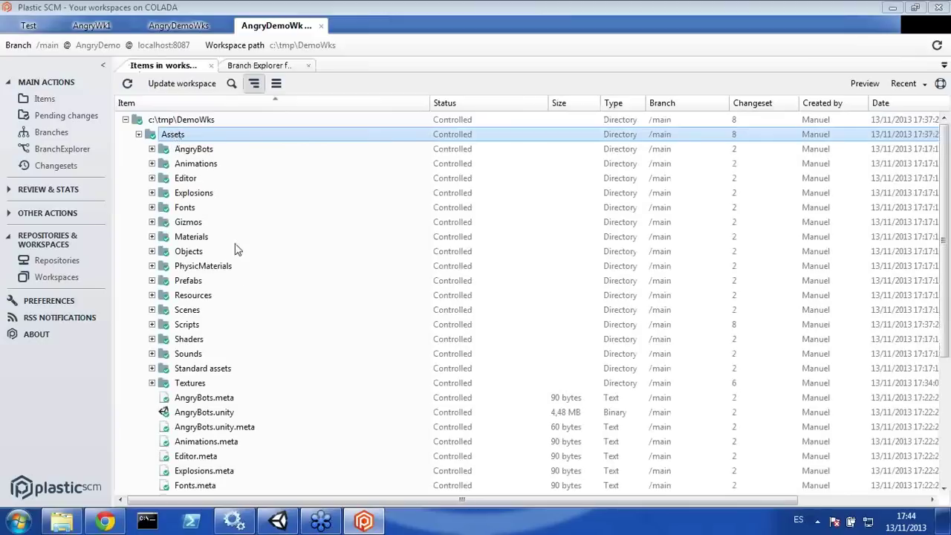
{"action": "double_click", "coordinate": [189, 326]}
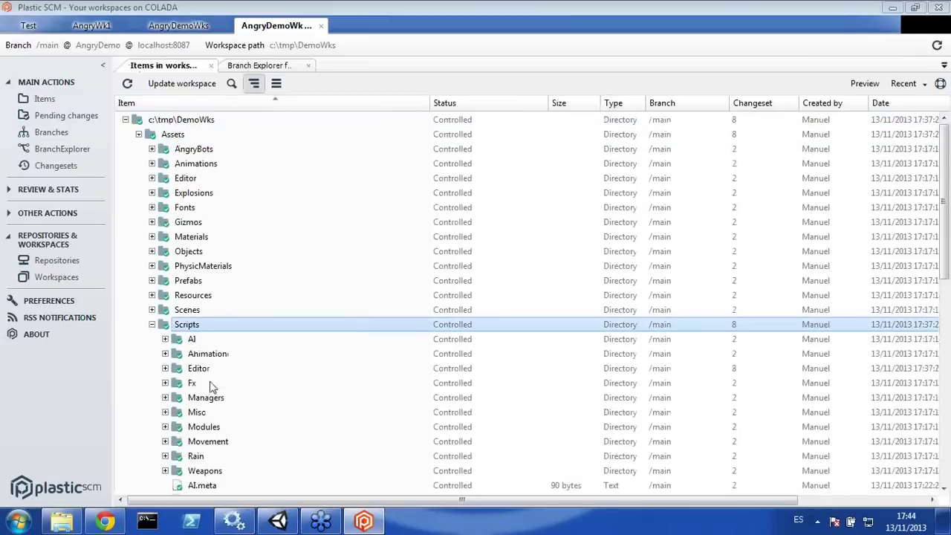
{"action": "double_click", "coordinate": [196, 369]}
{"action": "left_click", "coordinate": [223, 383]}
{"action": "right_click", "coordinate": [227, 382]}
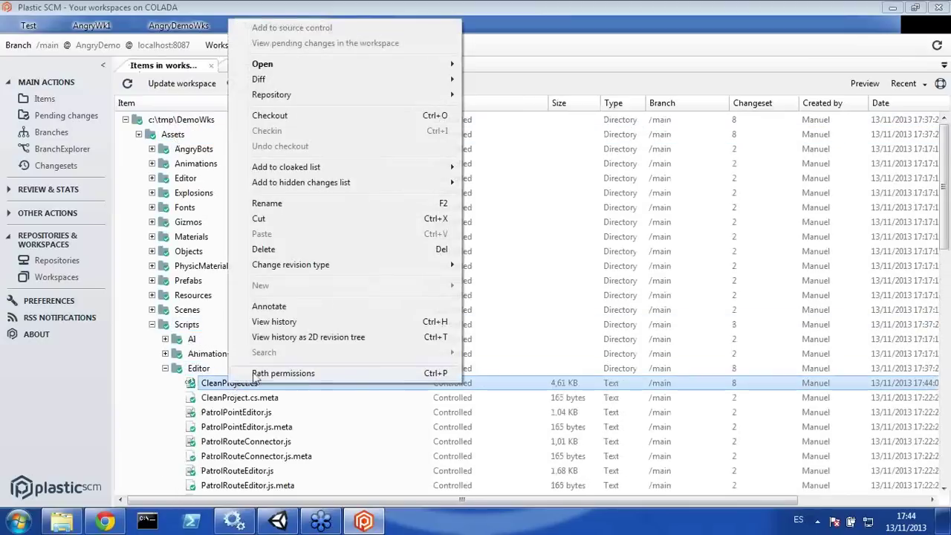
{"action": "left_click", "coordinate": [304, 117]}
Step: Try to check out the same CleanProject.cs from Assets/Scripts/Editor in the AngryDemoWks workspace
{"action": "left_click", "coordinate": [190, 26]}
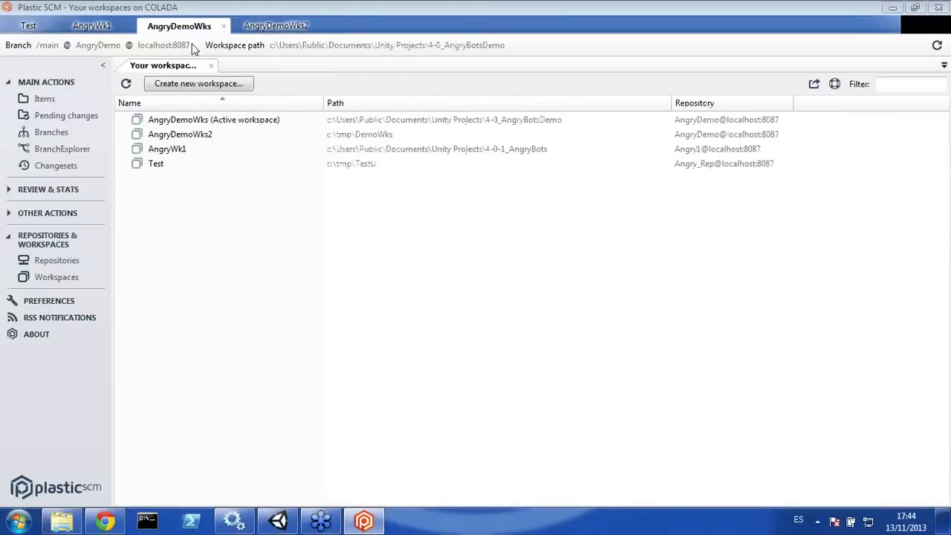
{"action": "left_click", "coordinate": [44, 98]}
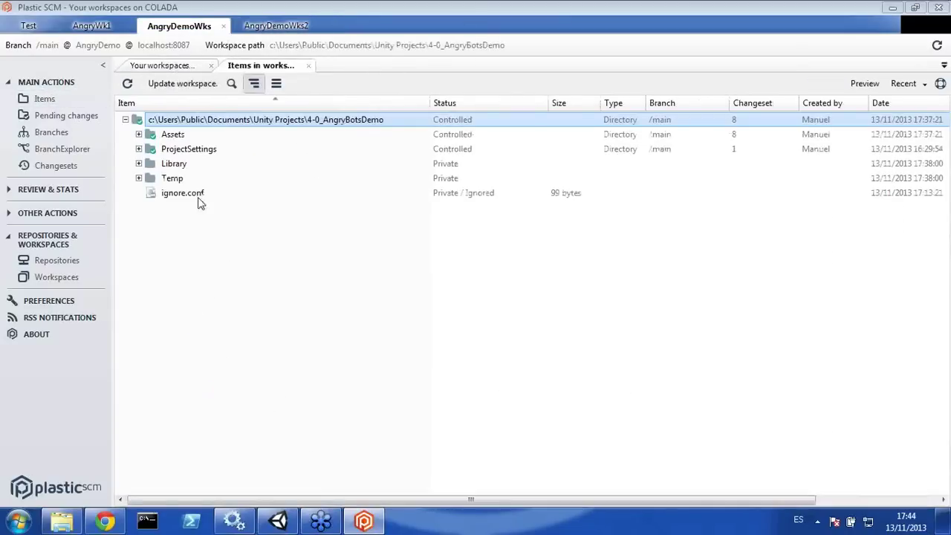
{"action": "left_click", "coordinate": [175, 138]}
{"action": "double_click", "coordinate": [176, 139]}
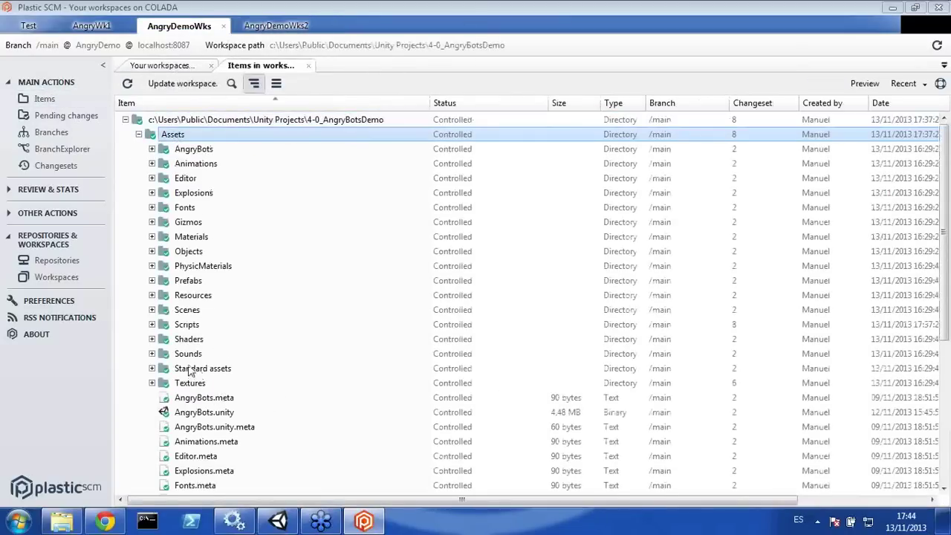
{"action": "double_click", "coordinate": [187, 327]}
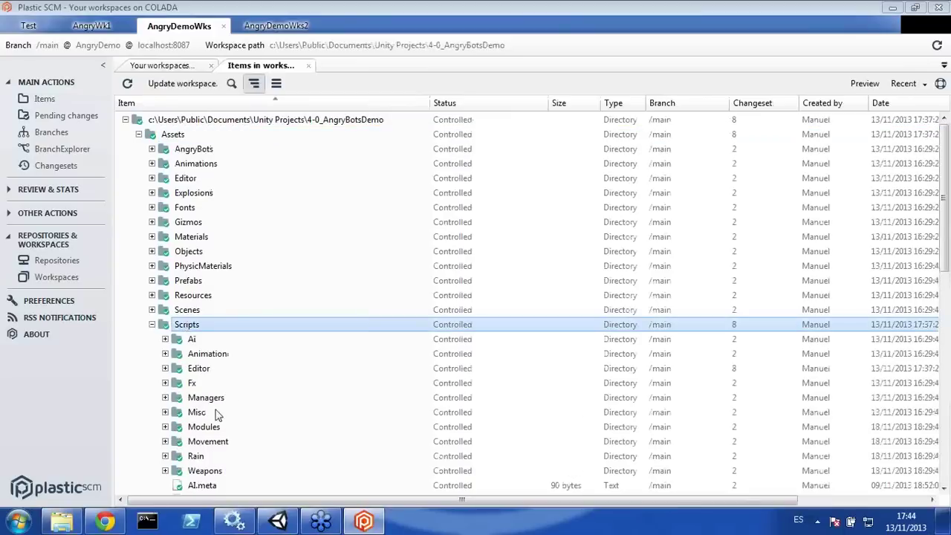
{"action": "left_click", "coordinate": [199, 371]}
{"action": "double_click", "coordinate": [199, 370]}
{"action": "right_click", "coordinate": [229, 384]}
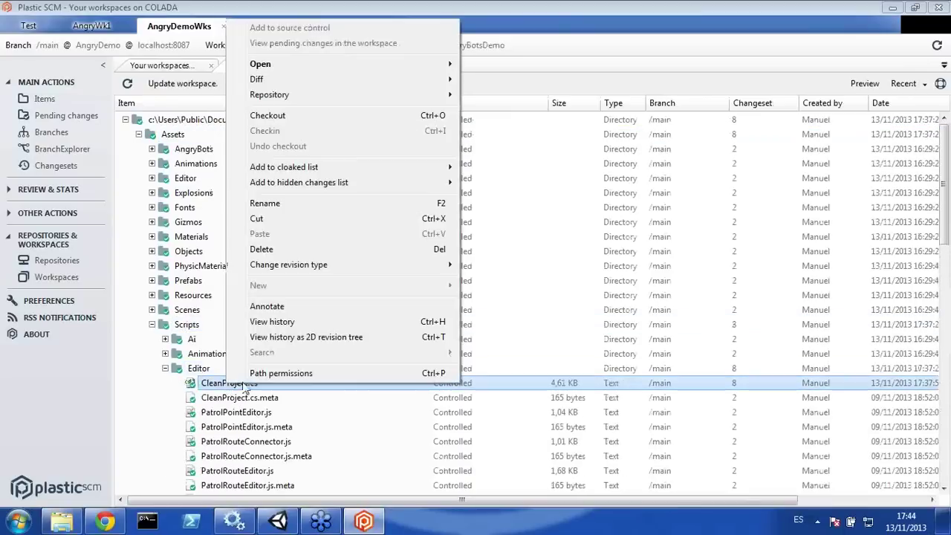
{"action": "left_click", "coordinate": [290, 117]}
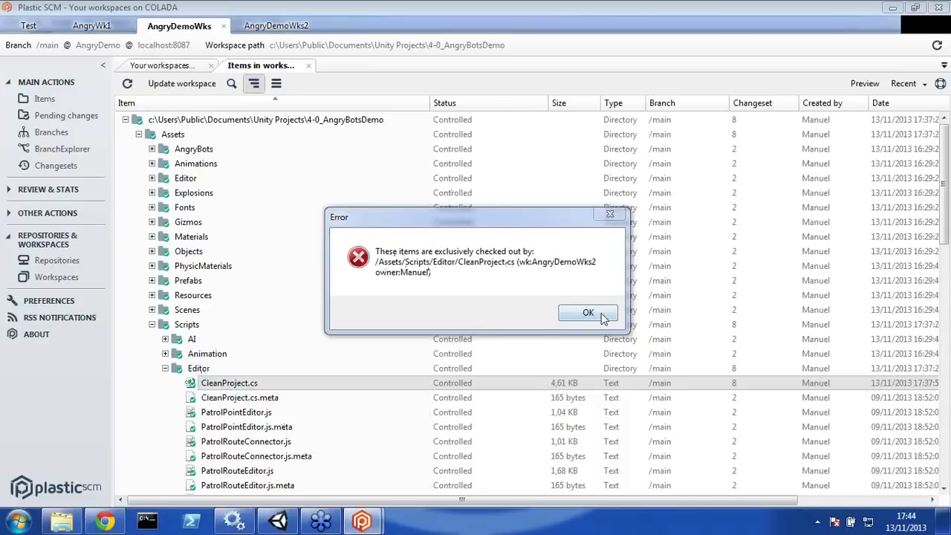
{"action": "left_click", "coordinate": [588, 312]}
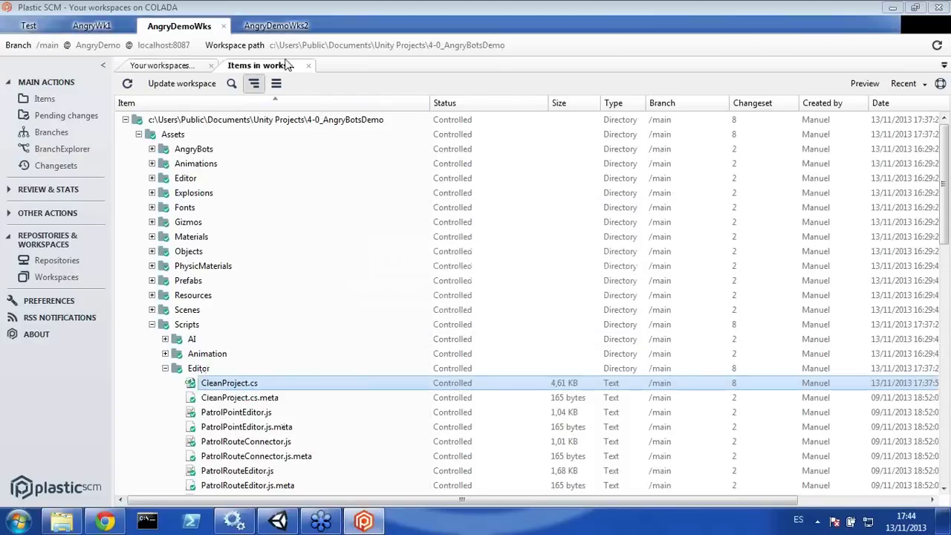
Step: Review the status of CleanProject.cs and the Branch Explorer diagram in the AngryDemoWks2 workspace
{"action": "left_click", "coordinate": [277, 27]}
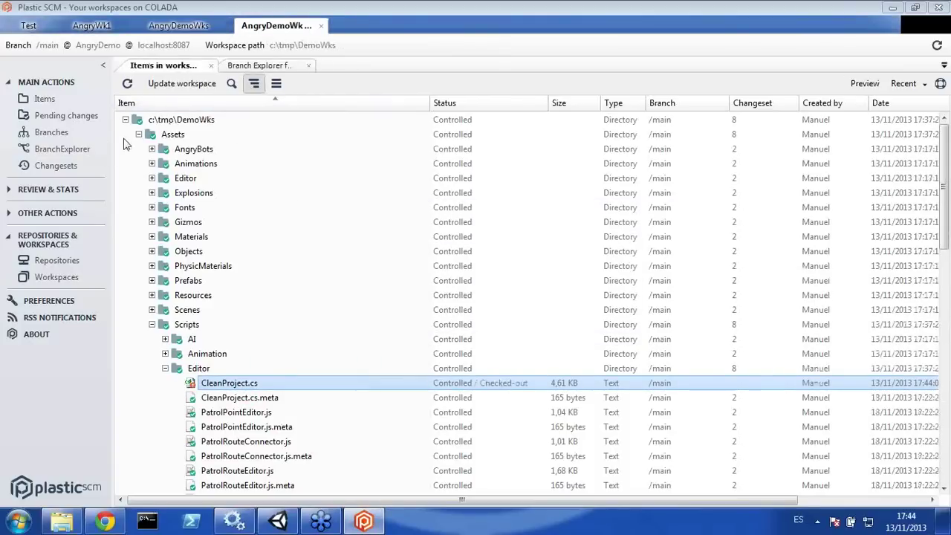
{"action": "left_click", "coordinate": [257, 65]}
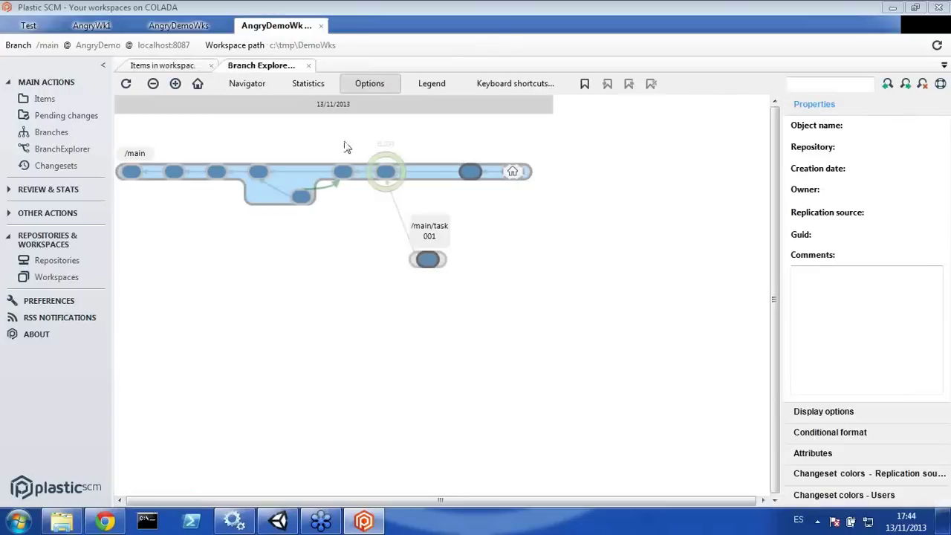
{"action": "left_click", "coordinate": [167, 66]}
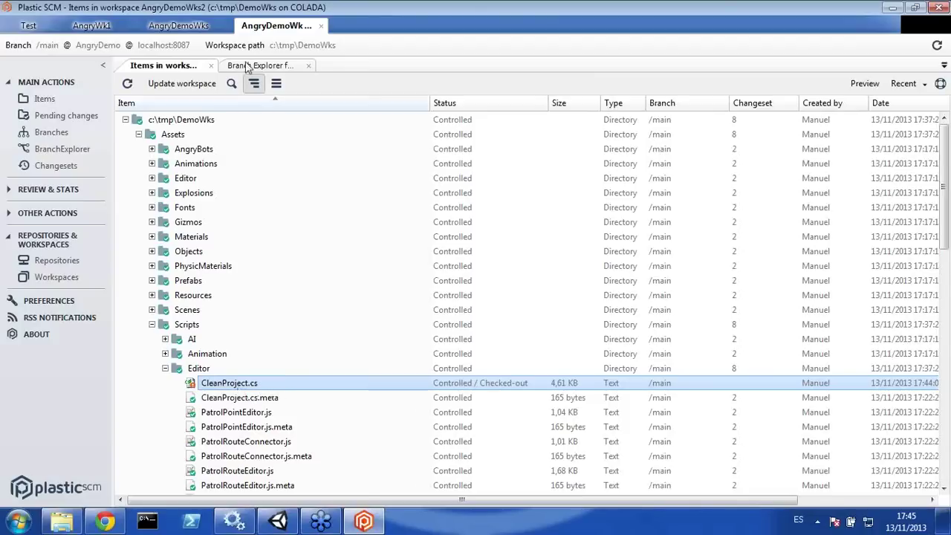
Step: Try once more to check out CleanProject.cs in the AngryDemoWks workspace, and dismiss the message
{"action": "left_click", "coordinate": [176, 26]}
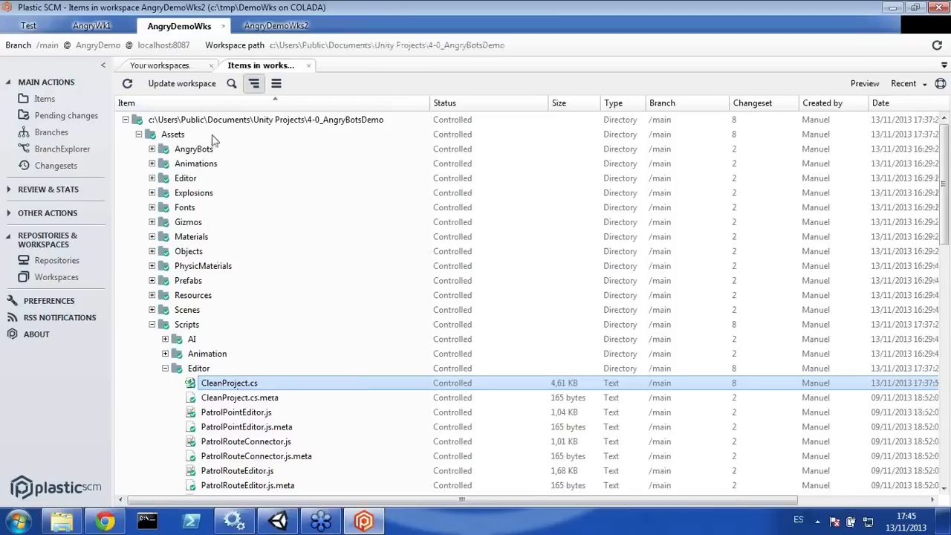
{"action": "right_click", "coordinate": [217, 387]}
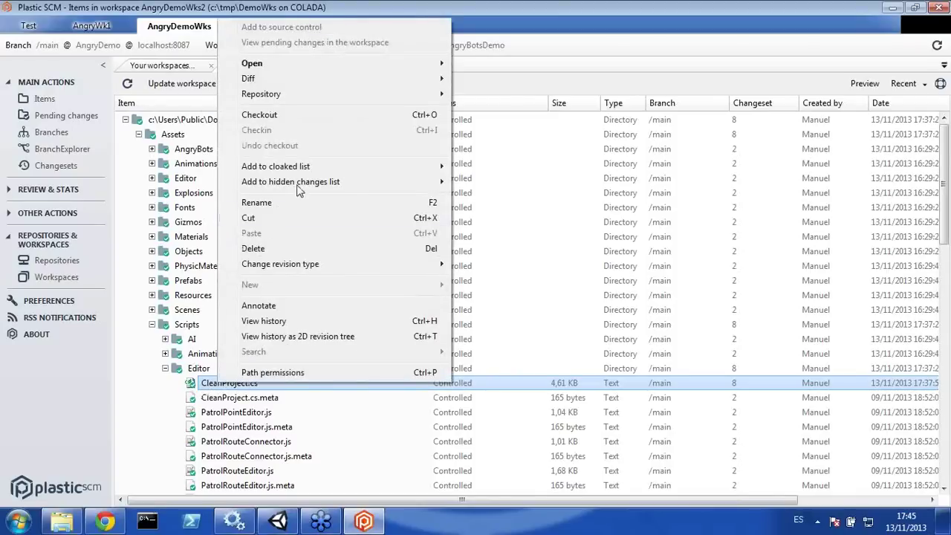
{"action": "left_click", "coordinate": [277, 115]}
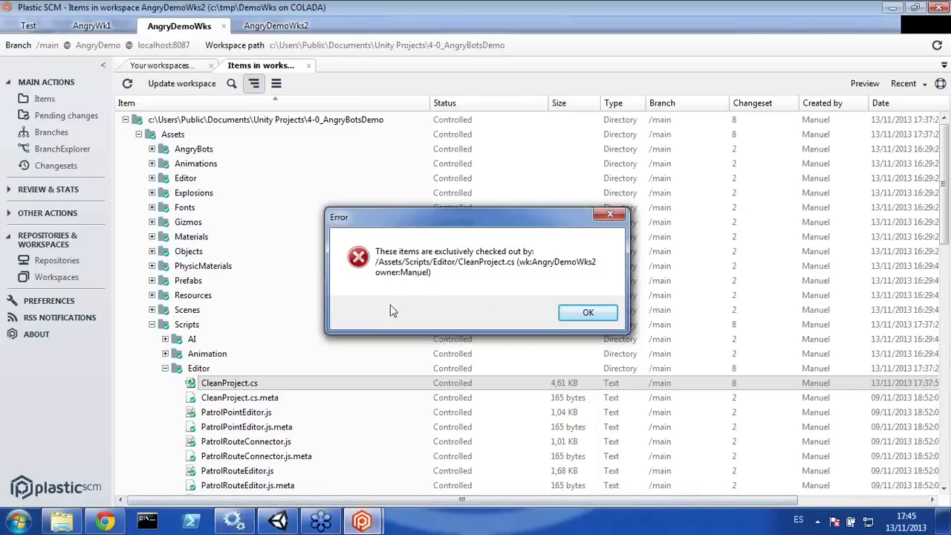
{"action": "left_click", "coordinate": [576, 314]}
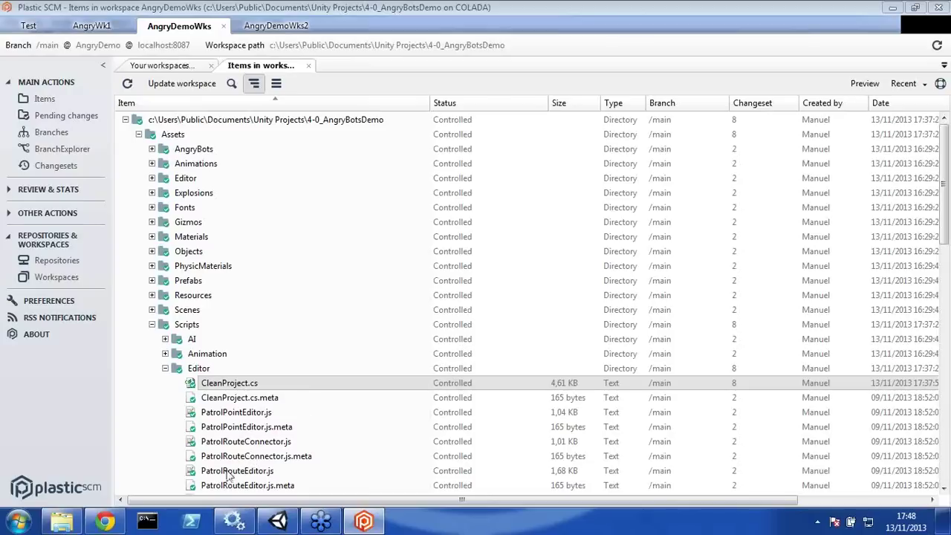
Step: Switch to the Command Prompt and change the directory to "\Program Files\PlasticSCM5\server"
{"action": "left_click", "coordinate": [149, 521]}
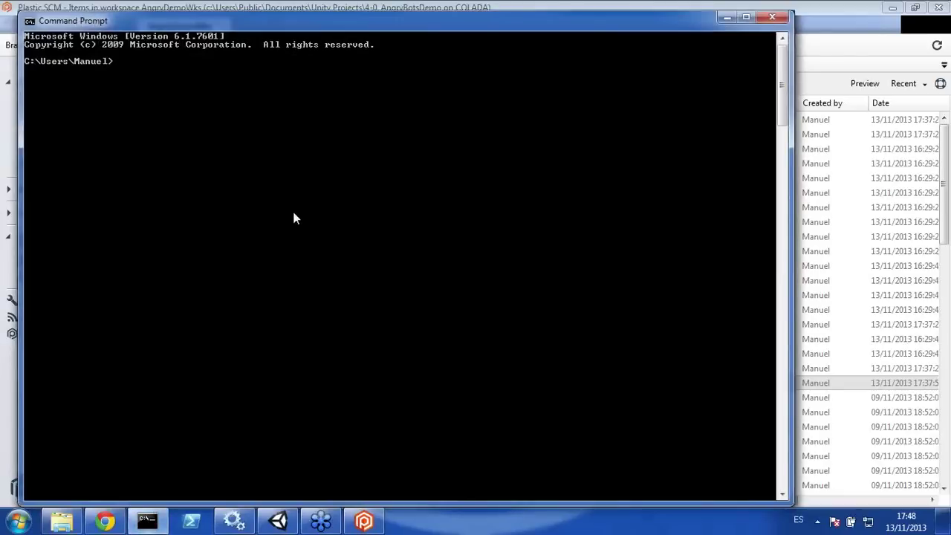
{"action": "left_click", "coordinate": [294, 214]}
{"action": "type", "text": "cd \\pro"}
{"action": "key", "text": "Tab"}
{"action": "type", "text": "\\pl"}
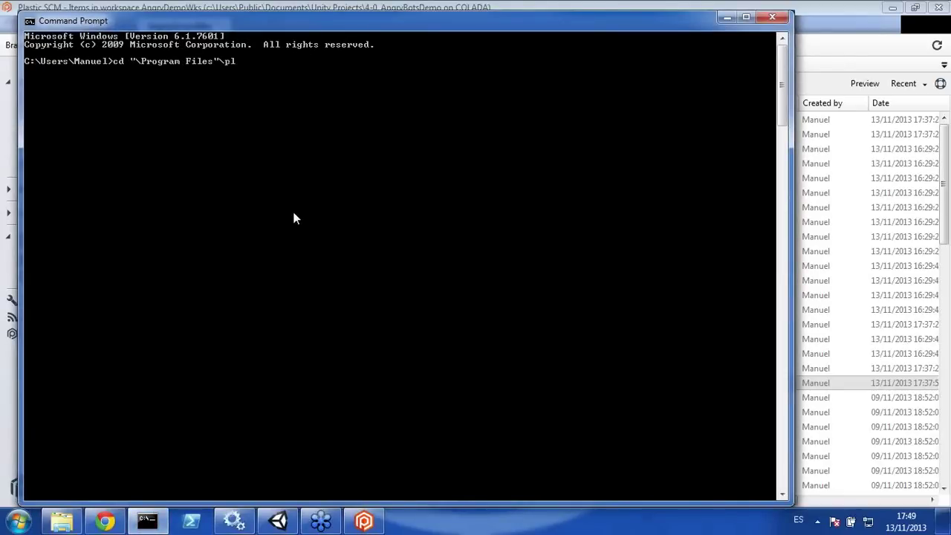
{"action": "key", "text": "Tab"}
{"action": "type", "text": "\\se"}
{"action": "key", "text": "Tab"}
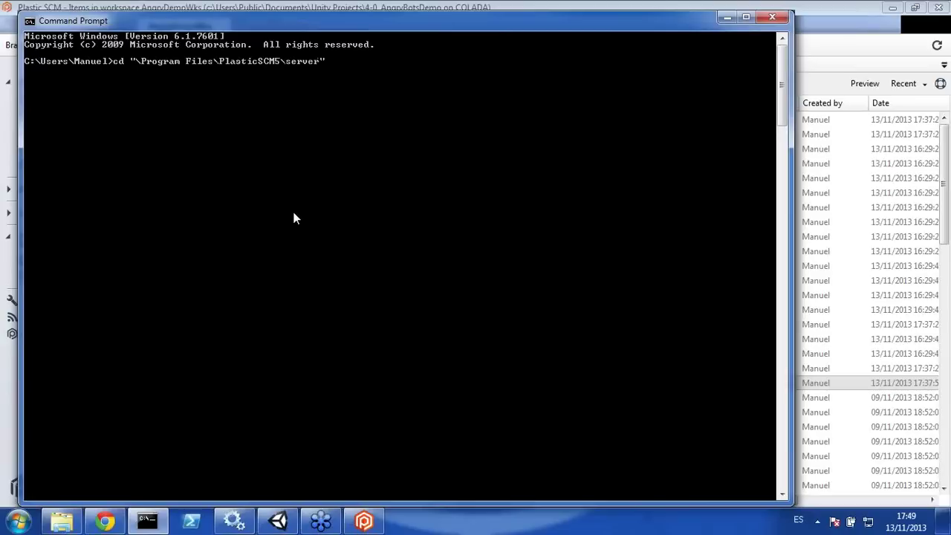
{"action": "key", "text": "Return"}
Step: Open the lock.conf file from the server directory in Notepad
{"action": "type", "text": "loc"}
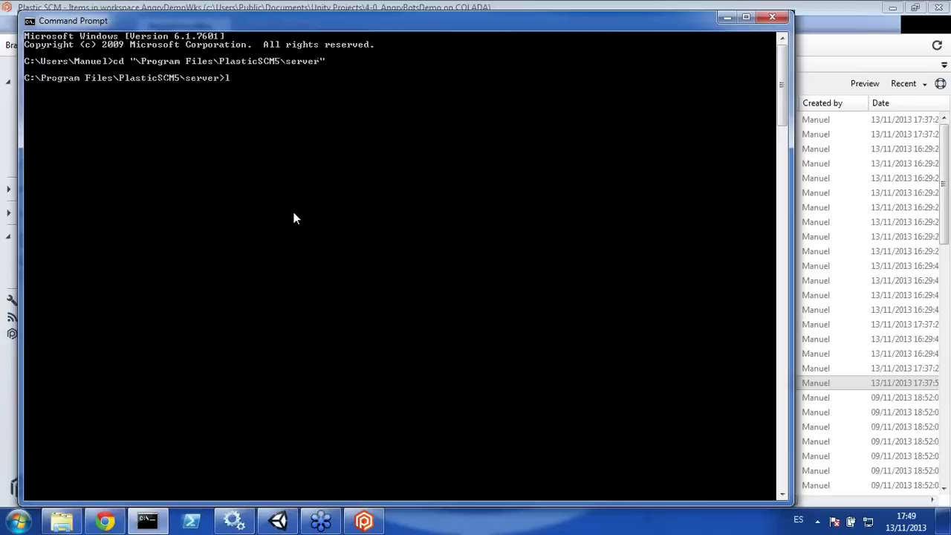
{"action": "key", "text": "Tab"}
{"action": "key", "text": "Tab"}
{"action": "key", "text": "Tab"}
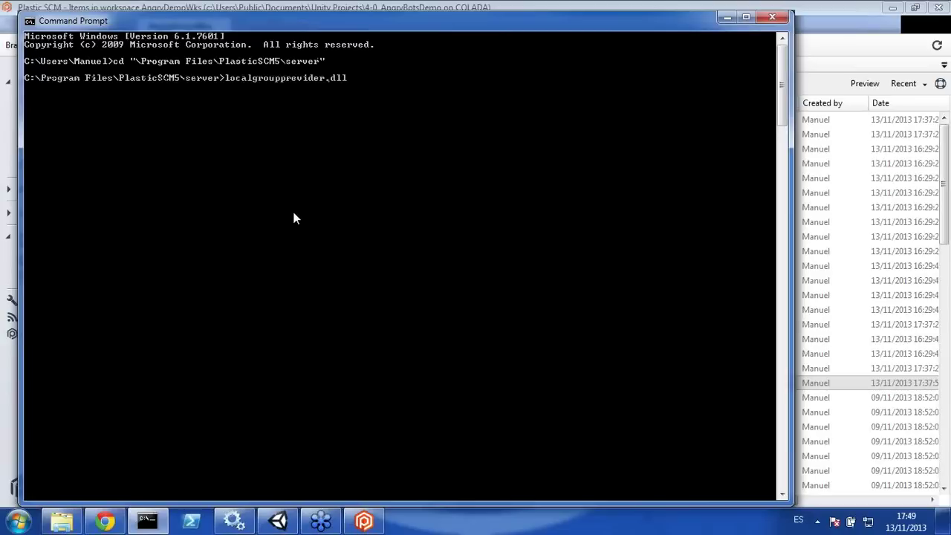
{"action": "key", "text": "Return"}
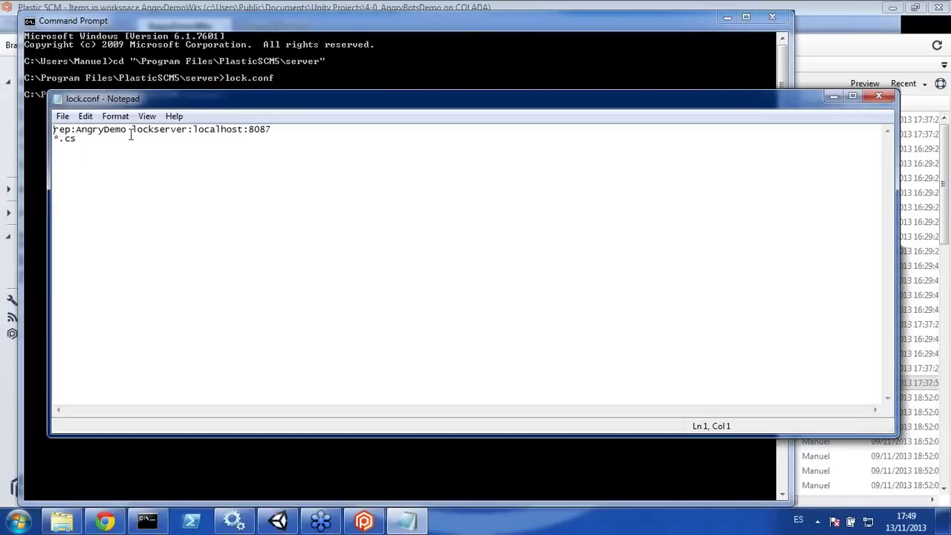
Step: Examine the repository, lock server and file pattern entries in lock.conf
{"action": "left_click_drag", "start_coordinate": [131, 130], "coordinate": [53, 130]}
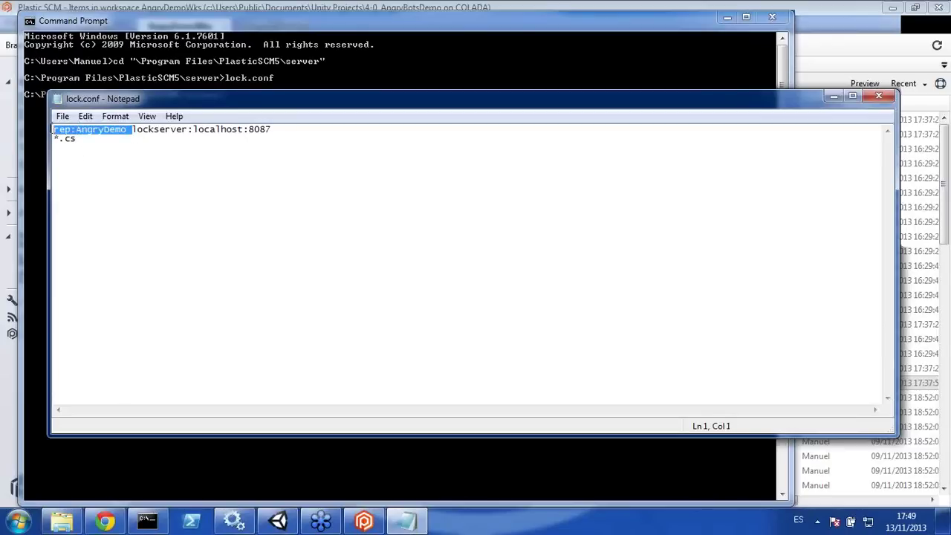
{"action": "left_click_drag", "start_coordinate": [132, 130], "coordinate": [274, 131]}
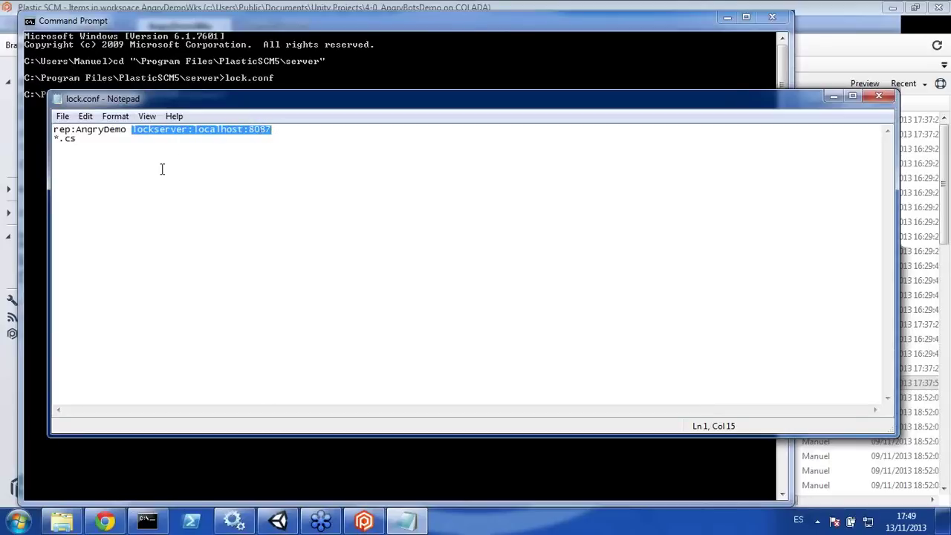
{"action": "left_click", "coordinate": [84, 139]}
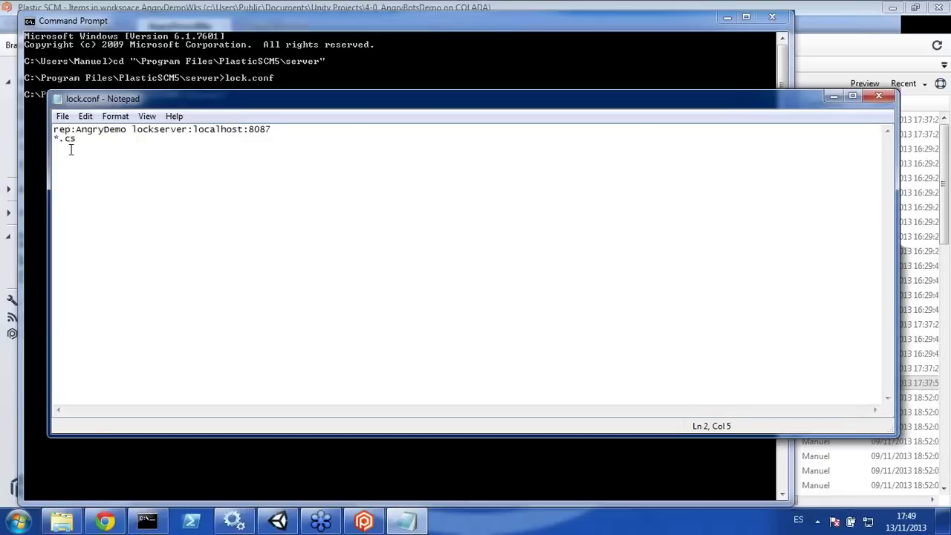
Step: Close lock.conf, return from the Command Prompt to Plastic SCM, and refresh the AngryDemoWks workspace
{"action": "left_click_drag", "start_coordinate": [54, 130], "coordinate": [124, 135]}
{"action": "left_click", "coordinate": [874, 97]}
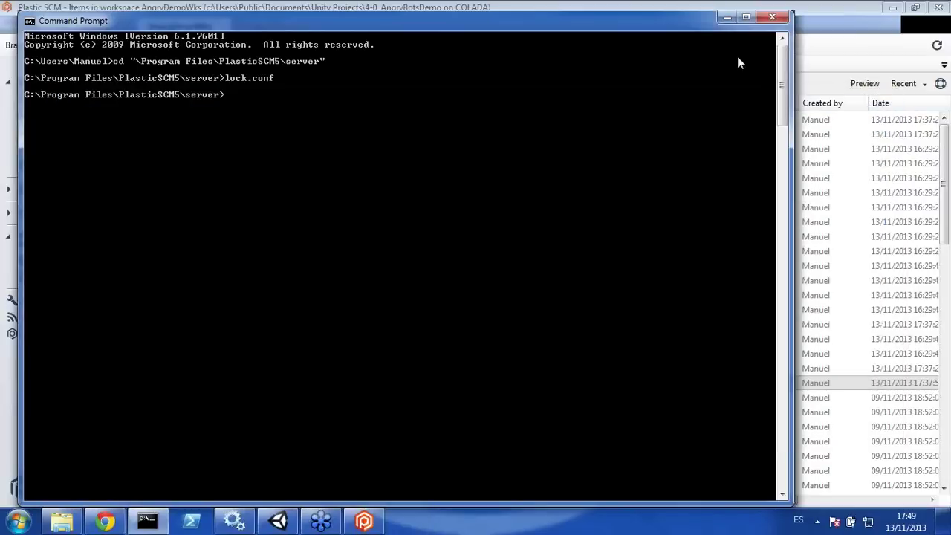
{"action": "left_click", "coordinate": [728, 16]}
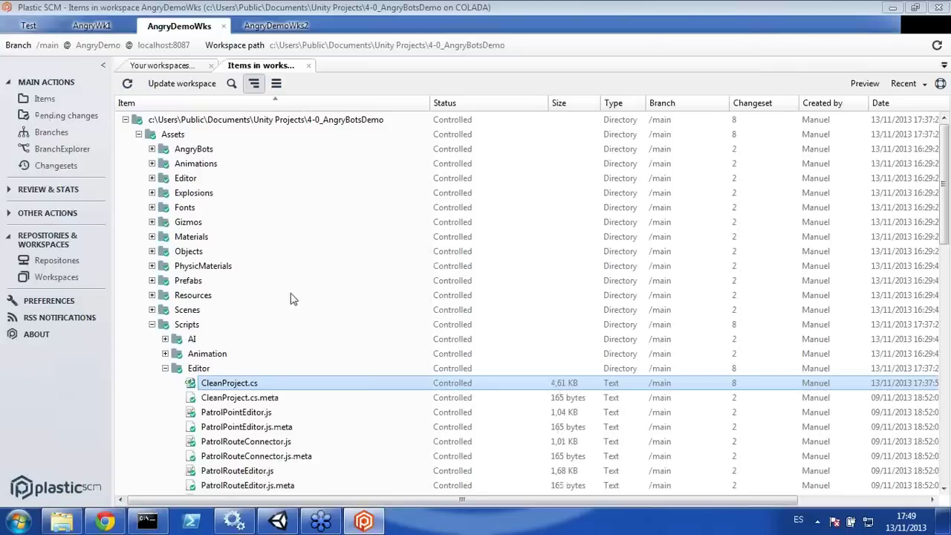
{"action": "left_click", "coordinate": [935, 46]}
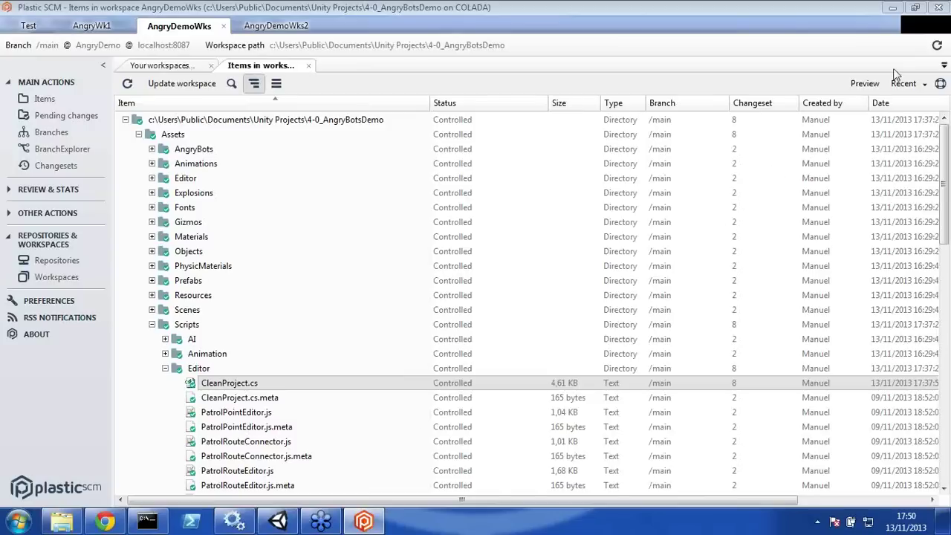
{"action": "left_click", "coordinate": [937, 46]}
Step: Examine the configured preview tools in the preferences, and dismiss the dialog without saving
{"action": "left_click", "coordinate": [60, 301]}
{"action": "left_click", "coordinate": [277, 270]}
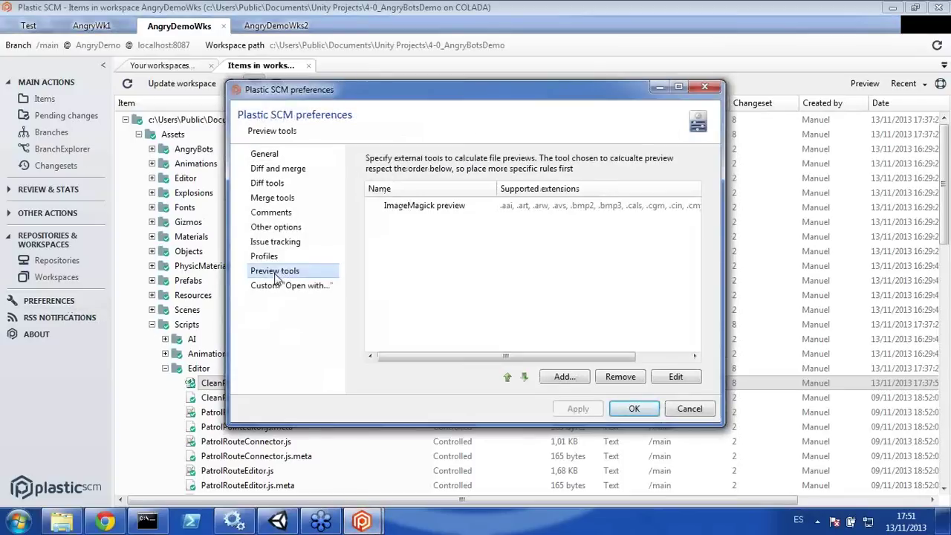
{"action": "left_click", "coordinate": [685, 413]}
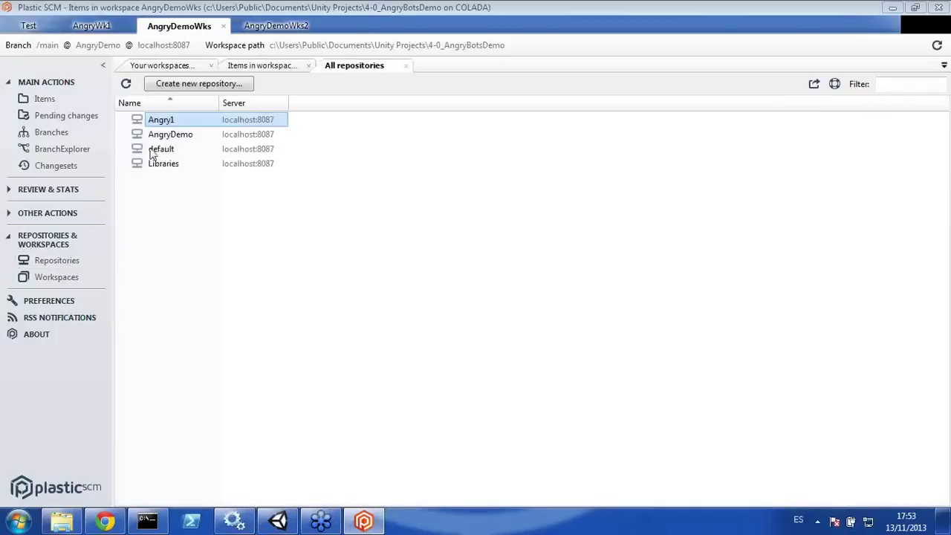
Step: Switch to the Test workspace, refresh its repository list, and open the Branch Explorer for the Libraries repository
{"action": "left_click", "coordinate": [176, 165]}
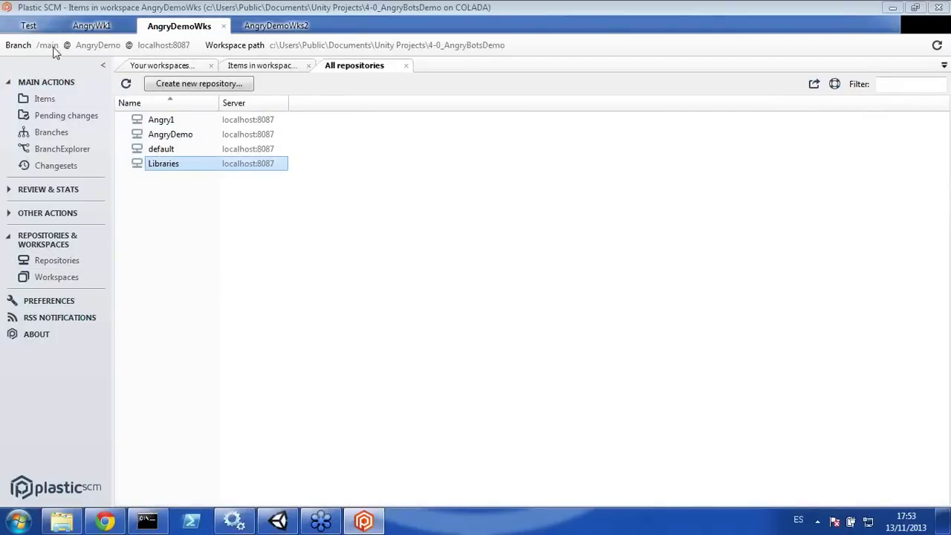
{"action": "left_click", "coordinate": [28, 28]}
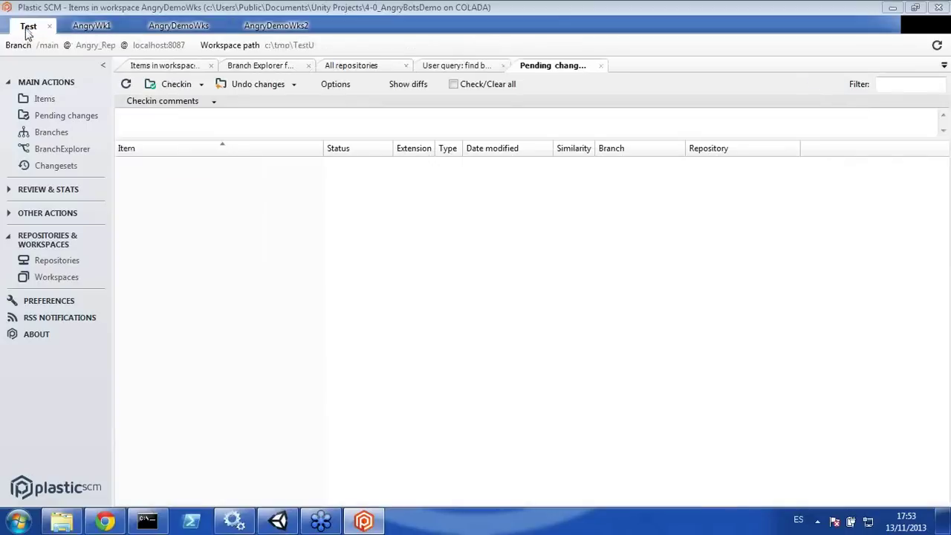
{"action": "left_click", "coordinate": [57, 261]}
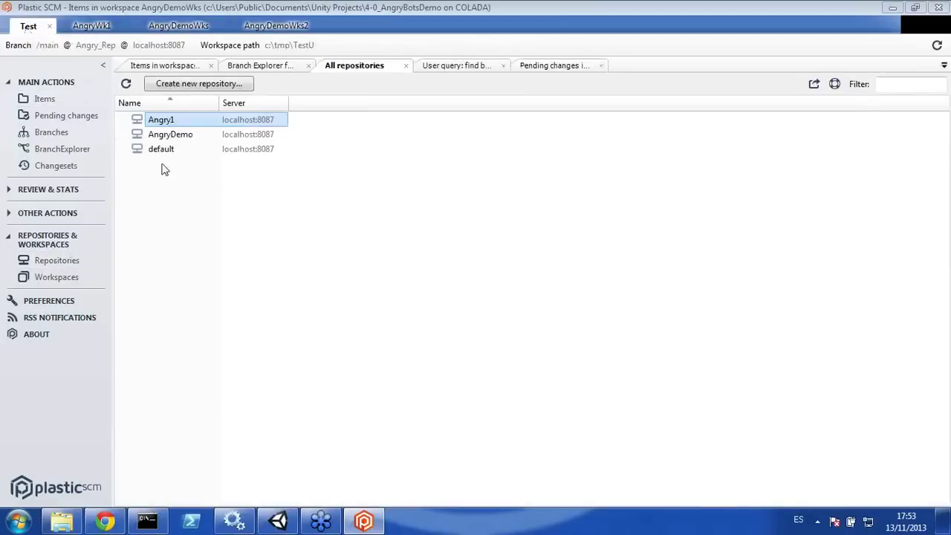
{"action": "left_click", "coordinate": [125, 84]}
{"action": "right_click", "coordinate": [167, 165]}
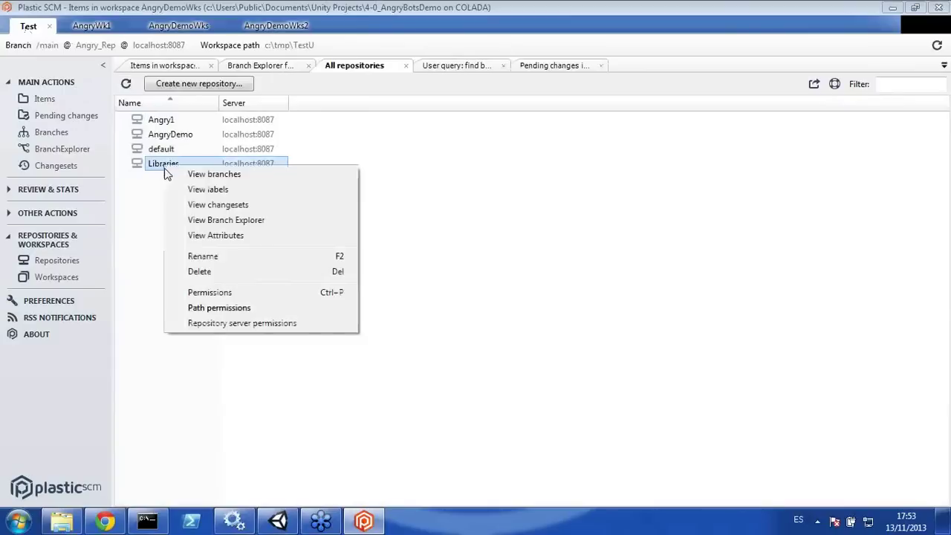
{"action": "left_click", "coordinate": [227, 220]}
Step: Switch the Test workspace to the /main branch of the Libraries repository, and confirm the configuration change
{"action": "left_click", "coordinate": [134, 172]}
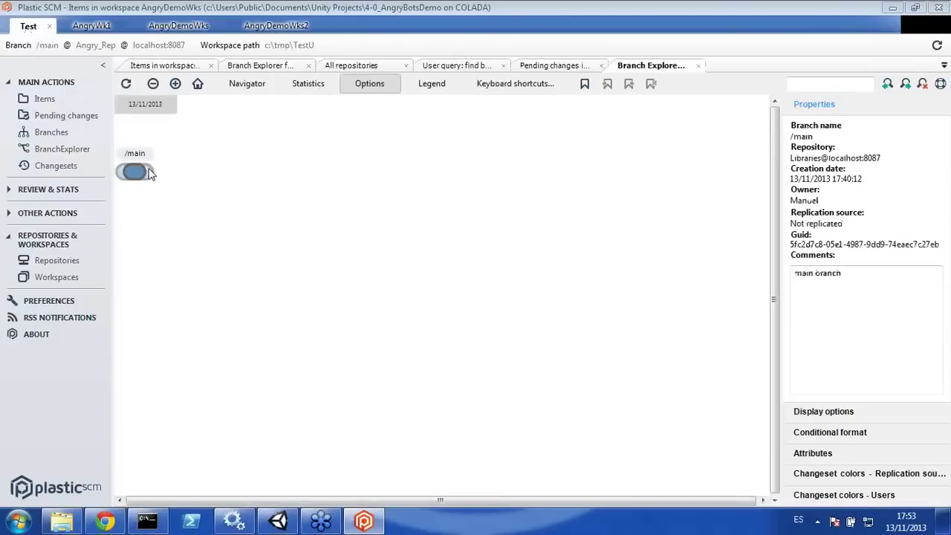
{"action": "right_click", "coordinate": [134, 172]}
{"action": "left_click", "coordinate": [223, 193]}
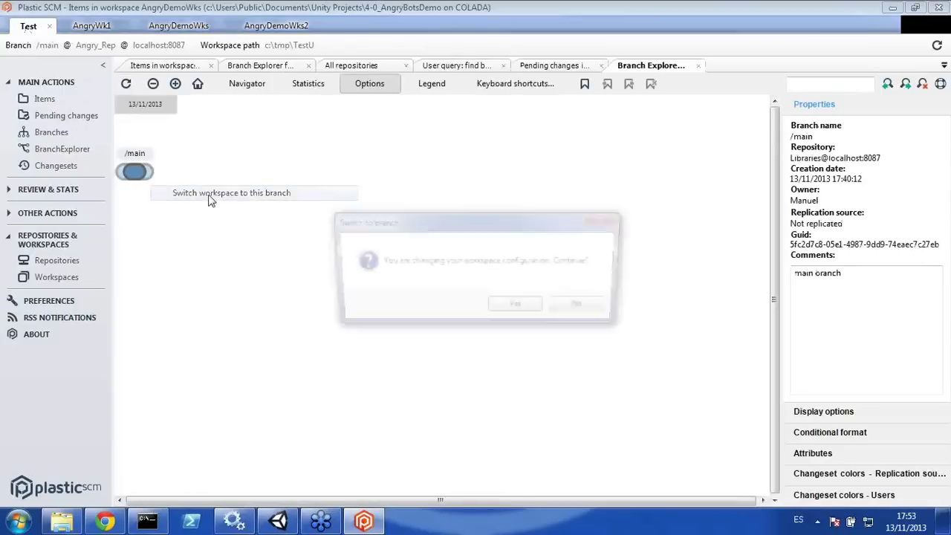
{"action": "left_click", "coordinate": [513, 308]}
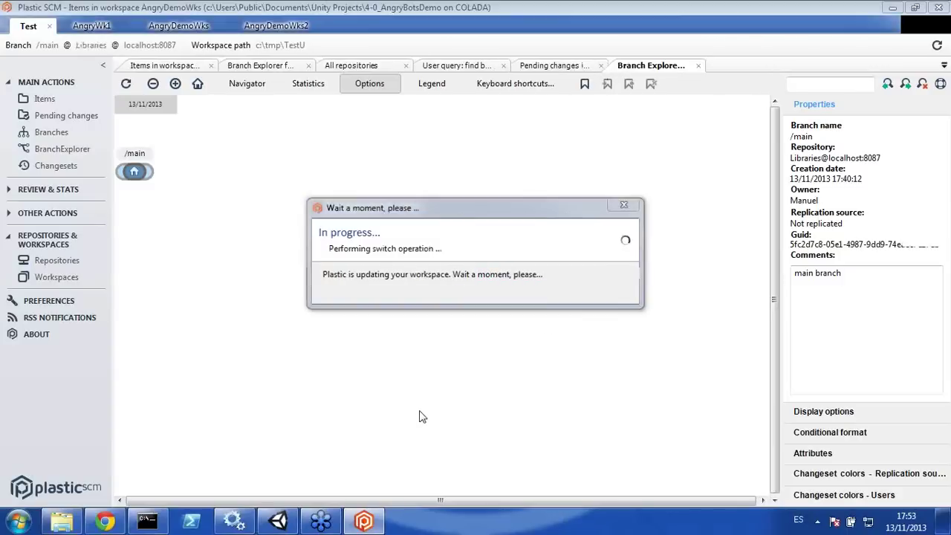
{"action": "left_click", "coordinate": [577, 308]}
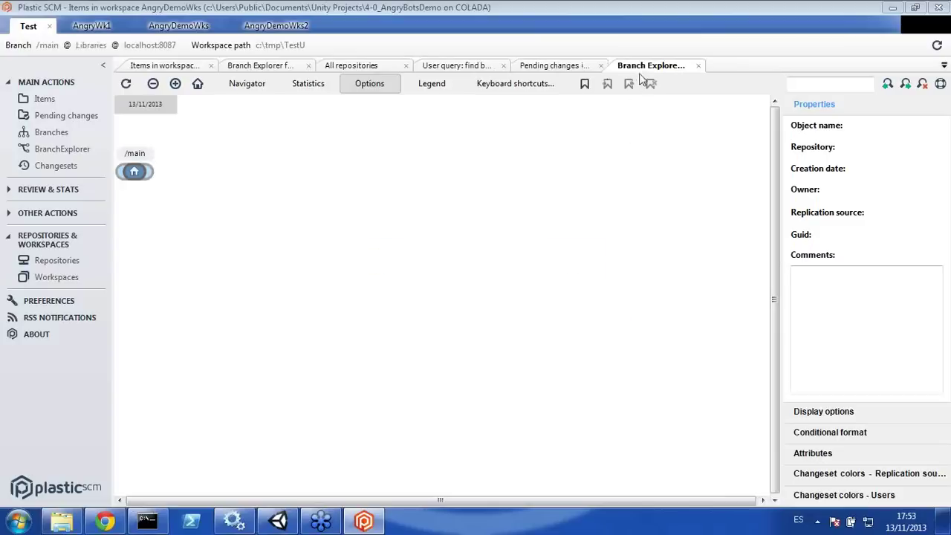
Step: Close all the open views in the Test workspace, and display the workspace items
{"action": "middle_click", "coordinate": [633, 68]}
{"action": "middle_click", "coordinate": [561, 68]}
{"action": "middle_click", "coordinate": [455, 67]}
{"action": "middle_click", "coordinate": [361, 67]}
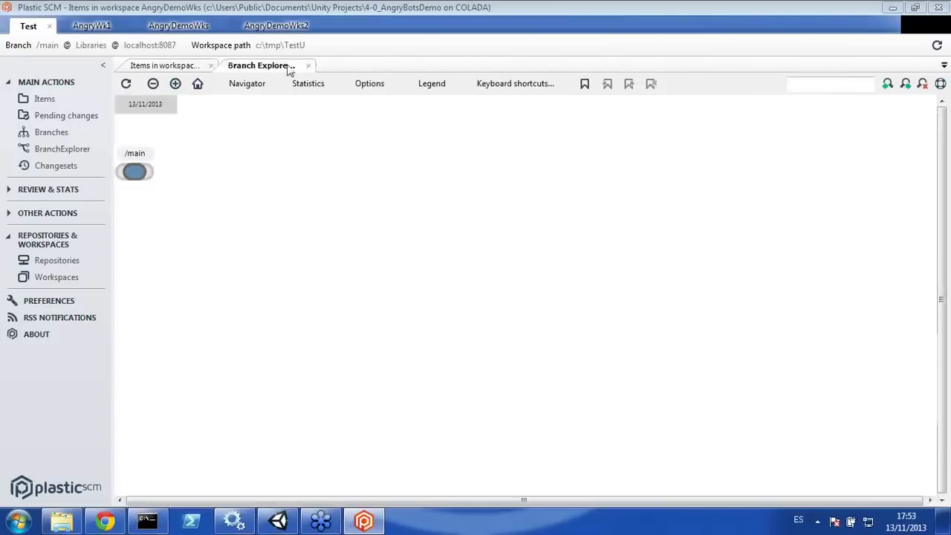
{"action": "middle_click", "coordinate": [290, 67]}
{"action": "middle_click", "coordinate": [195, 68]}
{"action": "left_click", "coordinate": [40, 98]}
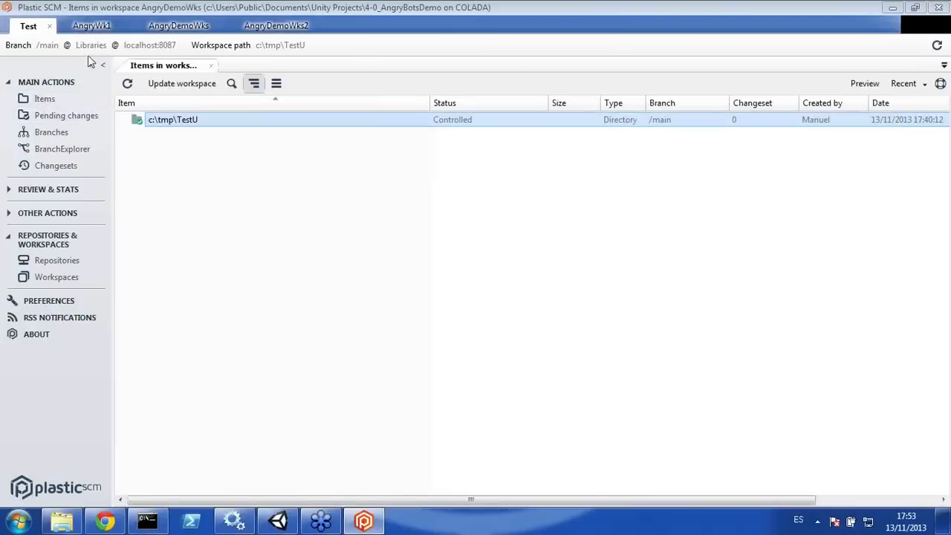
Step: Open the c:\tmp\TestU workspace folder in Windows Explorer
{"action": "right_click", "coordinate": [165, 121]}
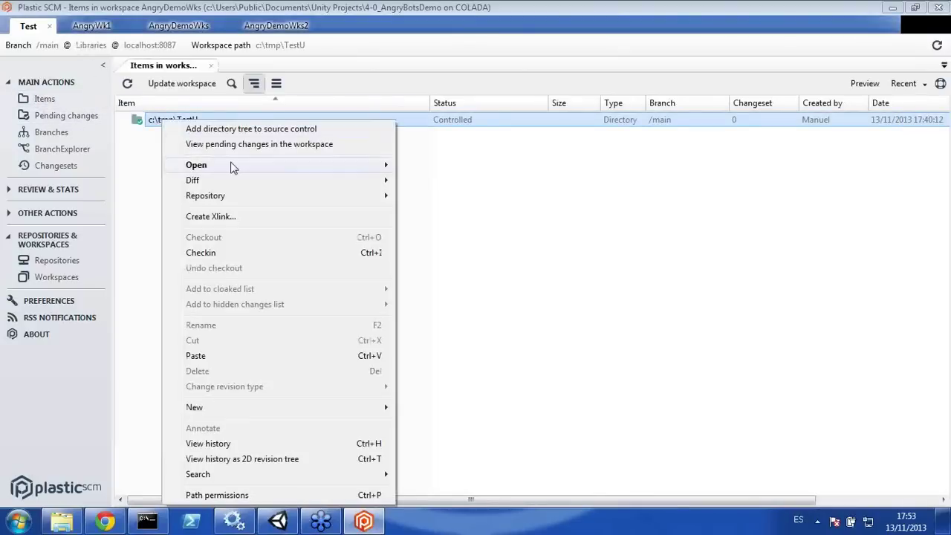
{"action": "mouse_move", "coordinate": [231, 172]}
{"action": "left_click", "coordinate": [459, 196]}
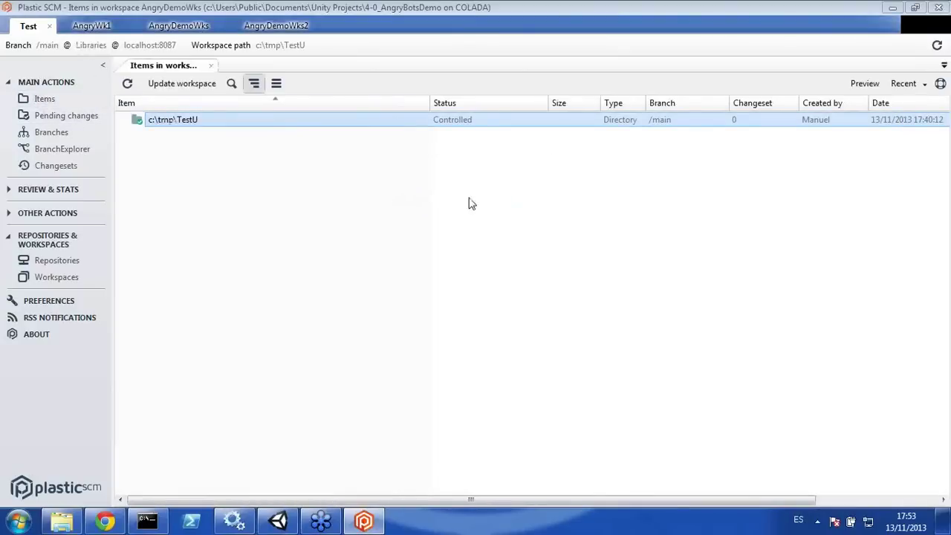
Step: Create an empty text document in the TestU folder, rename it mylib.dll, and close the folder window
{"action": "right_click", "coordinate": [197, 152]}
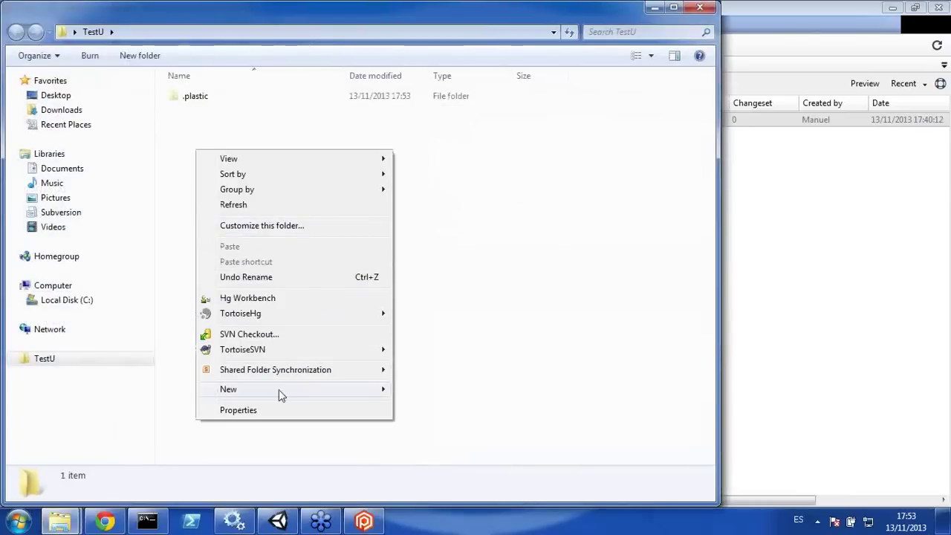
{"action": "mouse_move", "coordinate": [389, 392]}
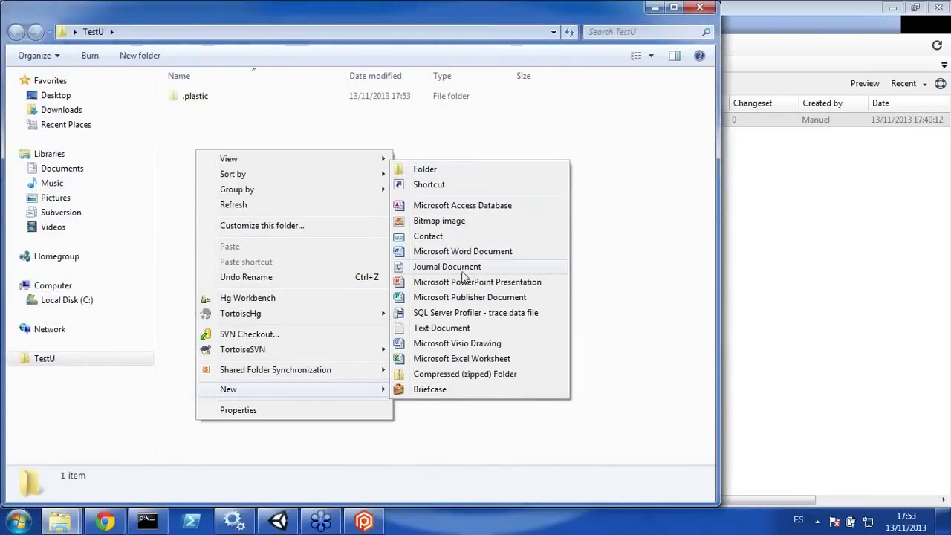
{"action": "left_click", "coordinate": [482, 328]}
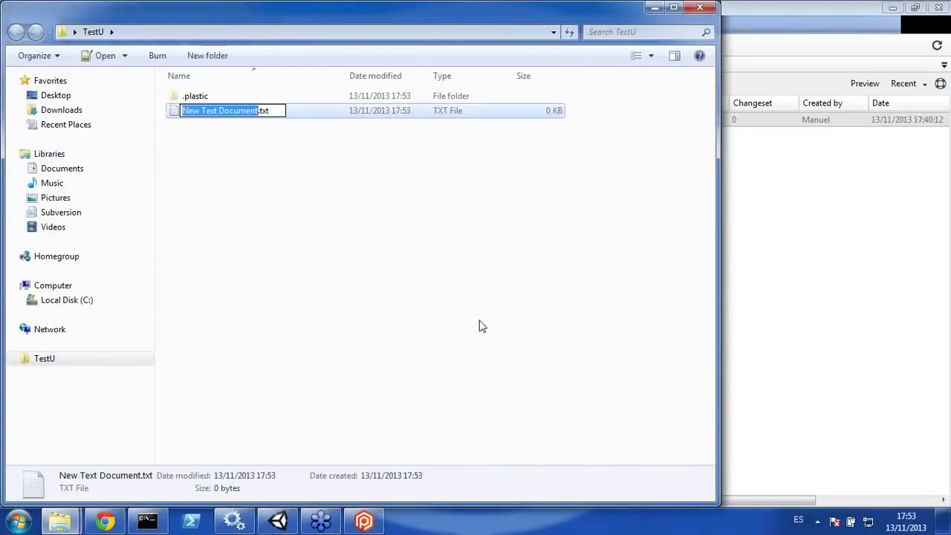
{"action": "type", "text": "mylib"}
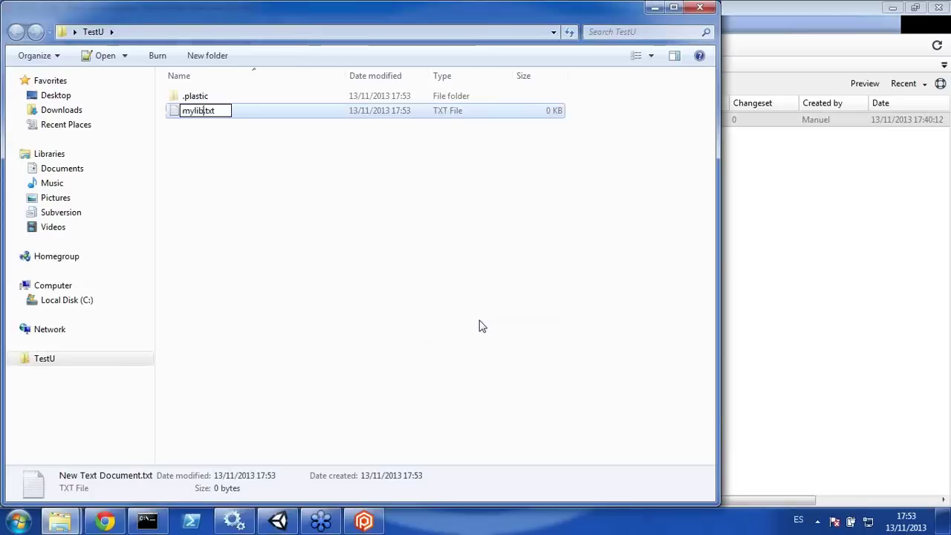
{"action": "type", "text": ".dll"}
{"action": "key", "text": "Return"}
{"action": "key", "text": "Return"}
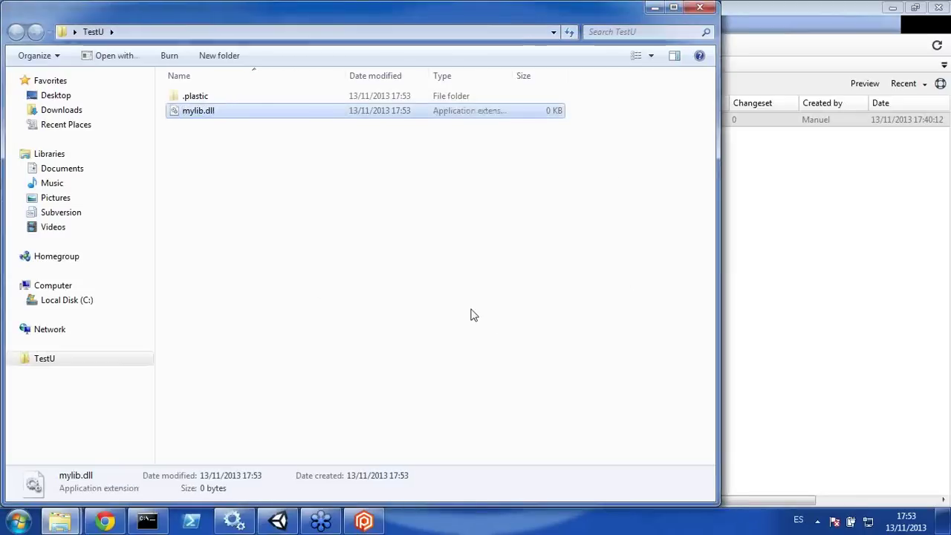
{"action": "left_click", "coordinate": [700, 7]}
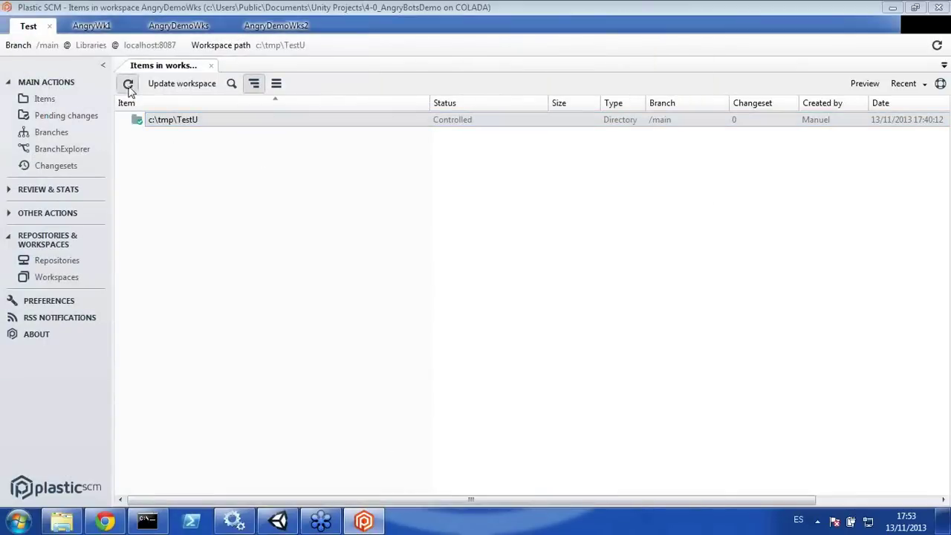
Step: Add mylib.dll to source control, and check it in from the pending changes with a short comment
{"action": "left_click", "coordinate": [126, 119]}
{"action": "right_click", "coordinate": [158, 135]}
{"action": "left_click", "coordinate": [179, 146]}
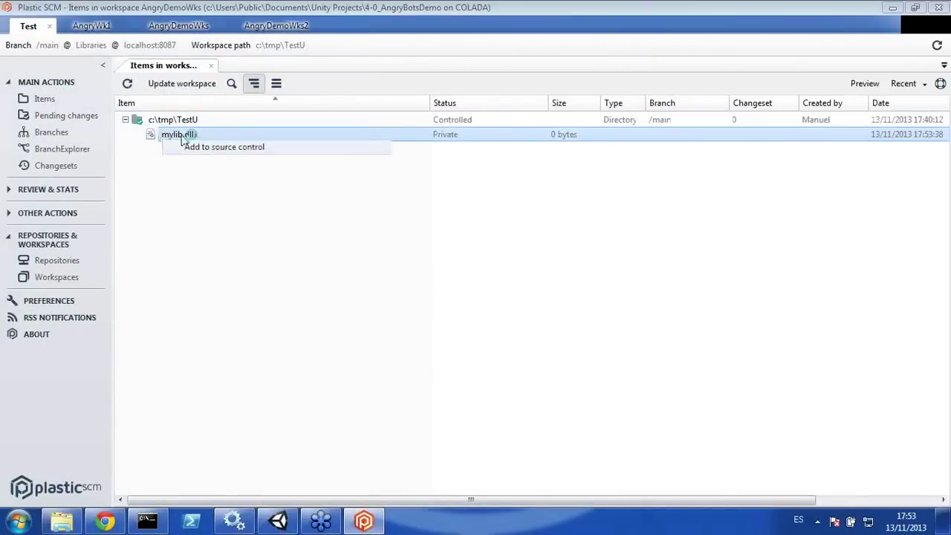
{"action": "left_click", "coordinate": [60, 115]}
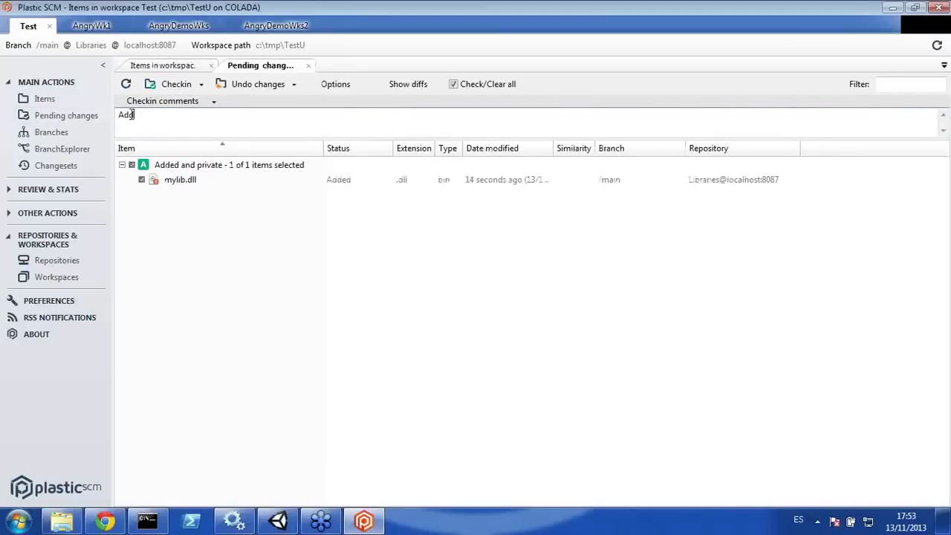
{"action": "left_click", "coordinate": [170, 85]}
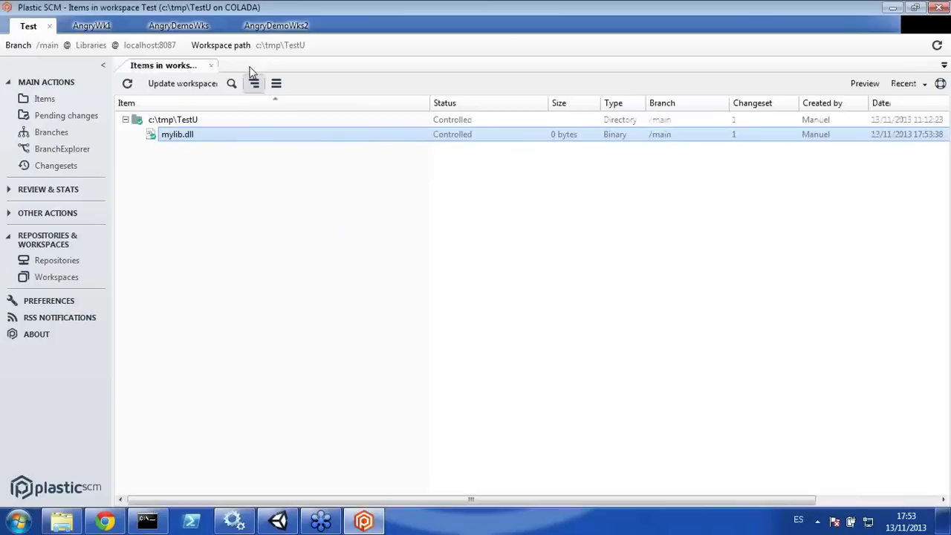
Step: Examine the Libraries changesets in the Branch Explorer, and return to the Test workspace items
{"action": "left_click", "coordinate": [62, 149]}
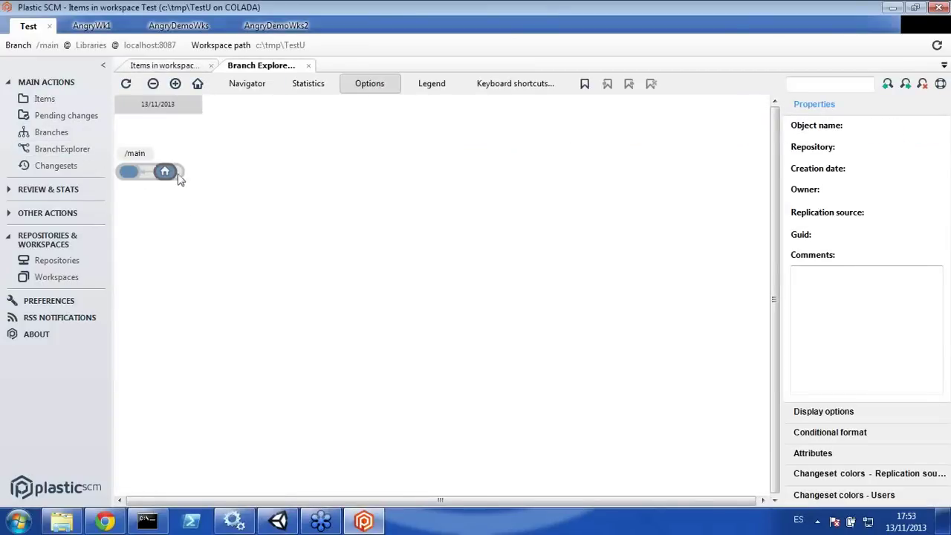
{"action": "left_click", "coordinate": [67, 99]}
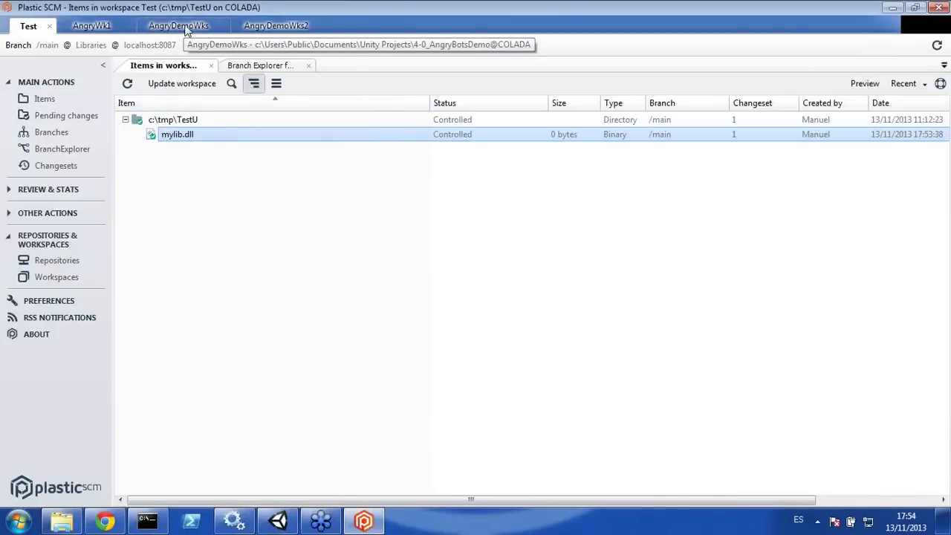
Step: Switch to the AngryDemoWks workspace, close its open views, and show its Branch Explorer
{"action": "left_click", "coordinate": [159, 27]}
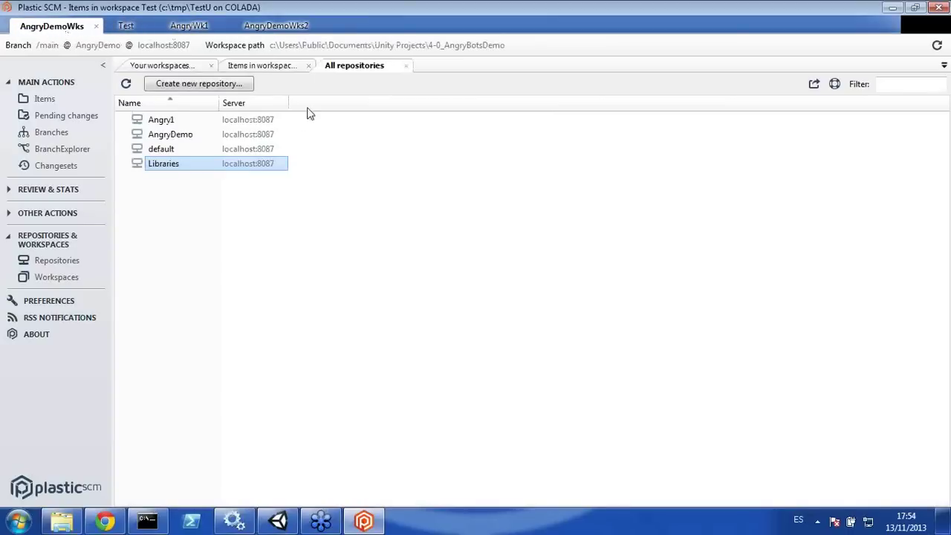
{"action": "middle_click", "coordinate": [342, 69]}
{"action": "middle_click", "coordinate": [240, 69]}
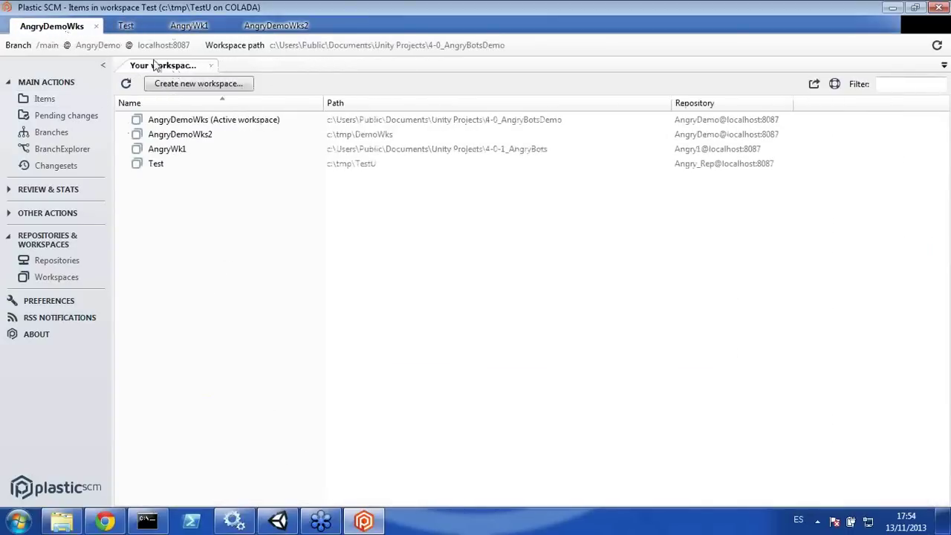
{"action": "middle_click", "coordinate": [178, 67]}
{"action": "left_click", "coordinate": [75, 149]}
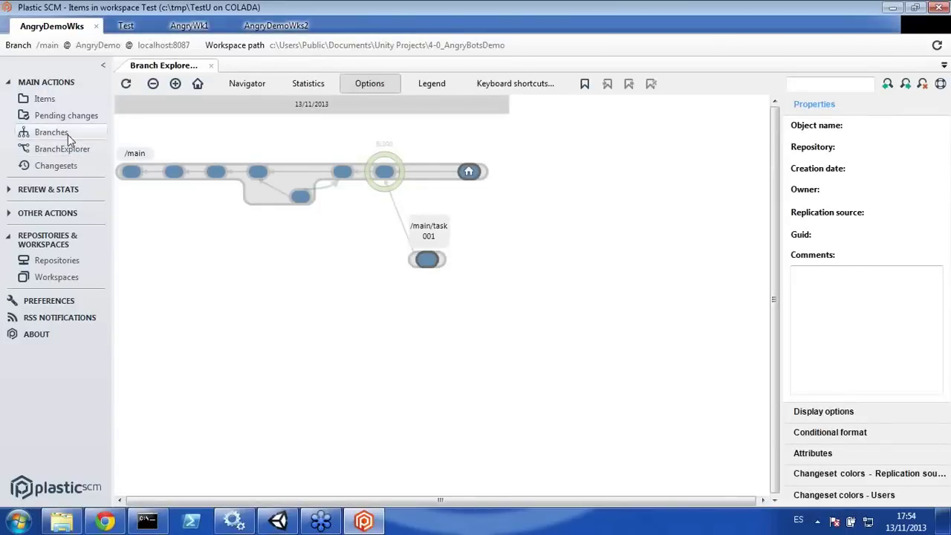
Step: Start an Xlink named LibXlink in the Assets directory, targeting the Libraries repository on localhost:8087
{"action": "left_click", "coordinate": [52, 99]}
{"action": "scroll", "coordinate": [242, 216], "scroll_direction": "up", "scroll_amount": 6}
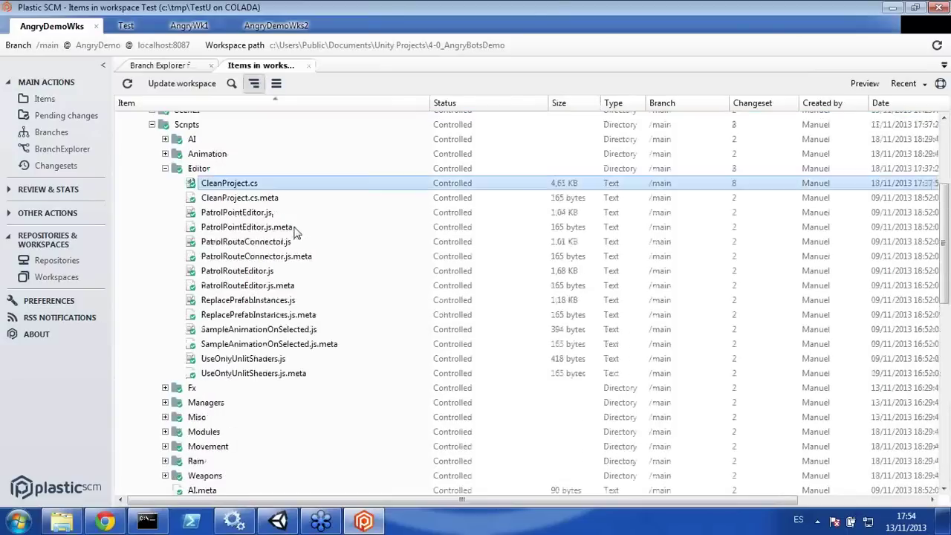
{"action": "left_click", "coordinate": [139, 134]}
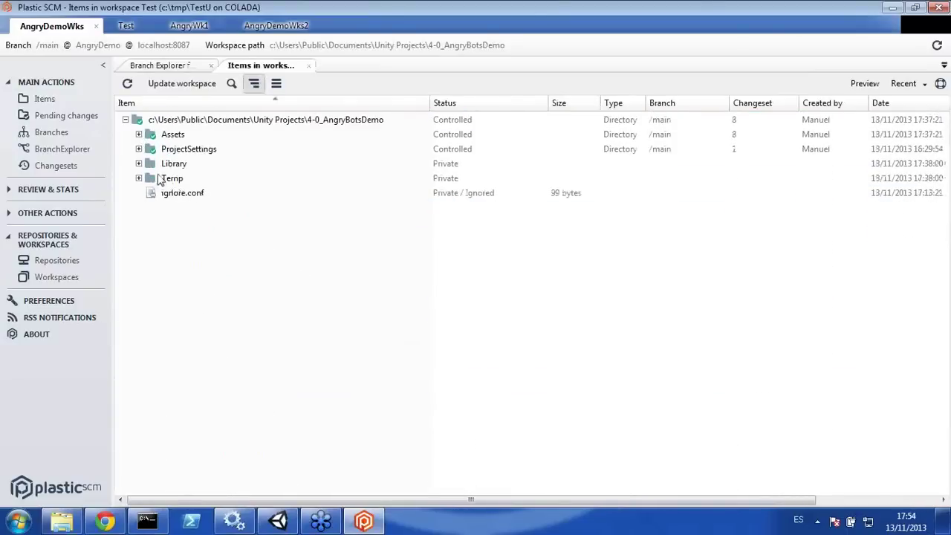
{"action": "left_click", "coordinate": [139, 134]}
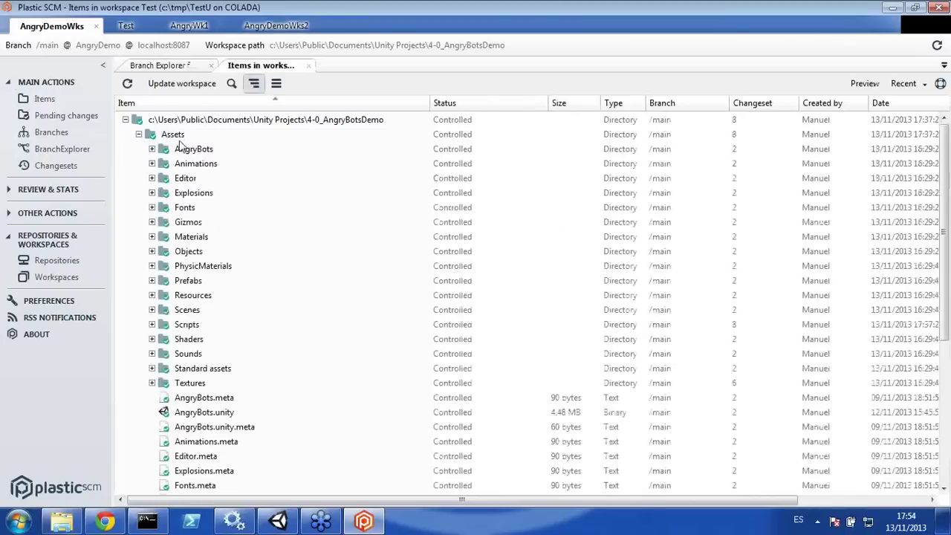
{"action": "right_click", "coordinate": [172, 137]}
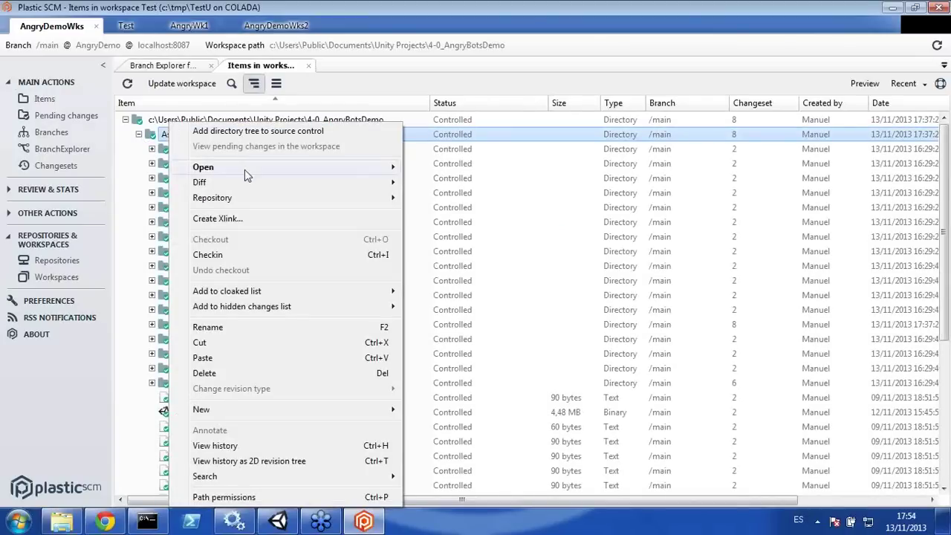
{"action": "left_click", "coordinate": [245, 223]}
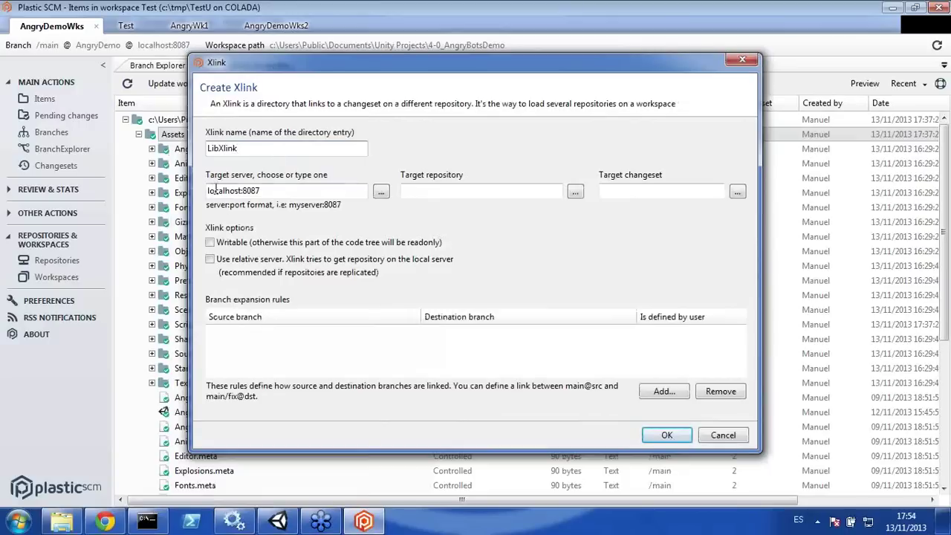
{"action": "left_click_drag", "start_coordinate": [209, 191], "coordinate": [242, 191]}
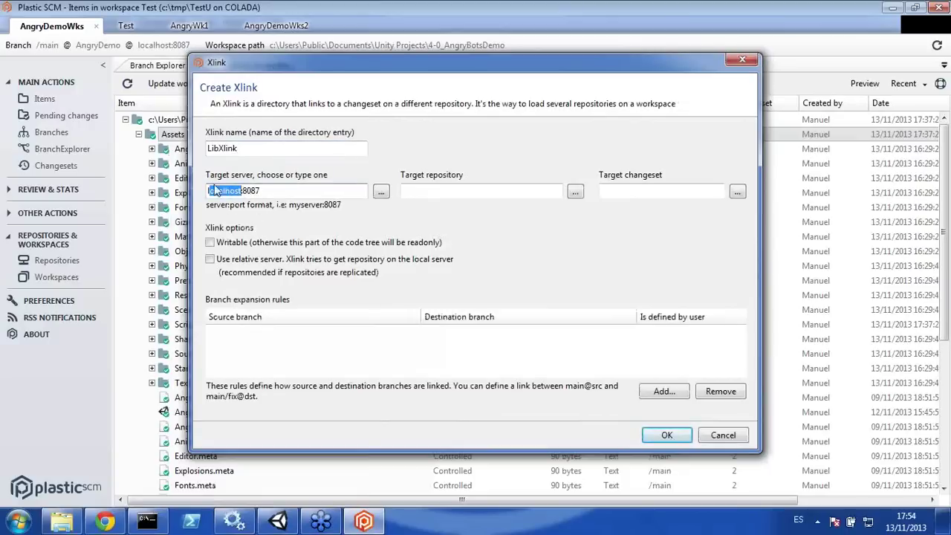
{"action": "left_click", "coordinate": [575, 192]}
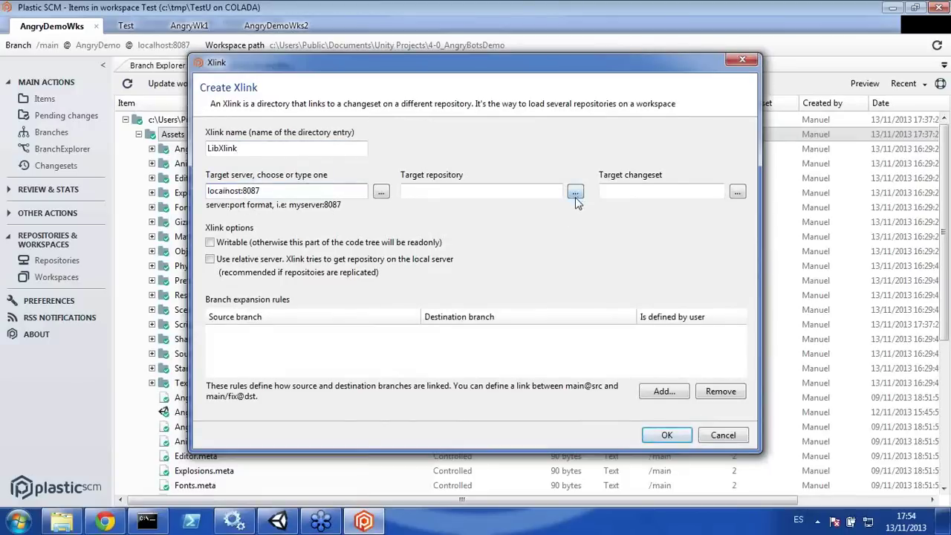
{"action": "left_click", "coordinate": [348, 261]}
{"action": "double_click", "coordinate": [351, 264]}
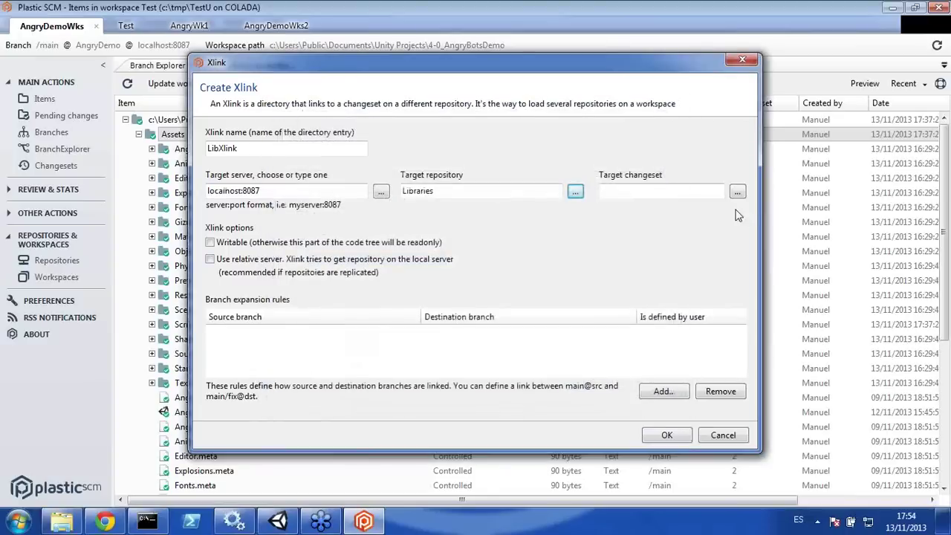
Step: Point the Xlink to changeset 1 of Libraries, accept the main branch expansion rule, and create it as writable
{"action": "left_click", "coordinate": [737, 193]}
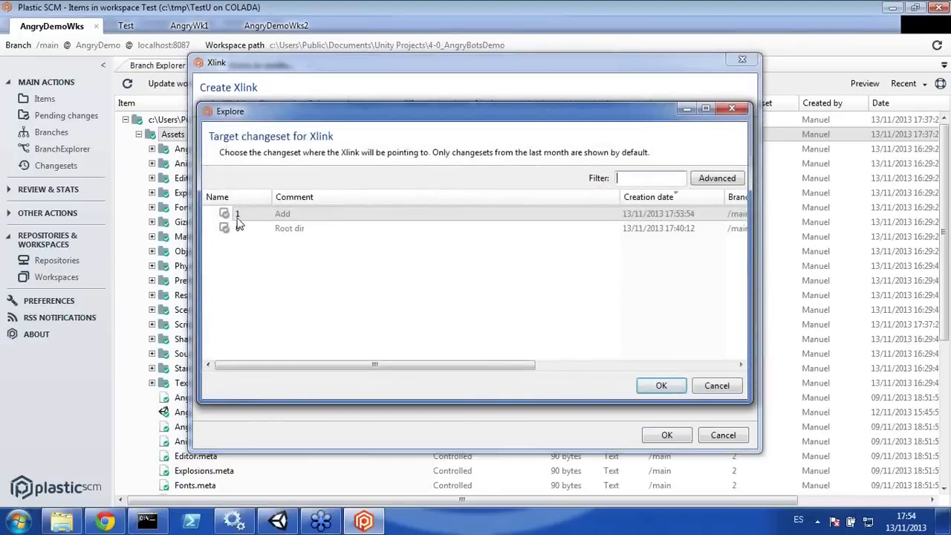
{"action": "double_click", "coordinate": [238, 216]}
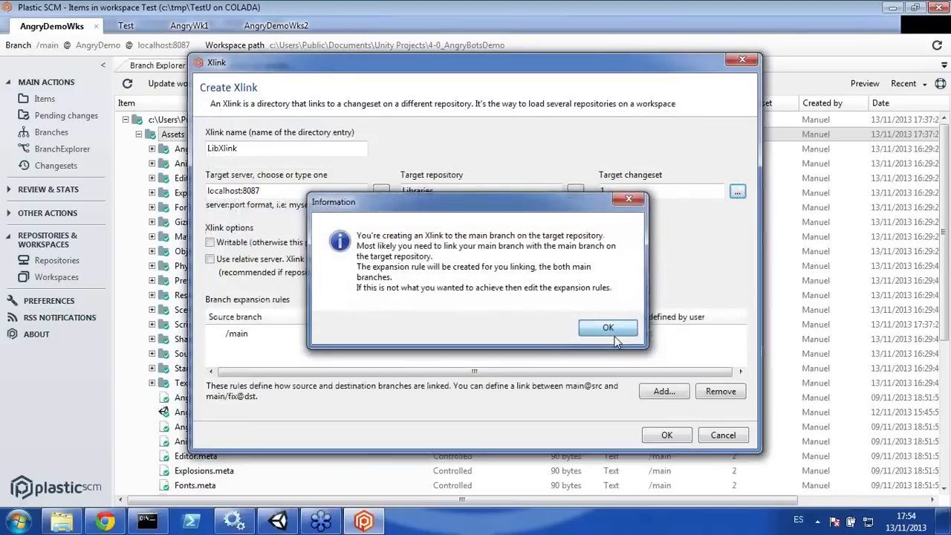
{"action": "left_click", "coordinate": [617, 331]}
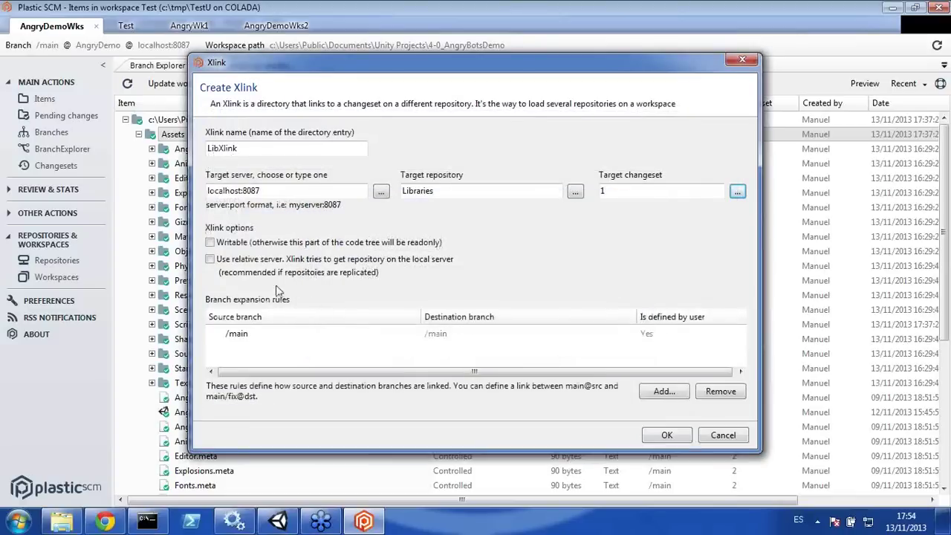
{"action": "left_click", "coordinate": [210, 243]}
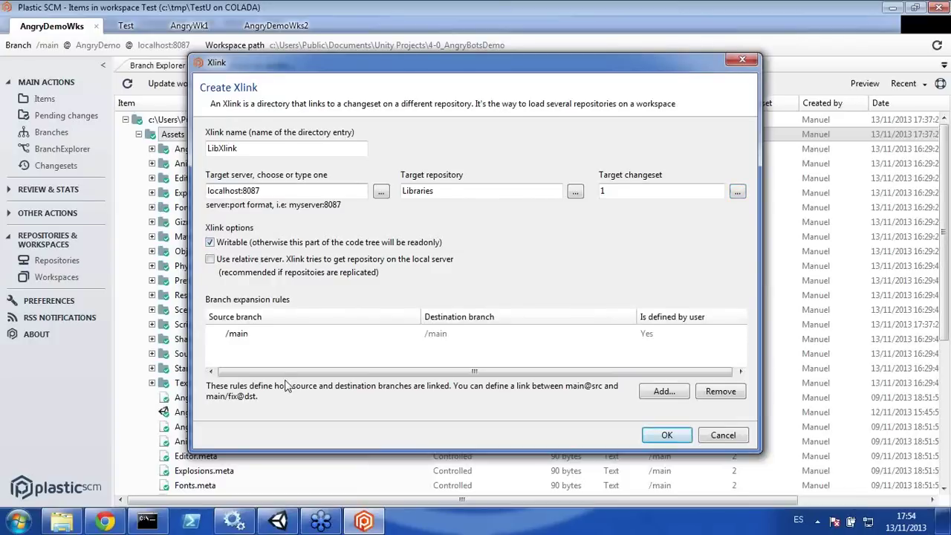
{"action": "left_click", "coordinate": [666, 434]}
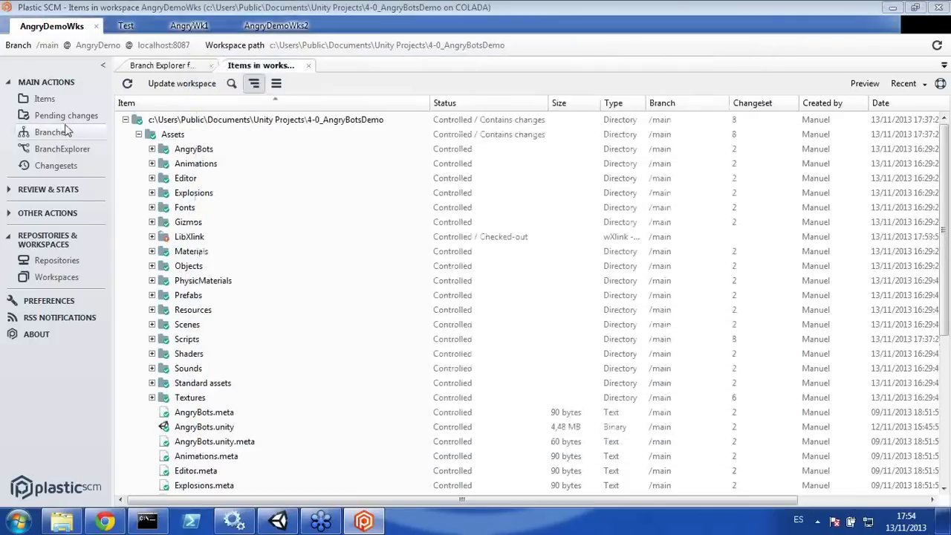
Step: Check in the pending LibXlink addition with the comment "Adding an xlink"
{"action": "left_click", "coordinate": [66, 116]}
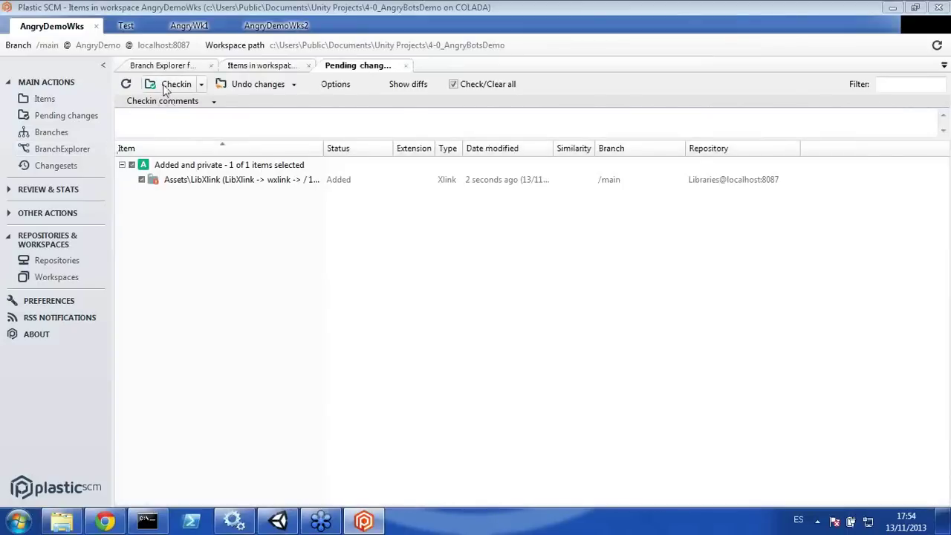
{"action": "left_click", "coordinate": [155, 120]}
{"action": "type", "text": "Adding an xlink"}
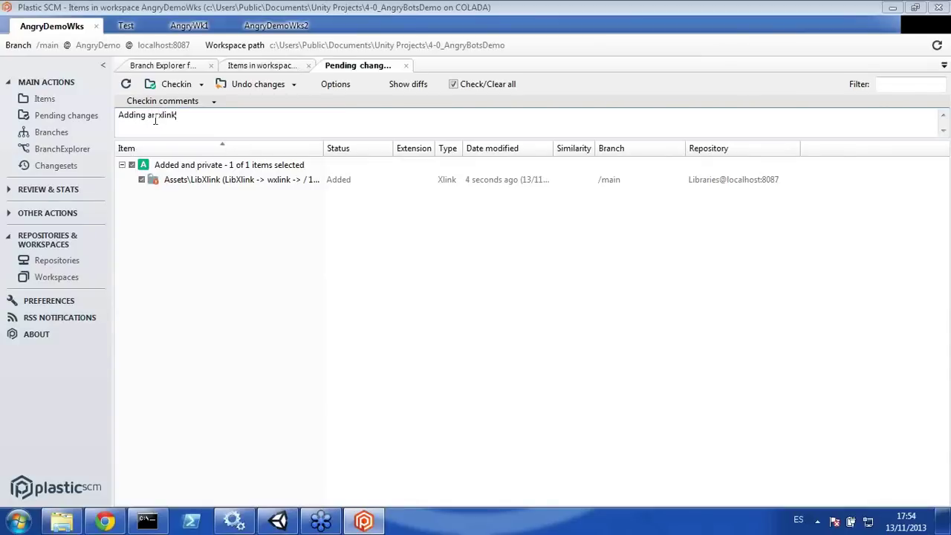
{"action": "left_click", "coordinate": [171, 84]}
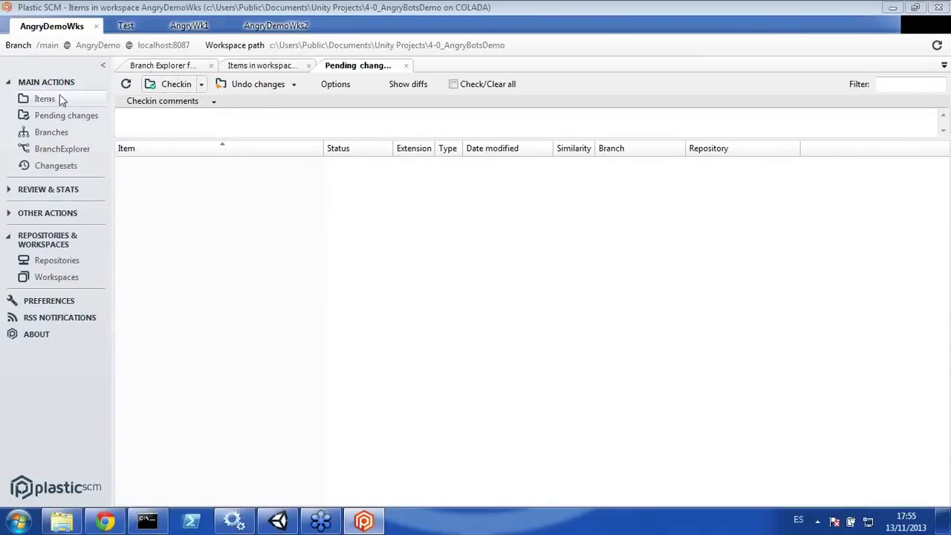
Step: Update the AngryDemoWks workspace from its items view, and expand LibXlink to inspect the linked library file
{"action": "left_click", "coordinate": [60, 99]}
{"action": "left_click", "coordinate": [181, 83]}
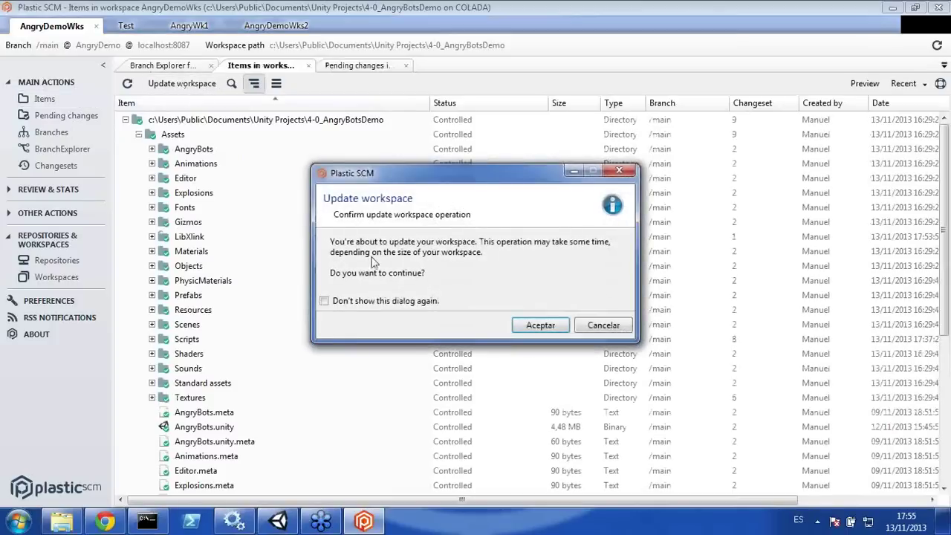
{"action": "left_click", "coordinate": [540, 326]}
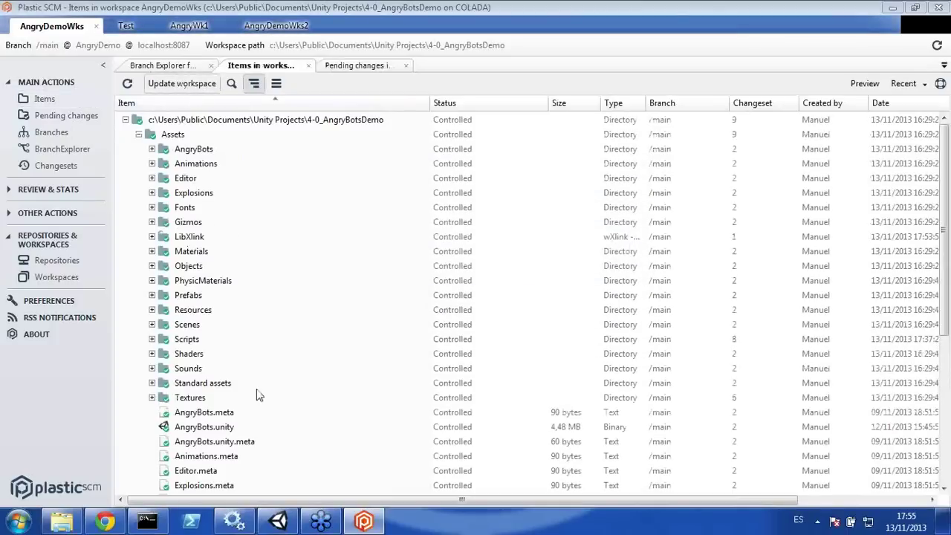
{"action": "left_click", "coordinate": [190, 369]}
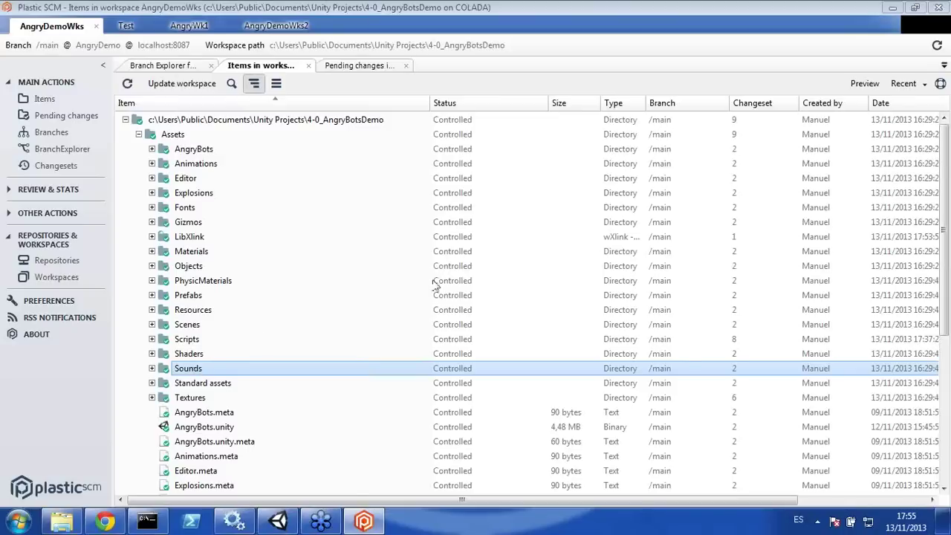
{"action": "double_click", "coordinate": [189, 238]}
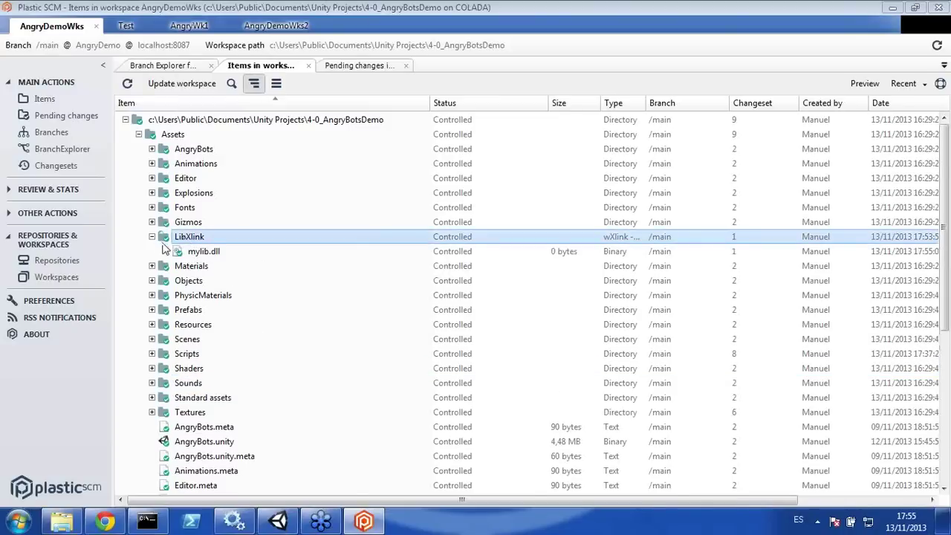
{"action": "left_click", "coordinate": [204, 253]}
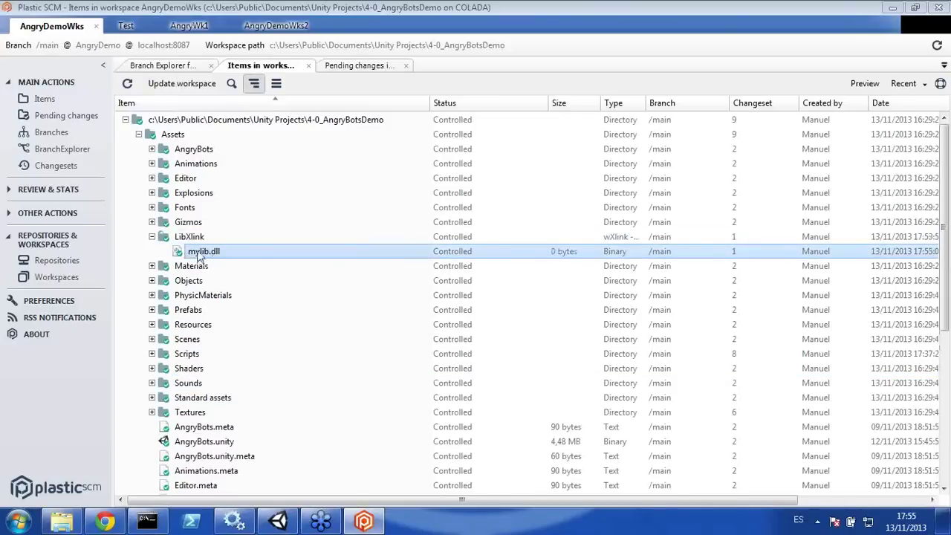
Step: Create a new empty file named mySecondLib.dll inside the LibXlink directory
{"action": "right_click", "coordinate": [187, 237]}
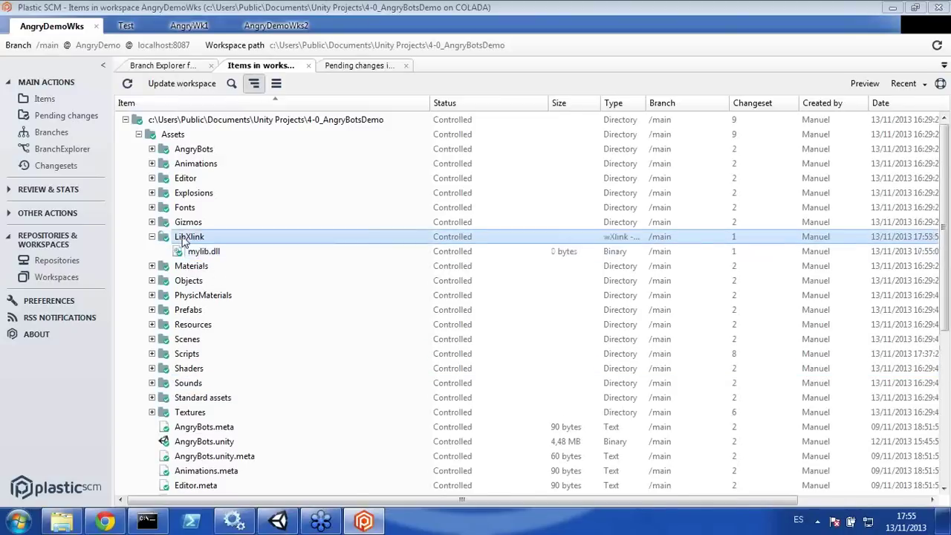
{"action": "mouse_move", "coordinate": [234, 412]}
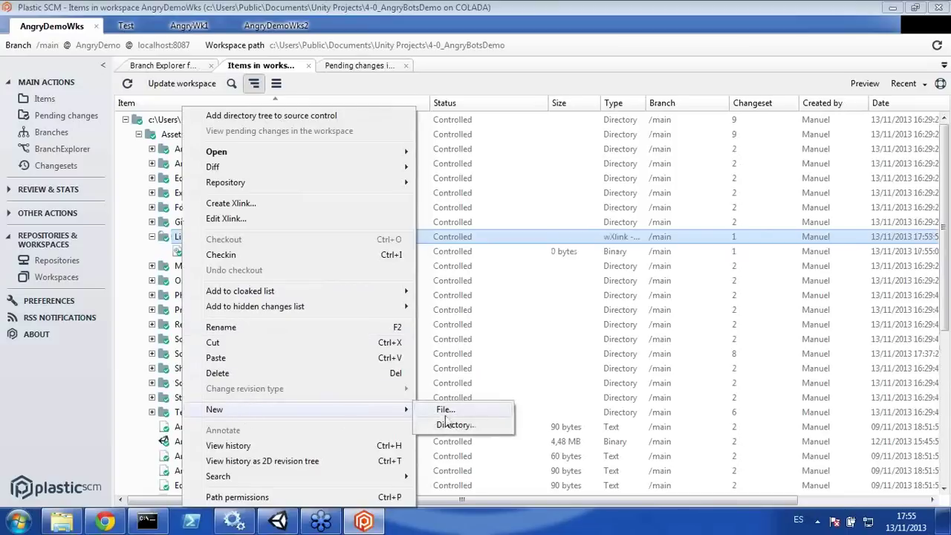
{"action": "left_click", "coordinate": [476, 413]}
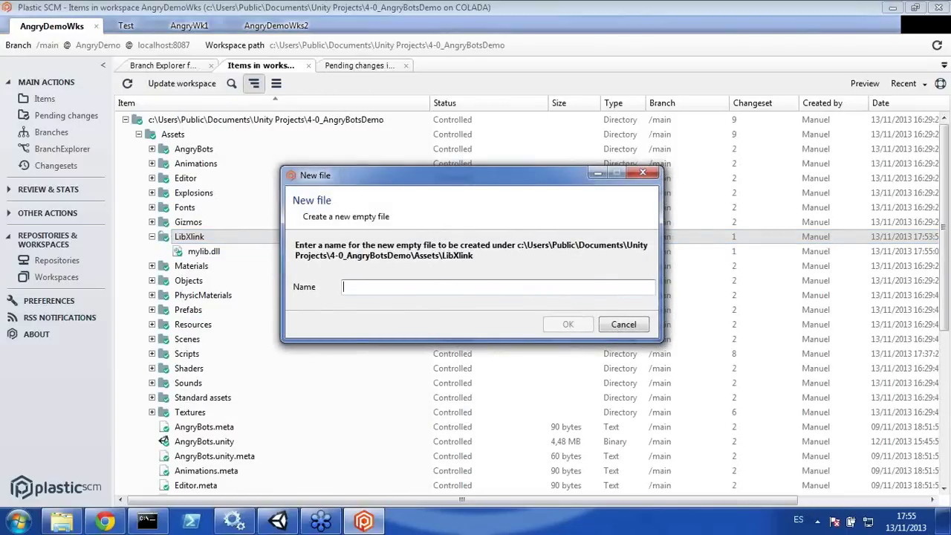
{"action": "type", "text": "mySecondLi"}
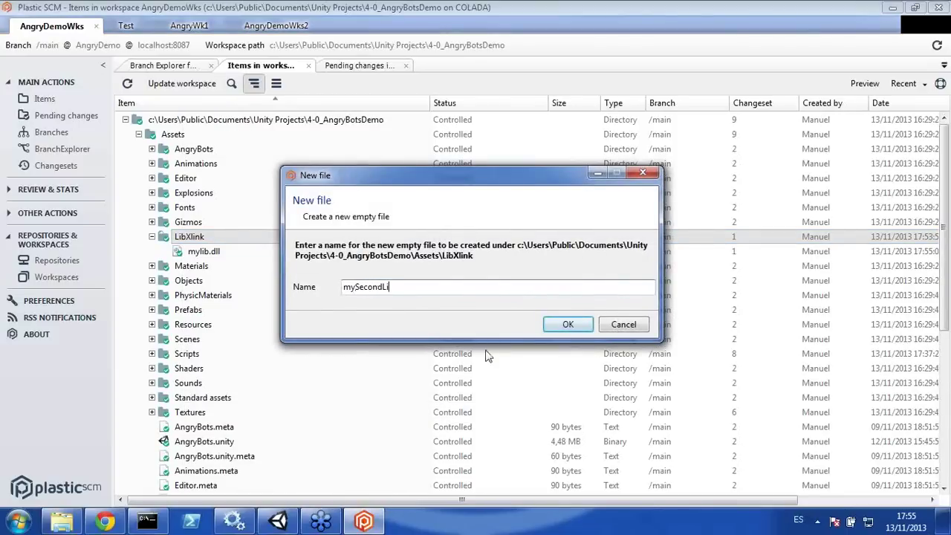
{"action": "type", "text": "b.dll"}
{"action": "key", "text": "Return"}
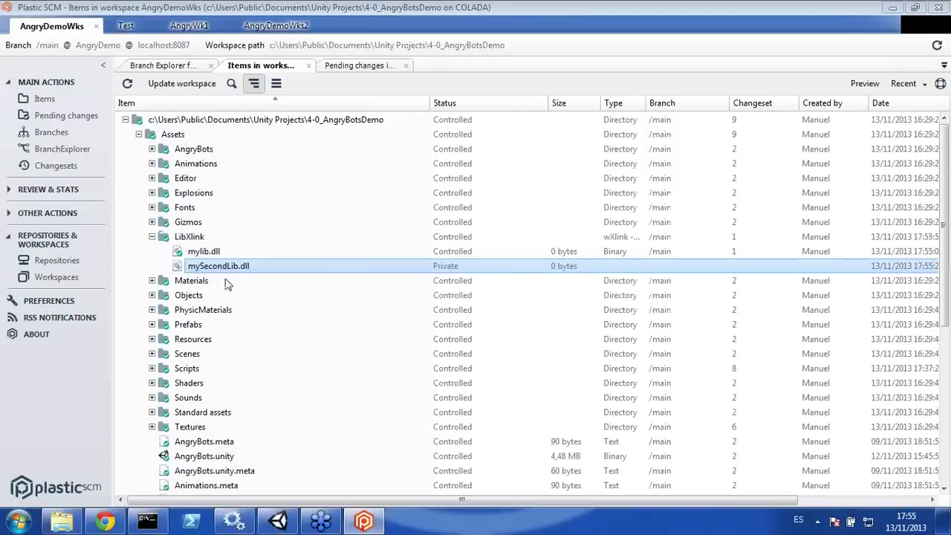
Step: Widen the Type column to read the full Xlink target, and add mySecondLib.dll to source control
{"action": "right_click", "coordinate": [214, 266]}
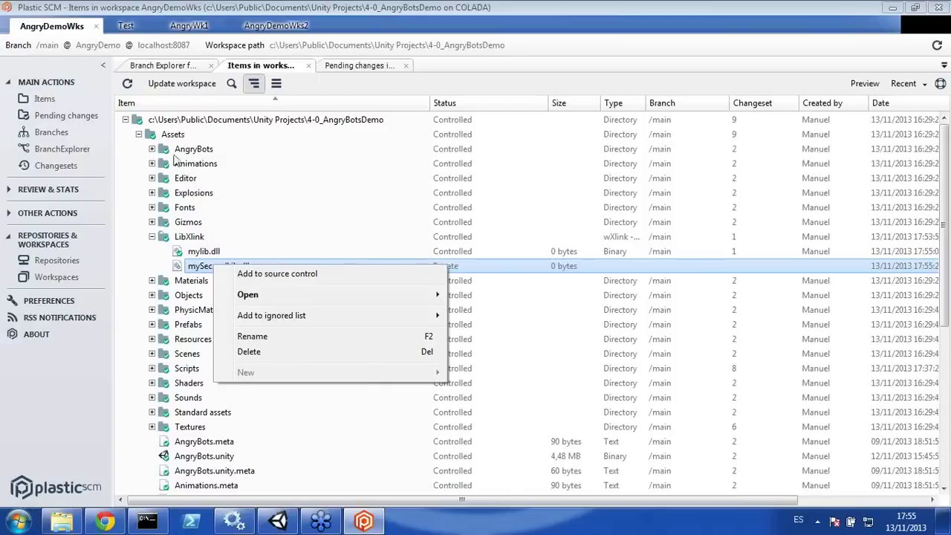
{"action": "left_click", "coordinate": [186, 270]}
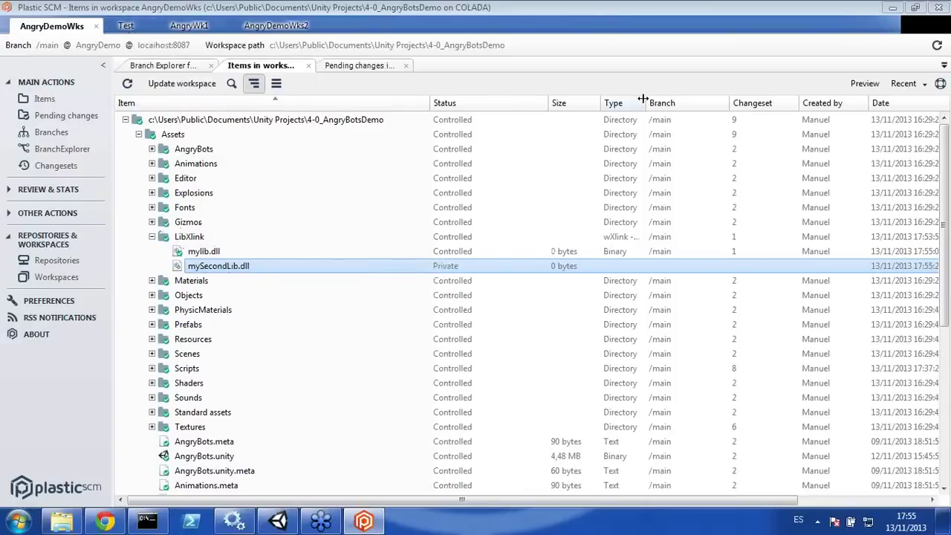
{"action": "left_click_drag", "start_coordinate": [647, 103], "coordinate": [802, 114]}
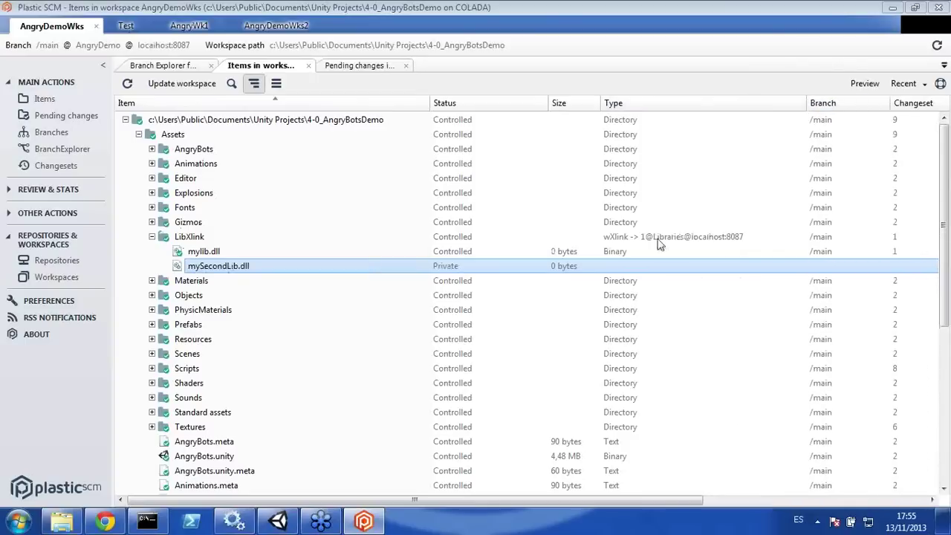
{"action": "right_click", "coordinate": [204, 266]}
{"action": "left_click", "coordinate": [238, 276]}
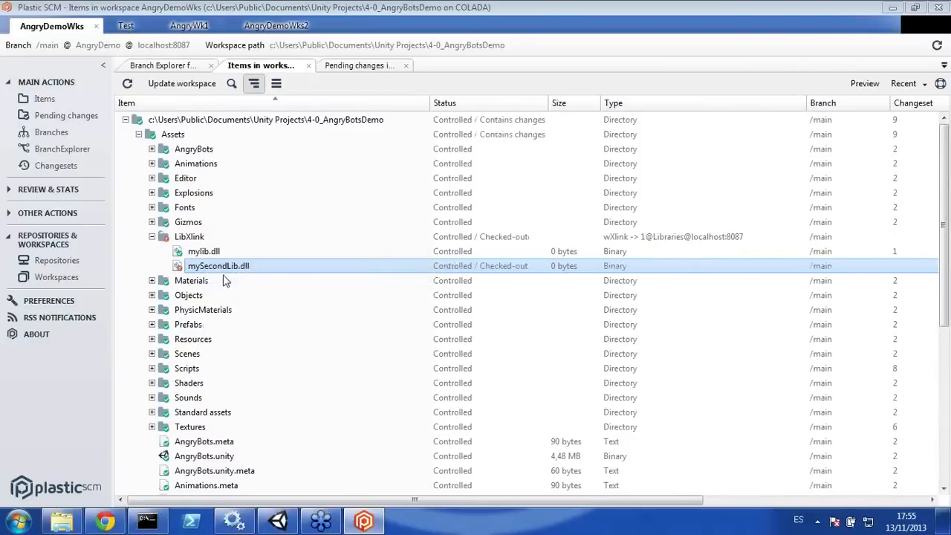
Step: Check in the pending LibXlink and mySecondLib.dll changes without a comment
{"action": "left_click", "coordinate": [44, 115]}
{"action": "left_click", "coordinate": [152, 84]}
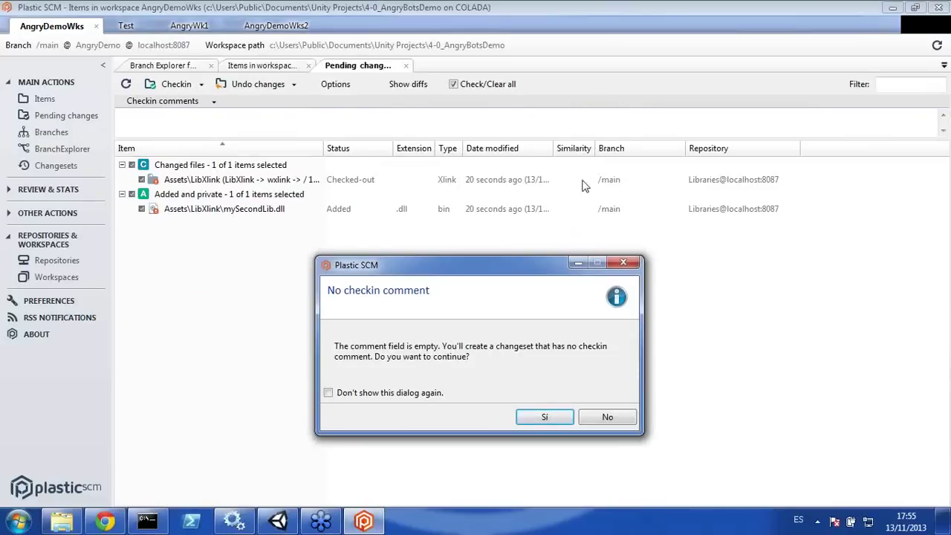
{"action": "left_click", "coordinate": [544, 418]}
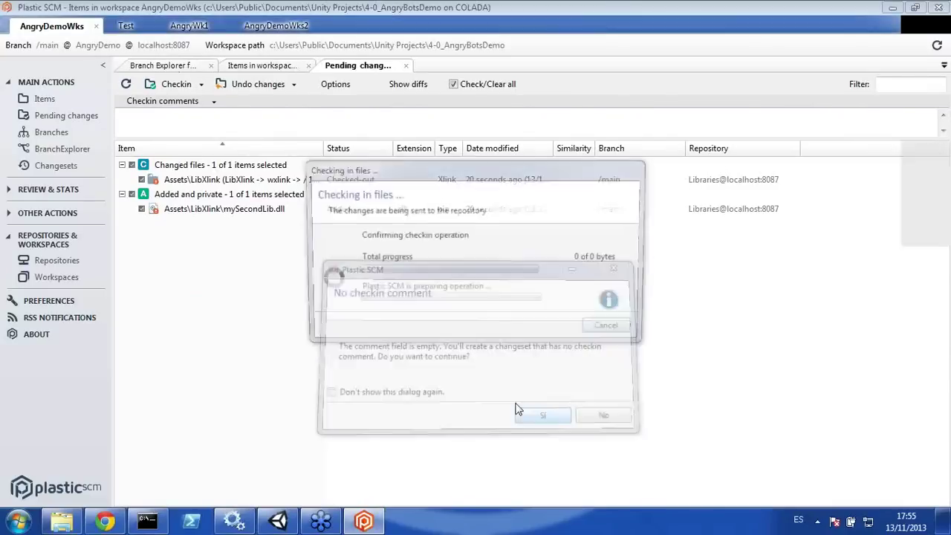
Step: Examine the differences of the newest main changeset from the Branch Explorer, and close the comparison
{"action": "left_click", "coordinate": [177, 67]}
{"action": "double_click", "coordinate": [557, 171]}
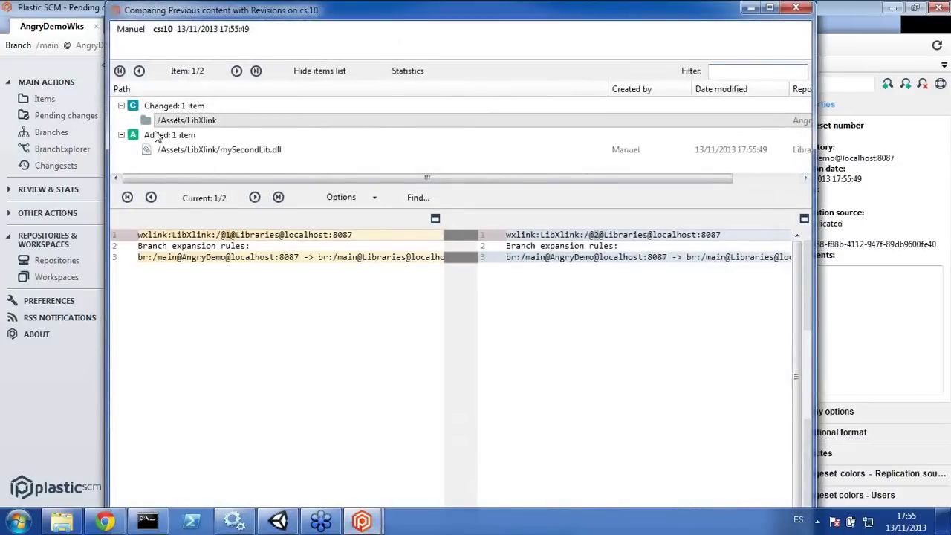
{"action": "left_click", "coordinate": [796, 8]}
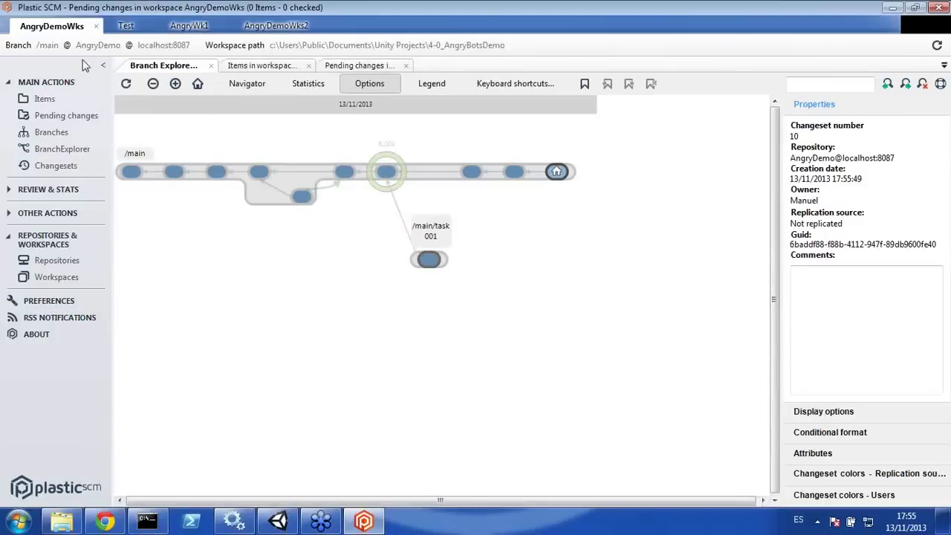
Step: Refresh the Test workspace's Branch Explorer, examine the differences of the newest Libraries changeset, and close the comparison
{"action": "left_click", "coordinate": [127, 27]}
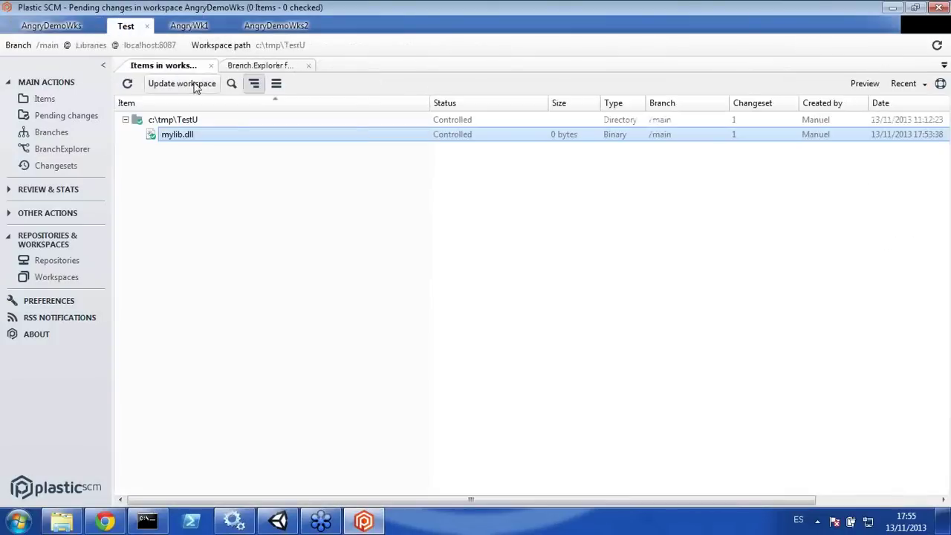
{"action": "left_click", "coordinate": [261, 66]}
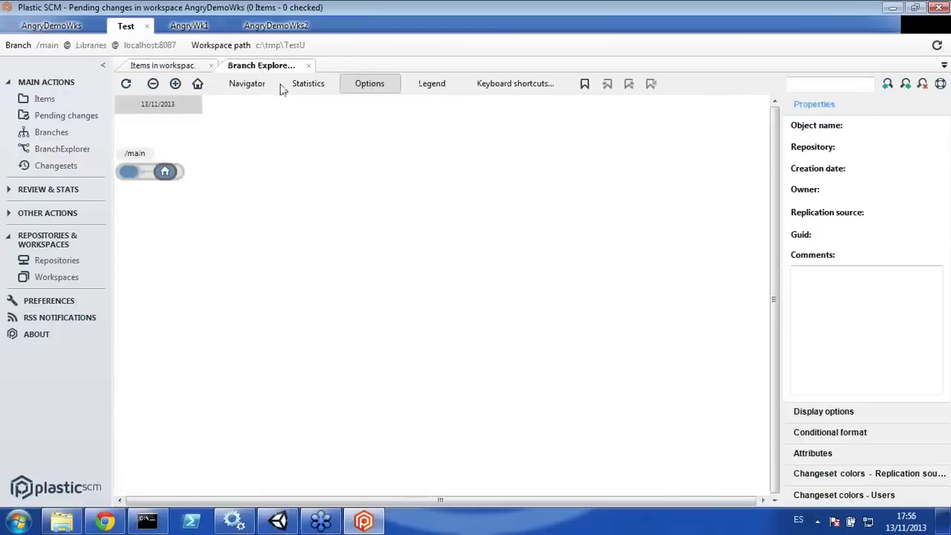
{"action": "left_click", "coordinate": [126, 84]}
{"action": "left_click", "coordinate": [206, 177]}
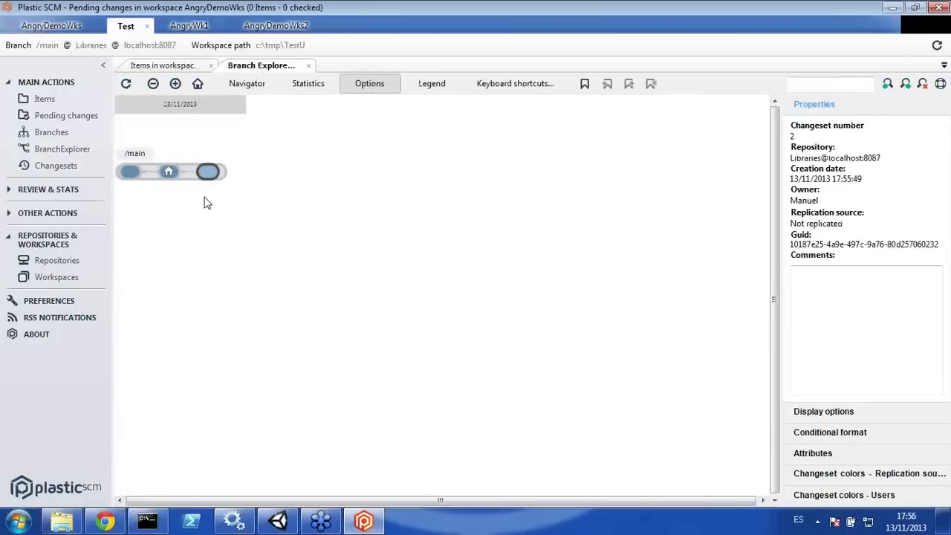
{"action": "double_click", "coordinate": [208, 175]}
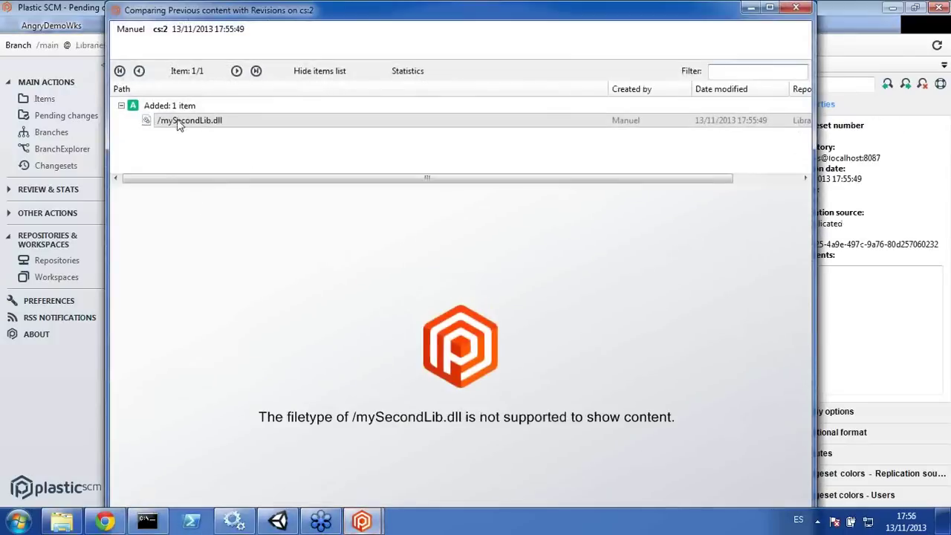
{"action": "left_click", "coordinate": [796, 8]}
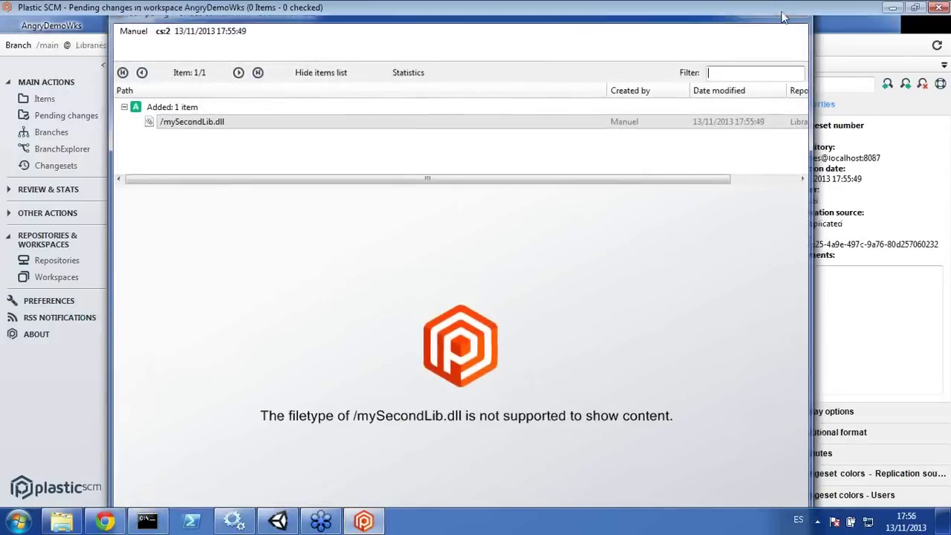
Step: Edit the LibXlink Xlink in the AngryDemoWks workspace, review its /main branch expansion rule, and accept the settings
{"action": "left_click", "coordinate": [52, 26]}
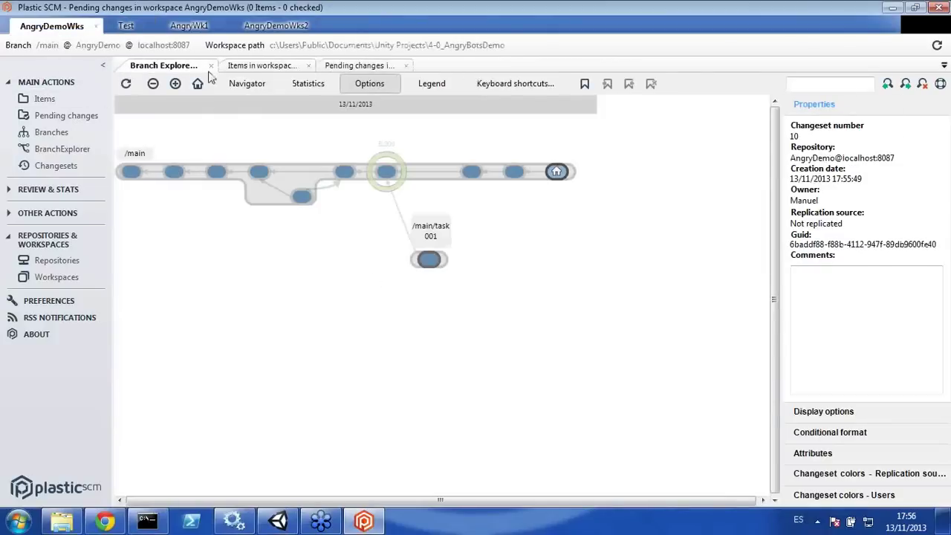
{"action": "left_click", "coordinate": [43, 98]}
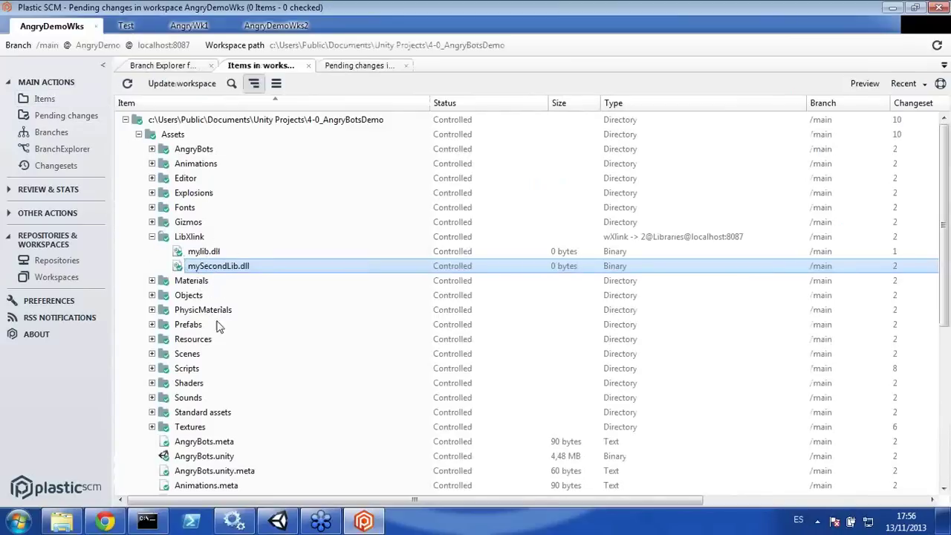
{"action": "left_click", "coordinate": [189, 238]}
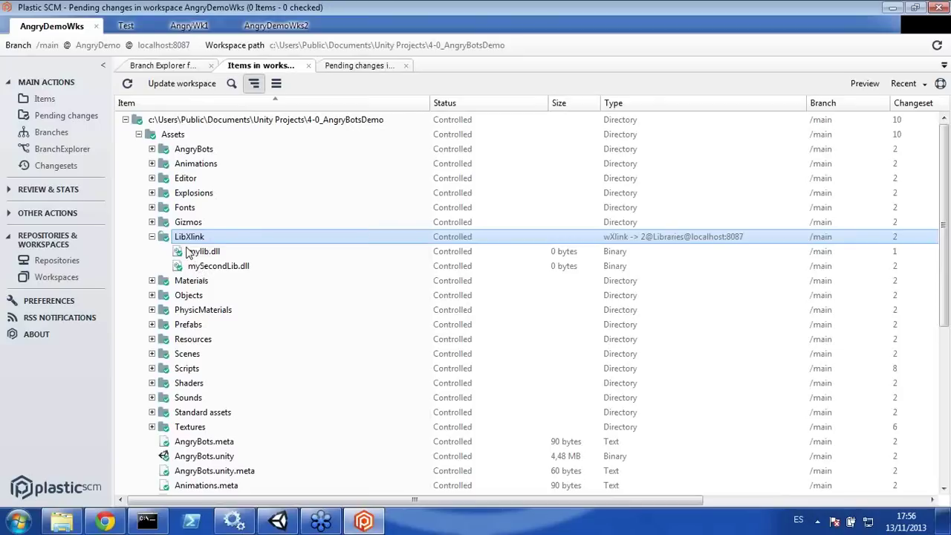
{"action": "right_click", "coordinate": [187, 244]}
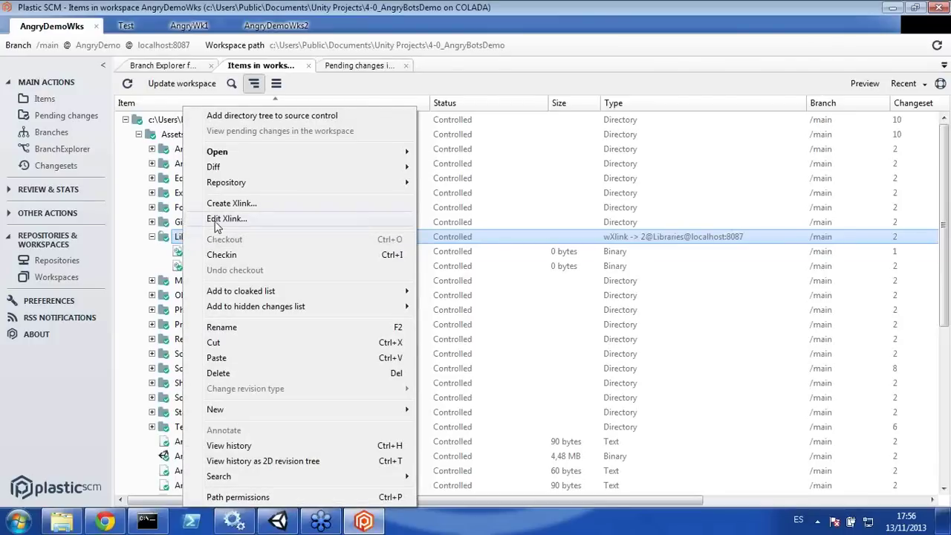
{"action": "left_click", "coordinate": [216, 221]}
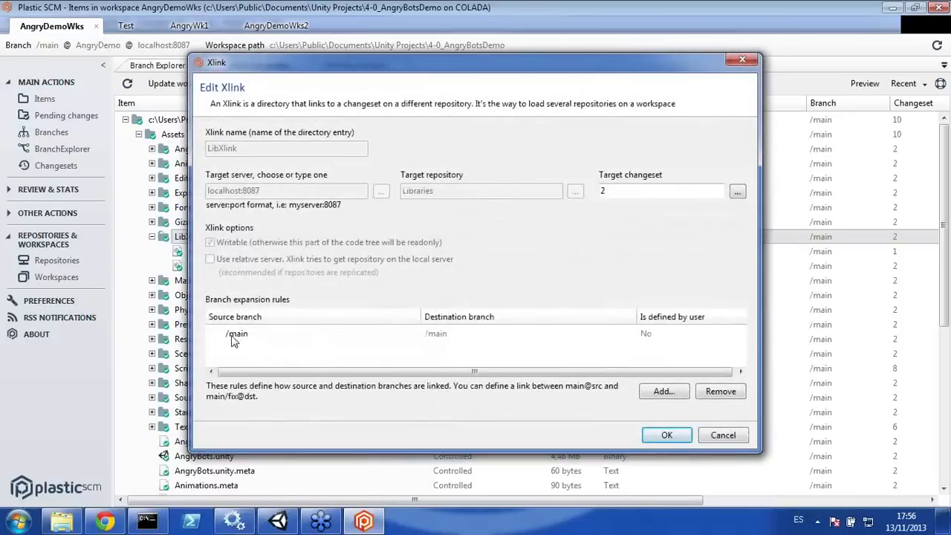
{"action": "left_click_drag", "start_coordinate": [290, 70], "coordinate": [359, 42]}
{"action": "left_click", "coordinate": [301, 308]}
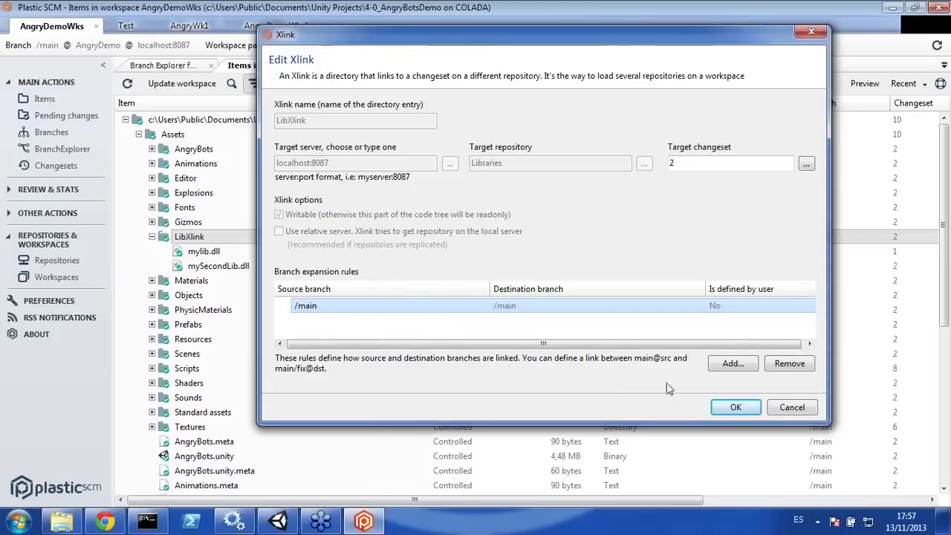
{"action": "left_click", "coordinate": [721, 410]}
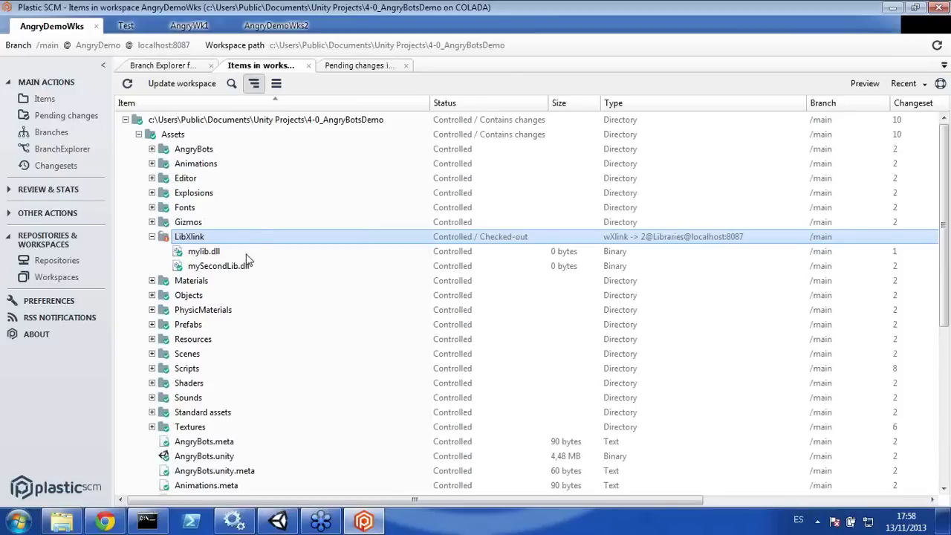
Step: Inspect the properties of changeset 8 on the main branch in the AngryDemoWks Branch Explorer
{"action": "left_click", "coordinate": [156, 66]}
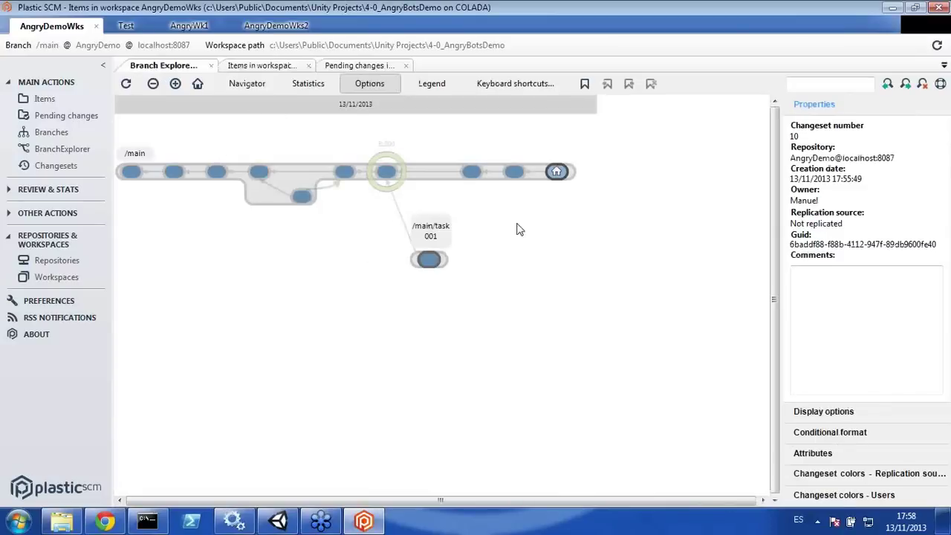
{"action": "mouse_move", "coordinate": [544, 169]}
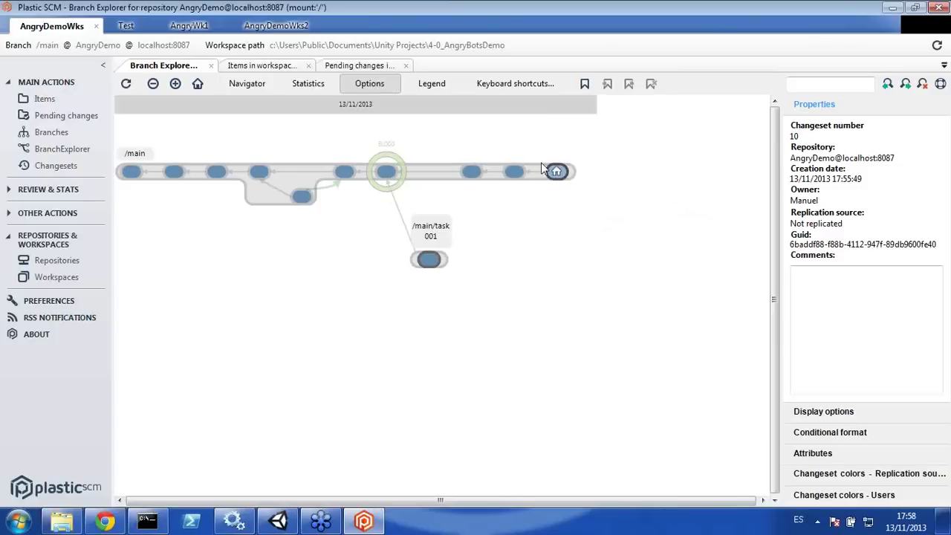
{"action": "left_click", "coordinate": [470, 175]}
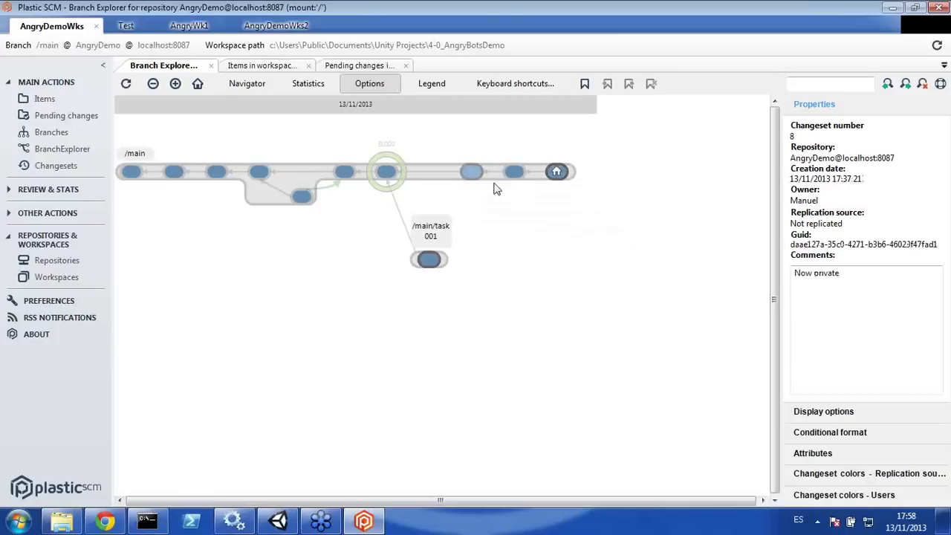
{"action": "mouse_move", "coordinate": [470, 179]}
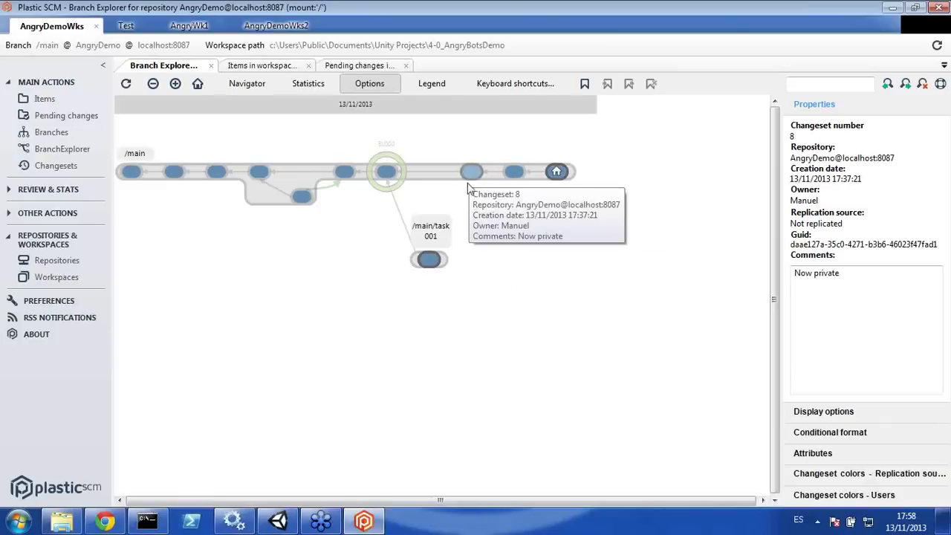
Step: Collapse Assets in the workspace items and examine the cloaked list options for the ProjectSettings directory without applying any
{"action": "left_click", "coordinate": [52, 102]}
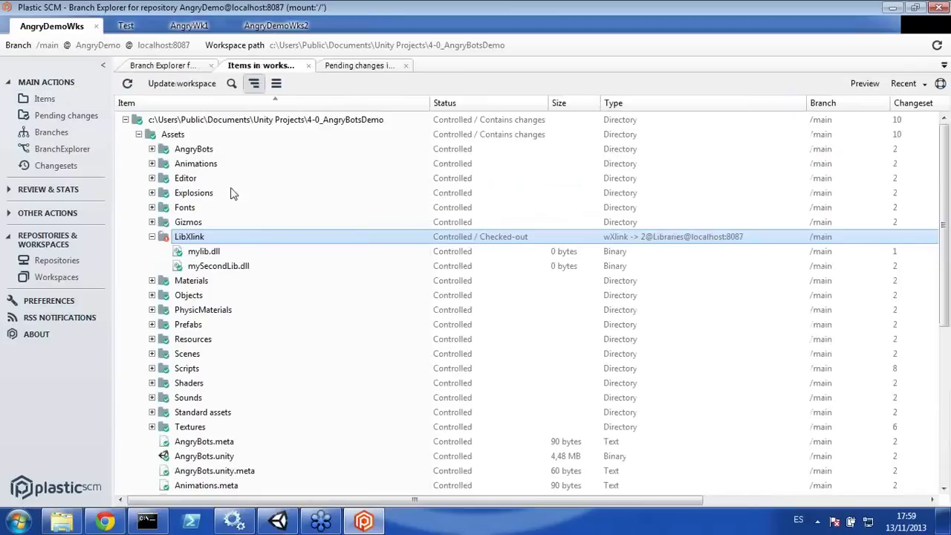
{"action": "left_click", "coordinate": [138, 135]}
{"action": "left_click", "coordinate": [174, 138]}
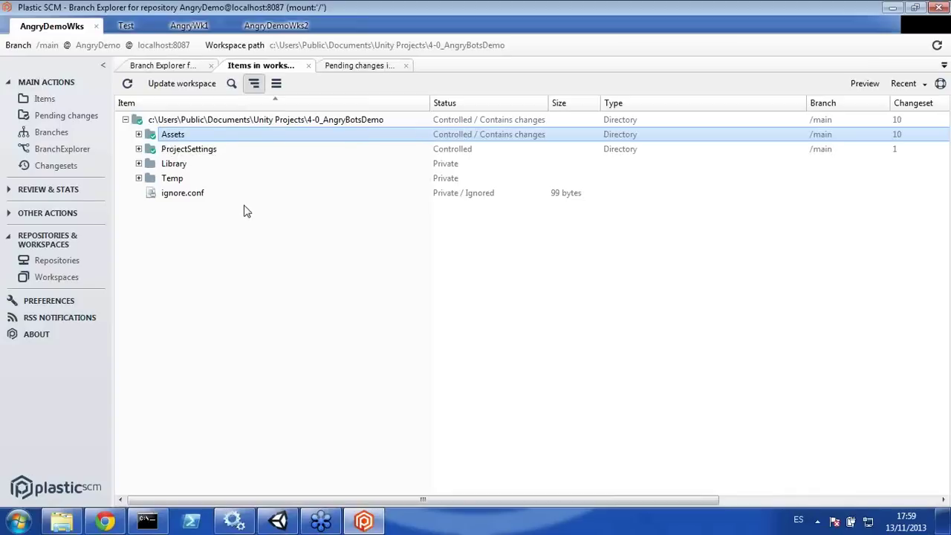
{"action": "right_click", "coordinate": [184, 152]}
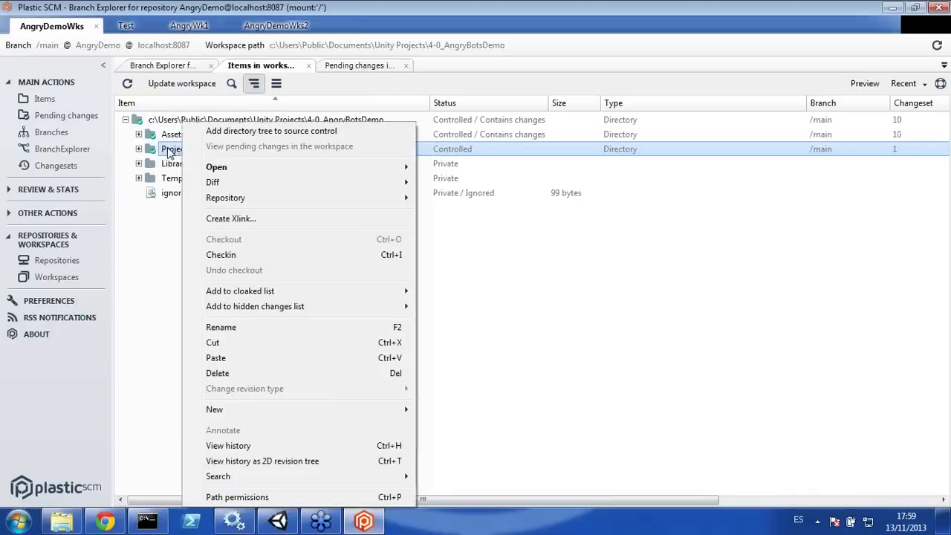
{"action": "mouse_move", "coordinate": [240, 295]}
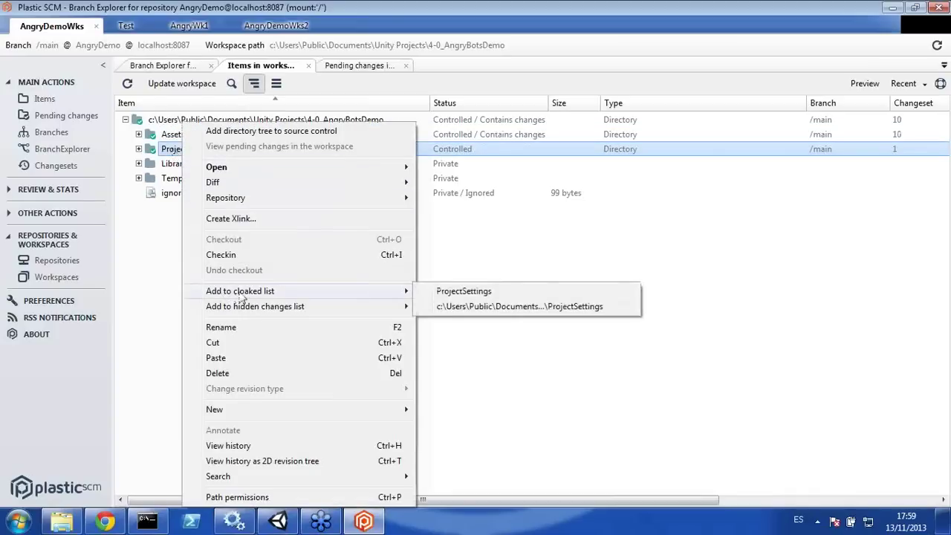
{"action": "left_click", "coordinate": [164, 198]}
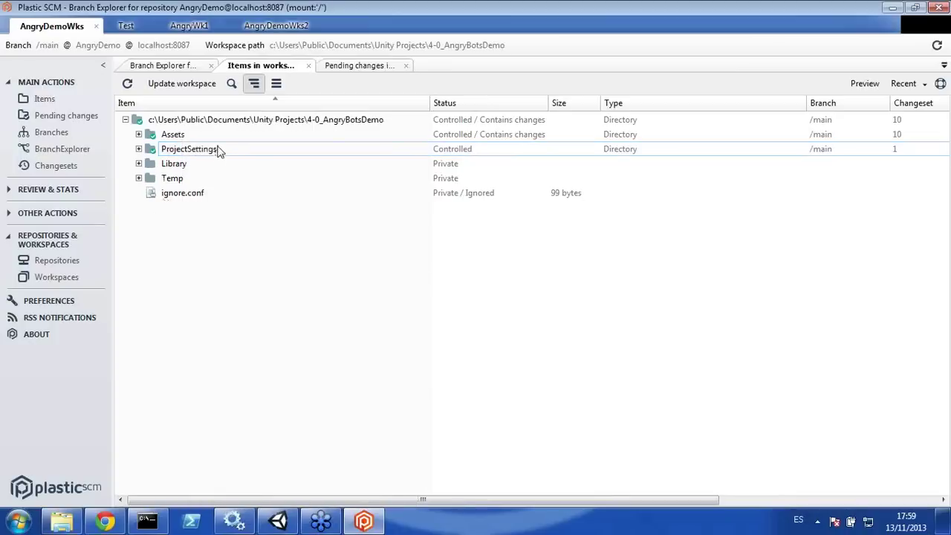
{"action": "left_click", "coordinate": [170, 136]}
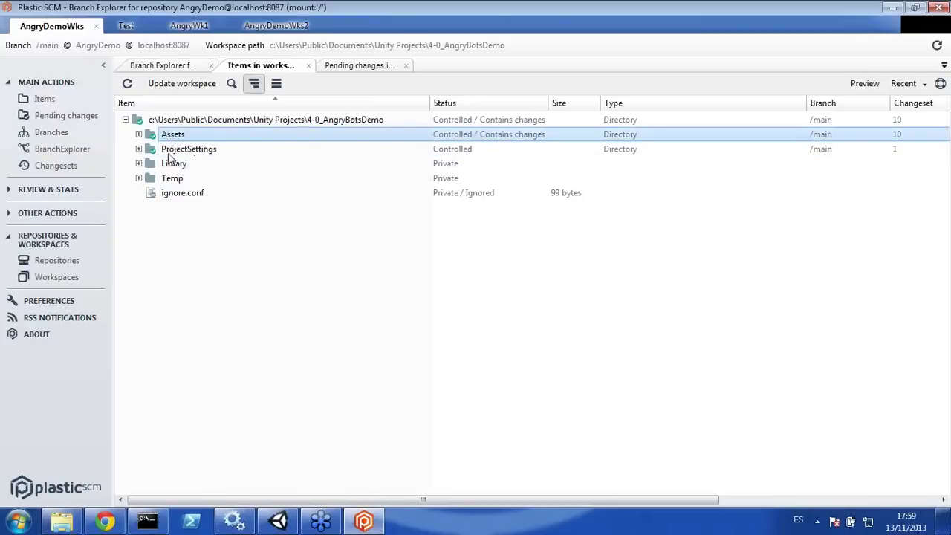
{"action": "left_click", "coordinate": [163, 149]}
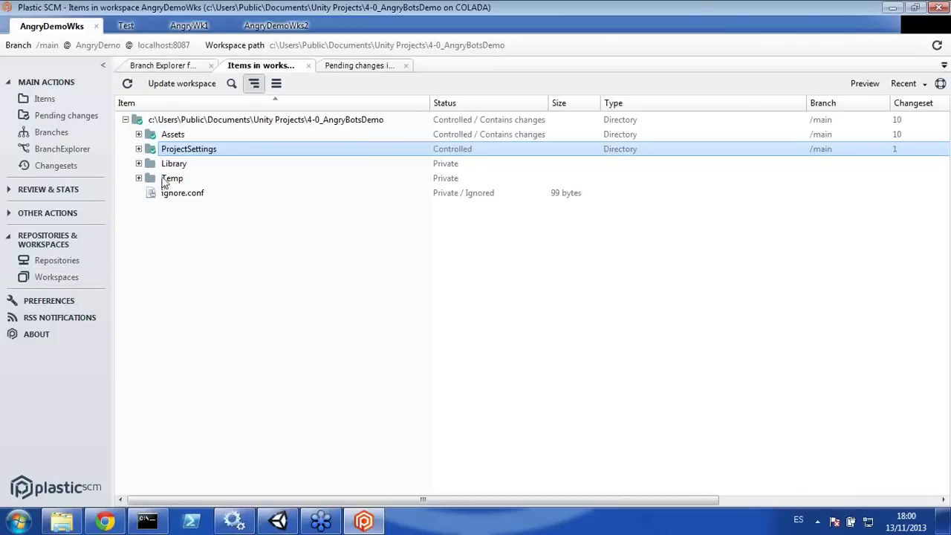
Step: Switch to the Command Prompt and try to list the trigger types with cm listtriggertypes
{"action": "left_click", "coordinate": [148, 520]}
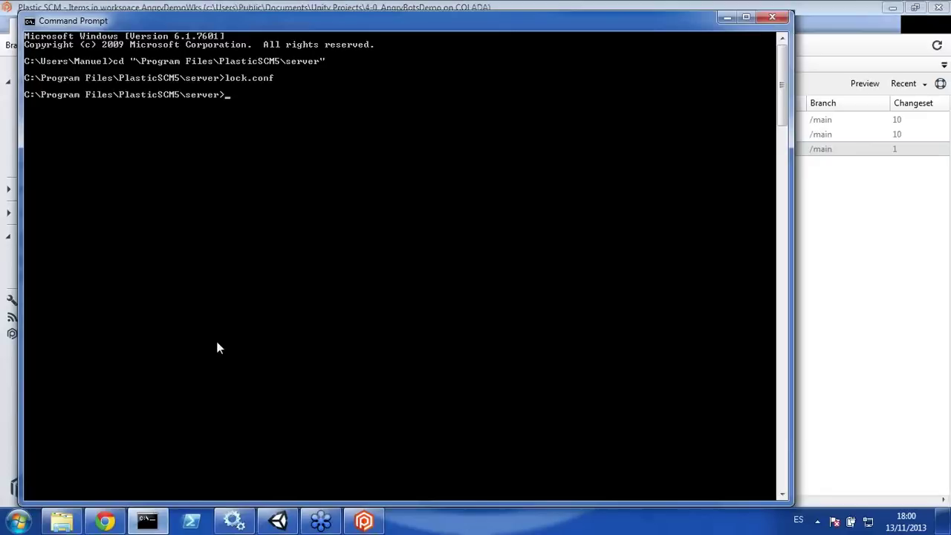
{"action": "left_click", "coordinate": [333, 188]}
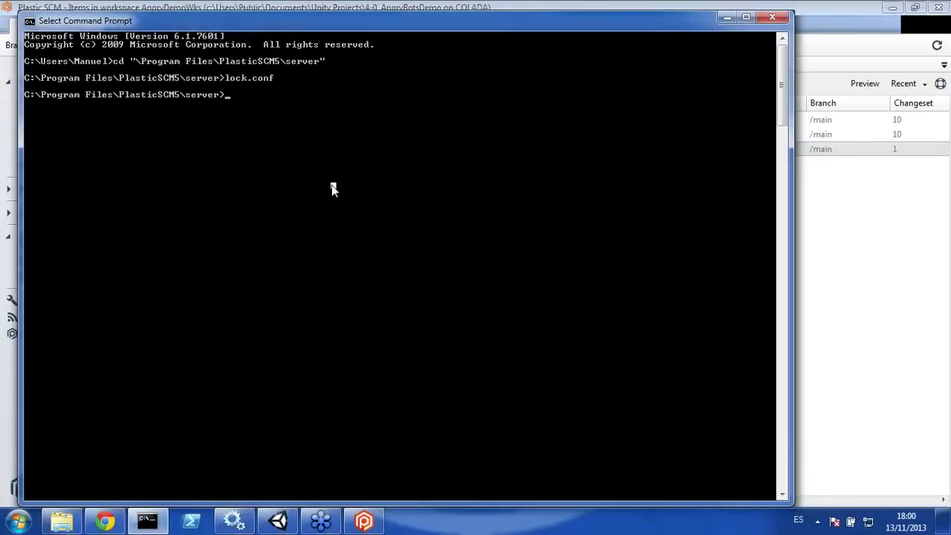
{"action": "type", "text": "cm lis"}
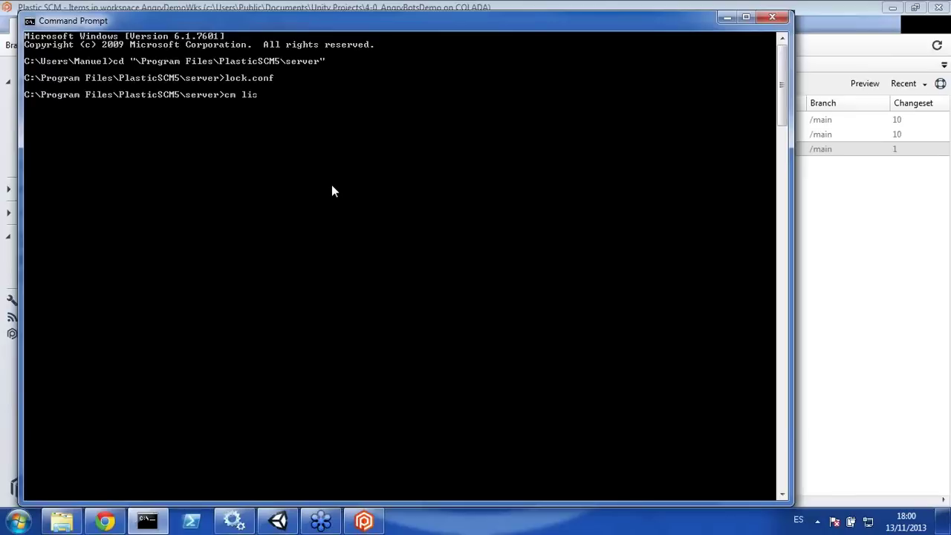
{"action": "type", "text": "ttriggertypes"}
{"action": "key", "text": "Return"}
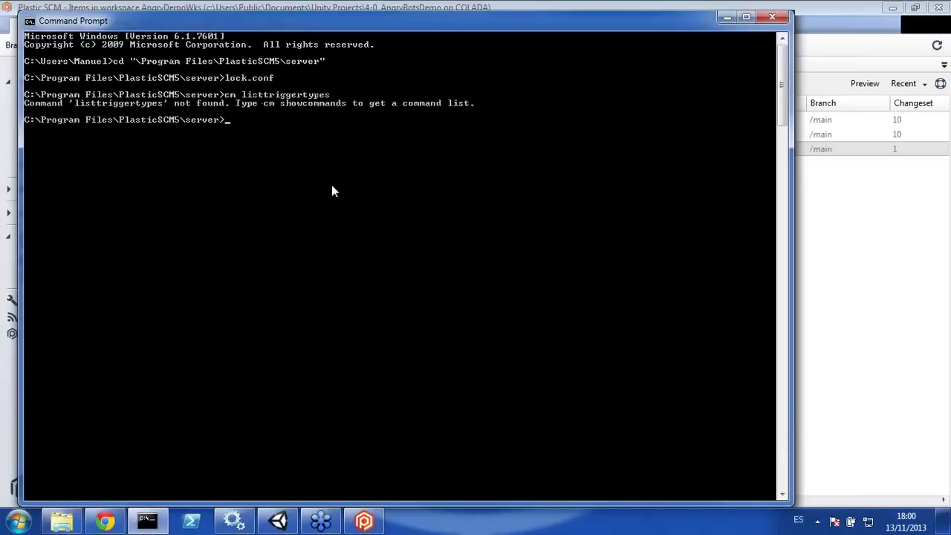
Step: Change the previous command to cm showtriggertypes and run it to list the available trigger types
{"action": "key", "text": "Up"}
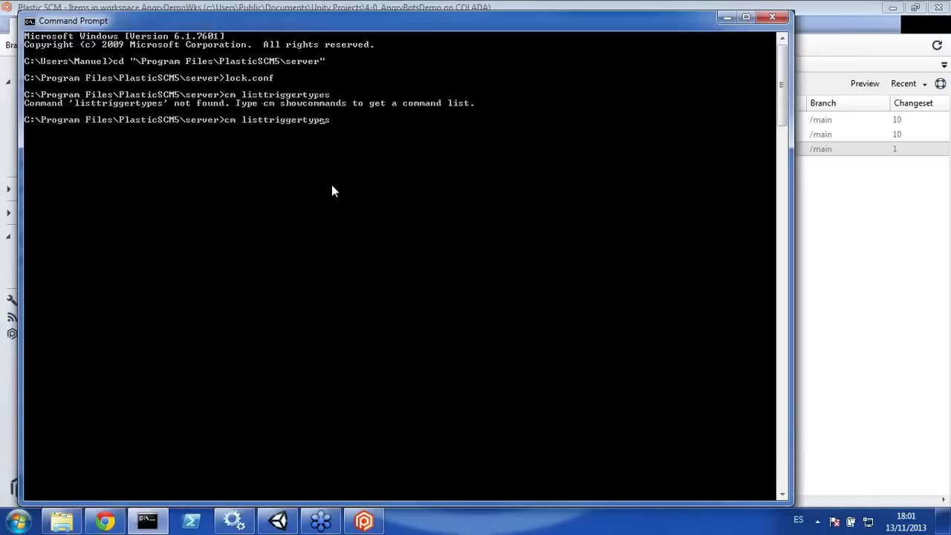
{"action": "key", "text": "Left"}
{"action": "key", "text": "Left"}
{"action": "key", "text": "Left"}
{"action": "key", "text": "Left"}
{"action": "key", "text": "Left"}
{"action": "key", "text": "Left"}
{"action": "key", "text": "Left"}
{"action": "key", "text": "Left"}
{"action": "key", "text": "Left"}
{"action": "key", "text": "Left"}
{"action": "key", "text": "Left"}
{"action": "key", "text": "Left"}
{"action": "key", "text": "Left"}
{"action": "key", "text": "Left"}
{"action": "key", "text": "BackSpace"}
{"action": "key", "text": "BackSpace"}
{"action": "key", "text": "Delete"}
{"action": "key", "text": "Delete"}
{"action": "key", "text": "Delete"}
{"action": "key", "text": "Delete"}
{"action": "key", "text": "Delete"}
{"action": "key", "text": "Delete"}
{"action": "type", "text": "show"}
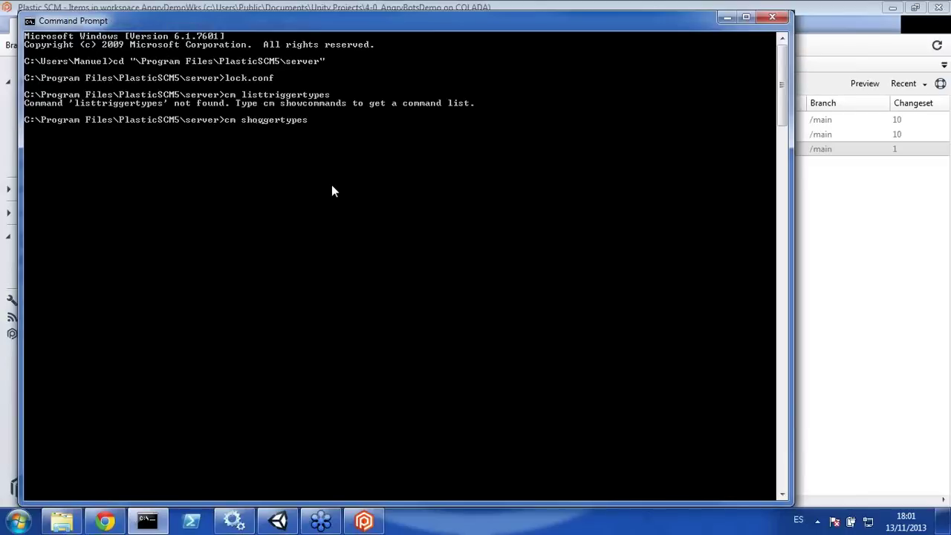
{"action": "type", "text": "triggertypes"}
{"action": "key", "text": "Return"}
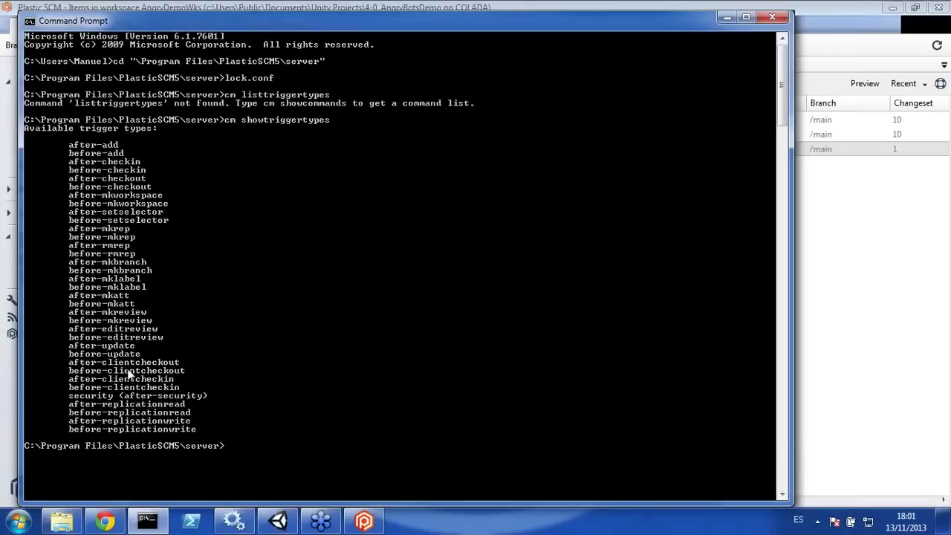
Step: Examine the listed trigger types, highlighting the general, client and replication groups and the whole list, and clear the highlight
{"action": "left_click_drag", "start_coordinate": [140, 360], "coordinate": [28, 145]}
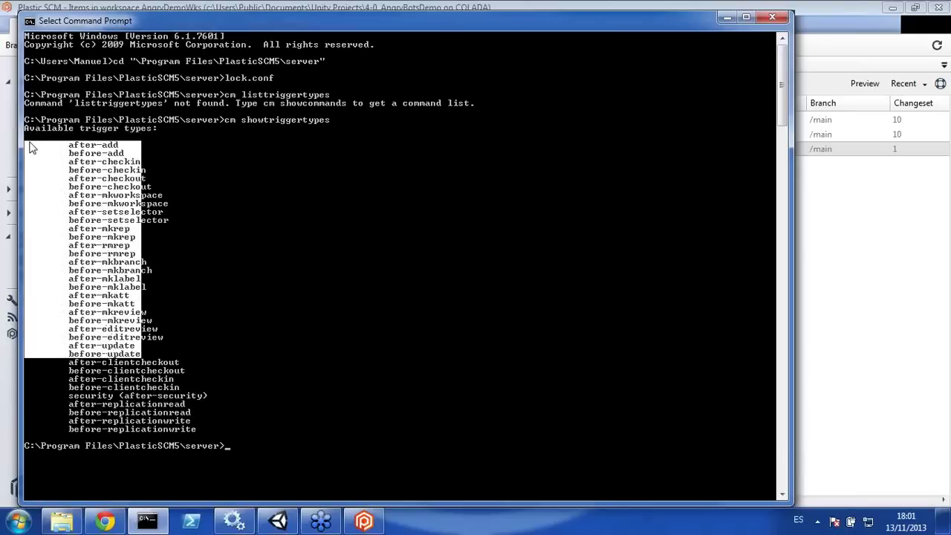
{"action": "left_click", "coordinate": [64, 364]}
{"action": "left_click_drag", "start_coordinate": [64, 365], "coordinate": [212, 432]}
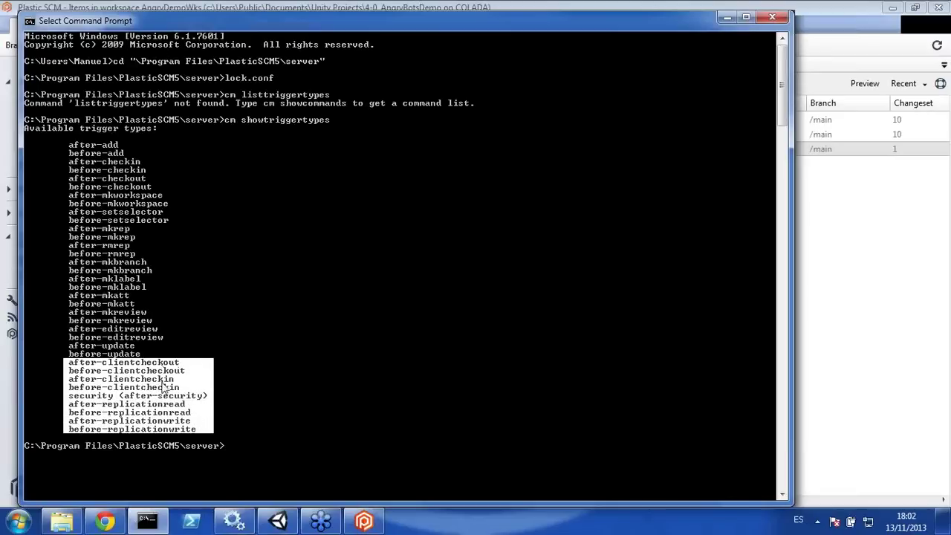
{"action": "left_click", "coordinate": [145, 387]}
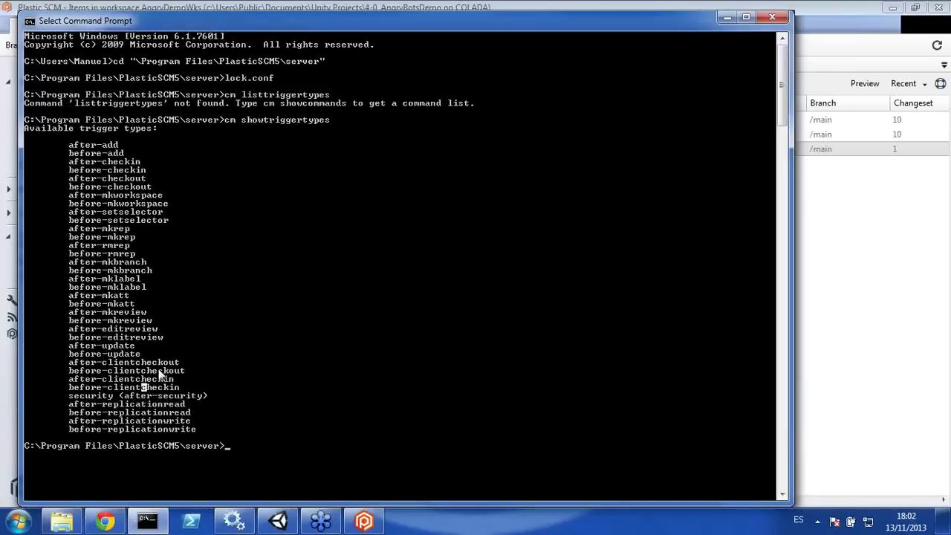
{"action": "left_click_drag", "start_coordinate": [196, 431], "coordinate": [24, 133]}
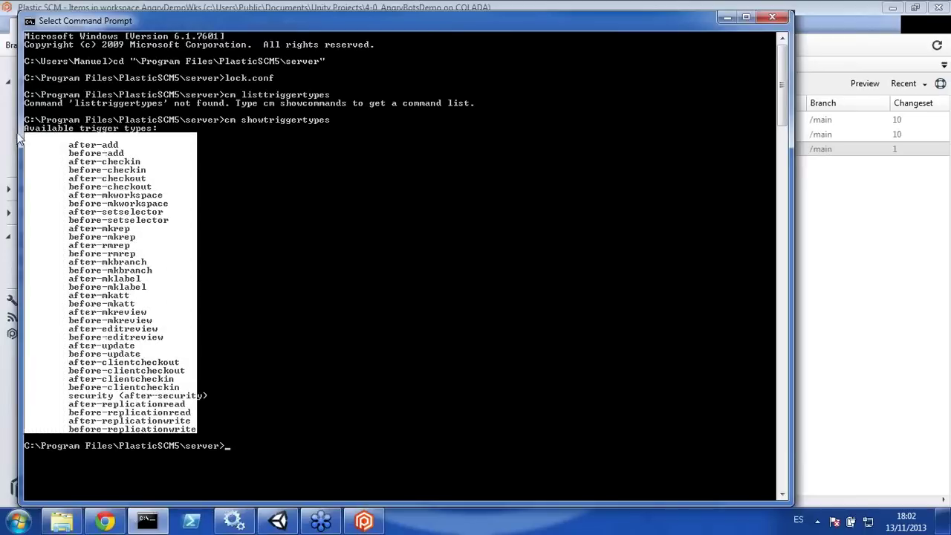
{"action": "left_click", "coordinate": [72, 152]}
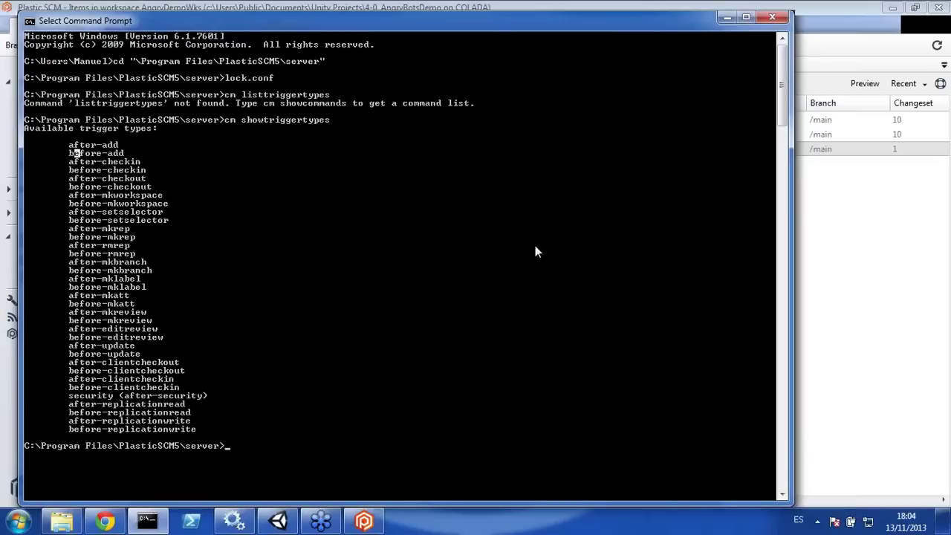
Step: Switch back to Plastic SCM and expand Assets and its AngryBots folder to view the lightmap files in the workspace items
{"action": "left_click", "coordinate": [842, 221]}
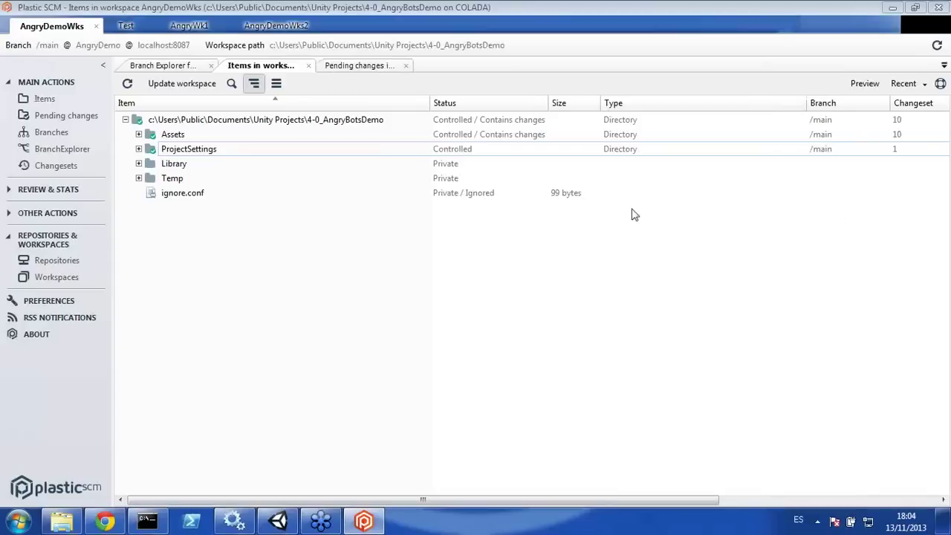
{"action": "left_click", "coordinate": [138, 134]}
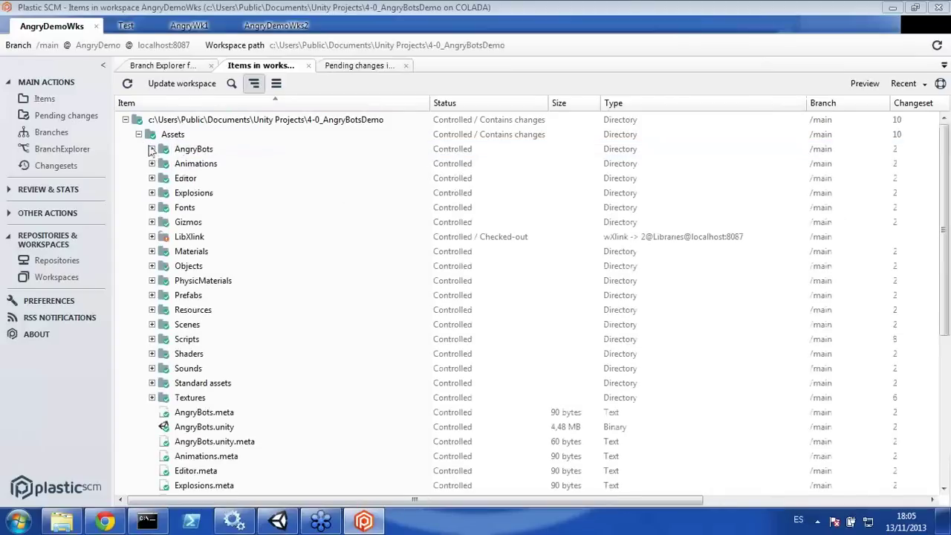
{"action": "left_click", "coordinate": [151, 148]}
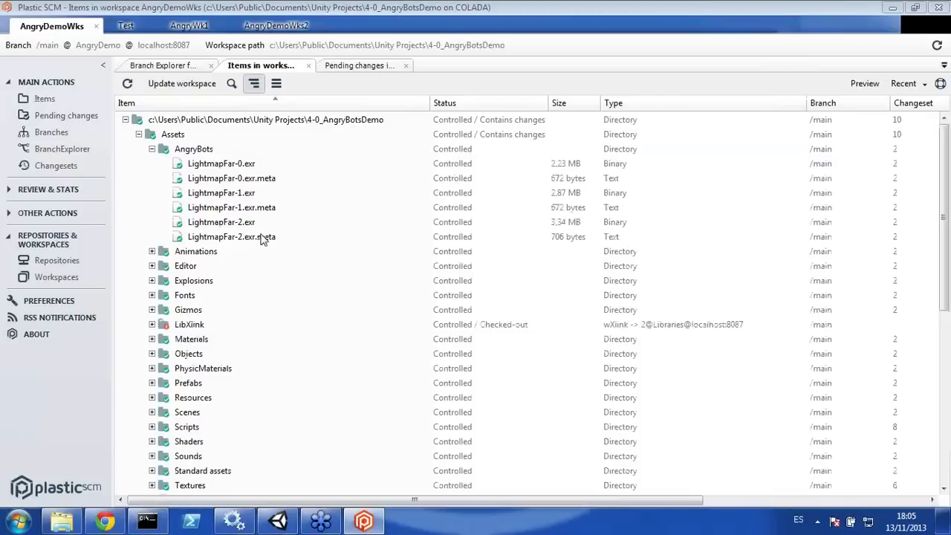
Step: Create a child branch named task0002 from changeset 10 on /main in the Branch Explorer and select it to view its properties
{"action": "left_click", "coordinate": [175, 66]}
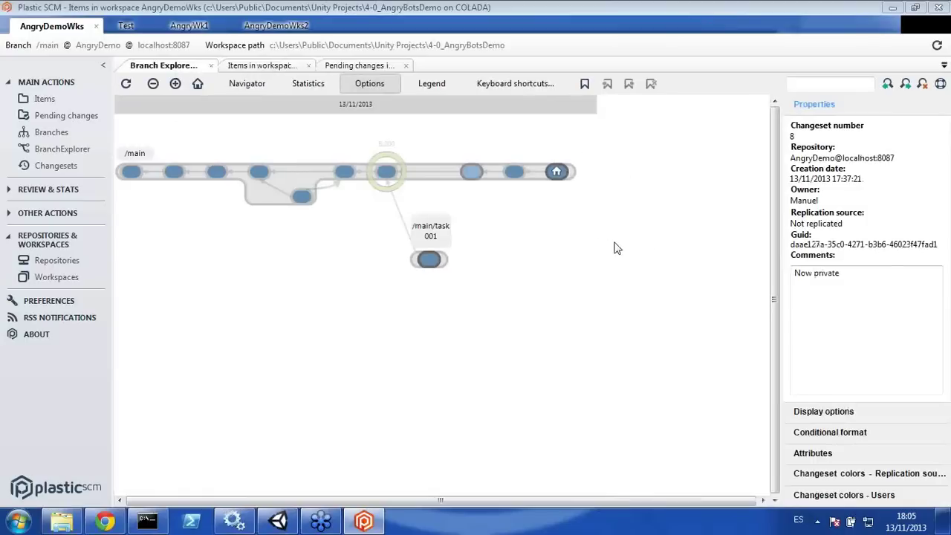
{"action": "right_click", "coordinate": [562, 173]}
{"action": "left_click", "coordinate": [595, 205]}
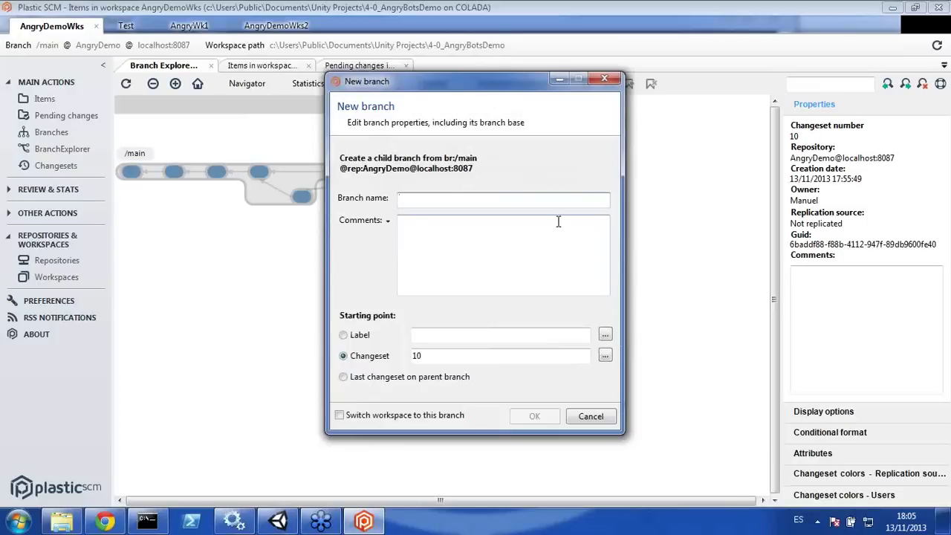
{"action": "type", "text": "ta"}
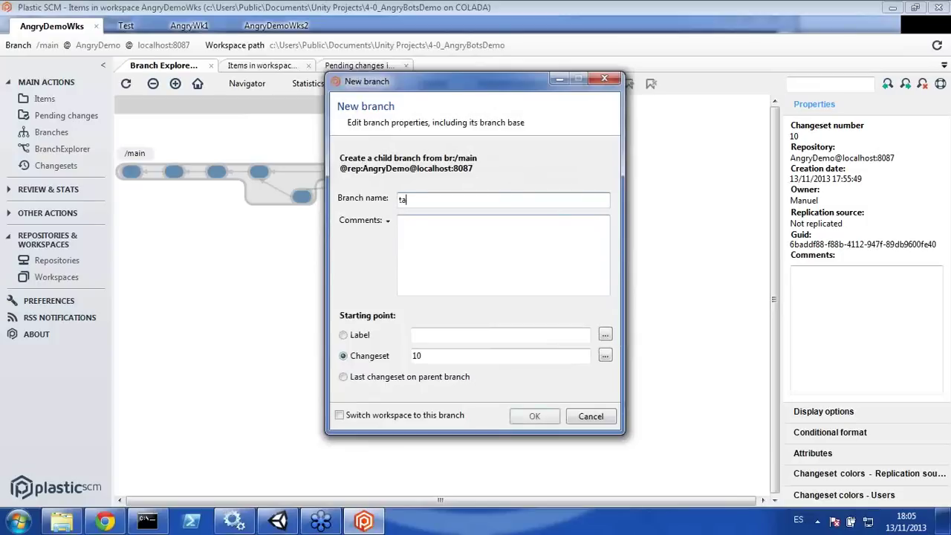
{"action": "type", "text": "sk0002"}
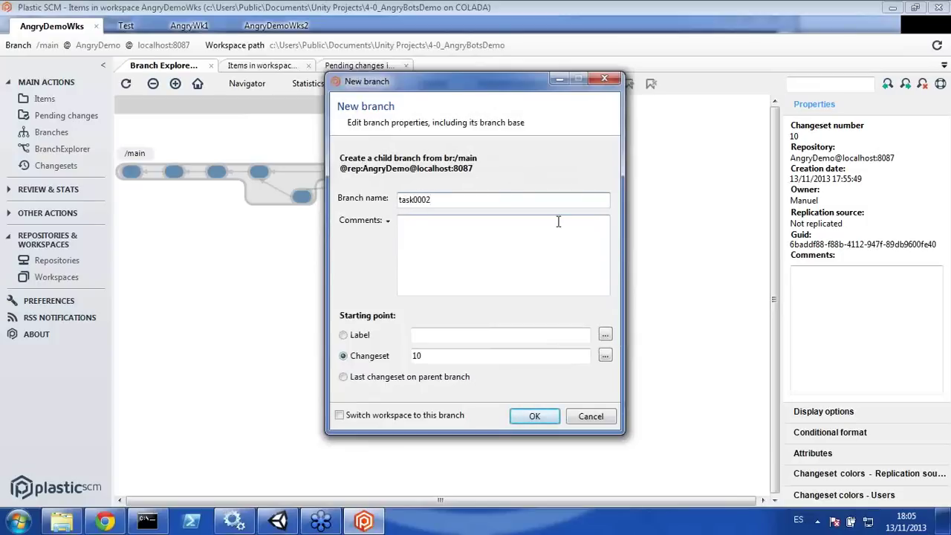
{"action": "left_click", "coordinate": [549, 421]}
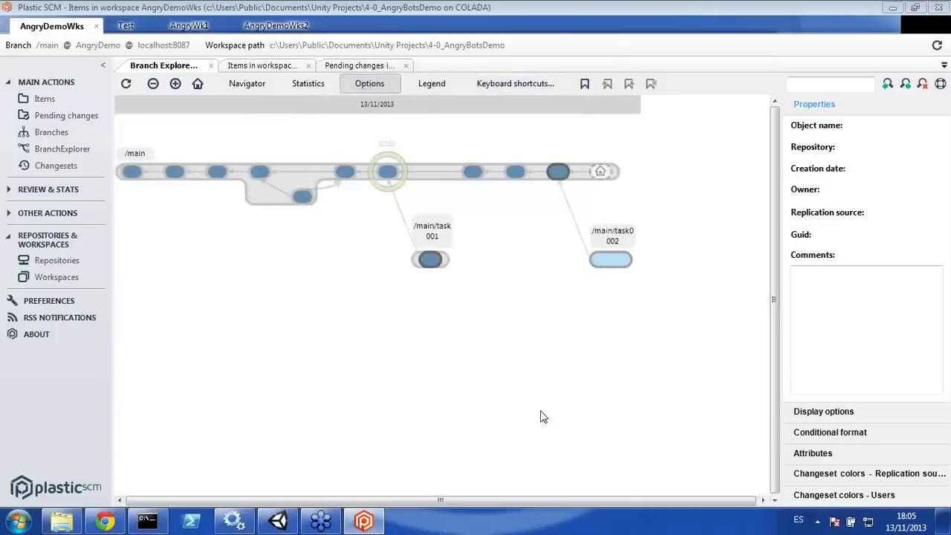
{"action": "left_click", "coordinate": [617, 272]}
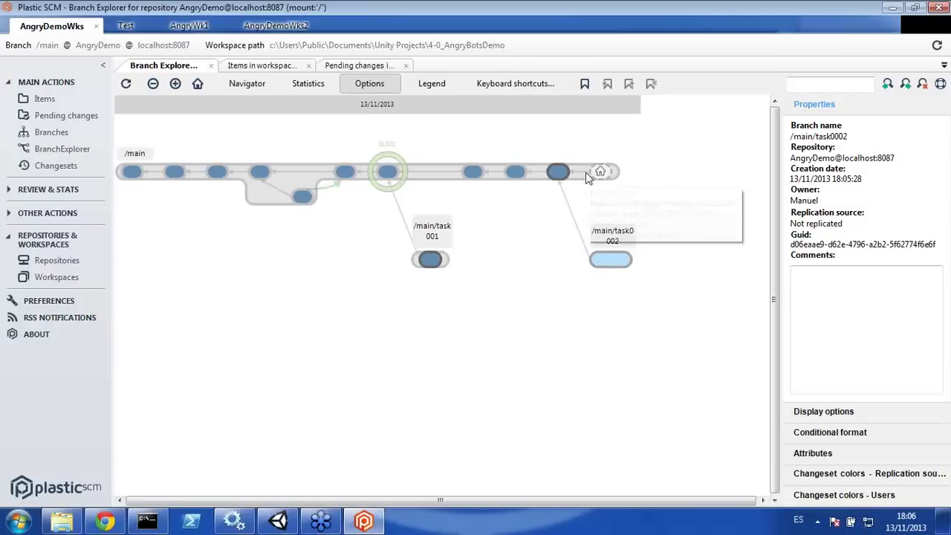
{"action": "mouse_move", "coordinate": [583, 177]}
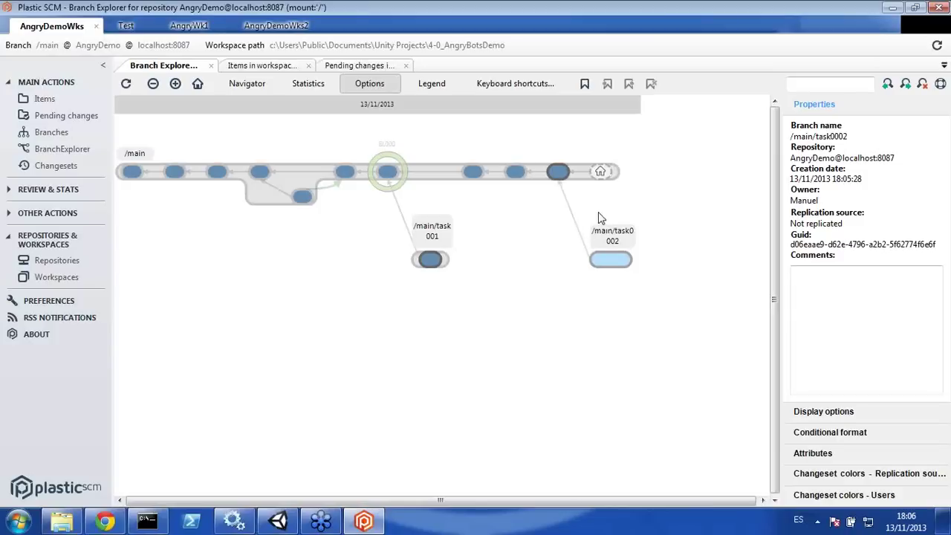
{"action": "mouse_move", "coordinate": [601, 271]}
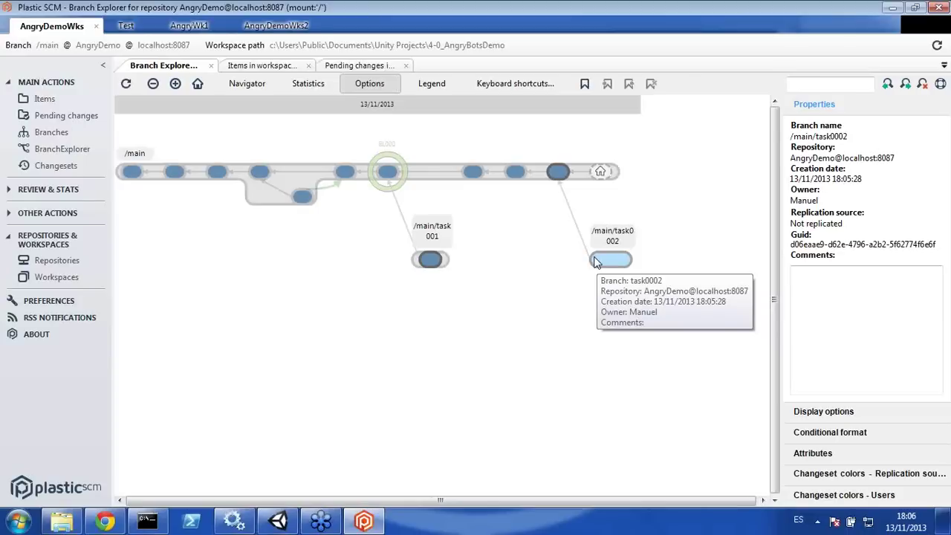
Step: Switch to Unity, open the version control Editor Settings and check them out
{"action": "left_click", "coordinate": [288, 522]}
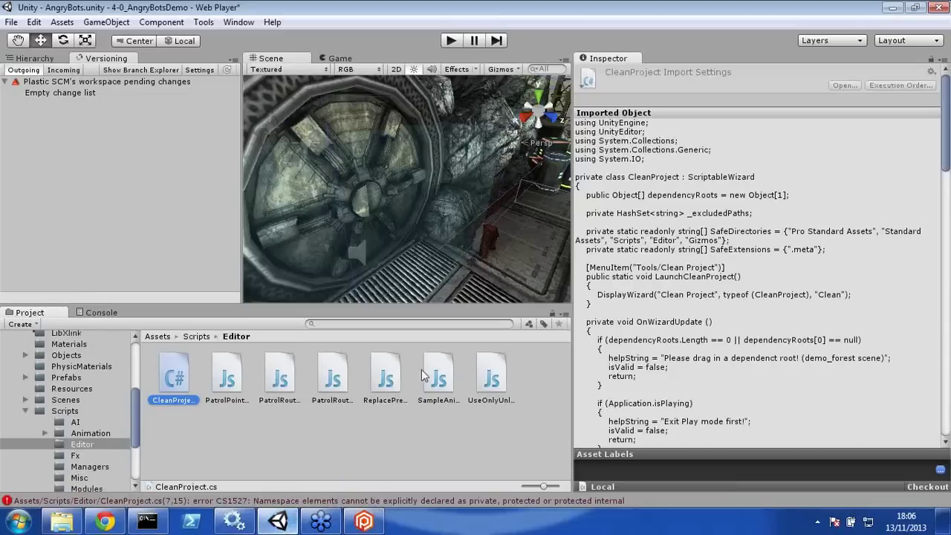
{"action": "left_click", "coordinate": [198, 71]}
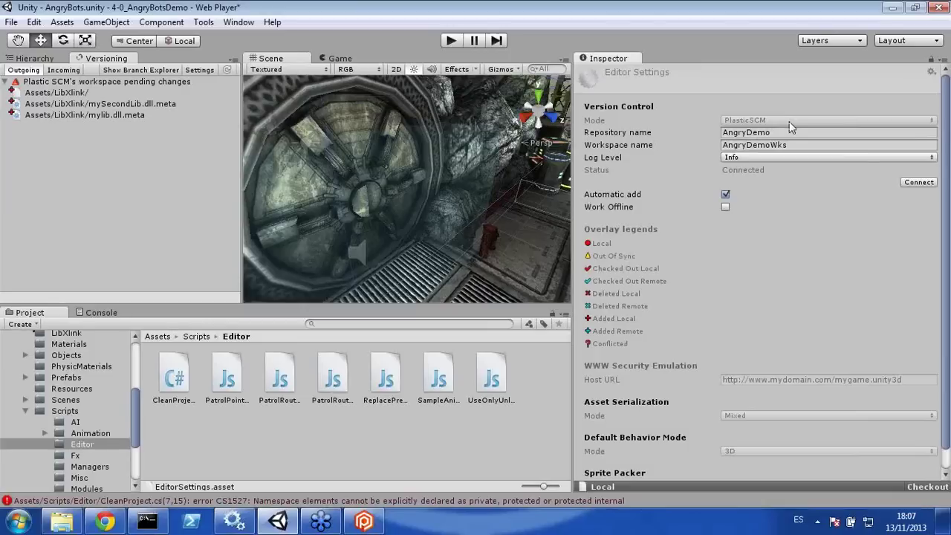
{"action": "left_click", "coordinate": [926, 488]}
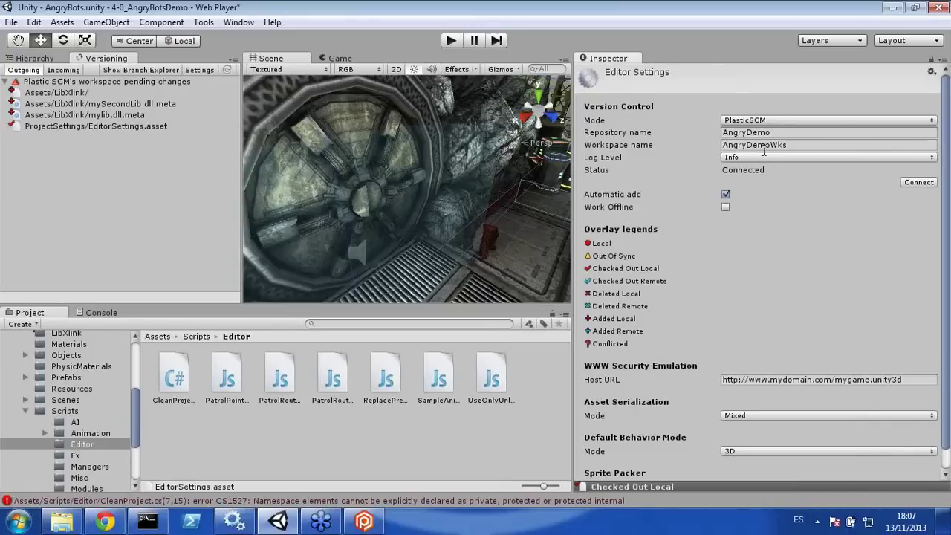
Step: Examine the available version control modes without changing PlasticSCM, and select ProjectSettings/EditorSettings.asset in the outgoing changes
{"action": "left_click", "coordinate": [757, 122]}
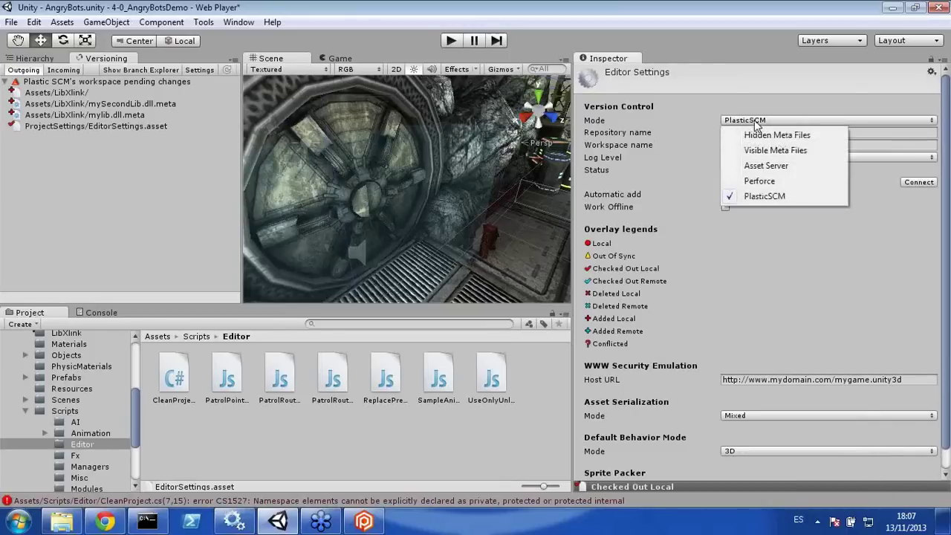
{"action": "left_click", "coordinate": [757, 121]}
{"action": "left_click", "coordinate": [755, 122]}
{"action": "left_click", "coordinate": [719, 114]}
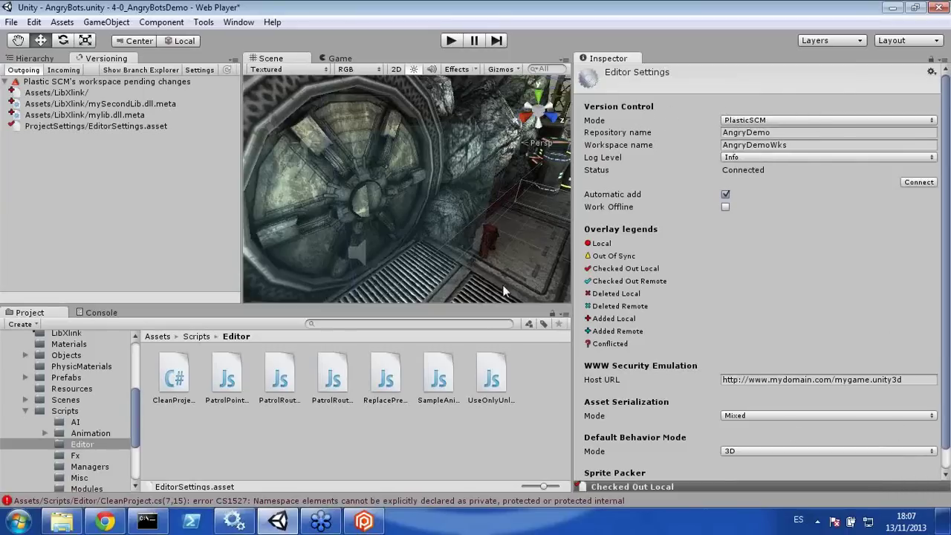
{"action": "left_click", "coordinate": [119, 130]}
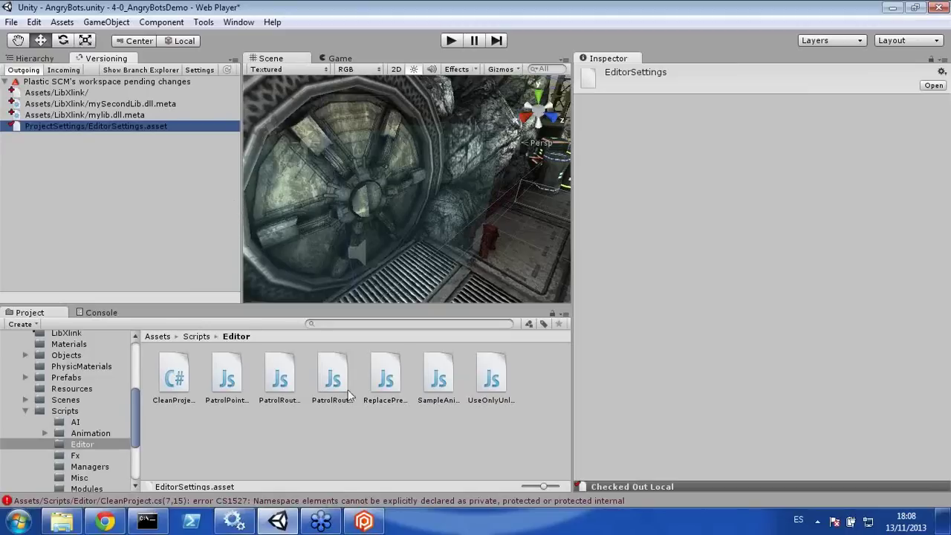
Step: Switch to Plastic SCM and inspect the properties of changeset 4 and the merge changeset 5 in the Branch Explorer
{"action": "left_click", "coordinate": [365, 522]}
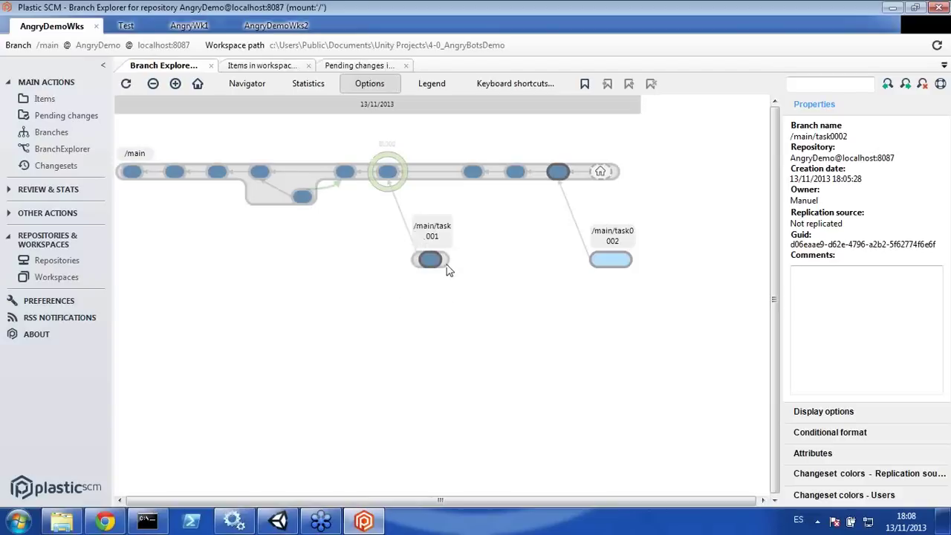
{"action": "mouse_move", "coordinate": [446, 265]}
{"action": "left_click", "coordinate": [301, 196]}
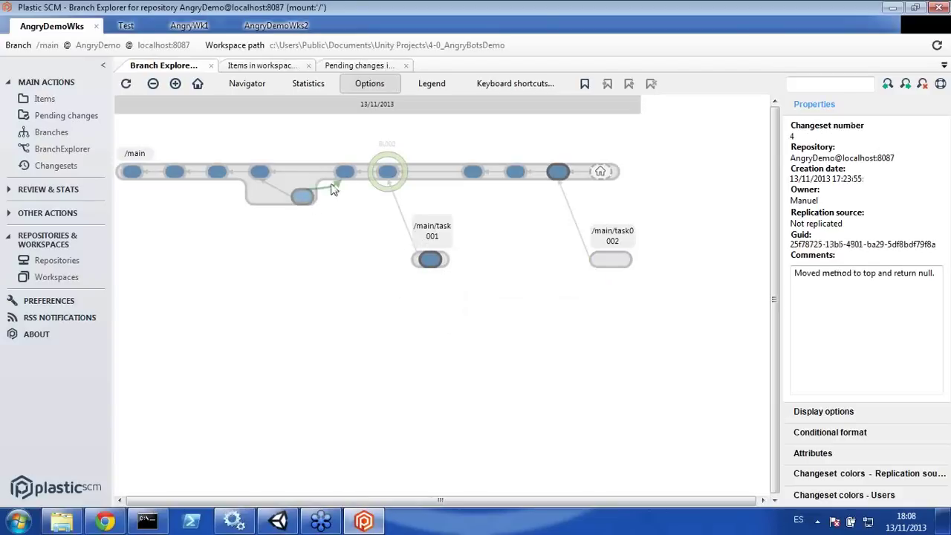
{"action": "left_click", "coordinate": [345, 173]}
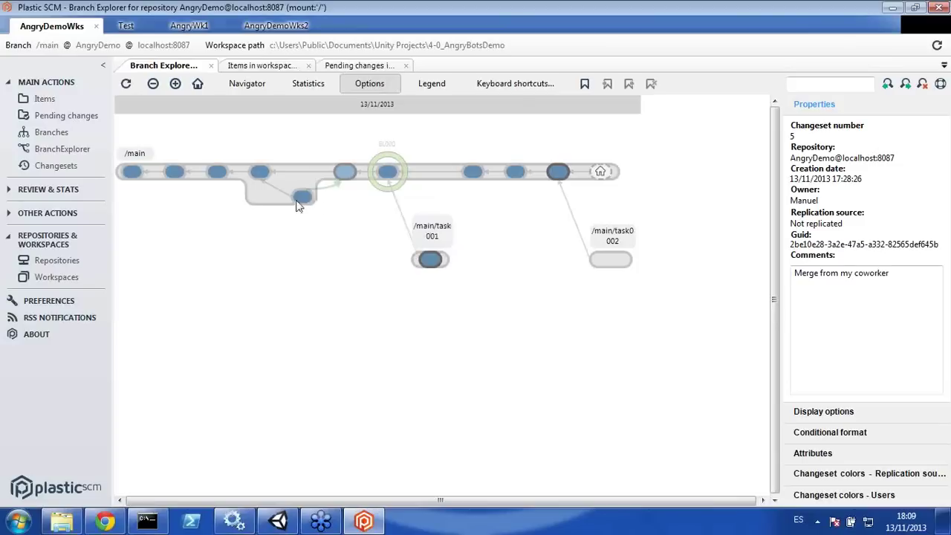
{"action": "mouse_move", "coordinate": [304, 205]}
Step: View the differences in CleanProject.cs introduced by merge changeset 5 and close the comparison
{"action": "double_click", "coordinate": [345, 170]}
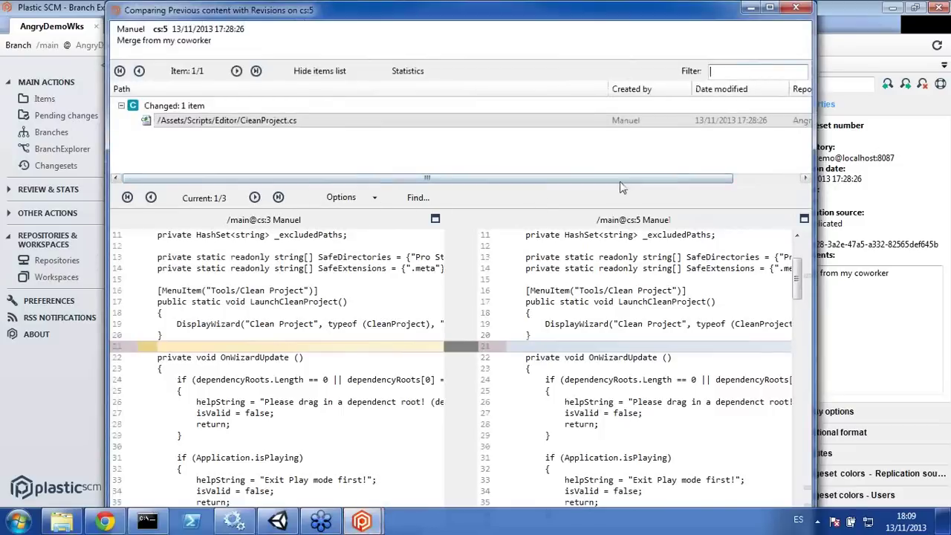
{"action": "left_click_drag", "start_coordinate": [801, 275], "coordinate": [800, 457]}
{"action": "left_click", "coordinate": [796, 8]}
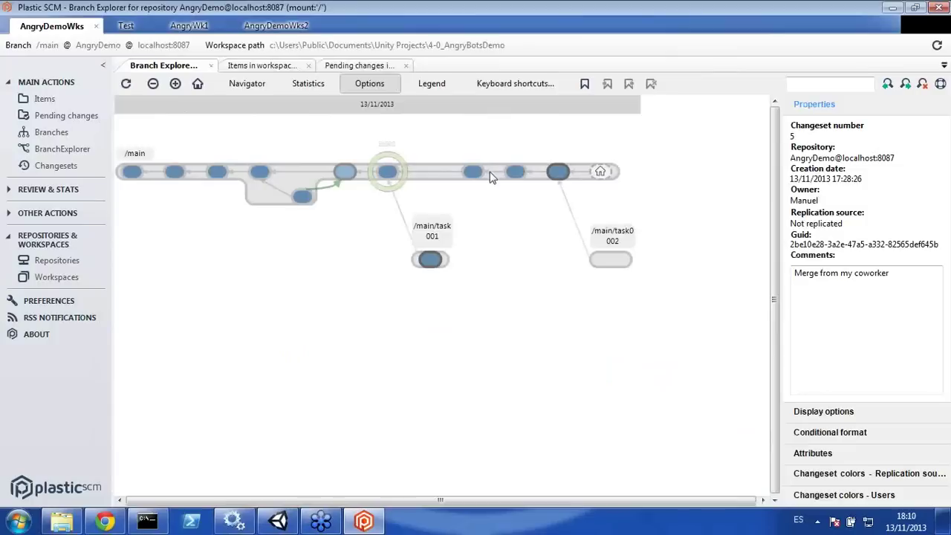
Step: Fill in a new Pending code review for changeset 5 titled "Changeset review #1" and choose the project owner's user account as assignee
{"action": "right_click", "coordinate": [344, 173]}
{"action": "left_click", "coordinate": [337, 218]}
{"action": "right_click", "coordinate": [344, 178]}
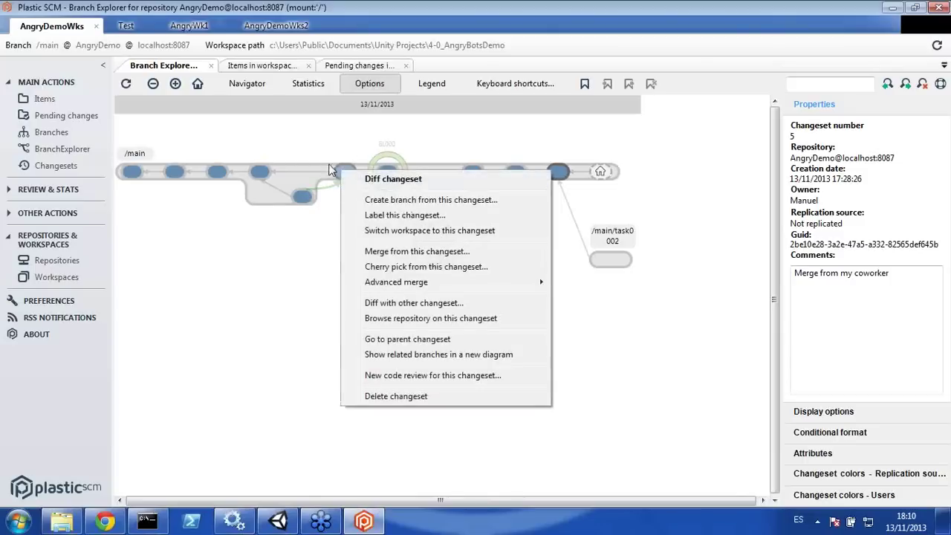
{"action": "left_click", "coordinate": [377, 376]}
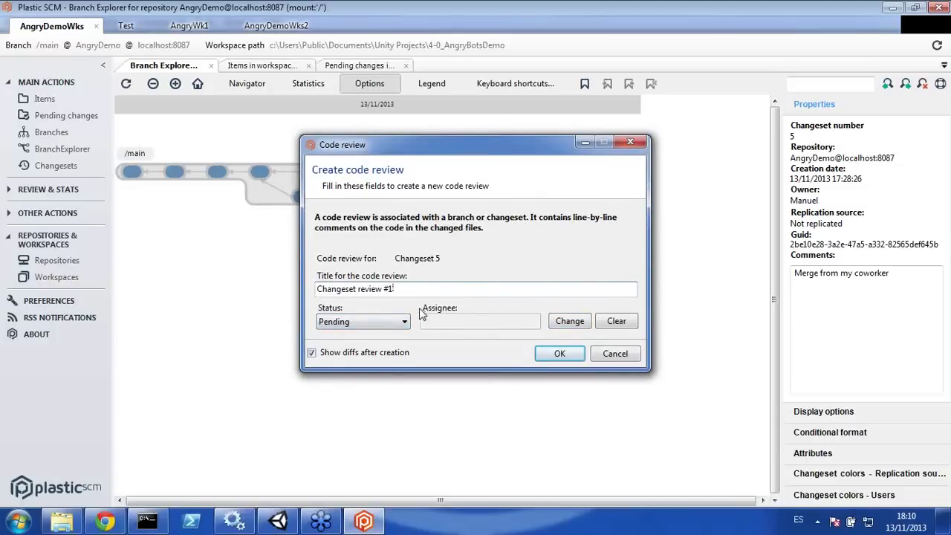
{"action": "left_click", "coordinate": [566, 324]}
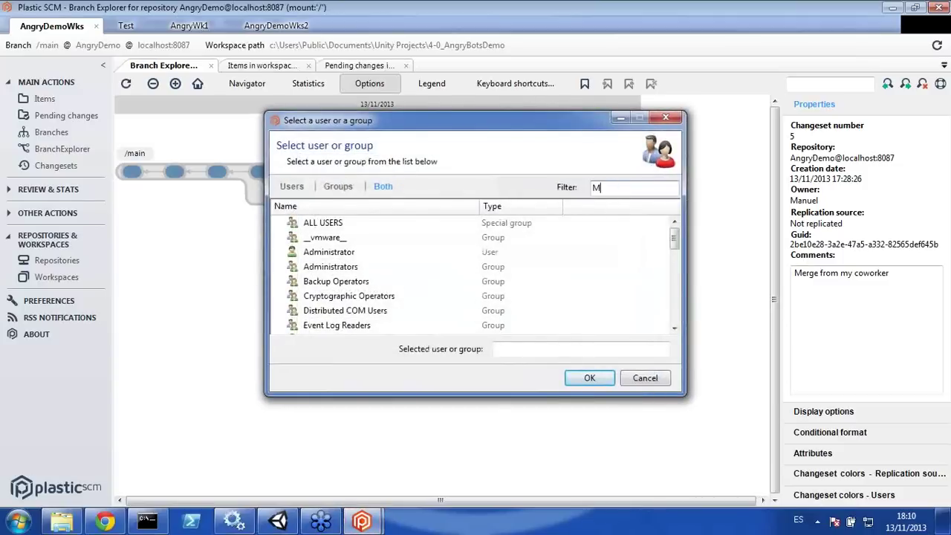
{"action": "type", "text": "Manue"}
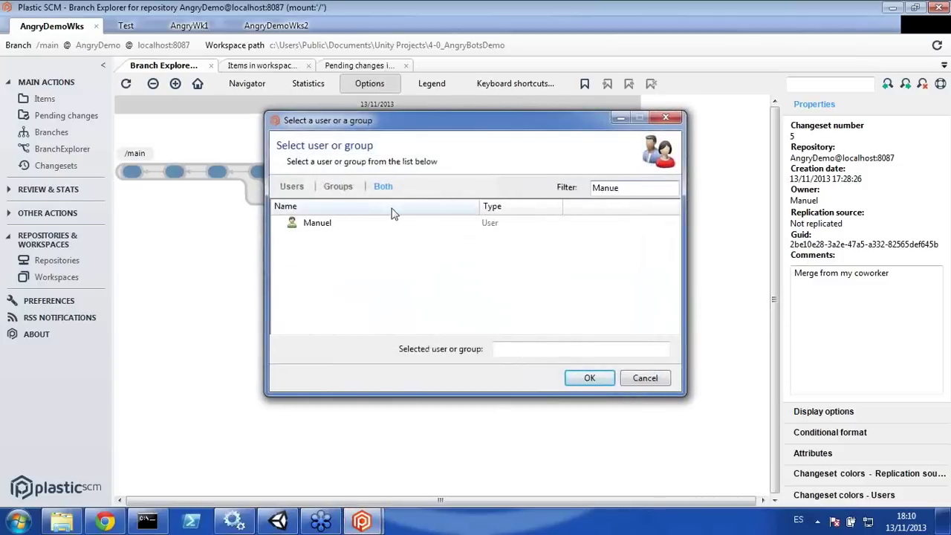
{"action": "left_click", "coordinate": [322, 225]}
{"action": "double_click", "coordinate": [322, 224]}
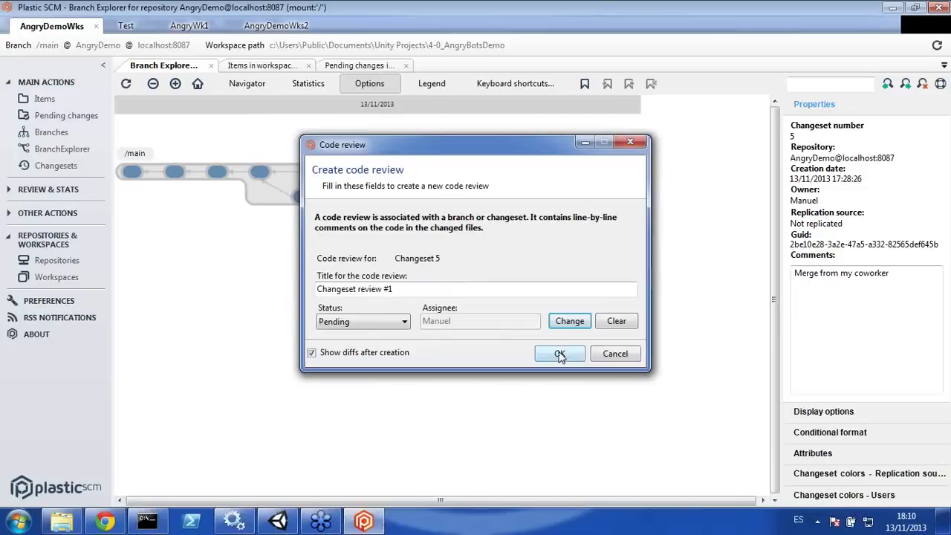
Step: Give the code review a title free of the disallowed characters and create it with the diffs shown after creation
{"action": "left_click", "coordinate": [561, 355]}
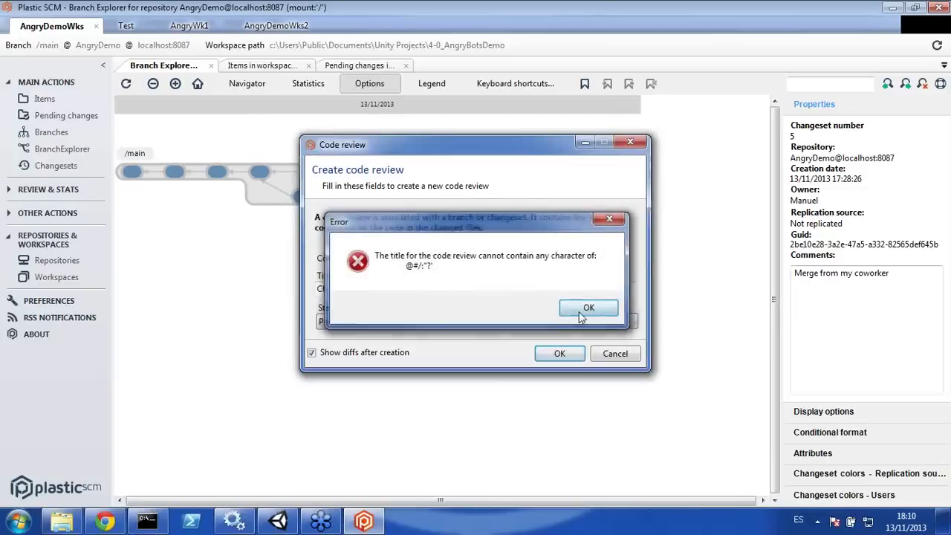
{"action": "left_click", "coordinate": [627, 305]}
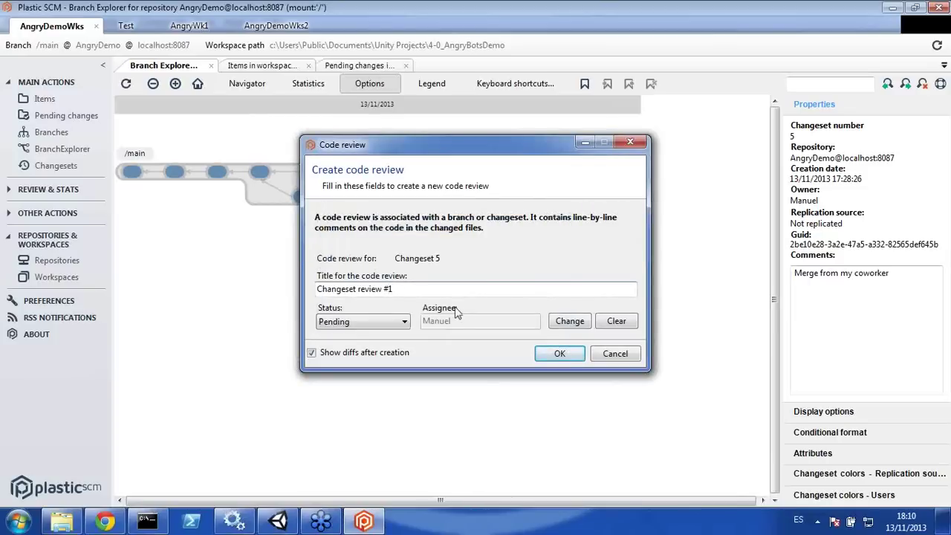
{"action": "left_click", "coordinate": [559, 354]}
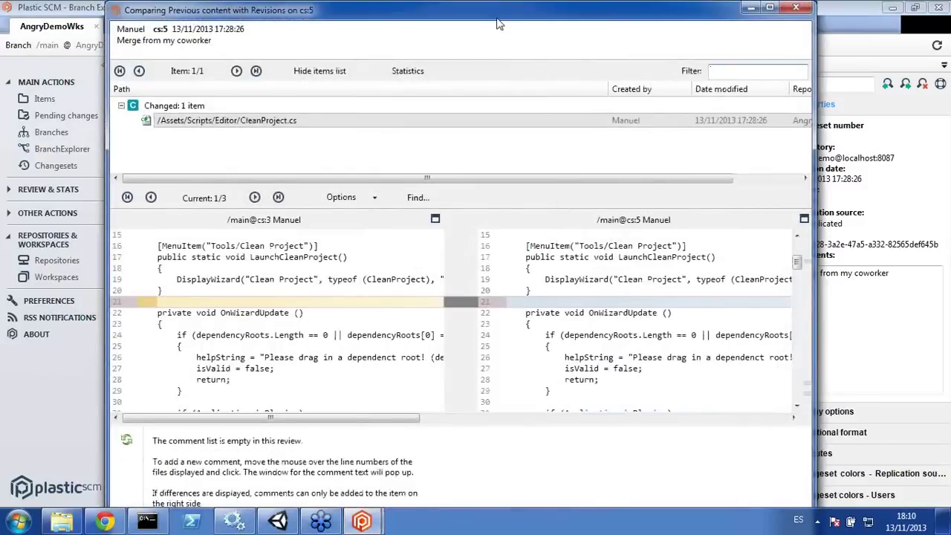
Step: Maximize the review, add the comment "Change this!!!" on line 158 of CleanProject.cs in the cs:5 revision, and close the review
{"action": "double_click", "coordinate": [498, 22]}
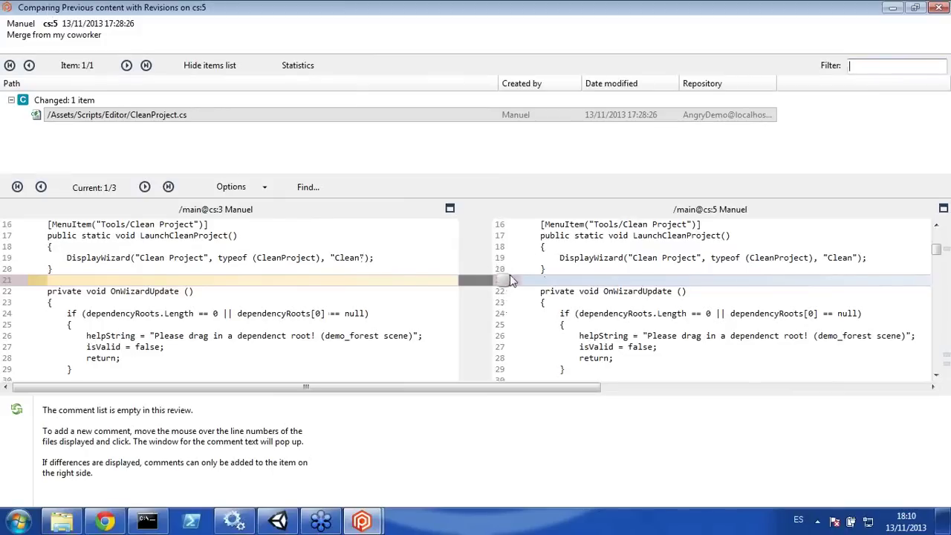
{"action": "left_click_drag", "start_coordinate": [939, 252], "coordinate": [937, 361]}
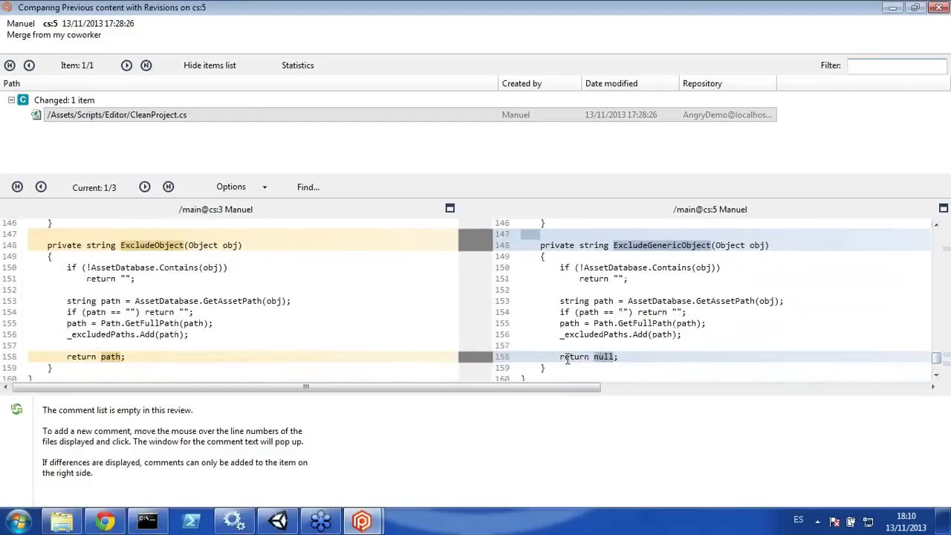
{"action": "left_click", "coordinate": [502, 358]}
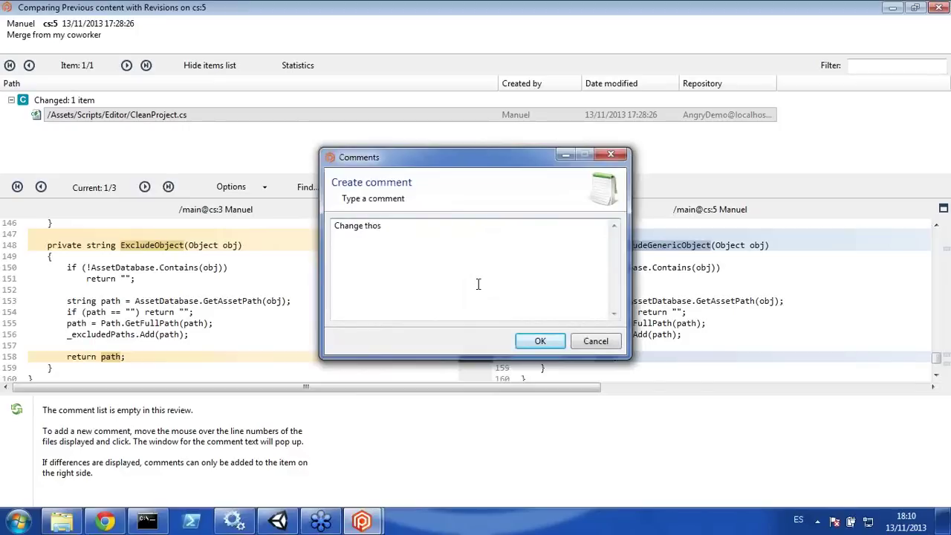
{"action": "left_click", "coordinate": [541, 341]}
{"action": "left_click", "coordinate": [126, 419]}
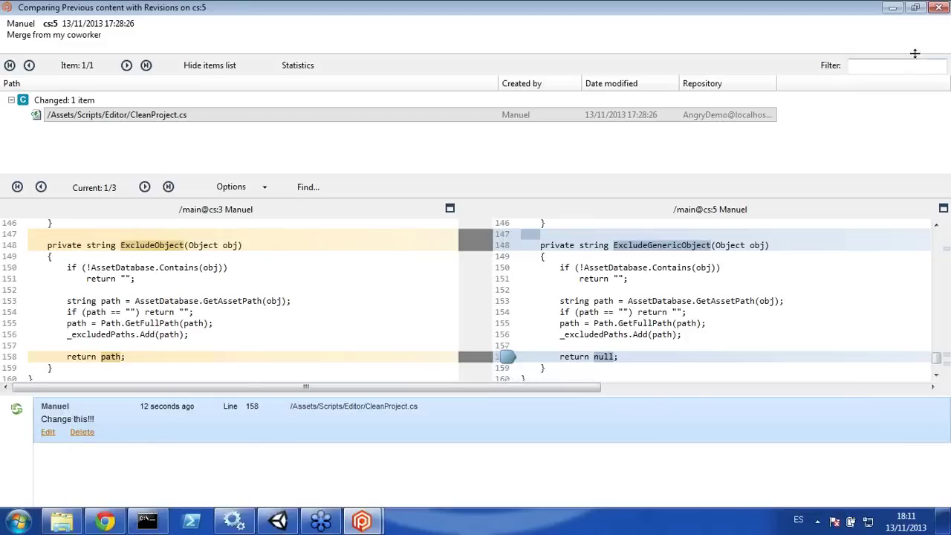
{"action": "left_click", "coordinate": [939, 7]}
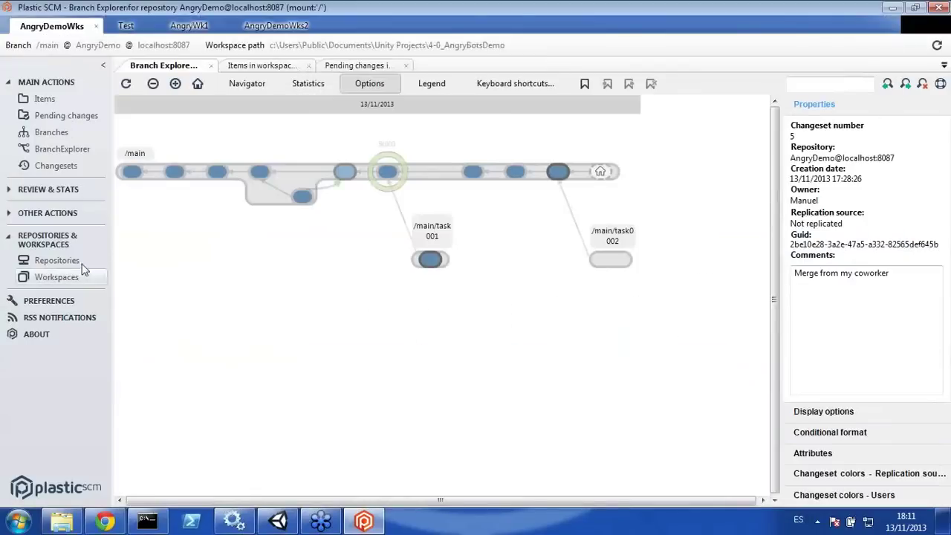
Step: Reopen the code review of changeset 5 from the code reviews list, examine its comment, and close the review, the list and the pending changes
{"action": "left_click", "coordinate": [63, 192]}
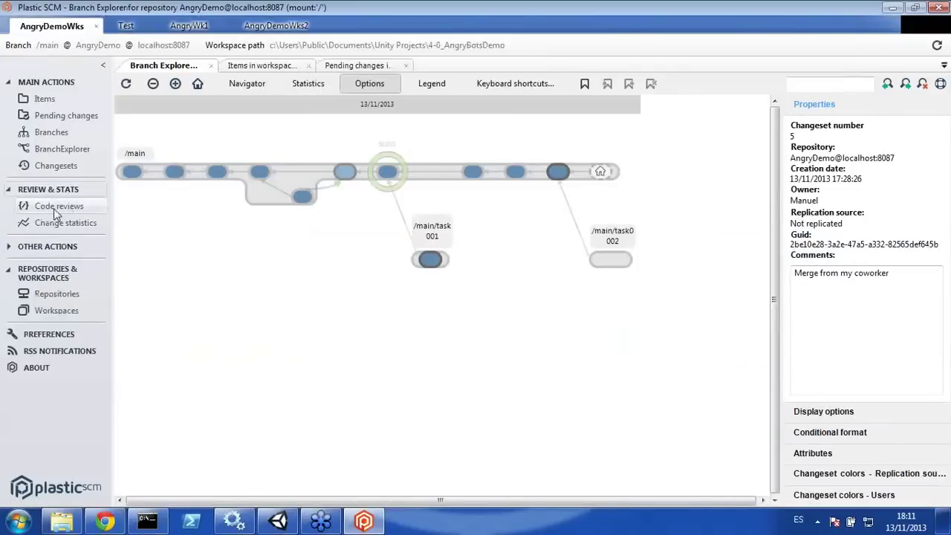
{"action": "double_click", "coordinate": [161, 122]}
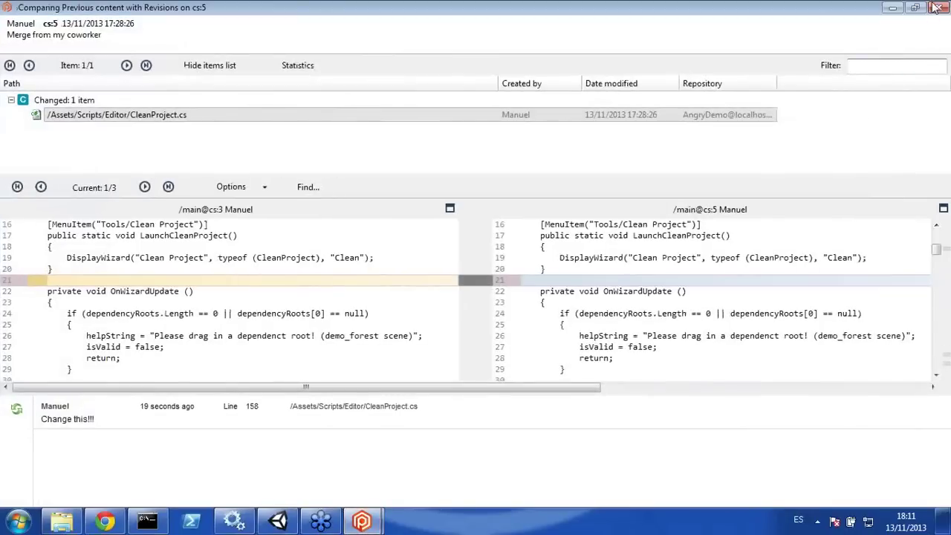
{"action": "left_click", "coordinate": [938, 7]}
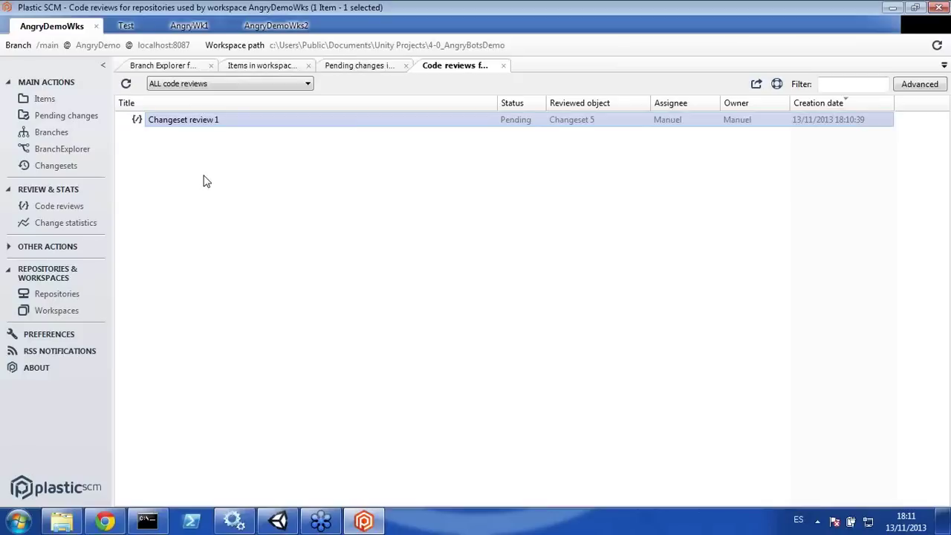
{"action": "middle_click", "coordinate": [431, 69]}
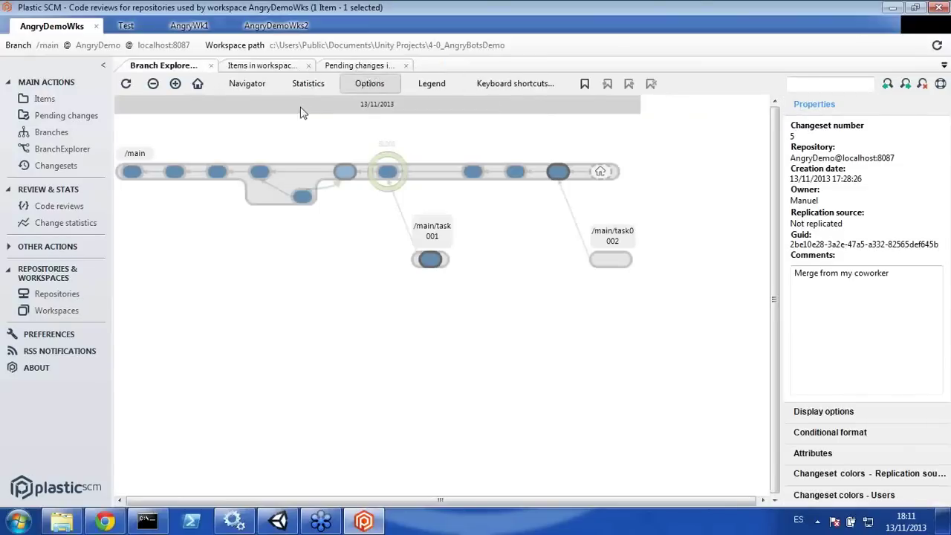
{"action": "middle_click", "coordinate": [349, 66]}
Step: Delete LightmapFar-0.exr and LightmapFar-0.exr.meta from the Assets/AngryBots folder in the workspace items
{"action": "left_click", "coordinate": [260, 66]}
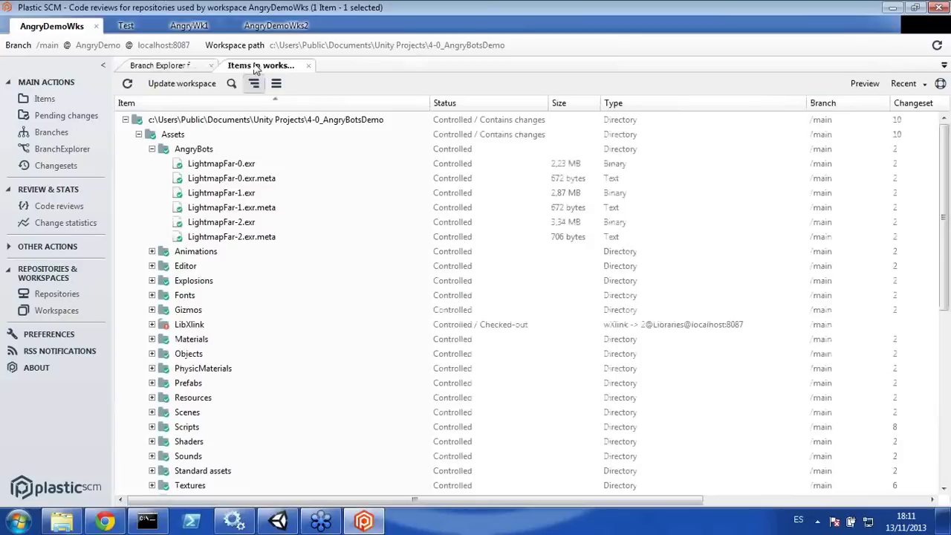
{"action": "left_click", "coordinate": [152, 148]}
{"action": "left_click", "coordinate": [139, 134]}
{"action": "left_click", "coordinate": [138, 135]}
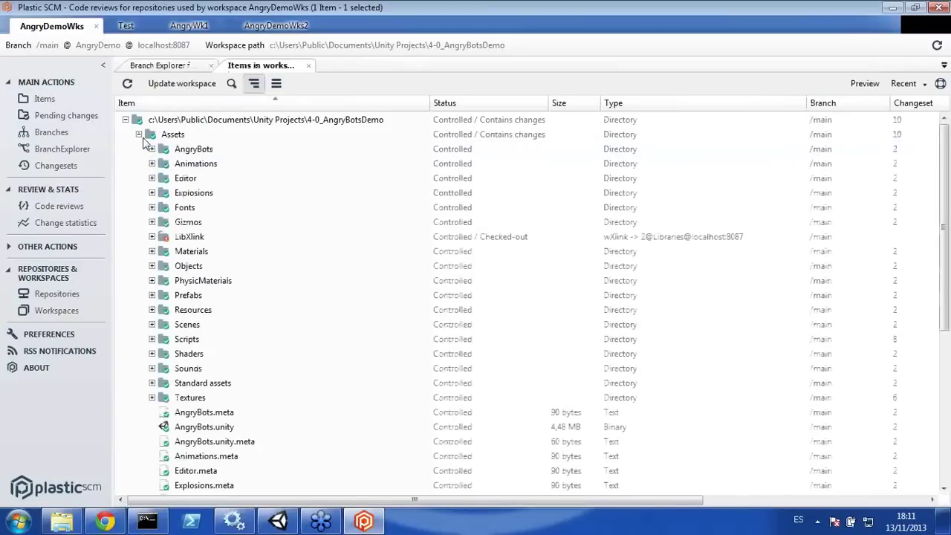
{"action": "left_click", "coordinate": [152, 149]}
{"action": "left_click", "coordinate": [202, 165]}
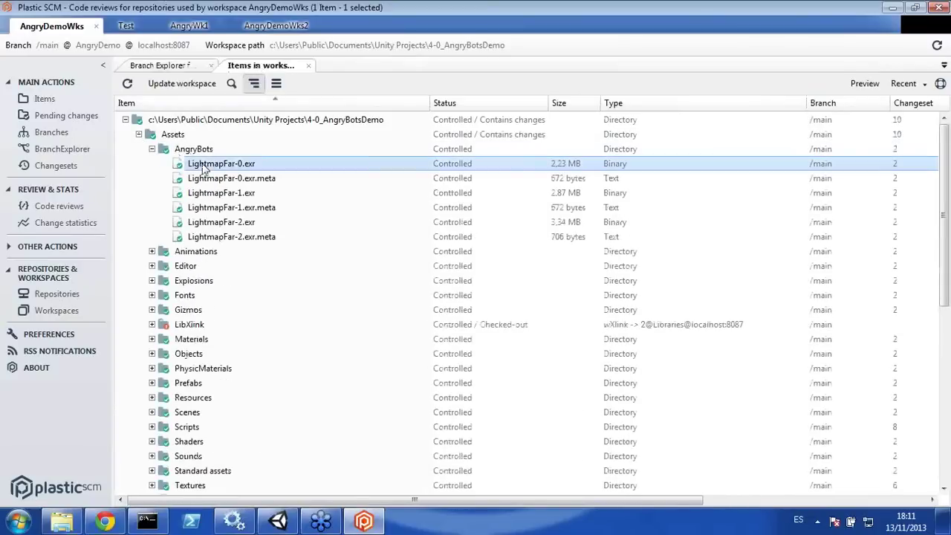
{"action": "left_click", "coordinate": [234, 179], "text": "ctrl"}
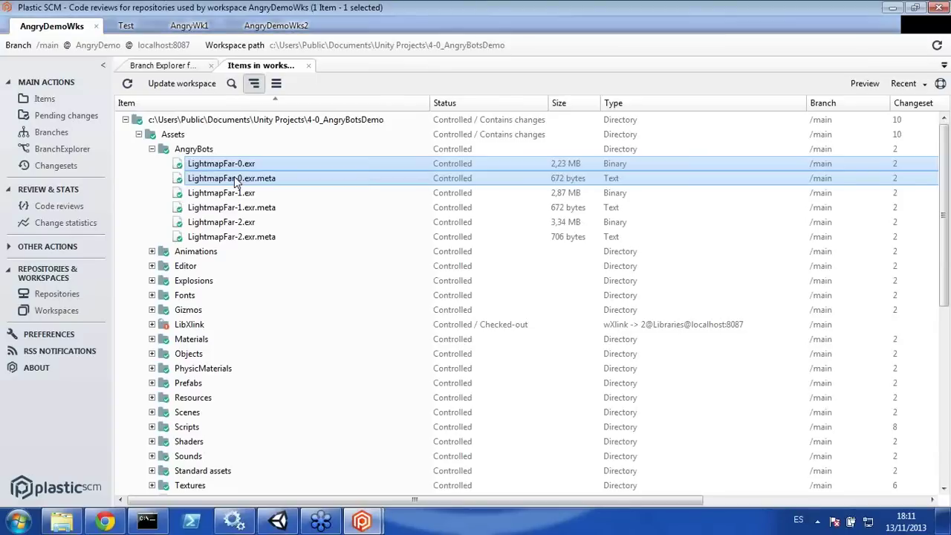
{"action": "key", "text": "Delete"}
{"action": "key", "text": "Return"}
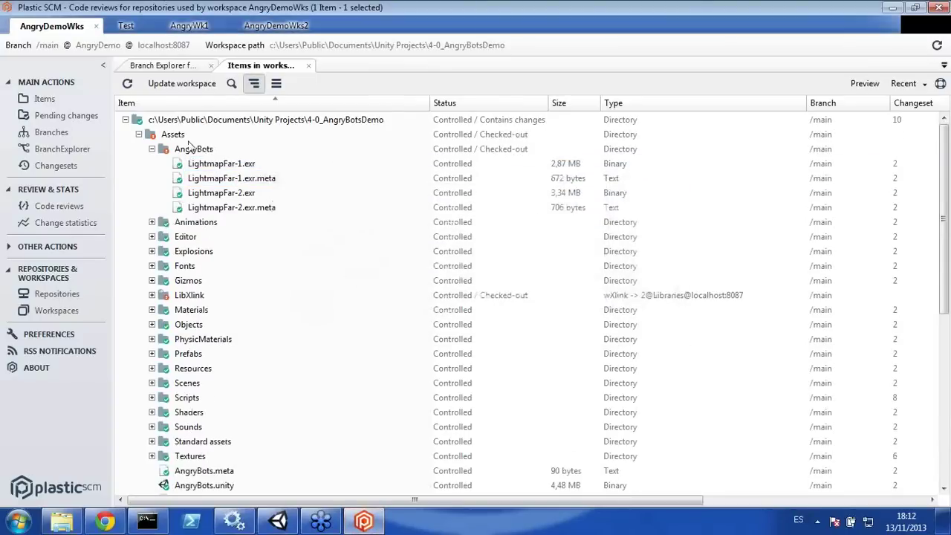
Step: Rename CheckValidShaders.cs in the Assets/Editor folder to CheckInValidShaders.cs
{"action": "left_click", "coordinate": [151, 149]}
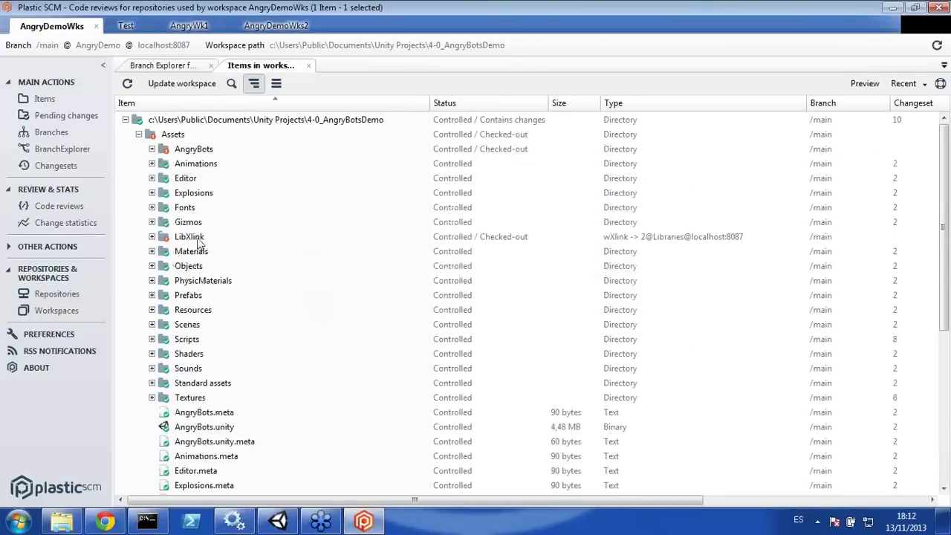
{"action": "double_click", "coordinate": [197, 179]}
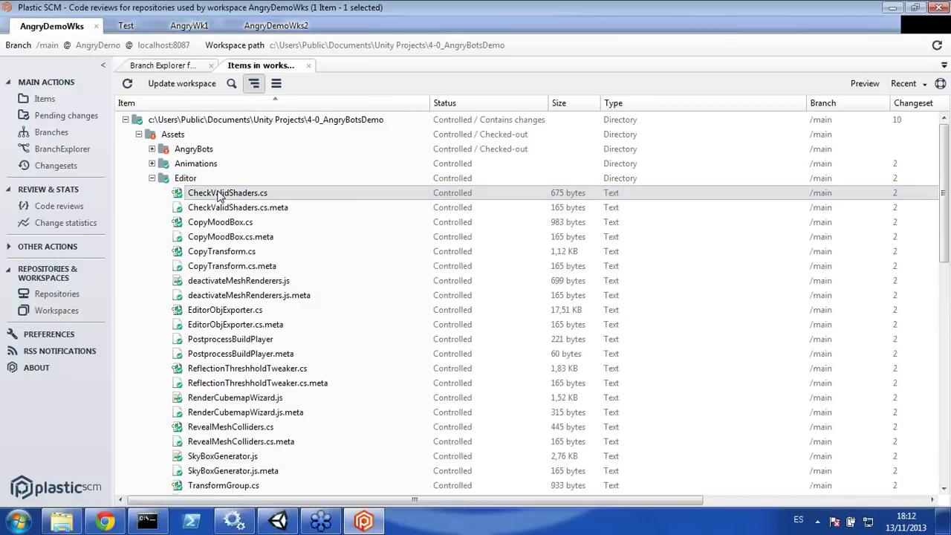
{"action": "key", "text": "F2"}
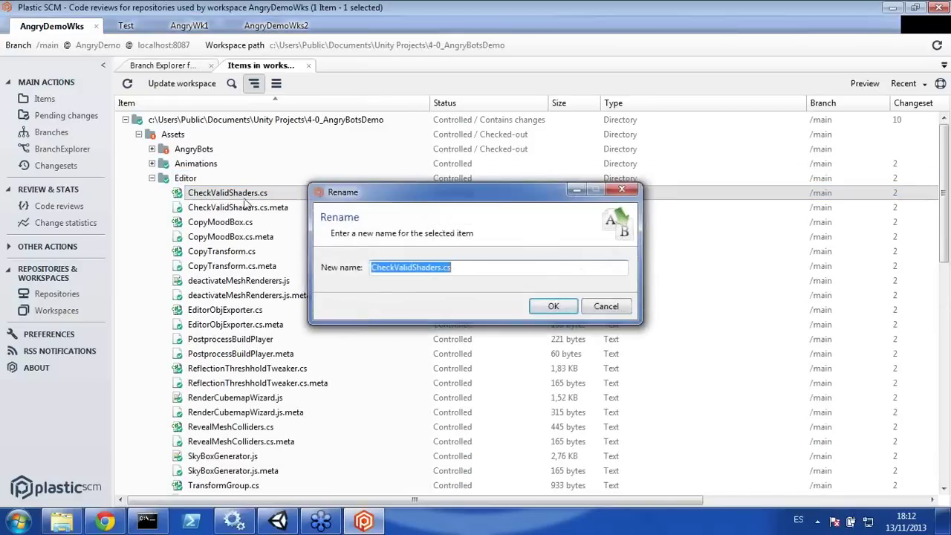
{"action": "left_click", "coordinate": [398, 267]}
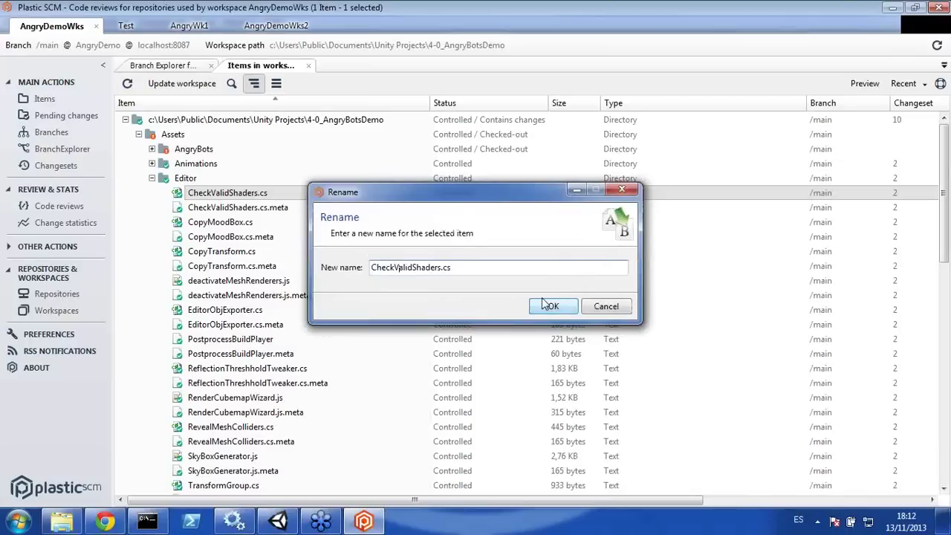
{"action": "type", "text": "In"}
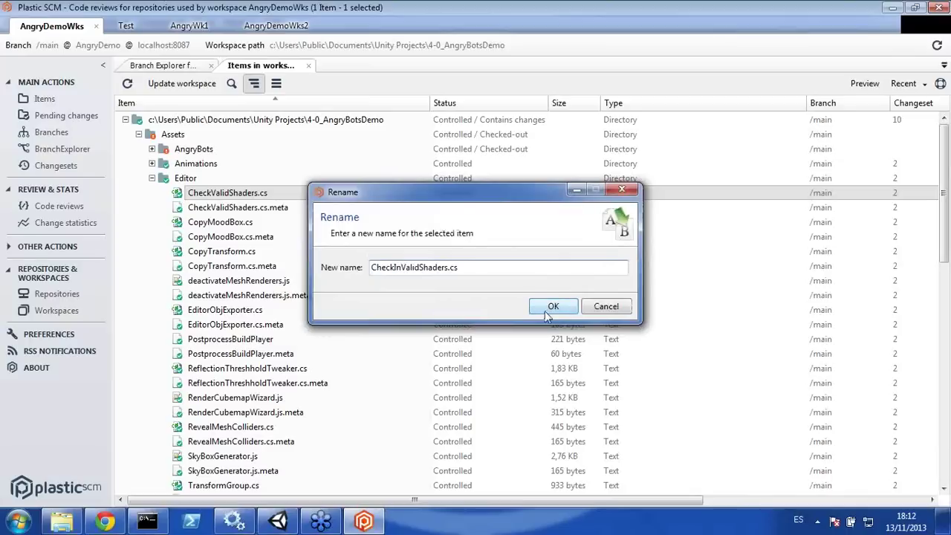
{"action": "left_click", "coordinate": [552, 307]}
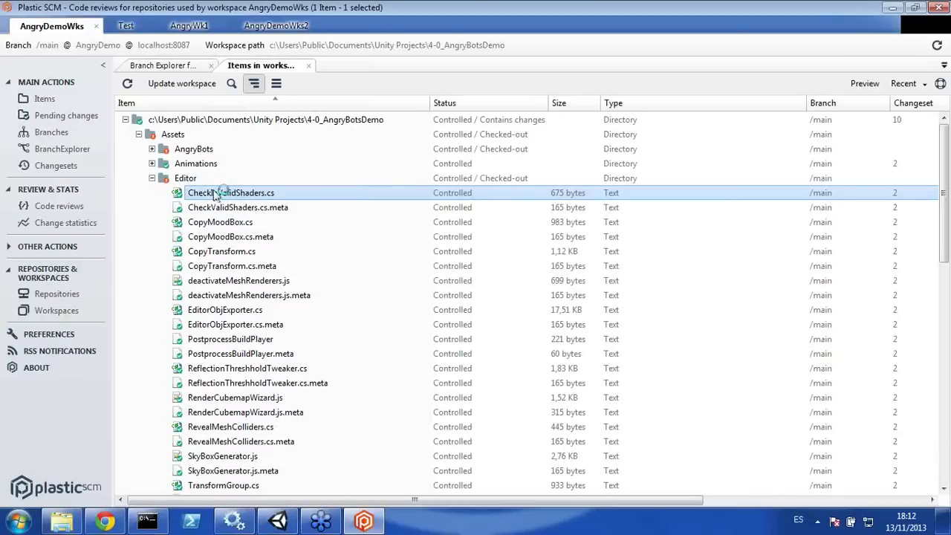
Step: Locate CheckInValidShaders.cs in Windows Explorer and open it for editing in Notepad++
{"action": "right_click", "coordinate": [202, 196]}
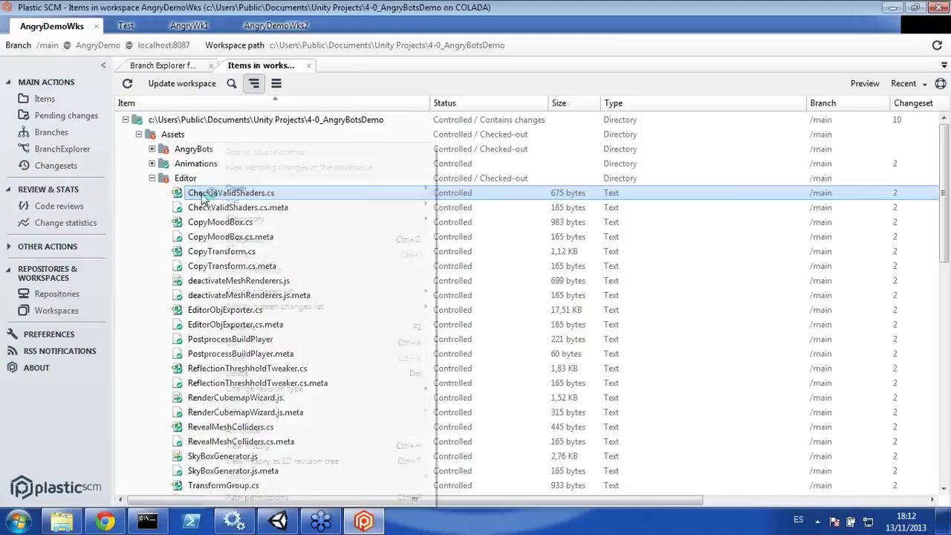
{"action": "mouse_move", "coordinate": [264, 188]}
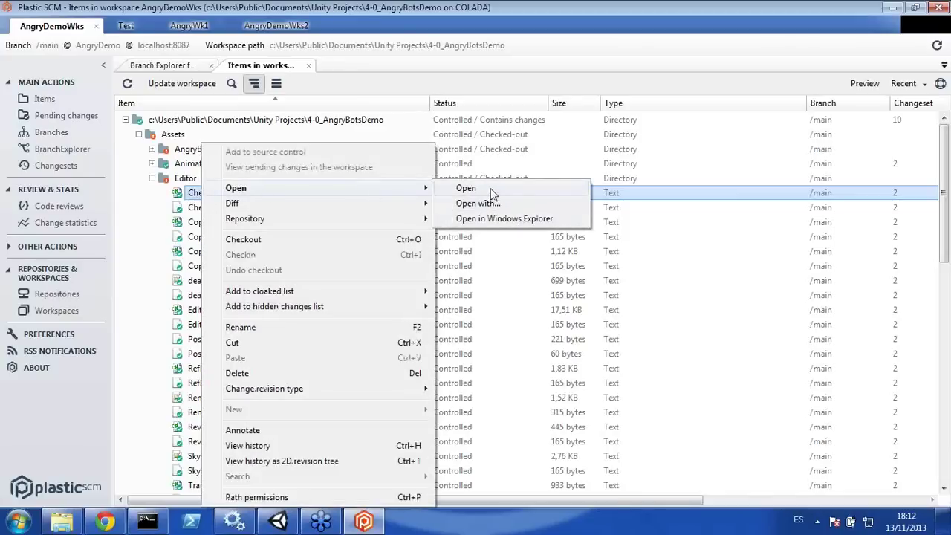
{"action": "left_click", "coordinate": [491, 220]}
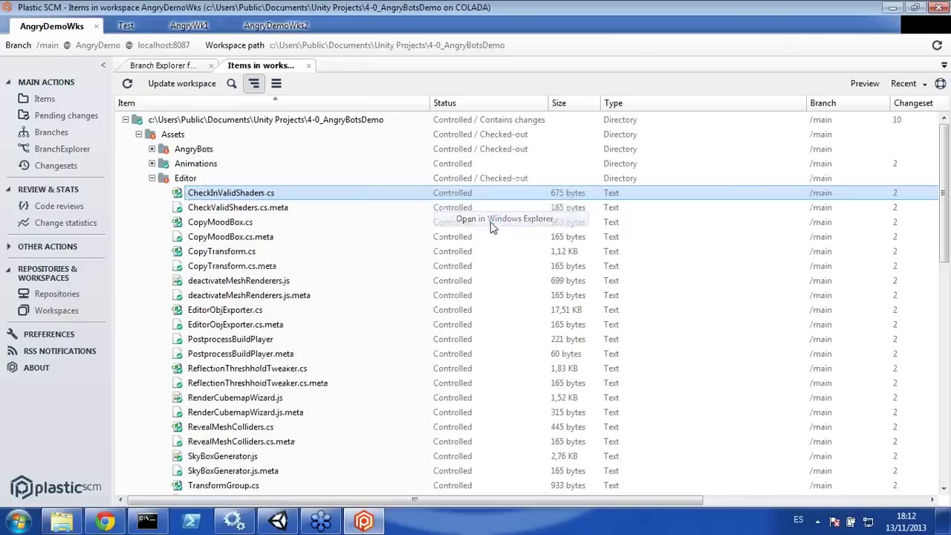
{"action": "right_click", "coordinate": [204, 97]}
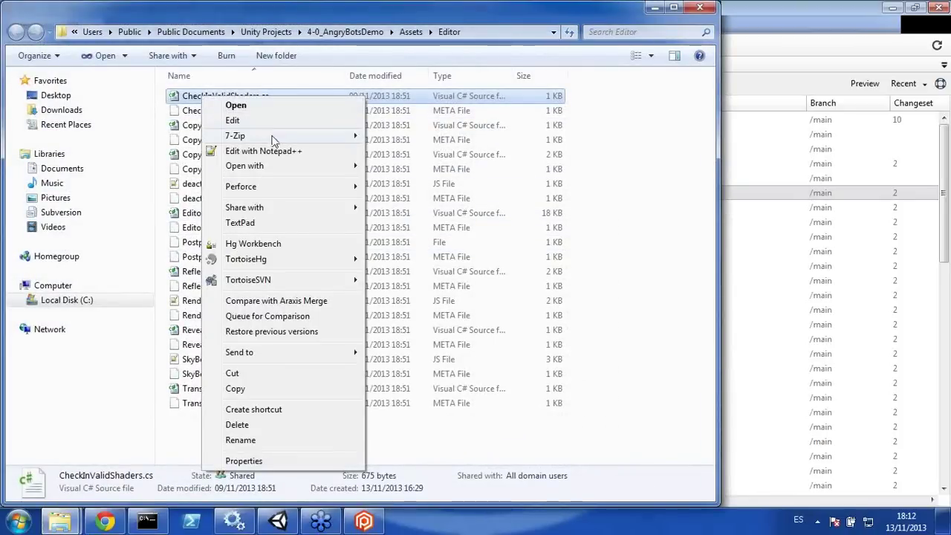
{"action": "left_click", "coordinate": [275, 151]}
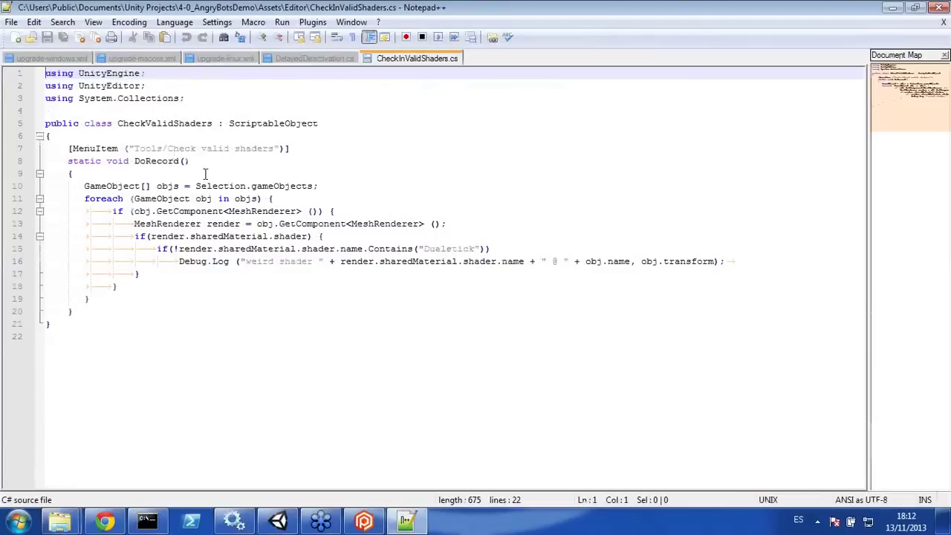
Step: Change the class name on line 5 to CheckInValidShaders, save the file while closing the editor, and return to Plastic SCM
{"action": "left_click", "coordinate": [147, 123]}
{"action": "type", "text": "In"}
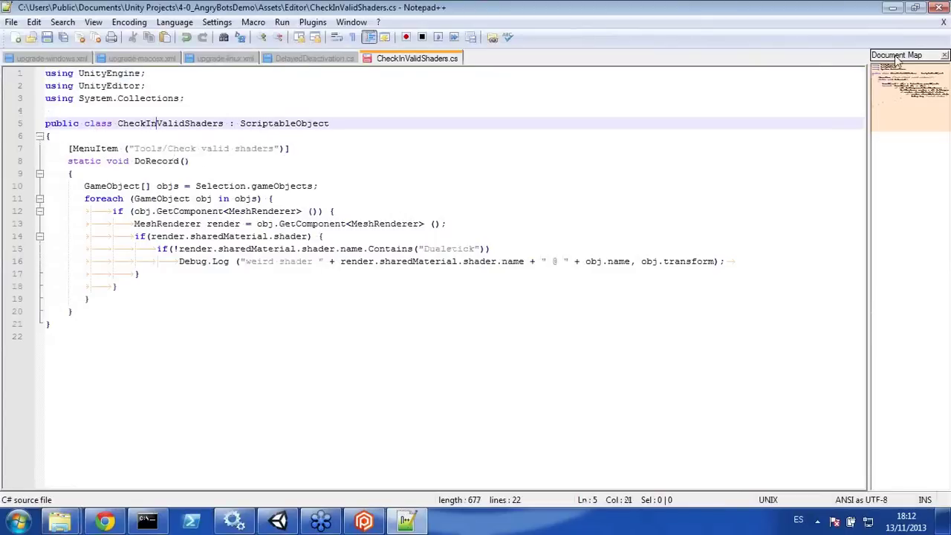
{"action": "left_click", "coordinate": [937, 7]}
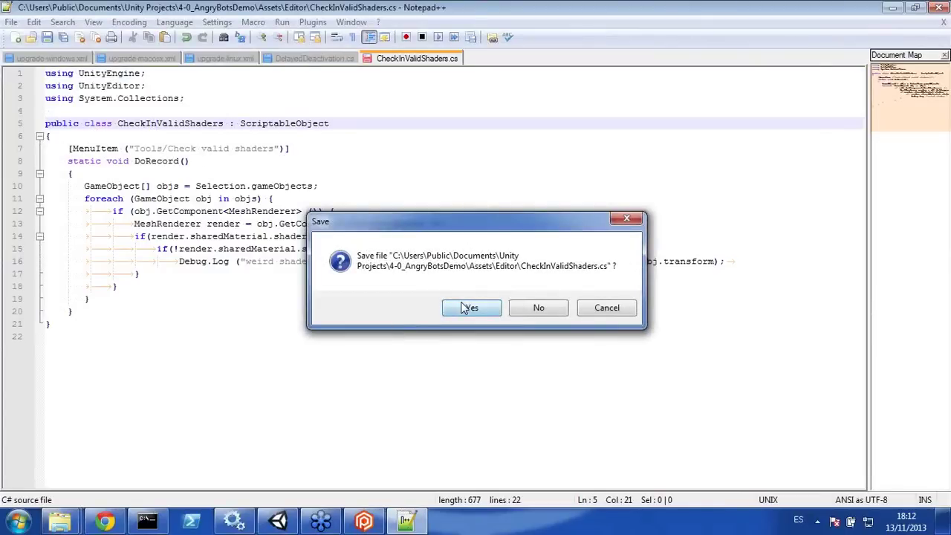
{"action": "left_click", "coordinate": [469, 308]}
{"action": "key", "text": "alt+Tab"}
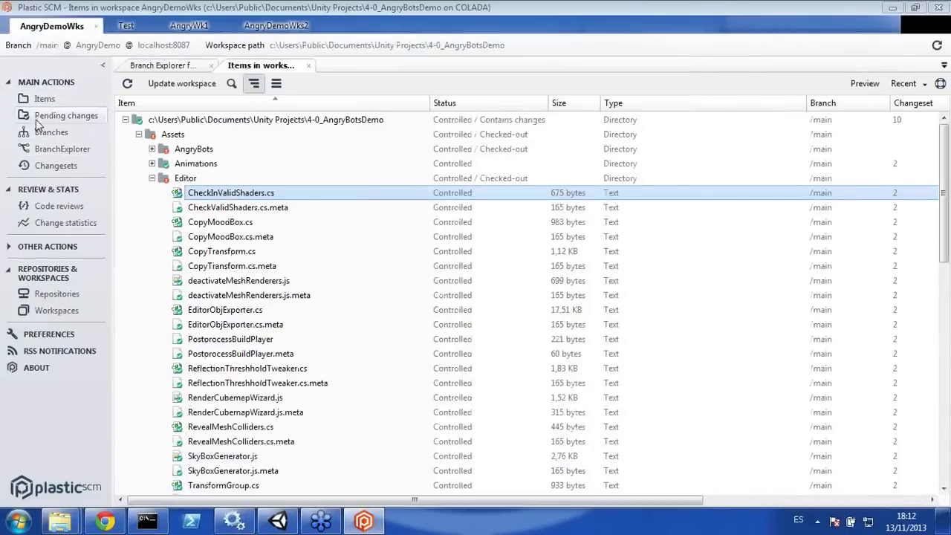
Step: Close the Branch Explorer and workspace items views and examine the workspace's pending changes
{"action": "left_click", "coordinate": [63, 148]}
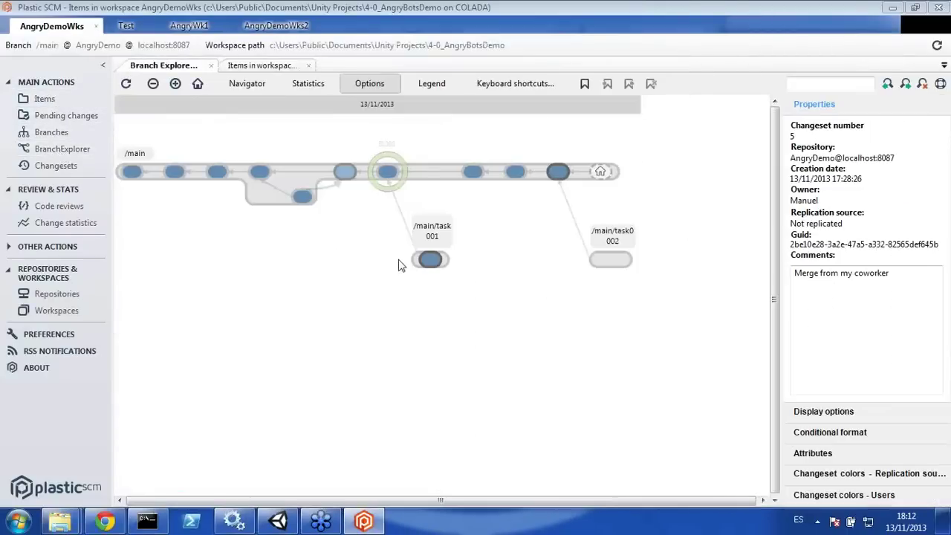
{"action": "left_click", "coordinate": [126, 83]}
{"action": "left_click", "coordinate": [211, 65]}
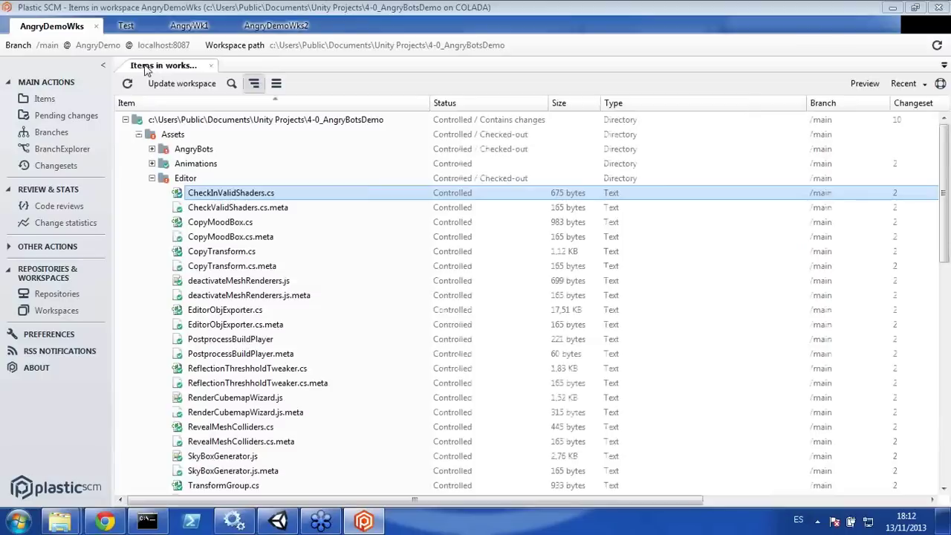
{"action": "left_click", "coordinate": [212, 66]}
{"action": "left_click", "coordinate": [66, 116]}
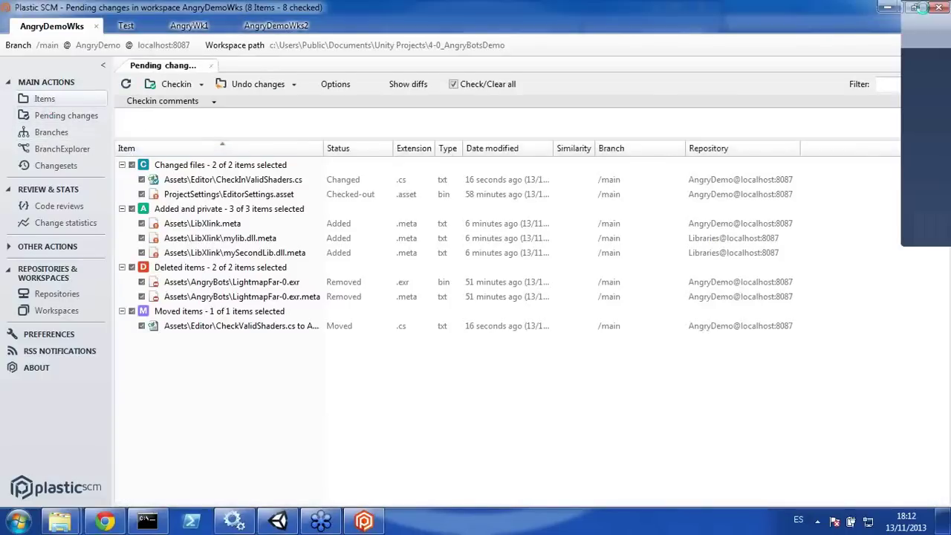
{"action": "left_click", "coordinate": [917, 8]}
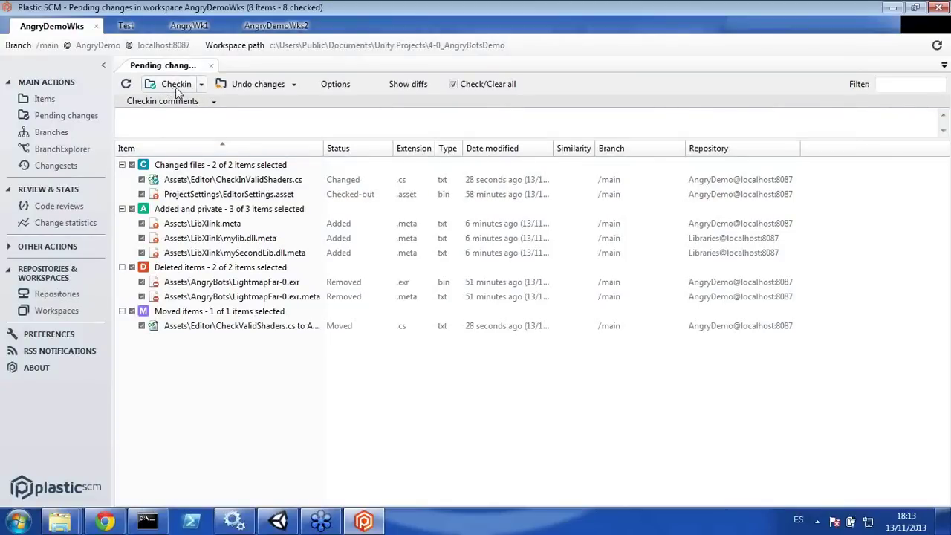
Step: Shelve all pending changes without a comment, undoing them in the workspace after shelving
{"action": "left_click", "coordinate": [201, 84]}
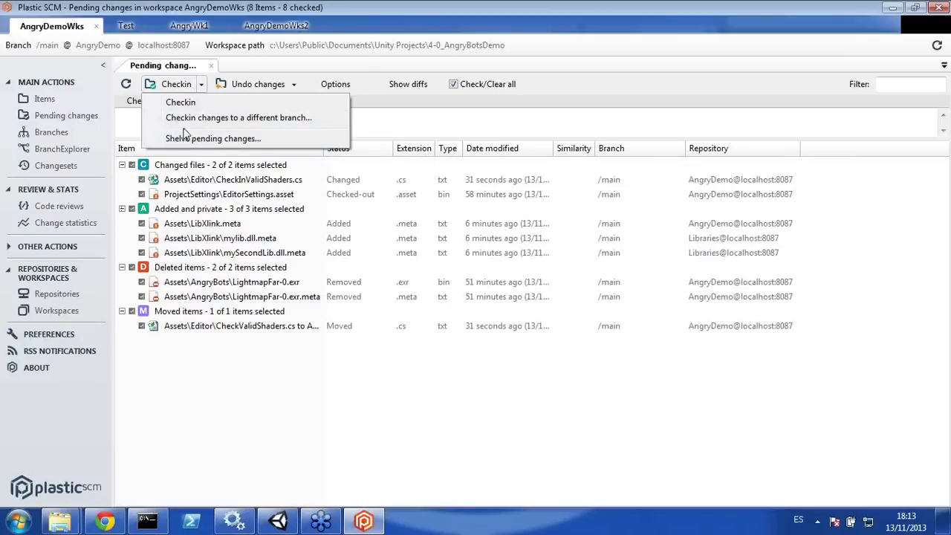
{"action": "left_click", "coordinate": [187, 139]}
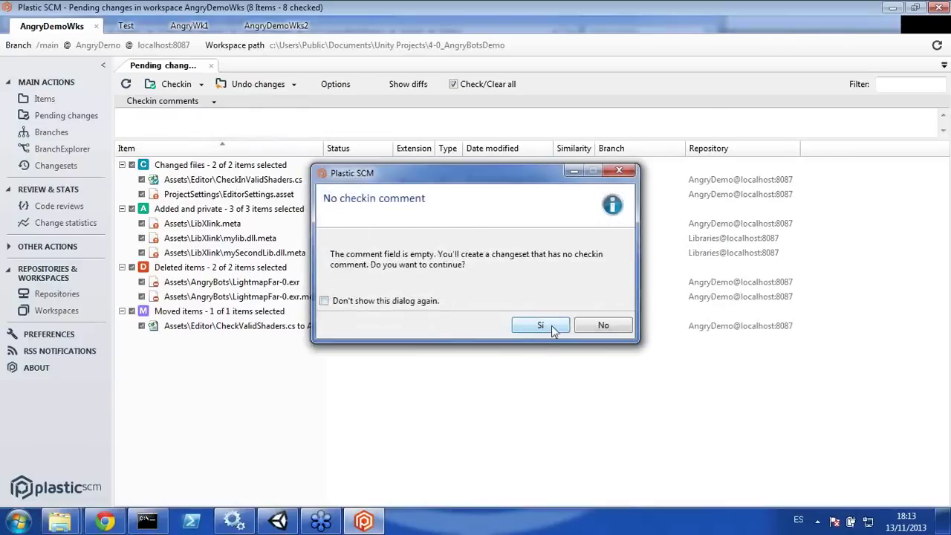
{"action": "left_click", "coordinate": [540, 325]}
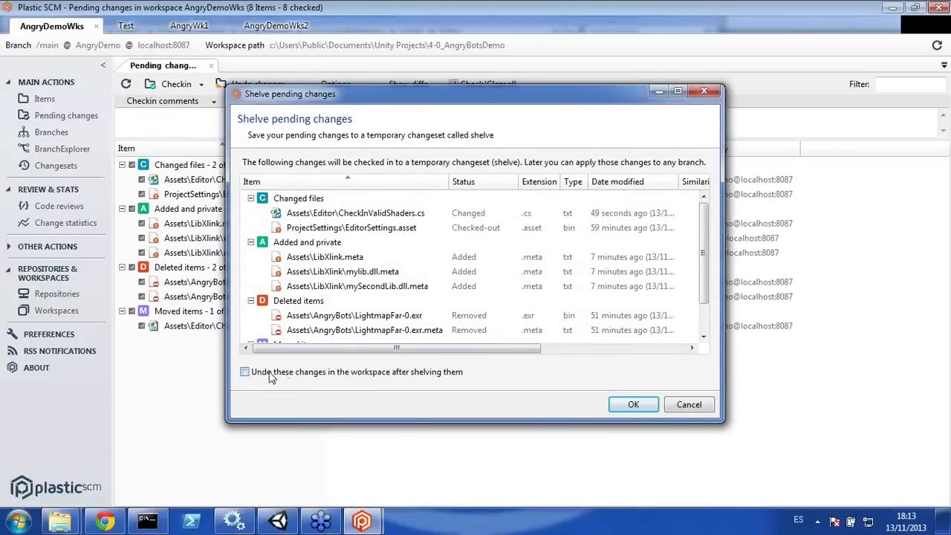
{"action": "left_click", "coordinate": [272, 377]}
{"action": "left_click", "coordinate": [627, 408]}
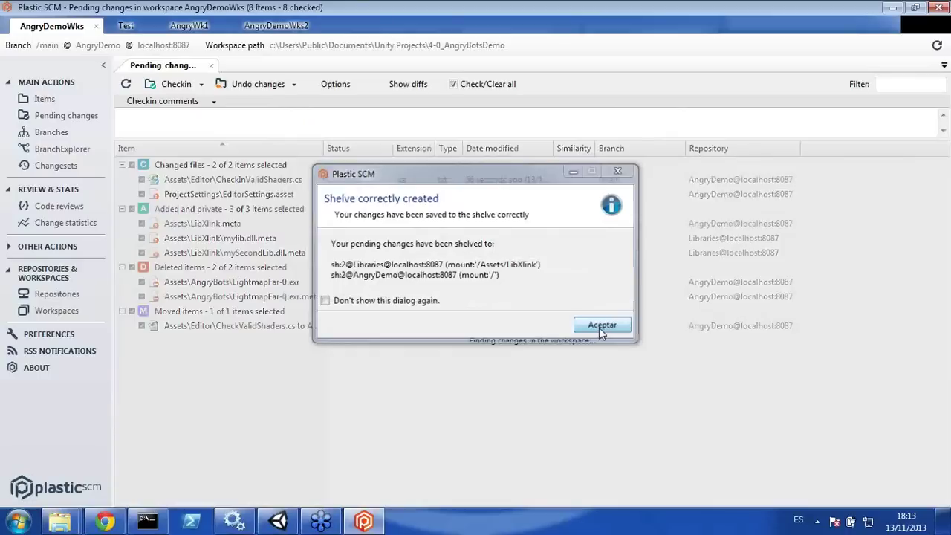
{"action": "left_click", "coordinate": [599, 327]}
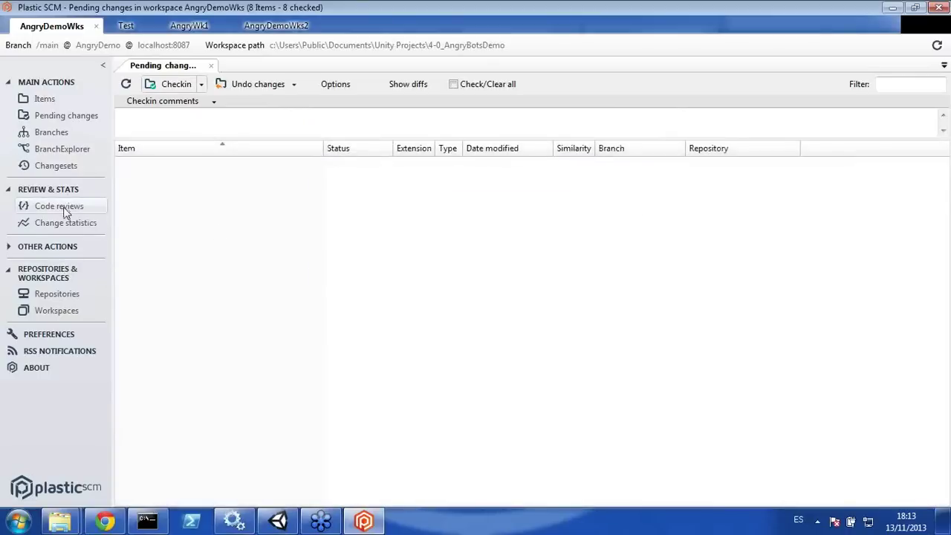
Step: Examine the differences stored in shelve 2 from the shelves list and close the comparison
{"action": "left_click", "coordinate": [30, 247]}
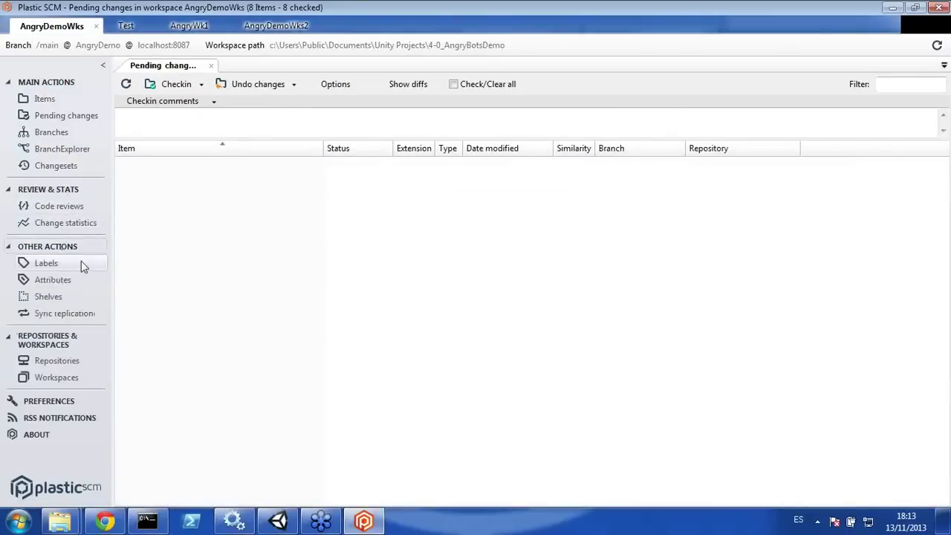
{"action": "left_click", "coordinate": [61, 297]}
{"action": "double_click", "coordinate": [151, 120]}
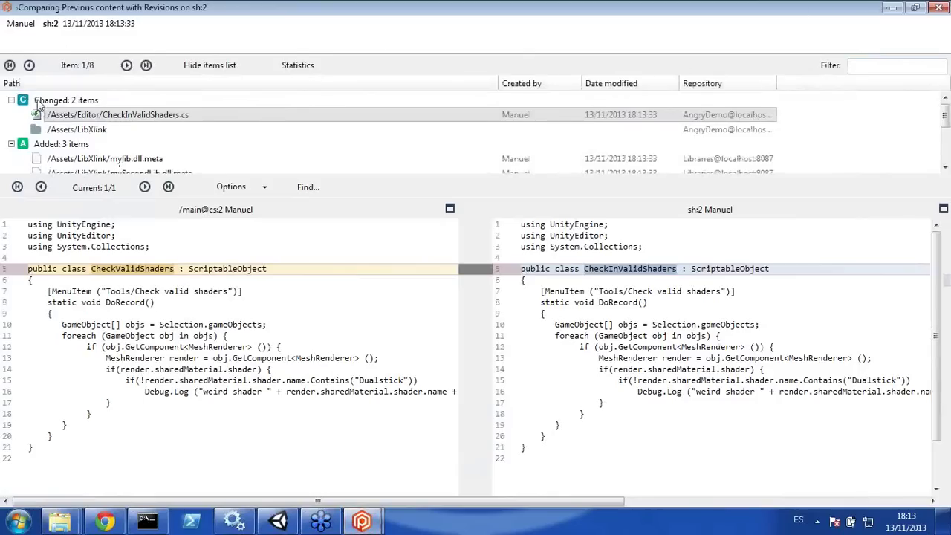
{"action": "left_click", "coordinate": [940, 7]}
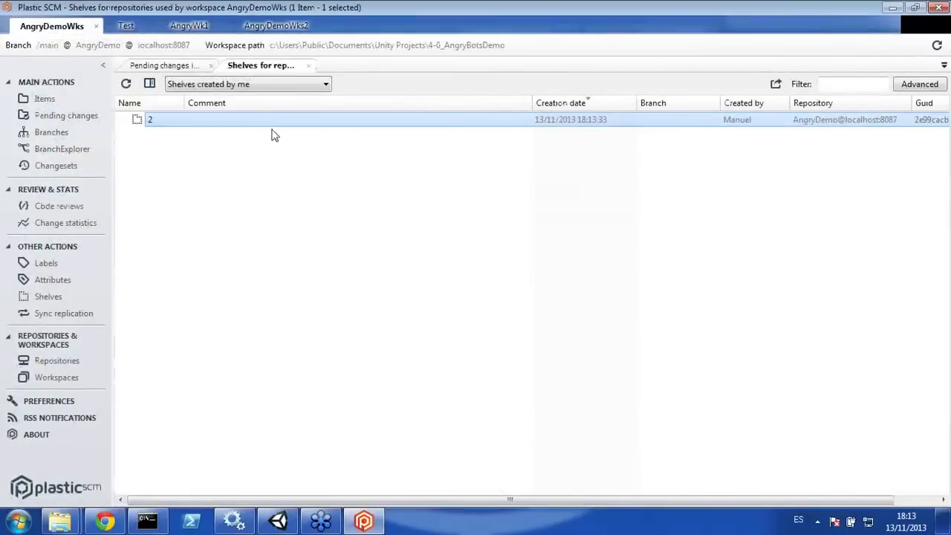
Step: Switch the workspace to the /main/task0002 branch from the Branch Explorer diagram
{"action": "left_click", "coordinate": [33, 115]}
{"action": "left_click", "coordinate": [46, 150]}
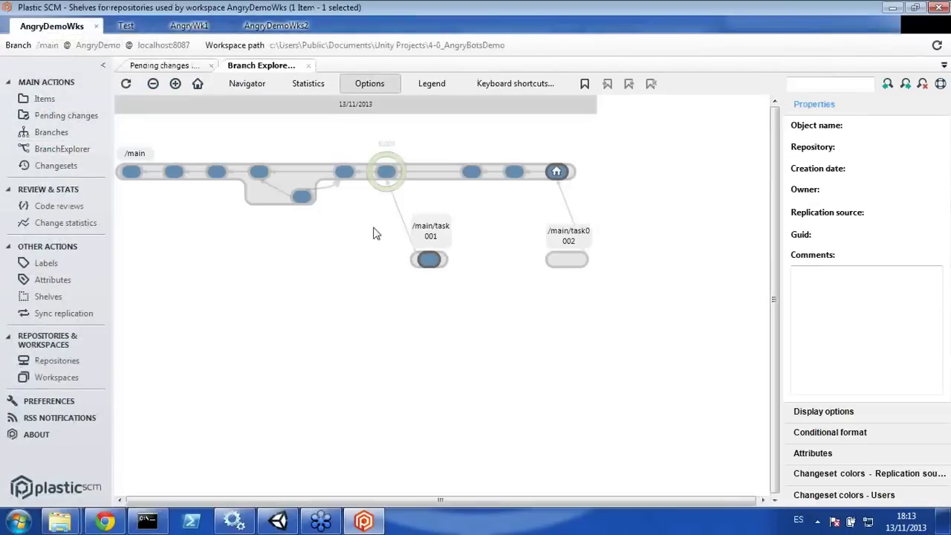
{"action": "right_click", "coordinate": [559, 259]}
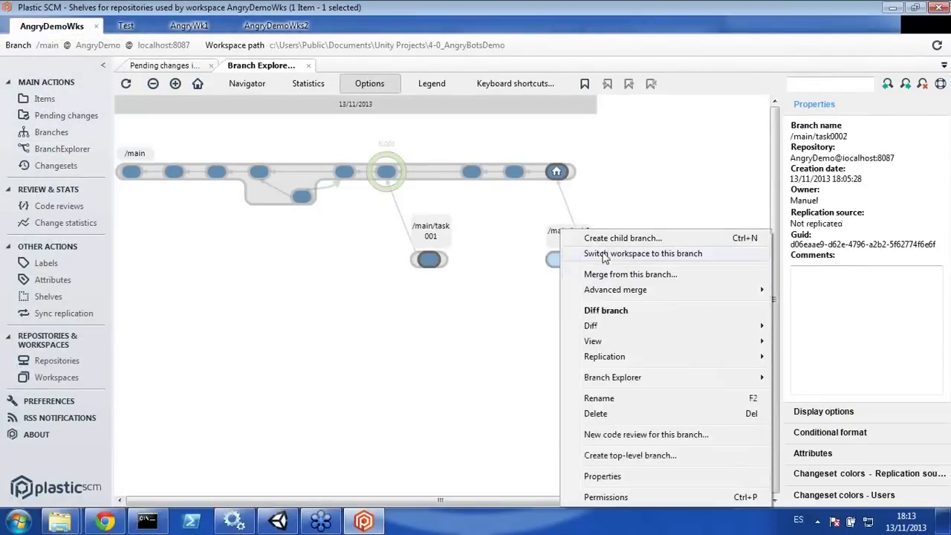
{"action": "left_click", "coordinate": [603, 255]}
{"action": "left_click", "coordinate": [521, 307]}
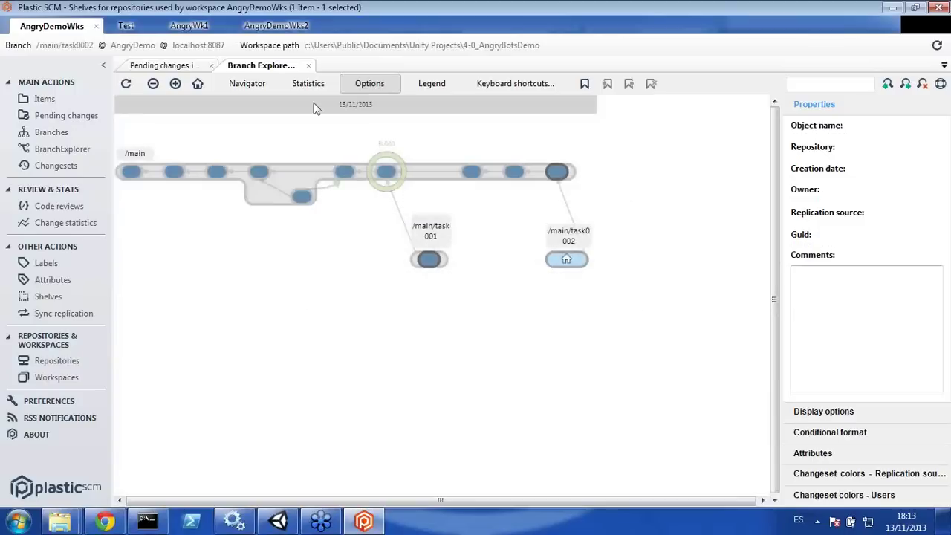
Step: Apply shelve 2 to the current workspace and process all of its merges
{"action": "left_click", "coordinate": [49, 297]}
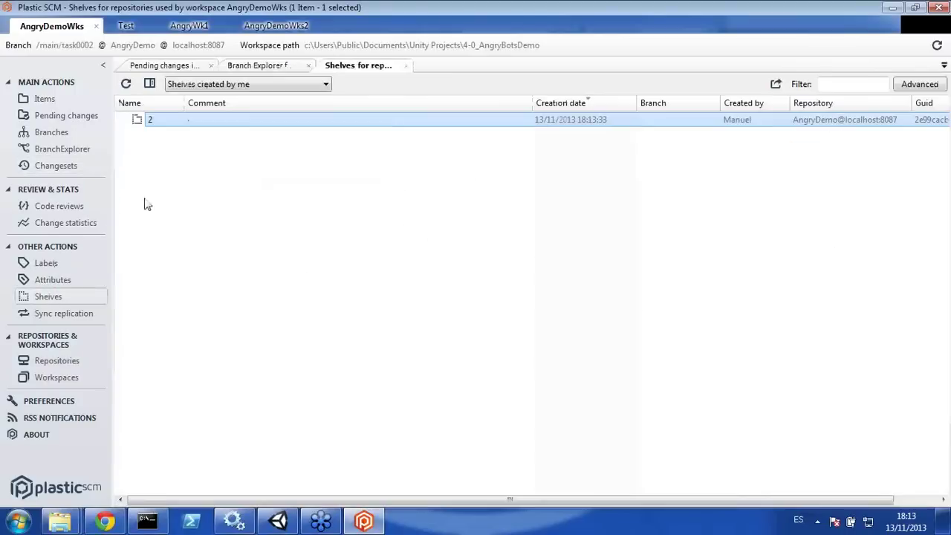
{"action": "right_click", "coordinate": [153, 124]}
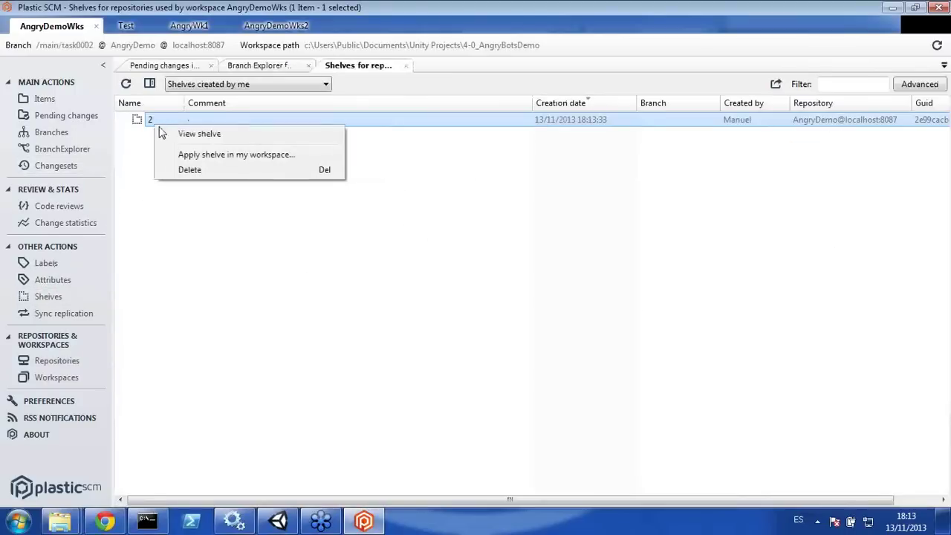
{"action": "left_click", "coordinate": [221, 156]}
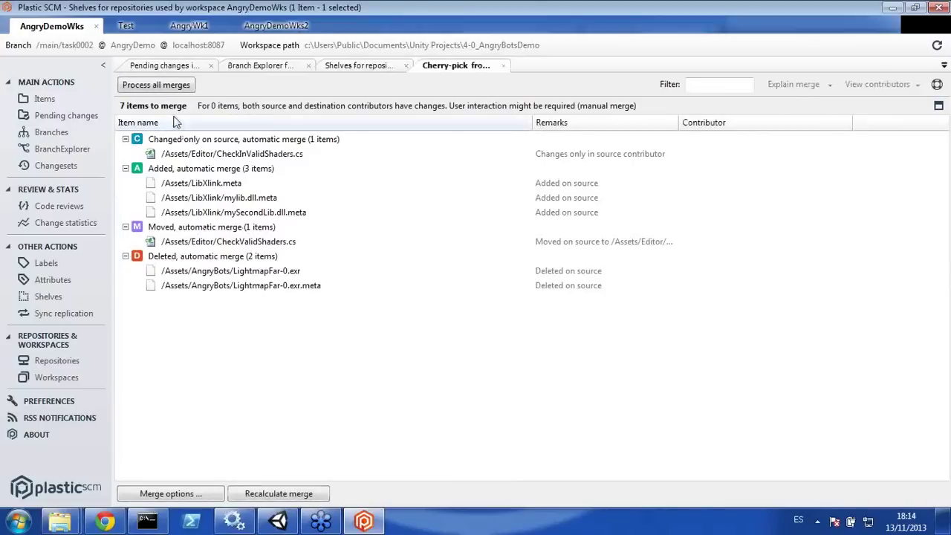
{"action": "left_click", "coordinate": [157, 86]}
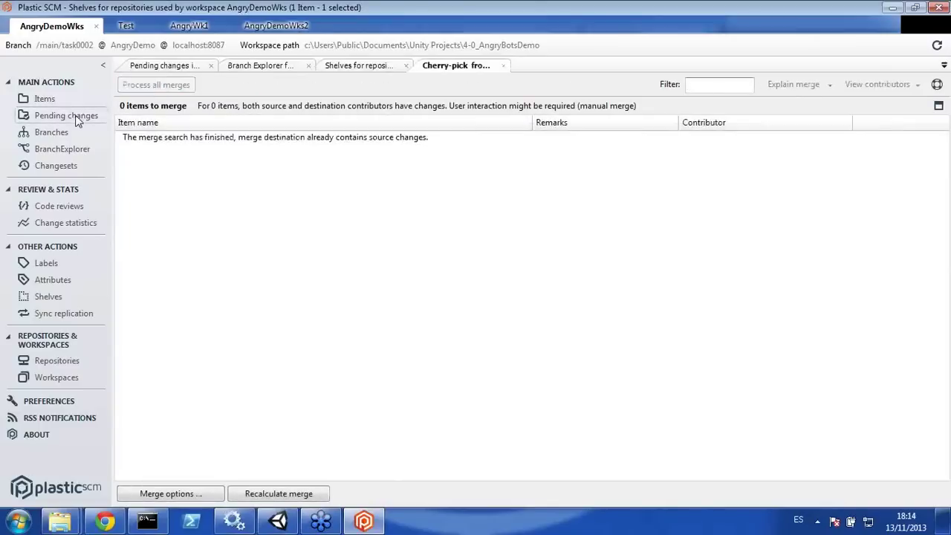
Step: Check in all pending changes with the comment "Free to go"
{"action": "left_click", "coordinate": [74, 116]}
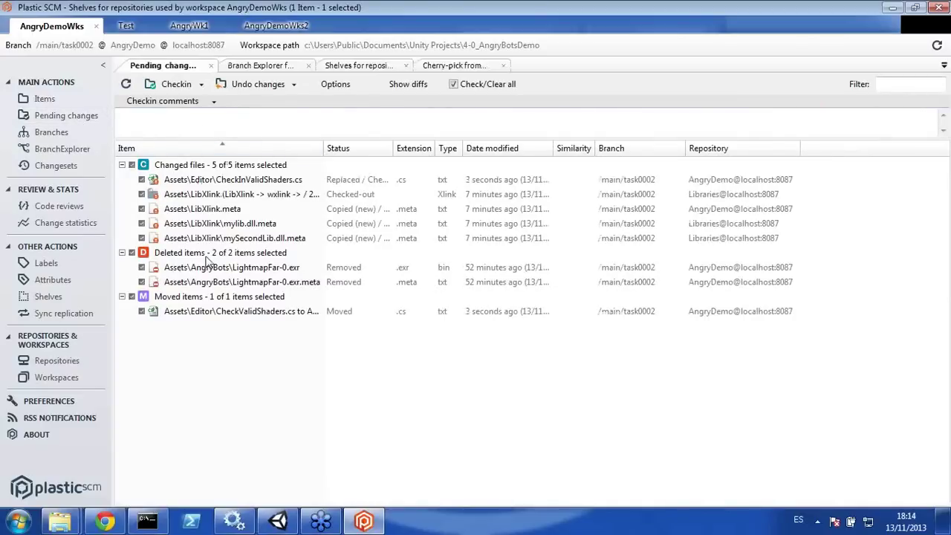
{"action": "left_click", "coordinate": [168, 123]}
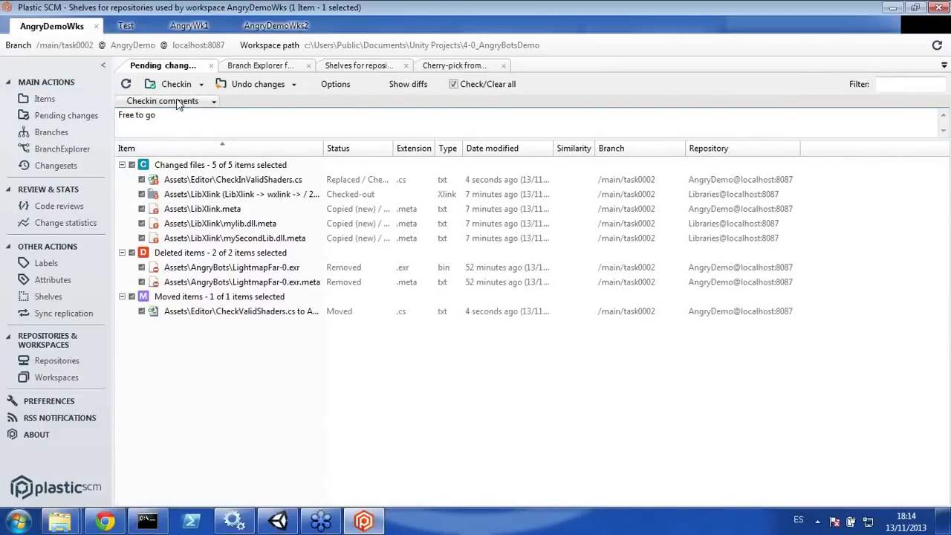
{"action": "left_click", "coordinate": [168, 84]}
Step: Examine the properties of the changeset on task0002 and the last /main changeset in the Branch Explorer
{"action": "left_click", "coordinate": [84, 149]}
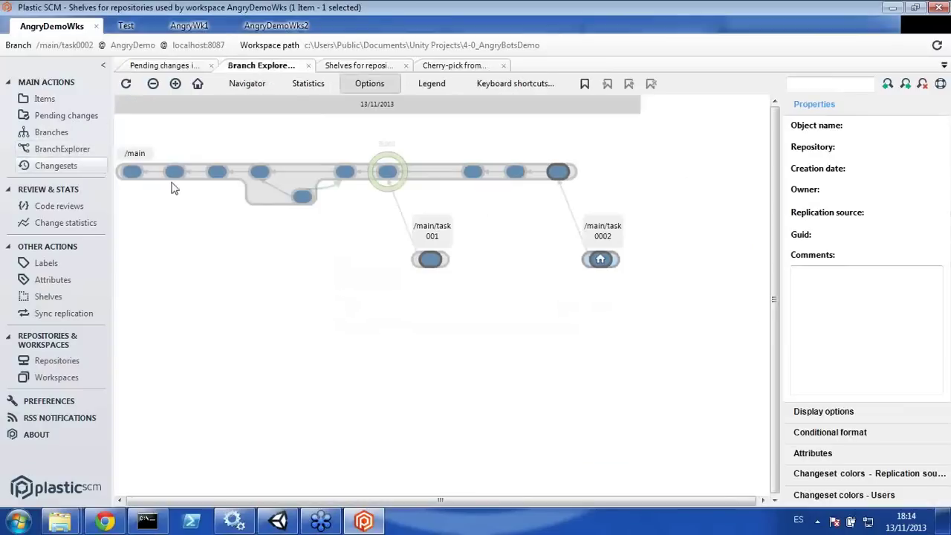
{"action": "left_click", "coordinate": [600, 259]}
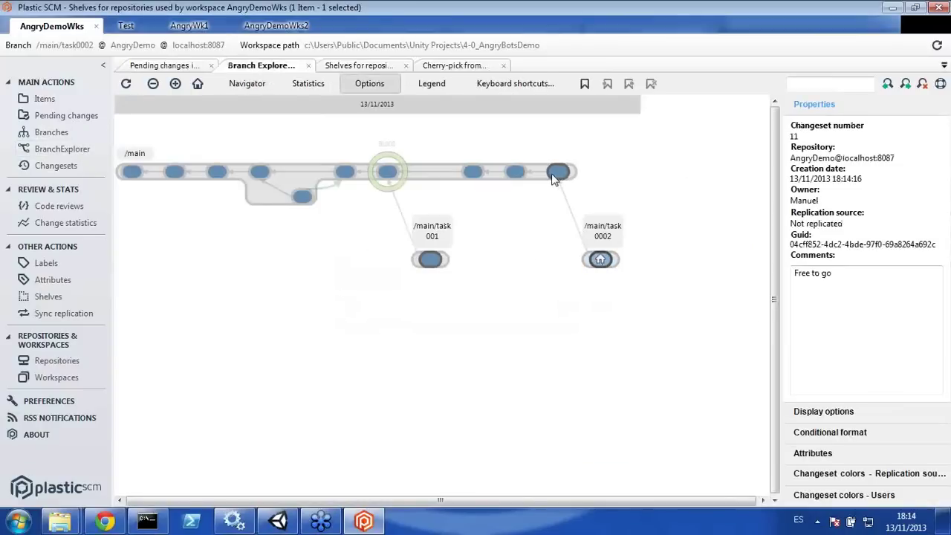
{"action": "left_click", "coordinate": [558, 169]}
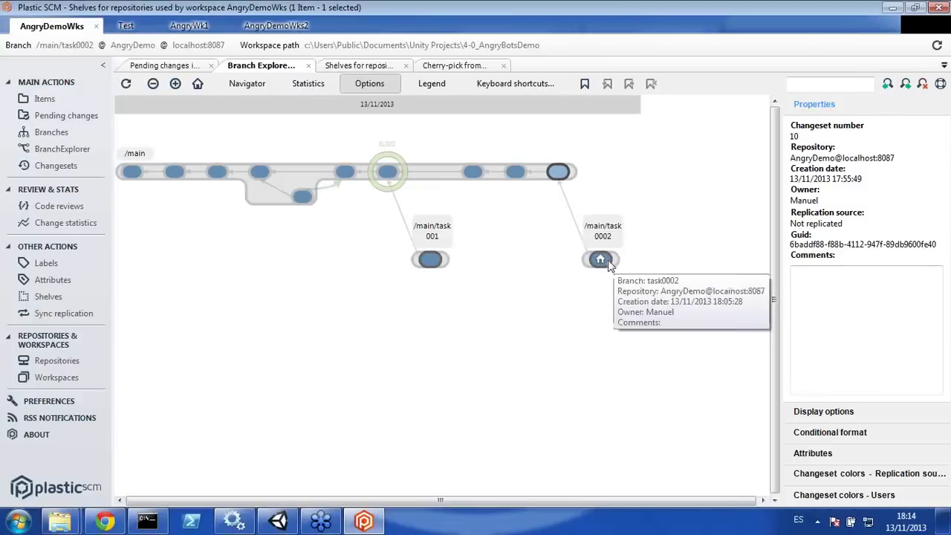
{"action": "mouse_move", "coordinate": [601, 258]}
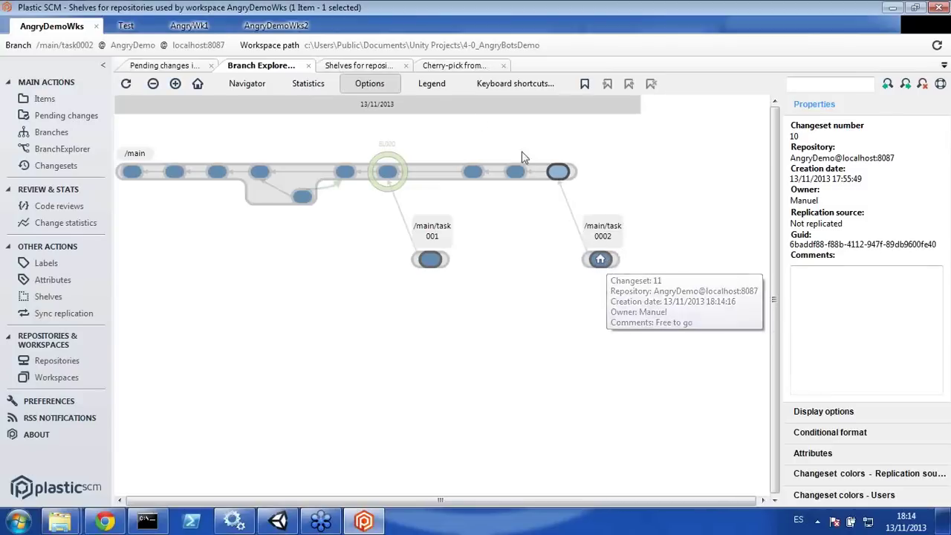
Step: Return to the shelves list, then close the cherry-pick merge and shelves views
{"action": "left_click", "coordinate": [371, 67]}
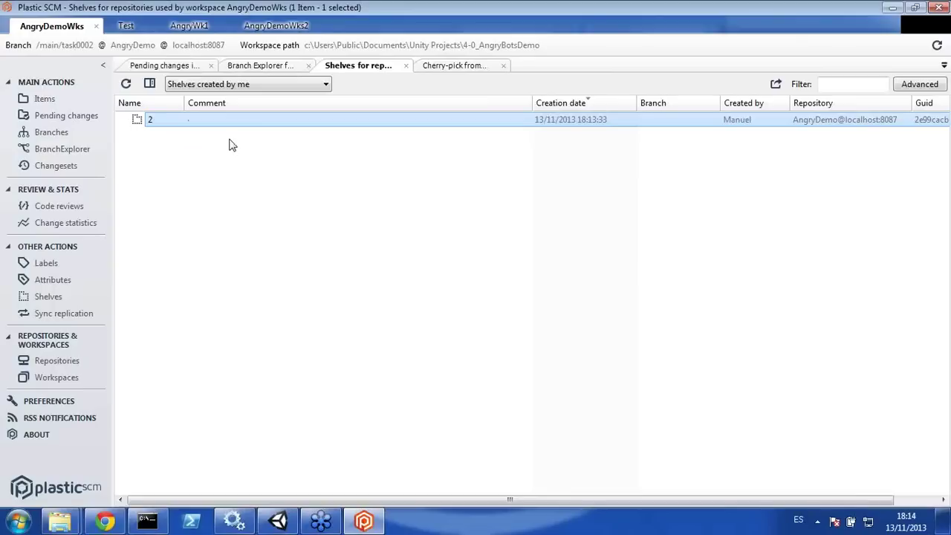
{"action": "middle_click", "coordinate": [451, 67]}
{"action": "middle_click", "coordinate": [352, 69]}
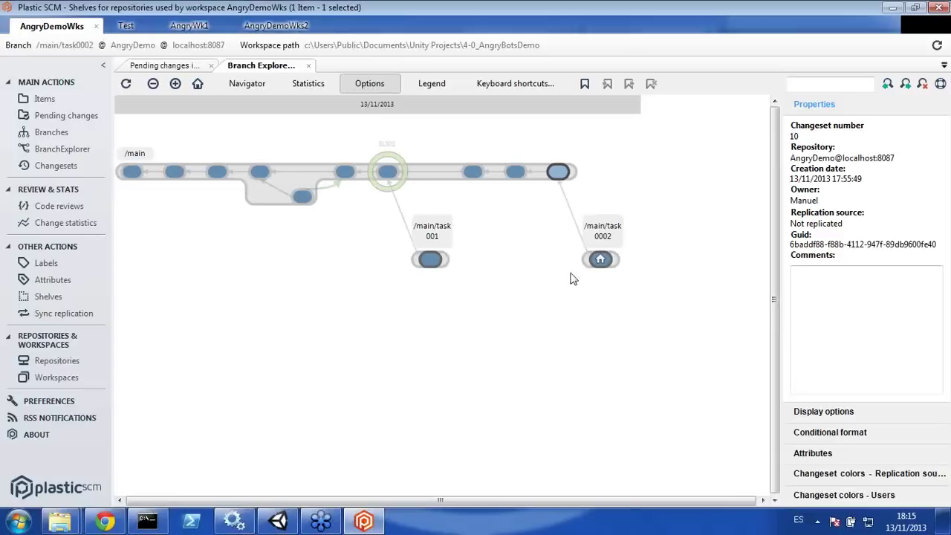
Step: Examine the differences of changeset 8 on /main and look over the merge and cherry-pick operations available for it
{"action": "left_click", "coordinate": [420, 177]}
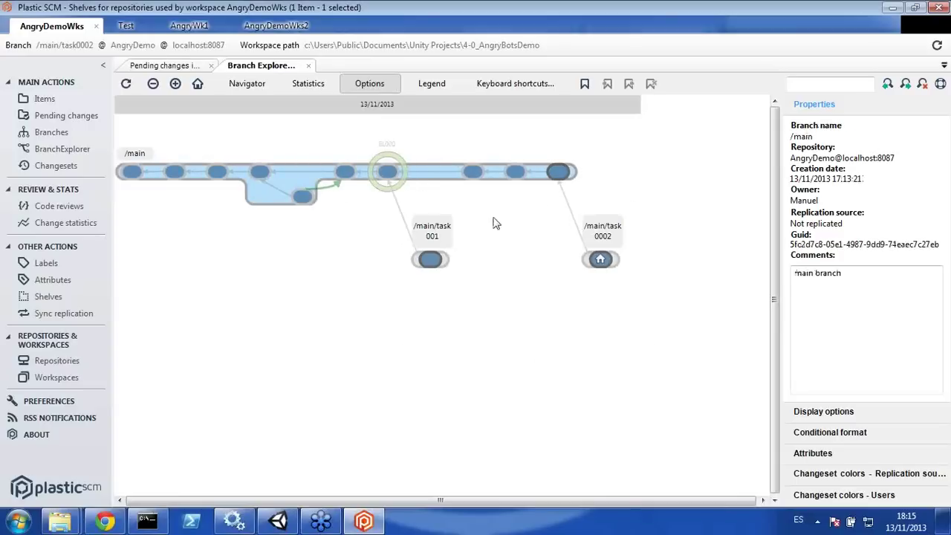
{"action": "left_click", "coordinate": [477, 176]}
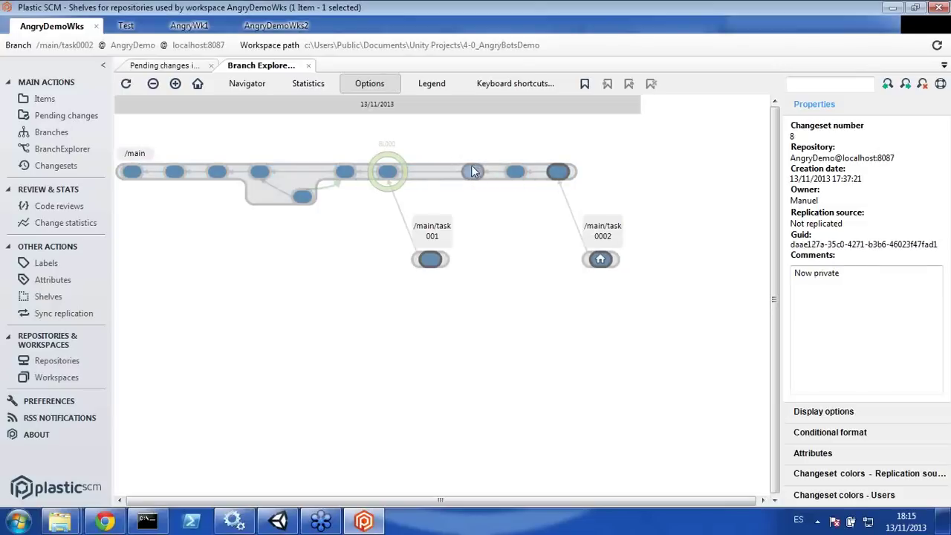
{"action": "double_click", "coordinate": [473, 172]}
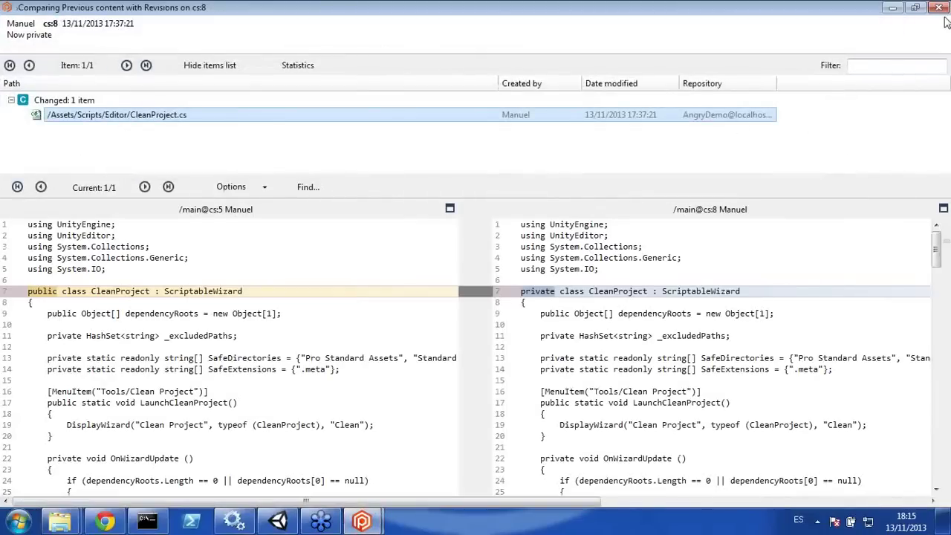
{"action": "key", "text": "Escape"}
{"action": "right_click", "coordinate": [471, 171]}
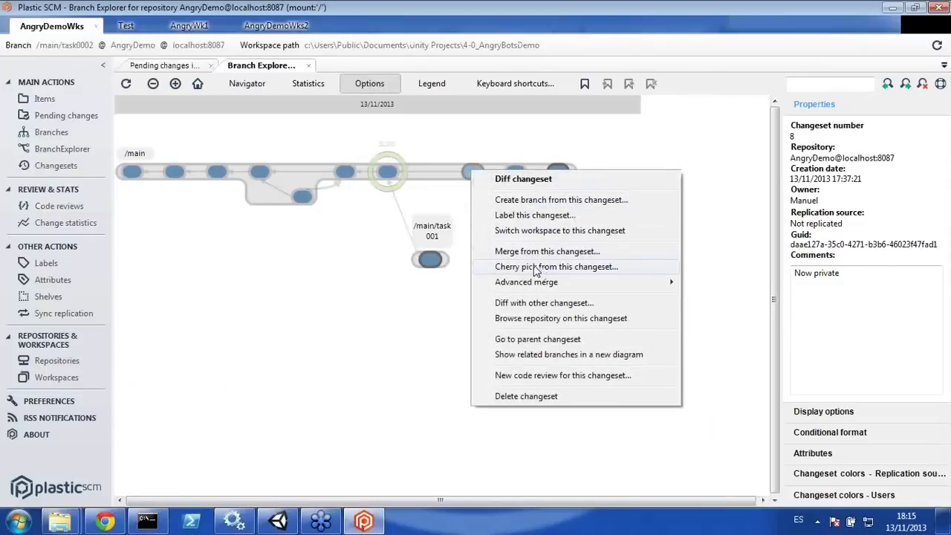
{"action": "left_click", "coordinate": [462, 190]}
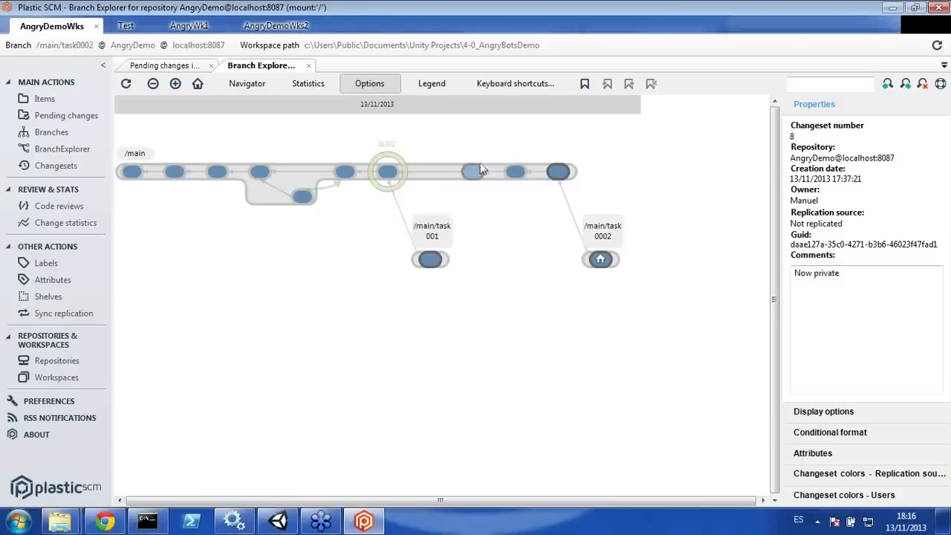
{"action": "mouse_move", "coordinate": [468, 173]}
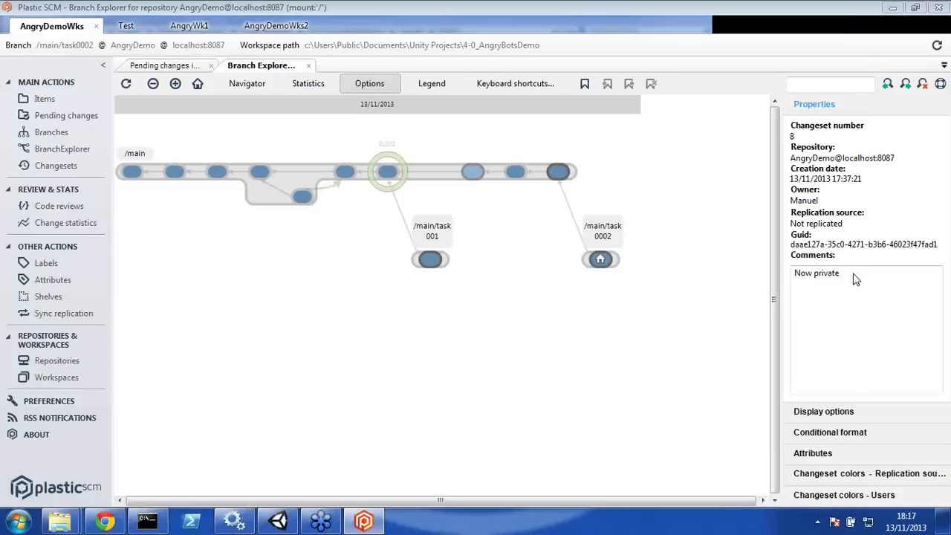
Step: Create a branch named task003 from changeset 10 on /main and switch the workspace to it
{"action": "right_click", "coordinate": [560, 175]}
{"action": "left_click", "coordinate": [639, 201]}
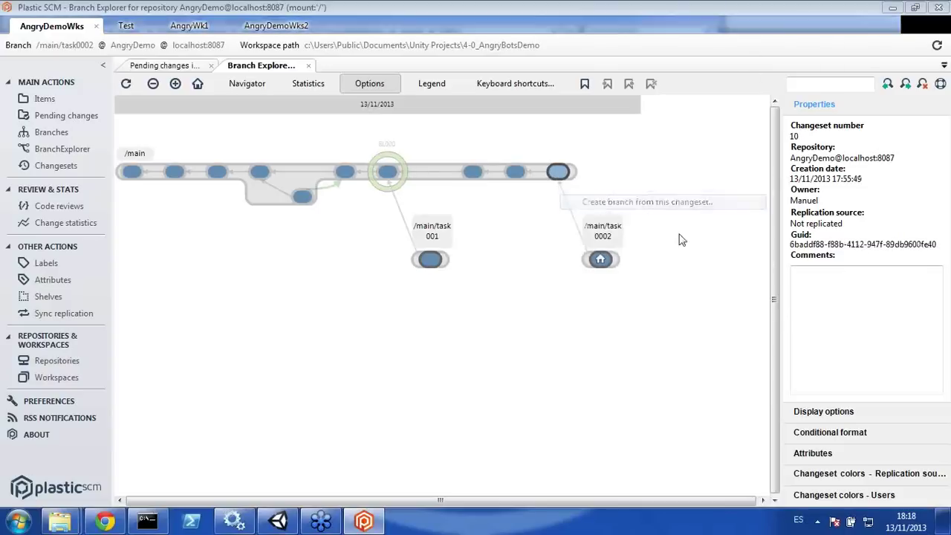
{"action": "type", "text": "task003"}
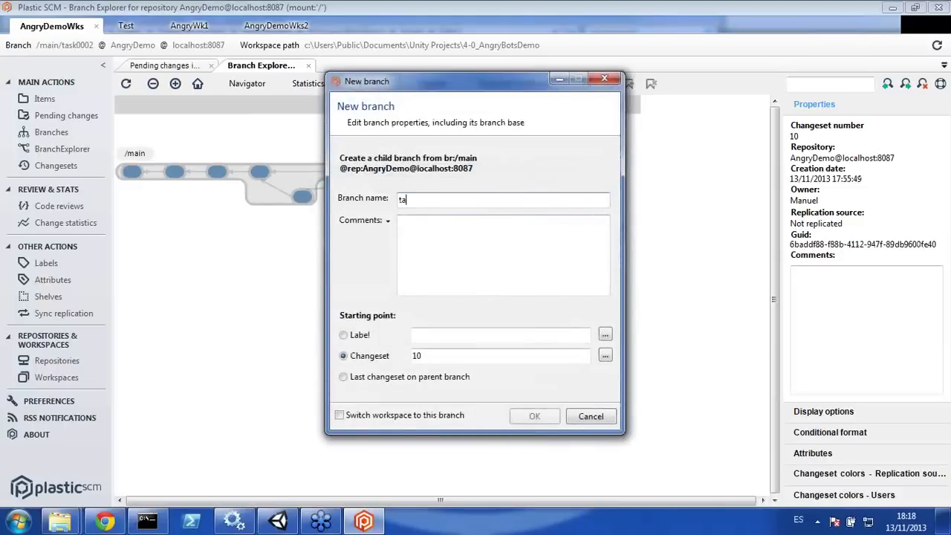
{"action": "left_click", "coordinate": [438, 417]}
{"action": "left_click", "coordinate": [532, 417]}
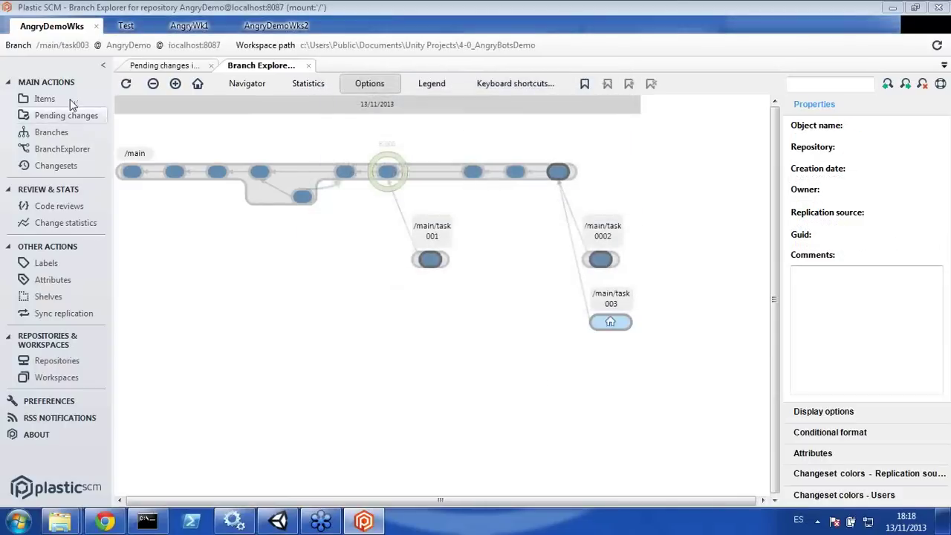
Step: Locate CheckValidShaders.cs in the workspace's Assets/Editor items and show it in its Windows Explorer folder
{"action": "left_click", "coordinate": [43, 98]}
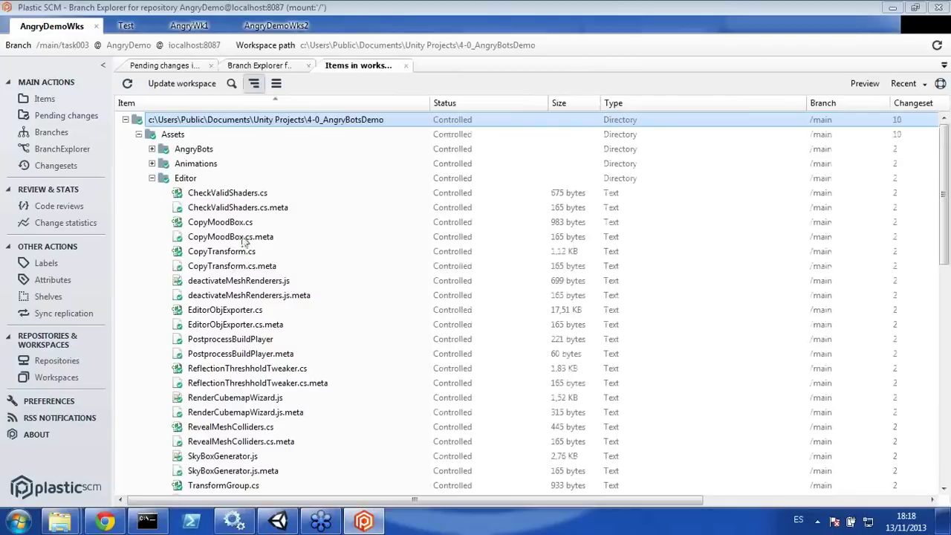
{"action": "left_click", "coordinate": [238, 195]}
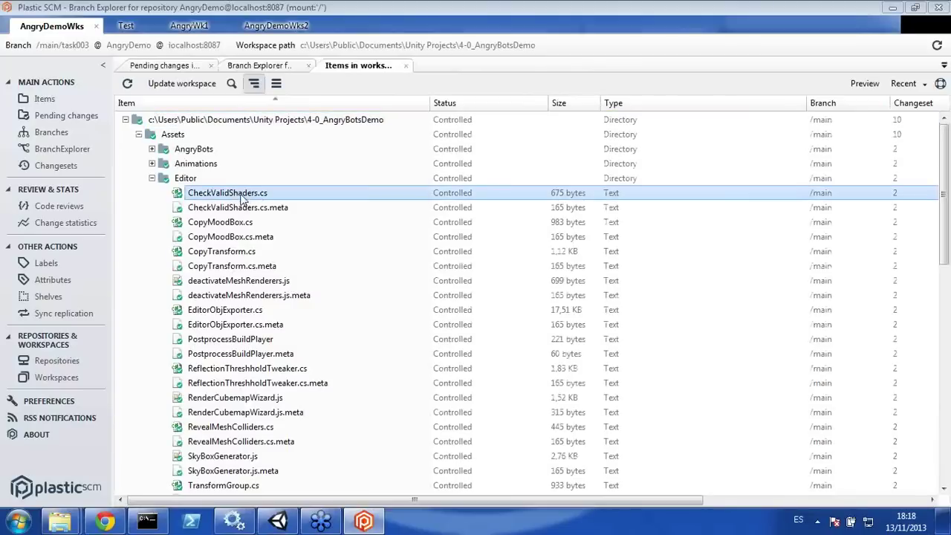
{"action": "right_click", "coordinate": [250, 196]}
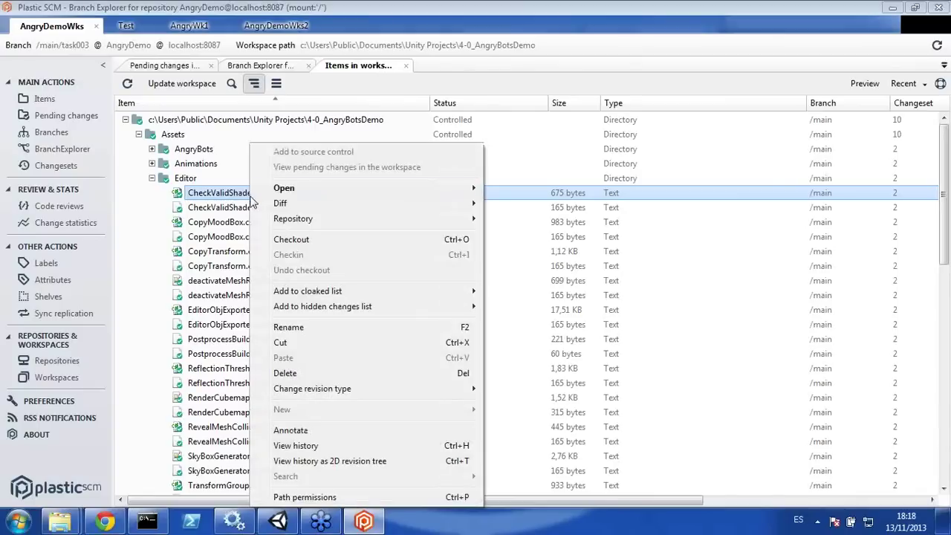
{"action": "mouse_move", "coordinate": [313, 190]}
{"action": "left_click", "coordinate": [513, 217]}
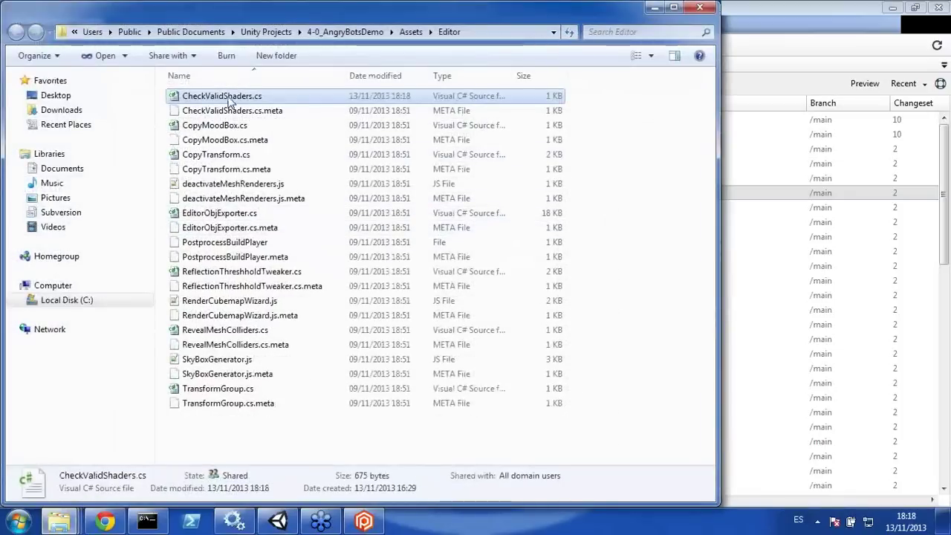
Step: View the code of CheckValidShaders.cs in Notepad++, close the editor, and minimize the folder window to return to Plastic SCM
{"action": "right_click", "coordinate": [231, 101]}
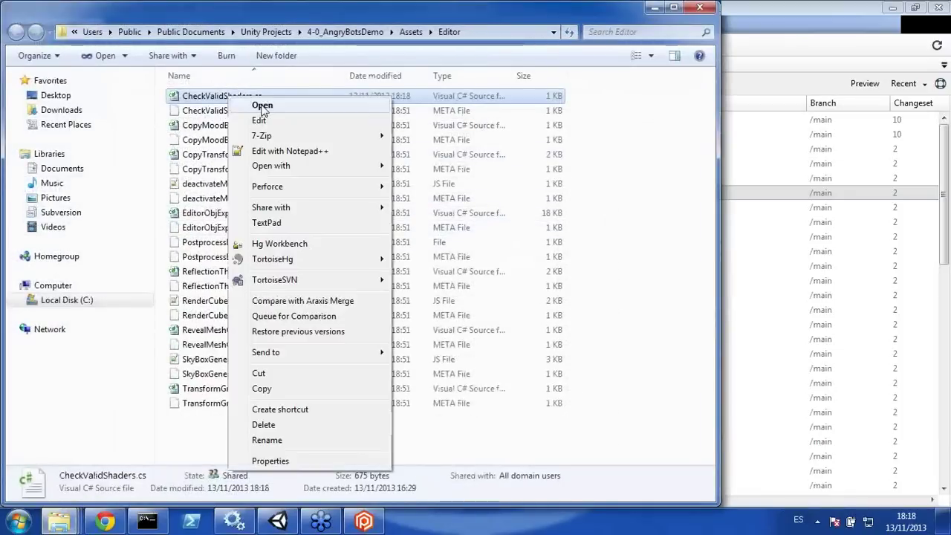
{"action": "left_click", "coordinate": [306, 151]}
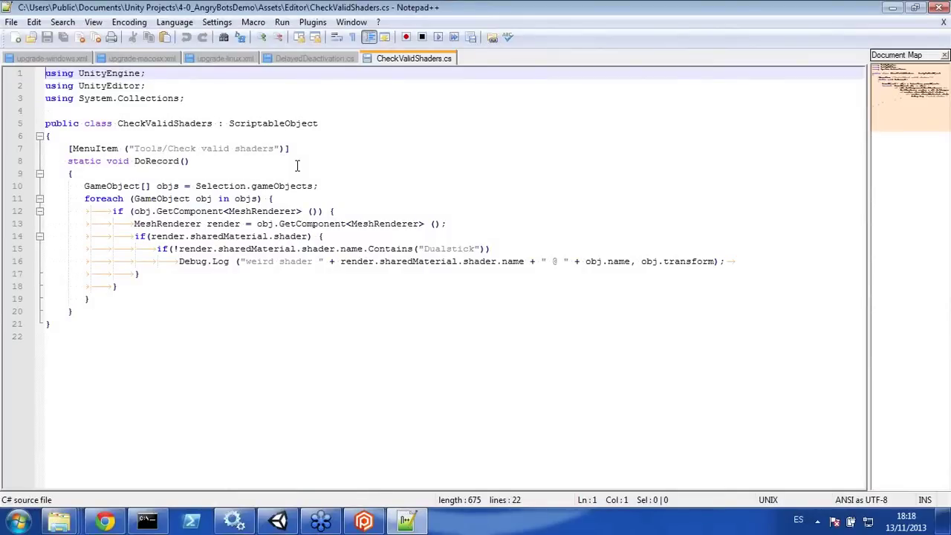
{"action": "left_click", "coordinate": [938, 7]}
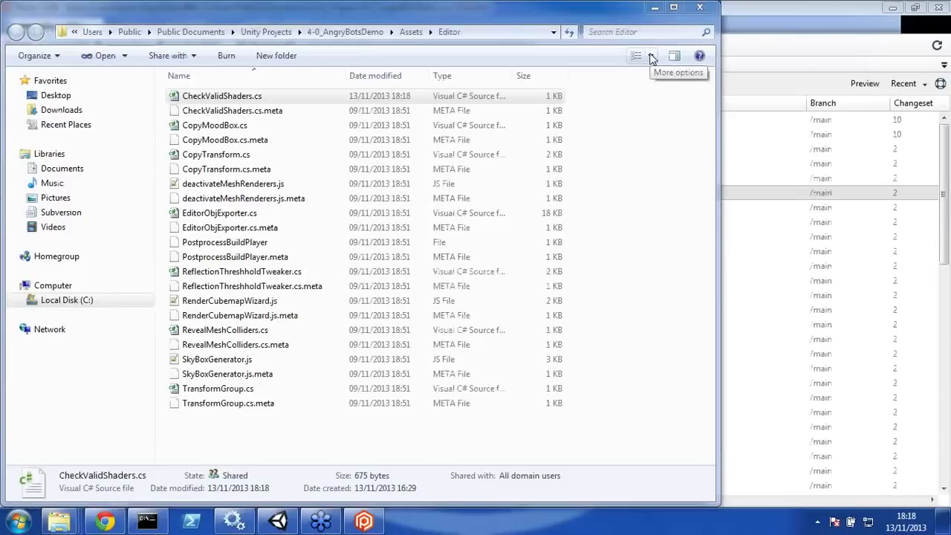
{"action": "left_click", "coordinate": [654, 6]}
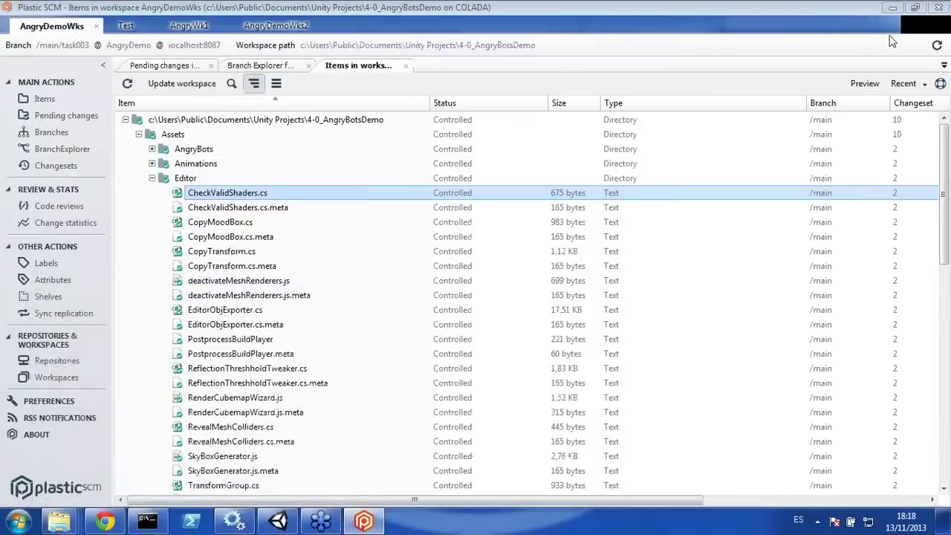